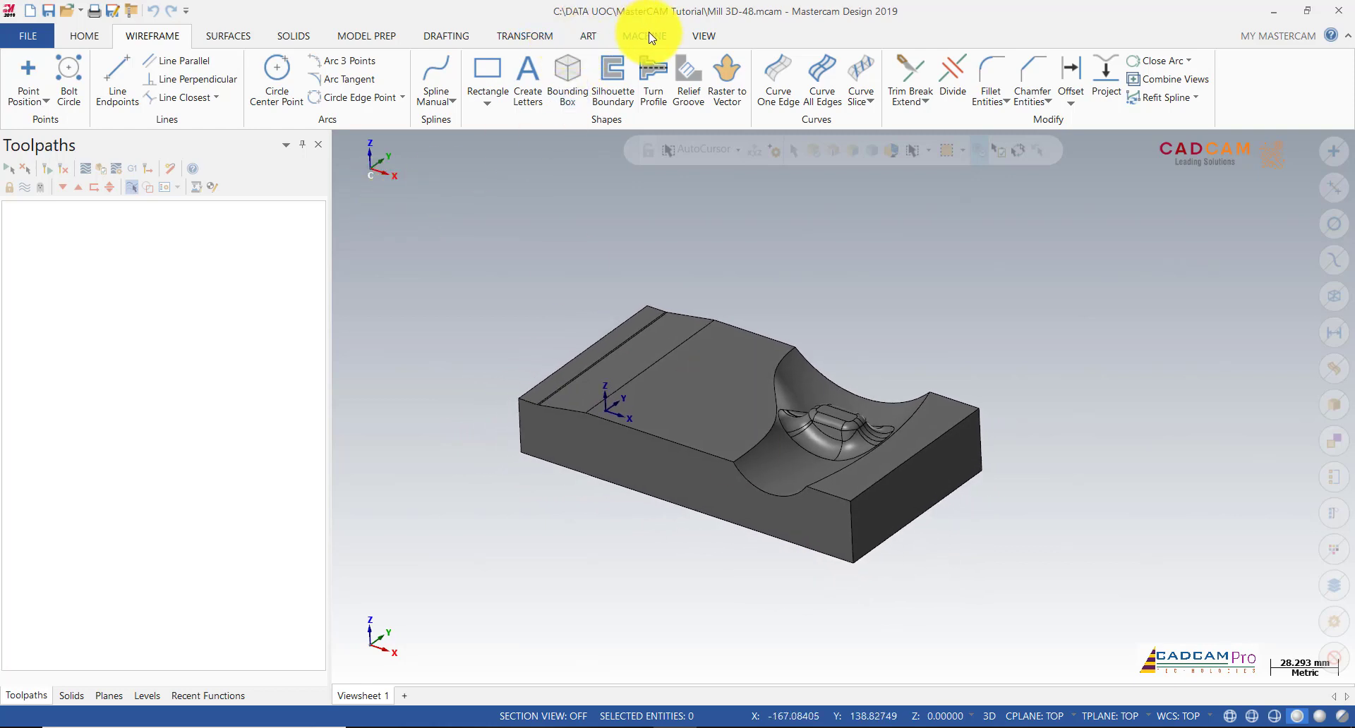
# Rotate the whole solid part by -90 degrees about the origin, moving it rather than copying.
pyautogui.click(522, 36)
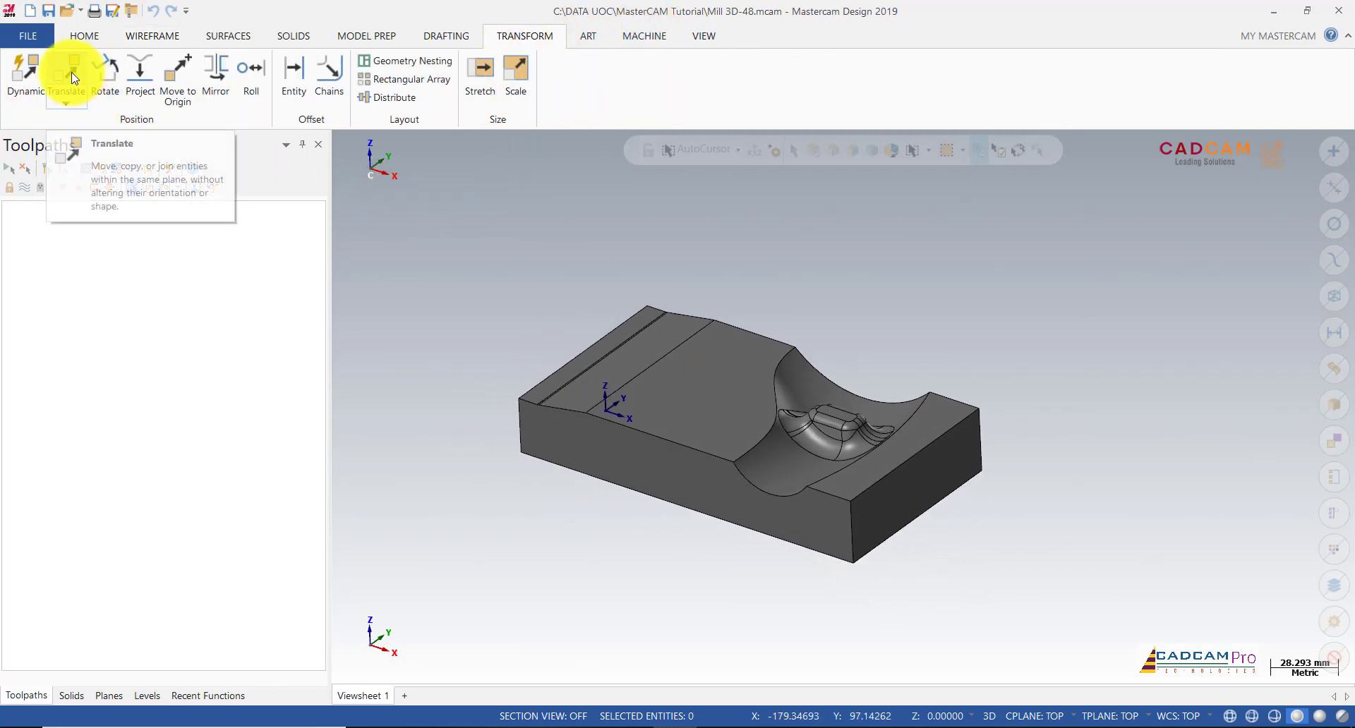
pyautogui.click(106, 75)
pyautogui.click(709, 360)
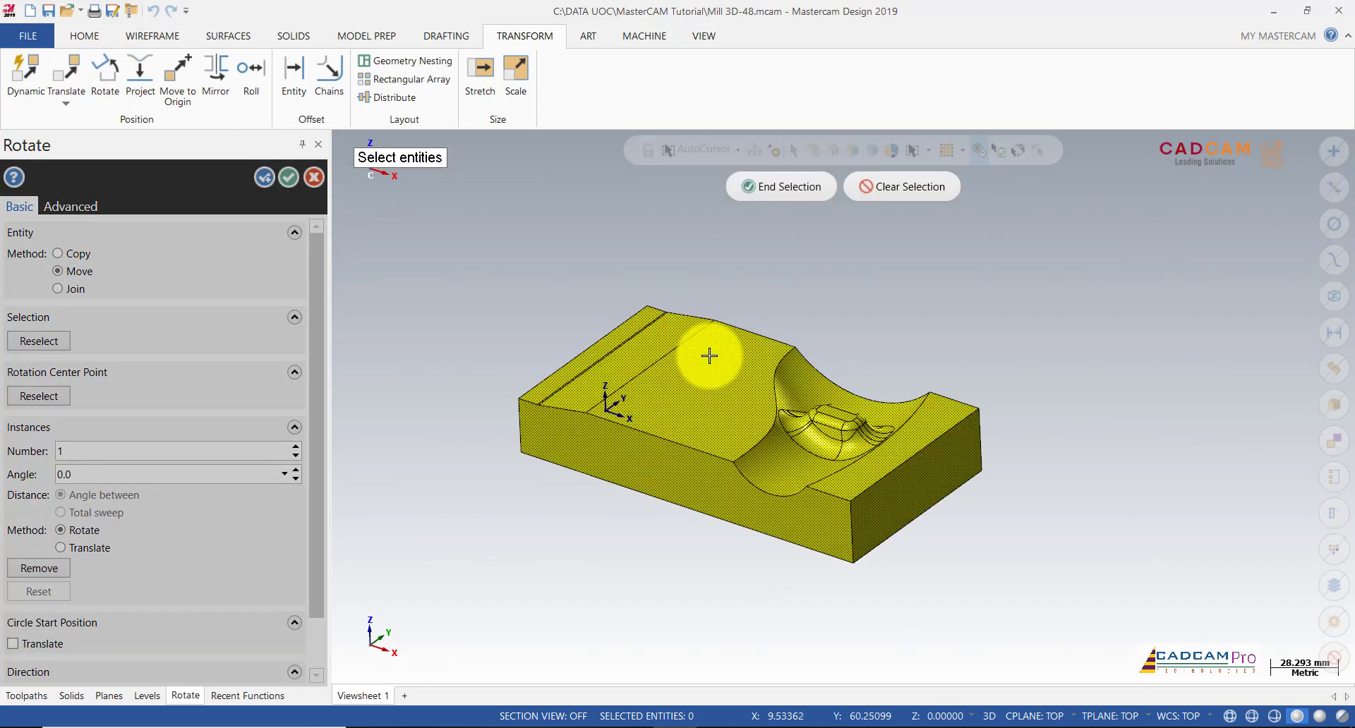
pyautogui.click(783, 187)
pyautogui.click(659, 429)
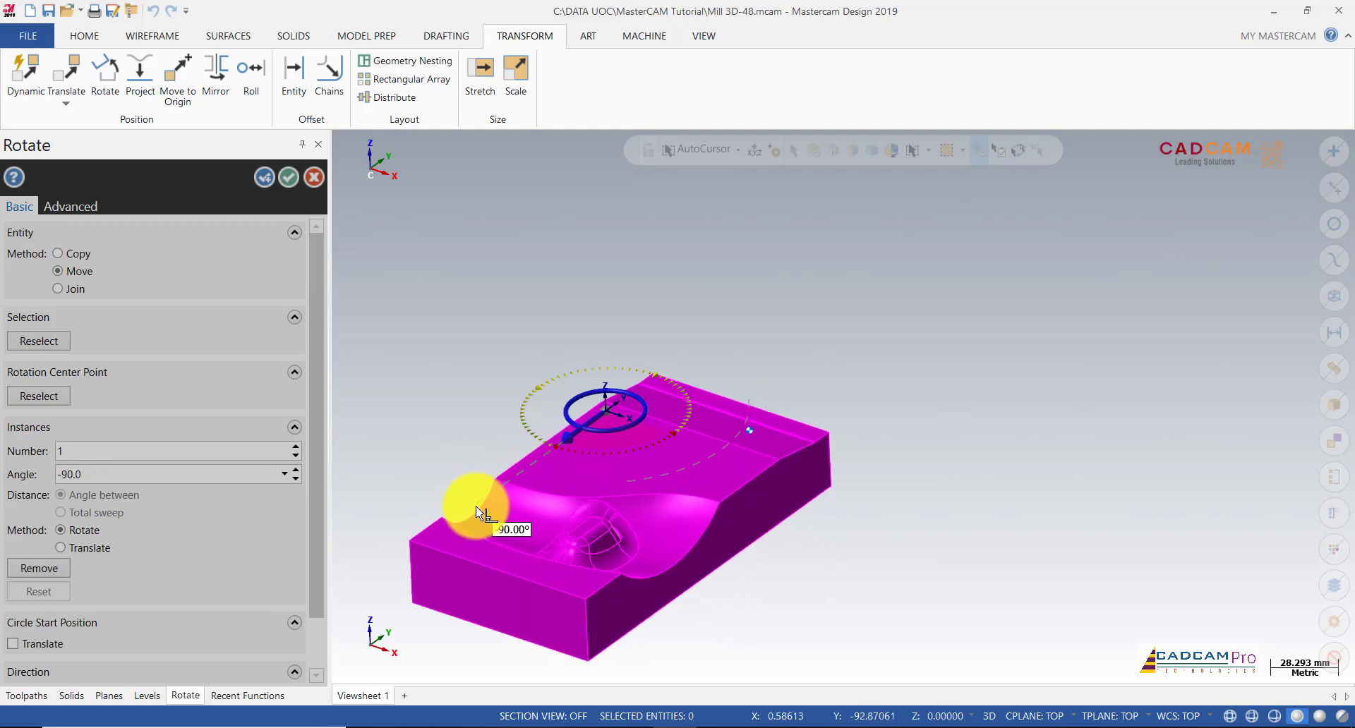
pyautogui.click(480, 513)
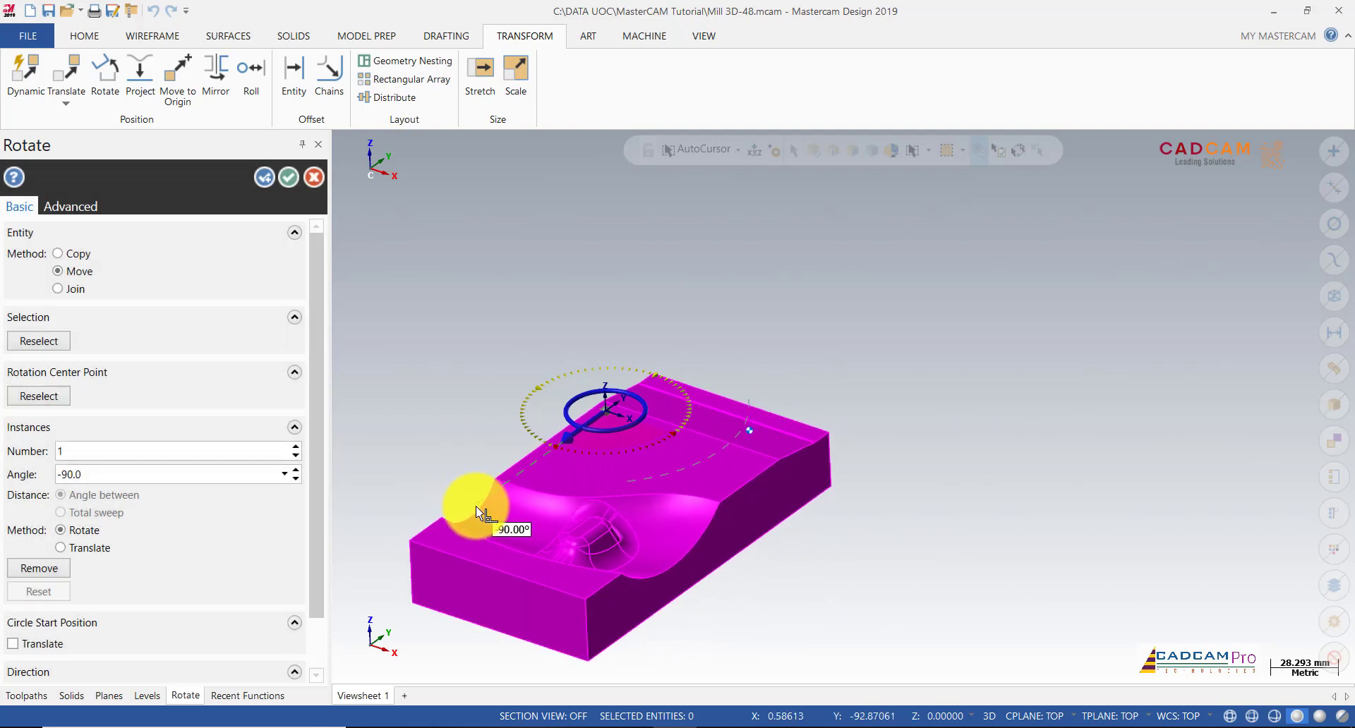
pyautogui.click(286, 180)
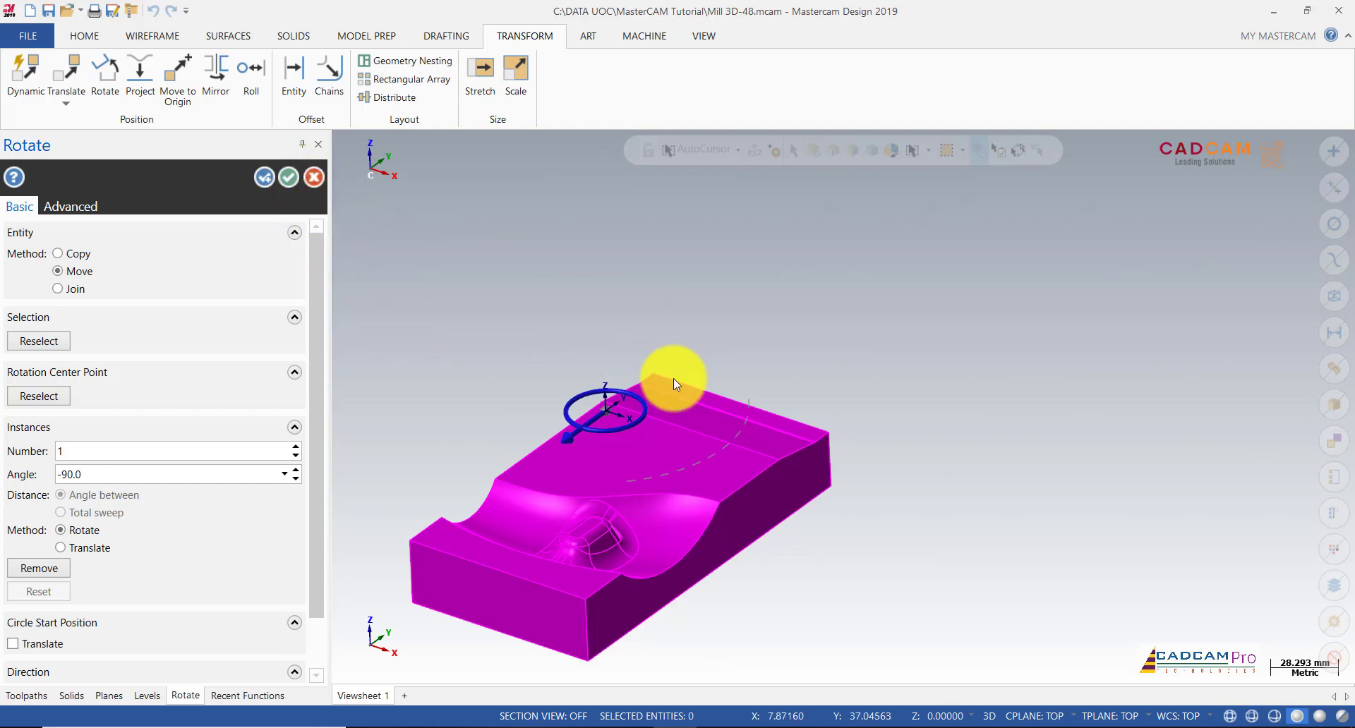
pyautogui.scroll(-1, 523, 333)
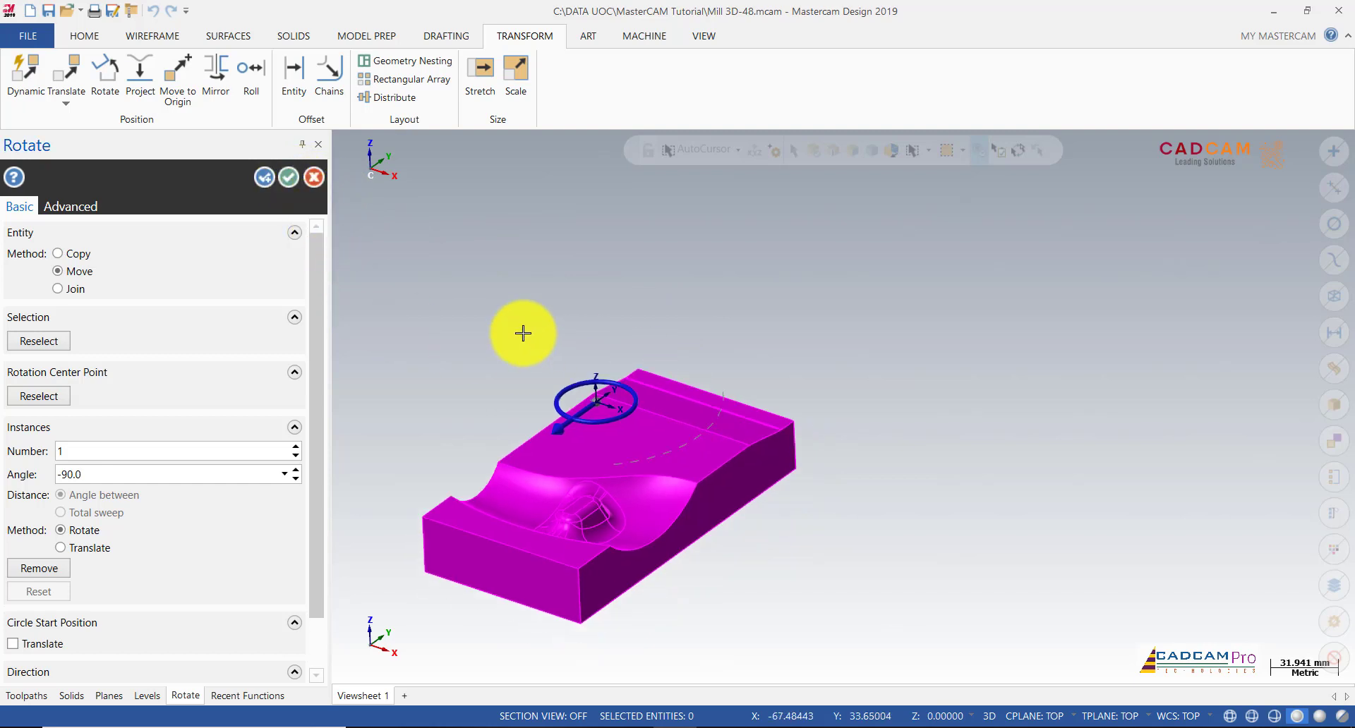
pyautogui.click(289, 177)
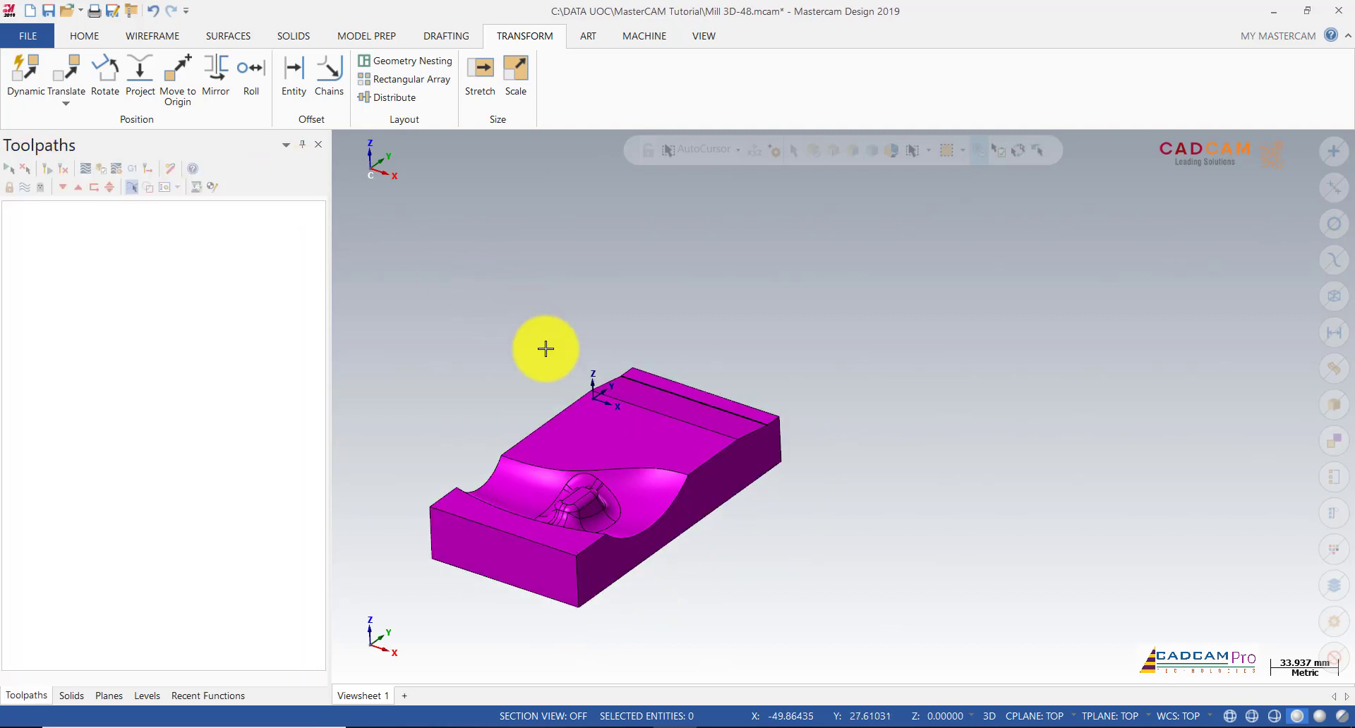
# Move the part to the origin using the upper outer corner of the block's end beside the curved recess.
pyautogui.moveTo(515, 375); pyautogui.dragTo(521, 294, button='middle')
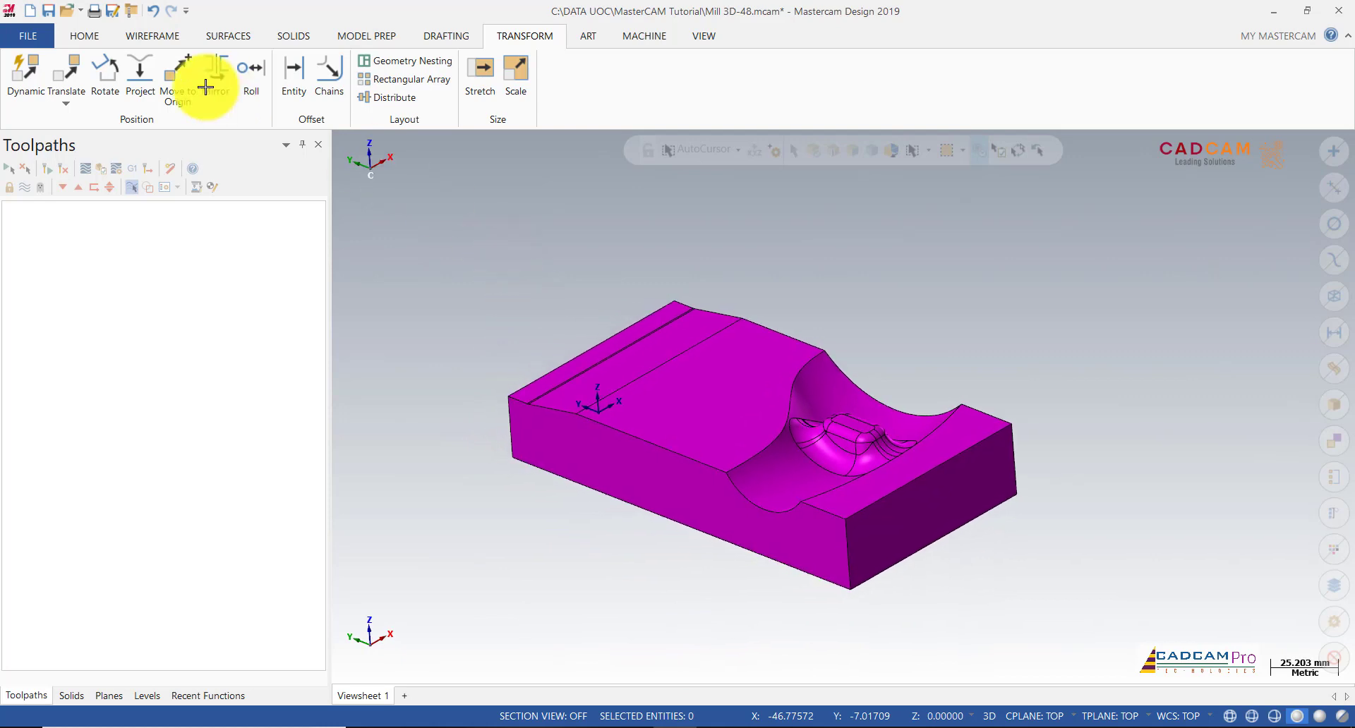
pyautogui.click(179, 77)
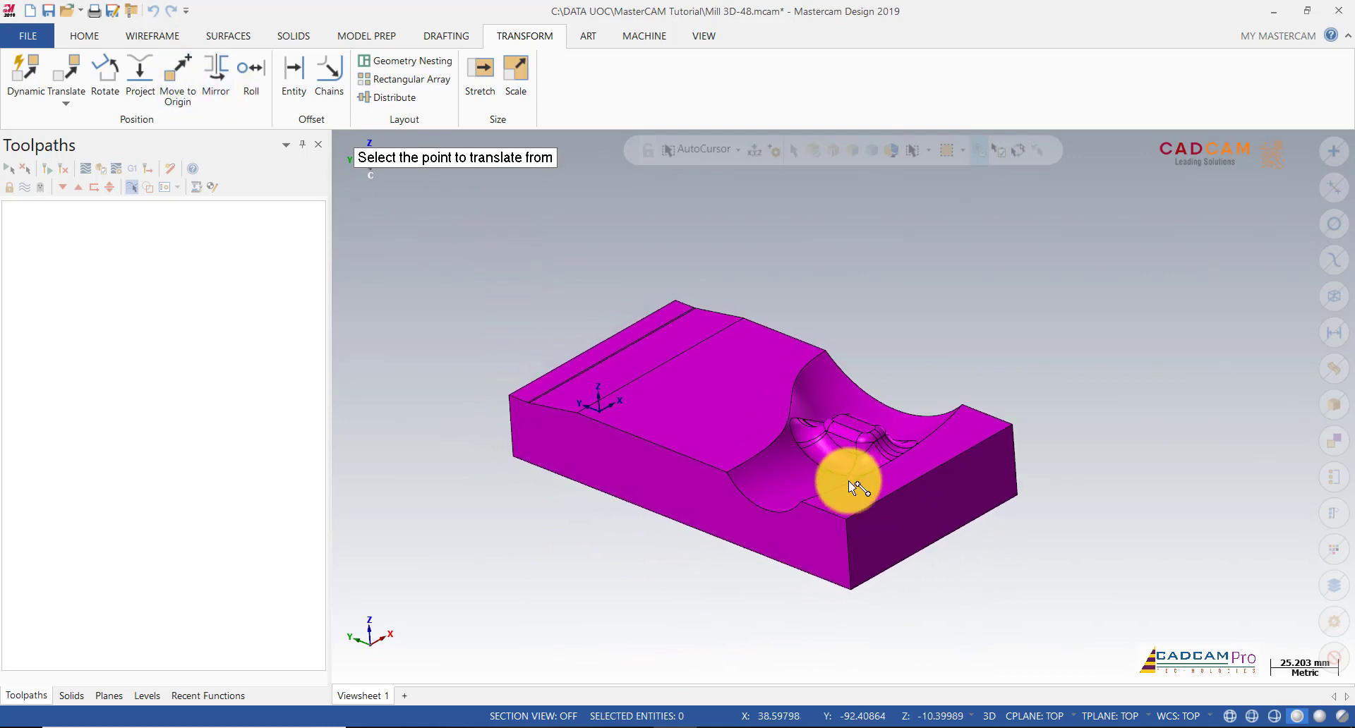
pyautogui.click(849, 521)
pyautogui.scroll(-3, 860, 505)
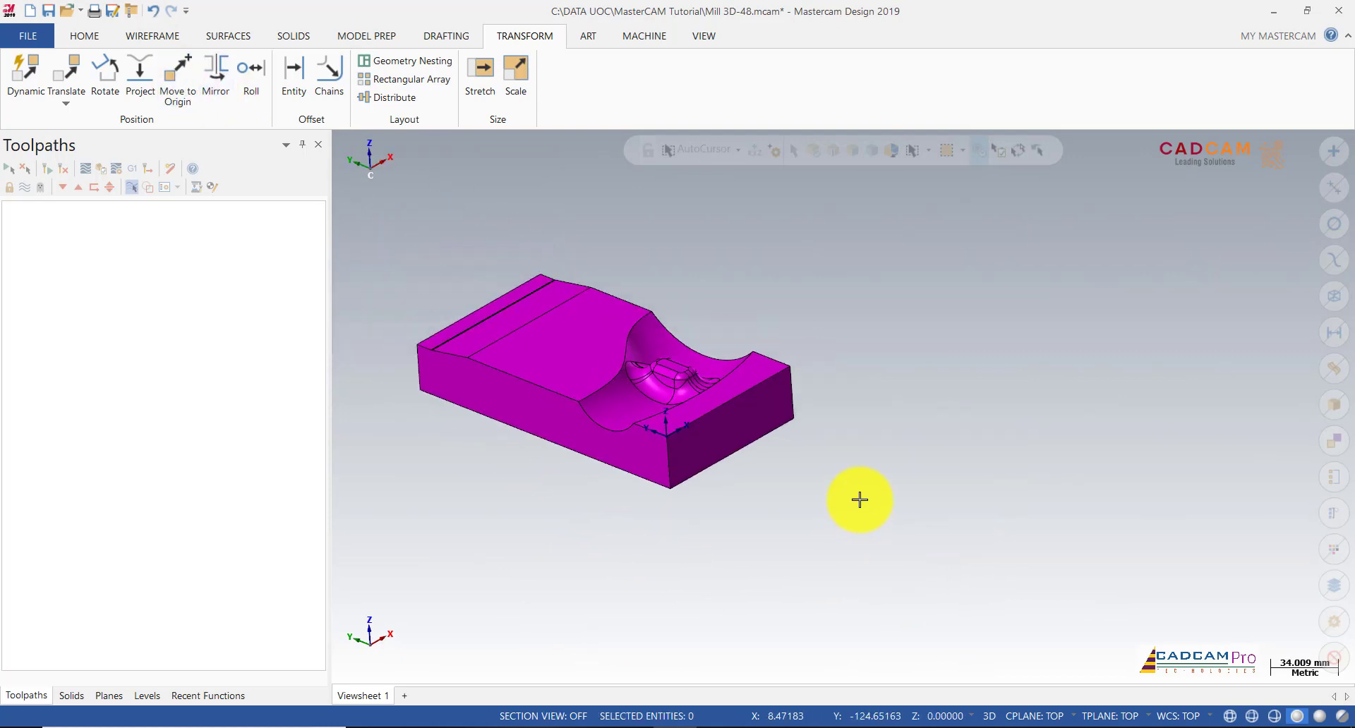
pyautogui.scroll(3, 650, 268)
# Clear the transform result colours from the part.
pyautogui.rightClick(671, 255)
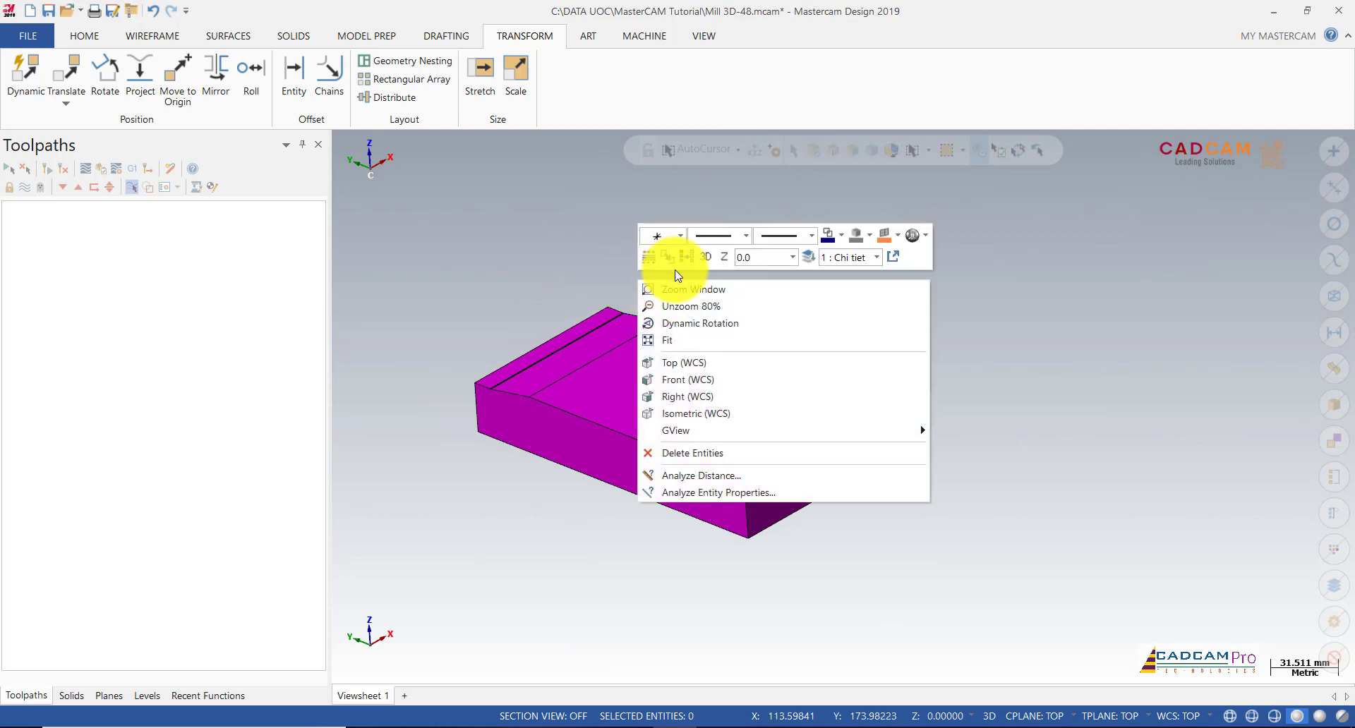
pyautogui.click(684, 262)
pyautogui.scroll(2, 551, 271)
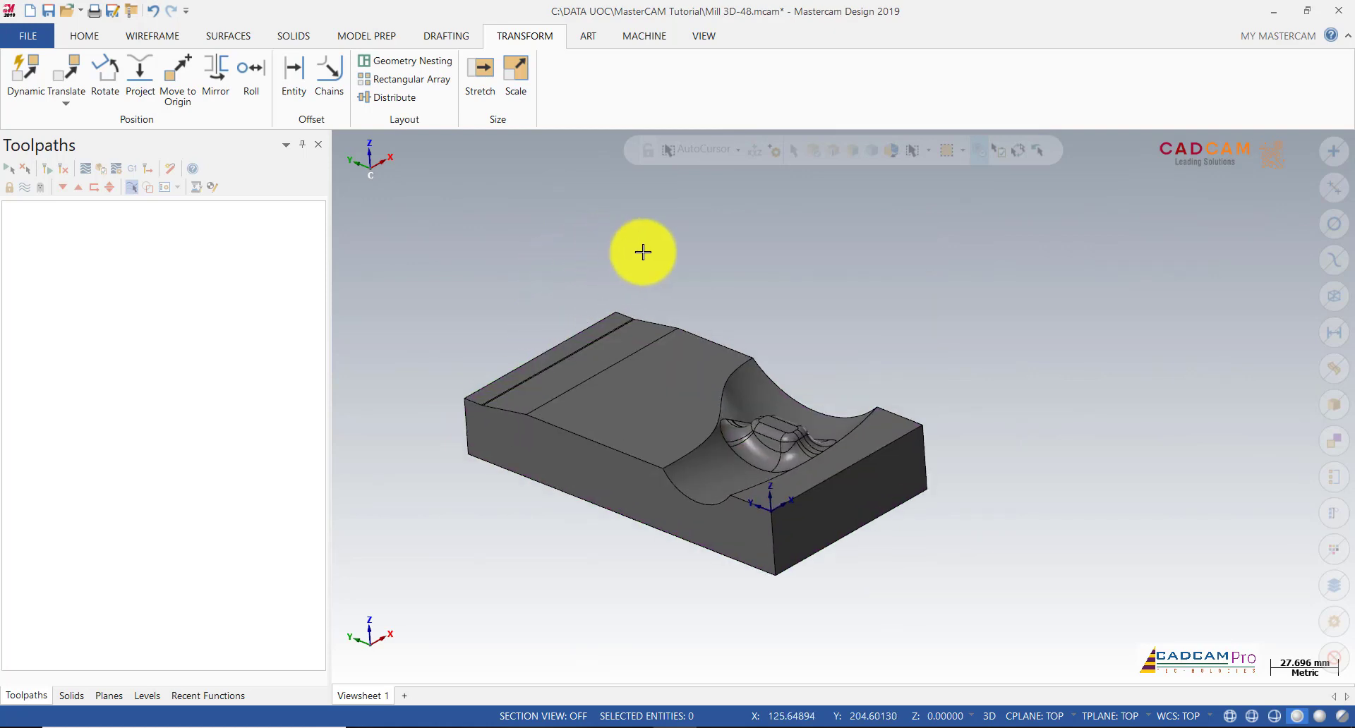
pyautogui.moveTo(643, 252); pyautogui.dragTo(647, 264, button='middle')
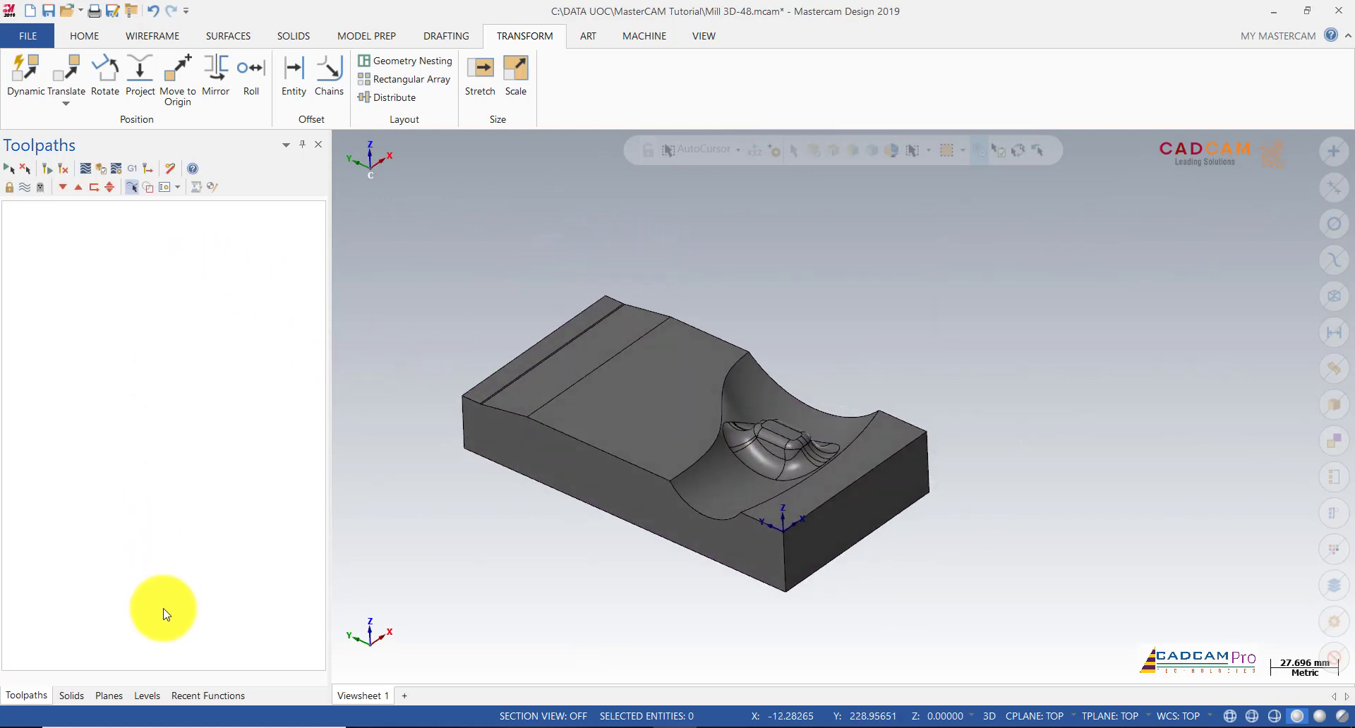
# Add level 2 as the active level and set the wireframe colour to red.
pyautogui.click(148, 695)
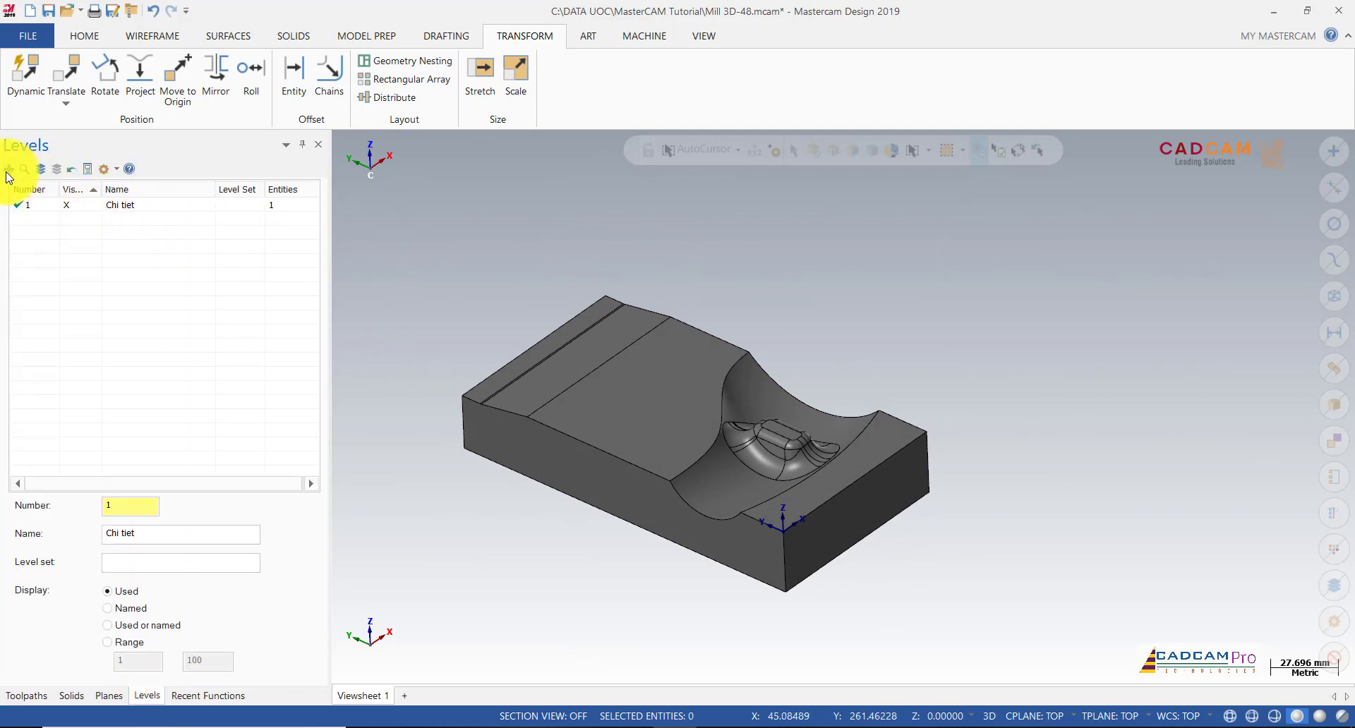
pyautogui.click(99, 36)
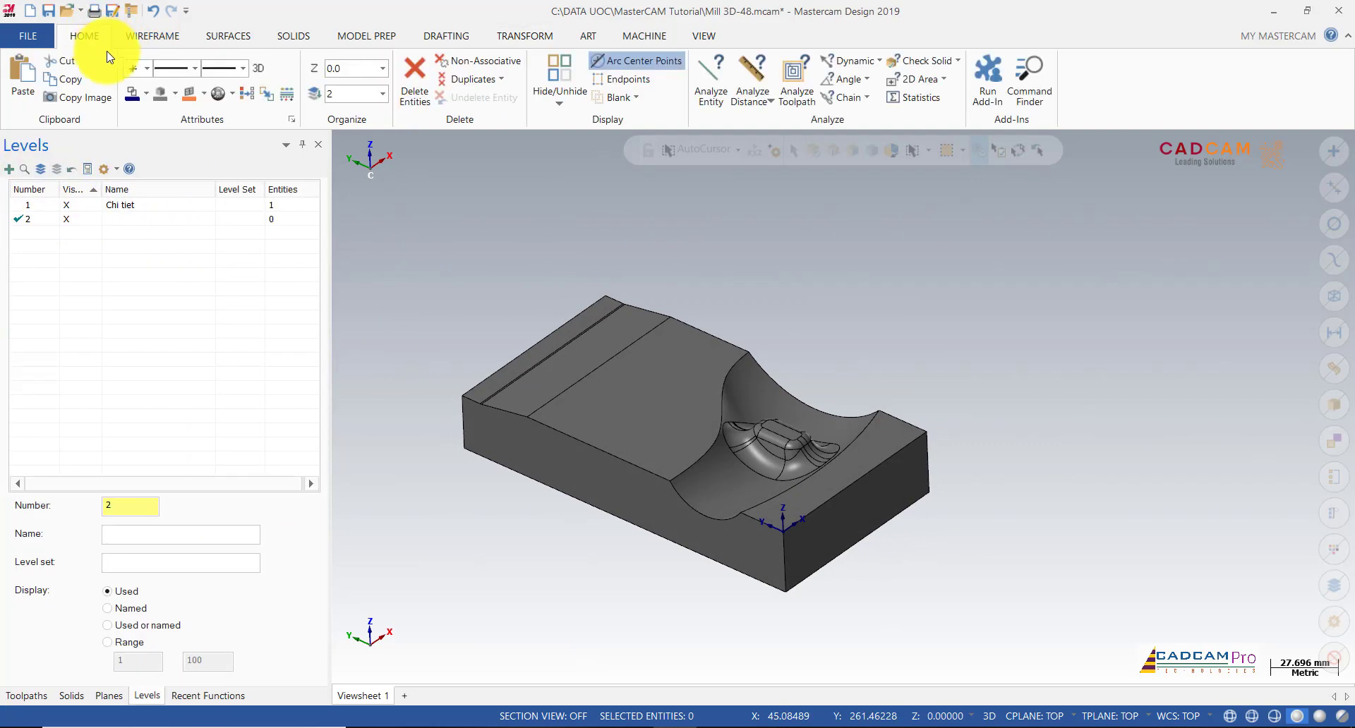
pyautogui.click(146, 93)
pyautogui.click(158, 131)
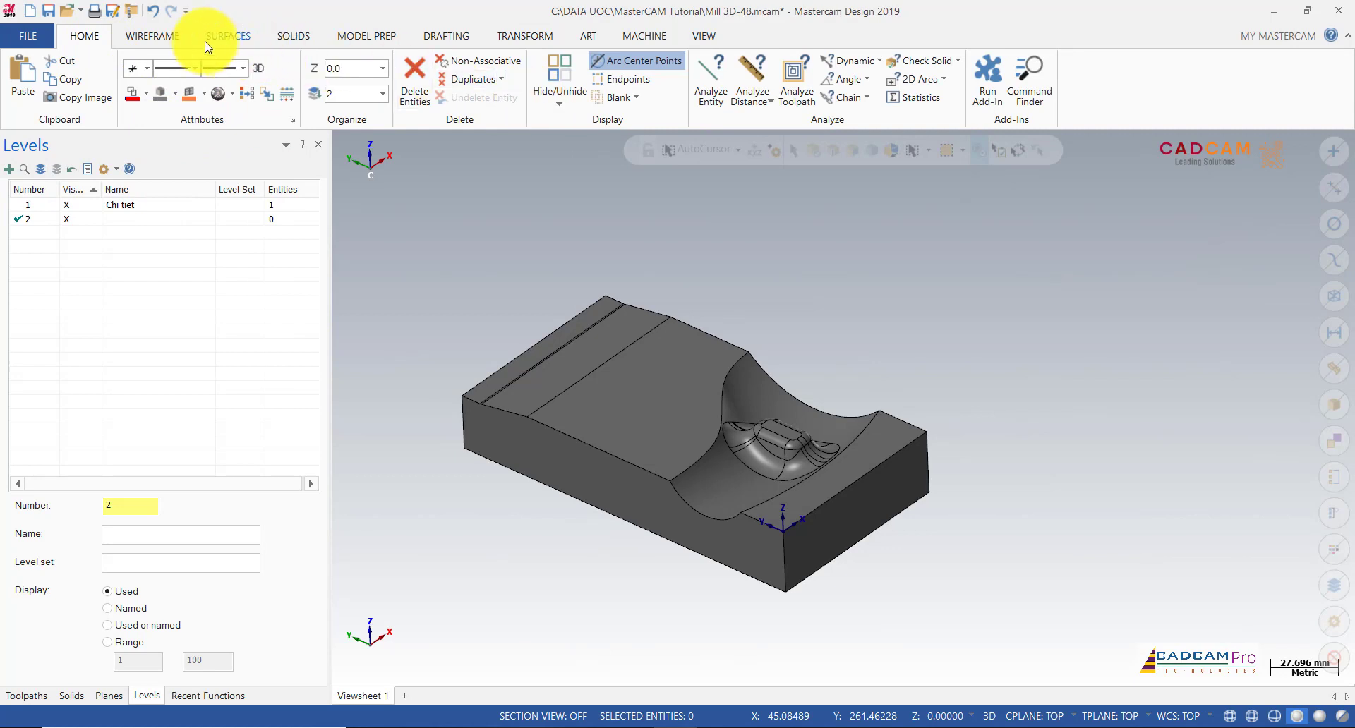
# Create Curve One Edge curves along the two opposite upper edges of the curved recess.
pyautogui.click(178, 39)
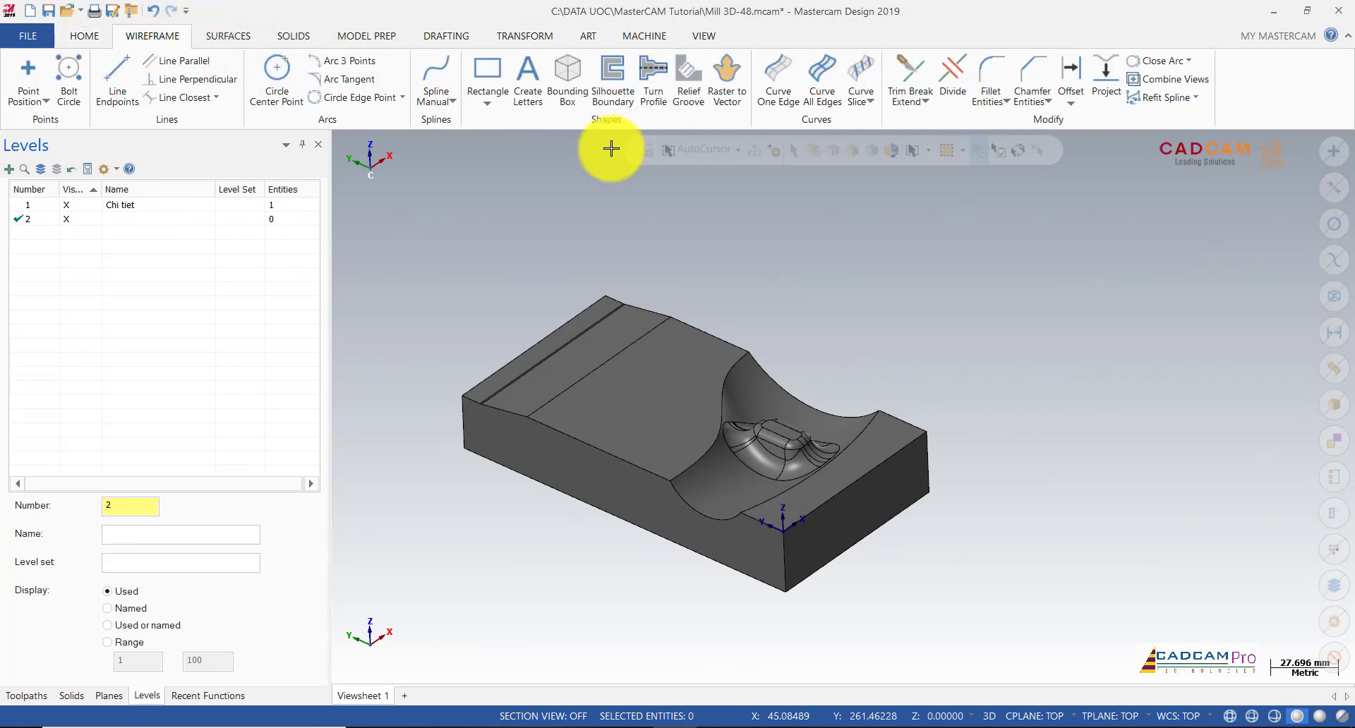
pyautogui.click(779, 70)
pyautogui.scroll(2, 826, 381)
pyautogui.click(713, 355)
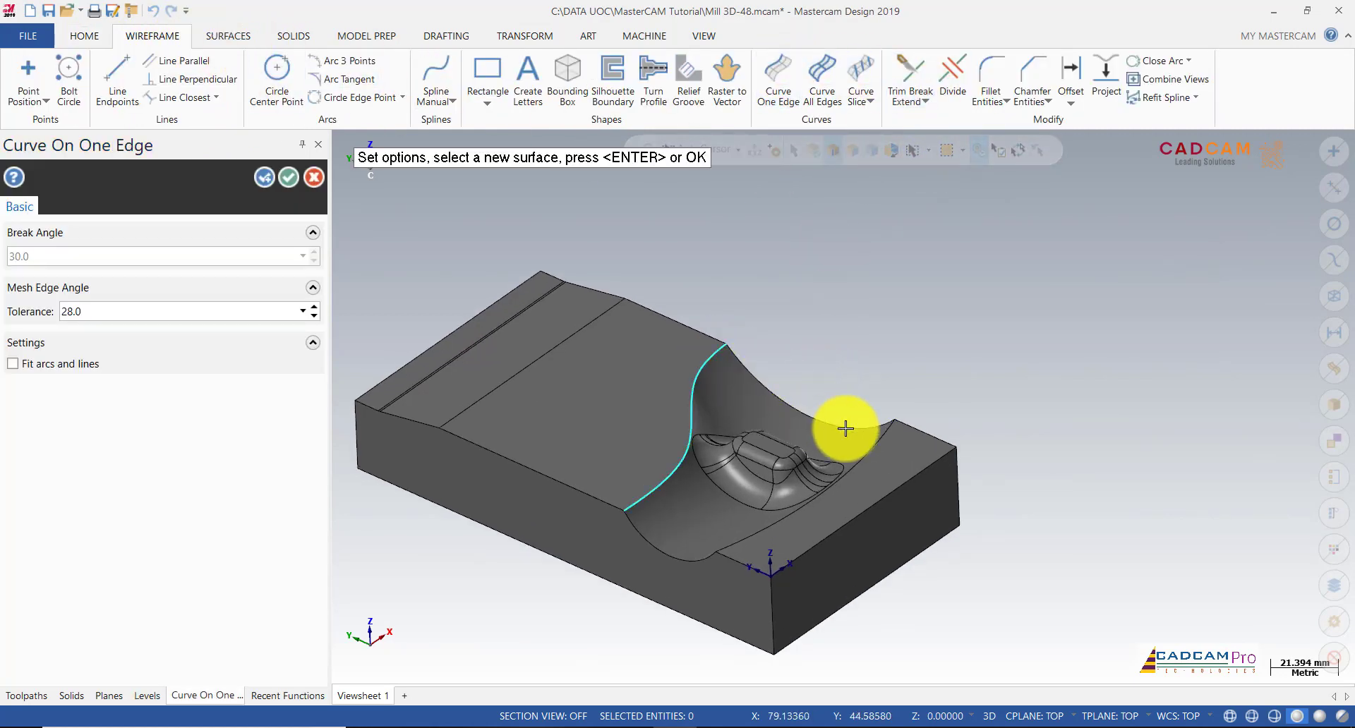
pyautogui.click(873, 451)
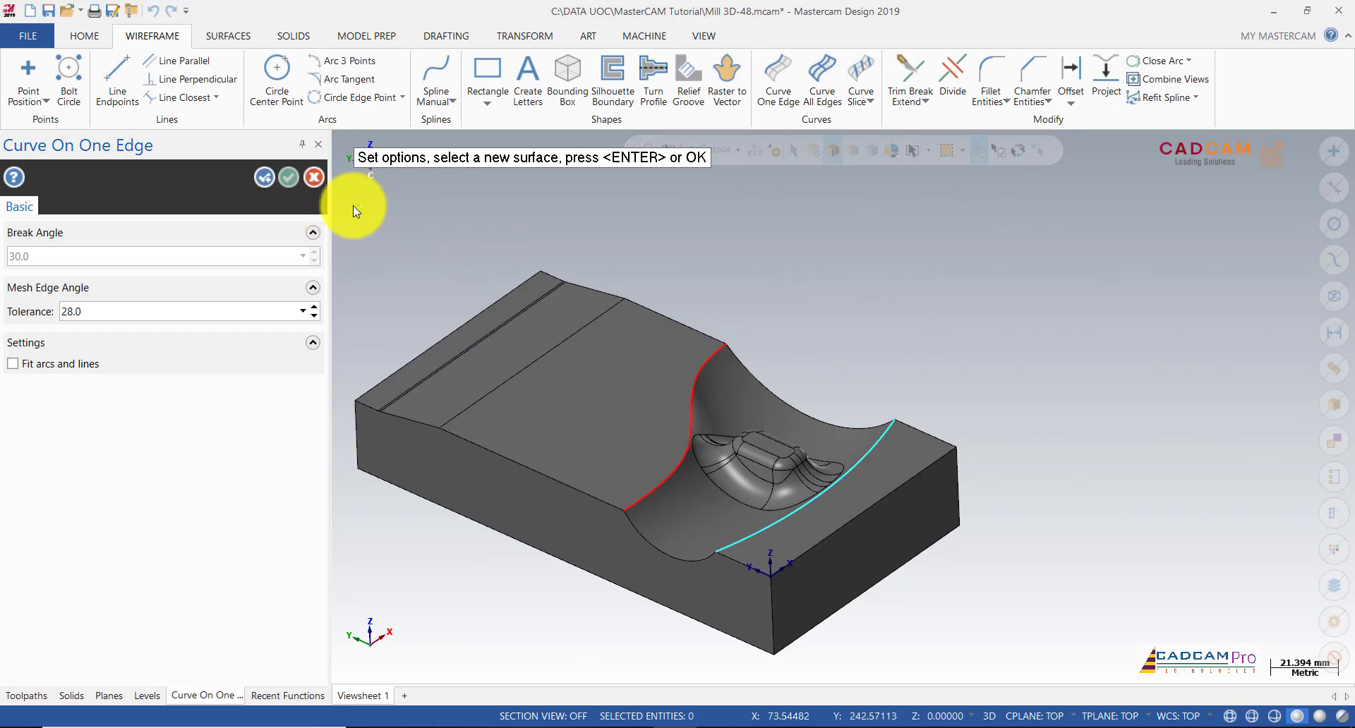
pyautogui.press('Return')
pyautogui.scroll(-2, 786, 332)
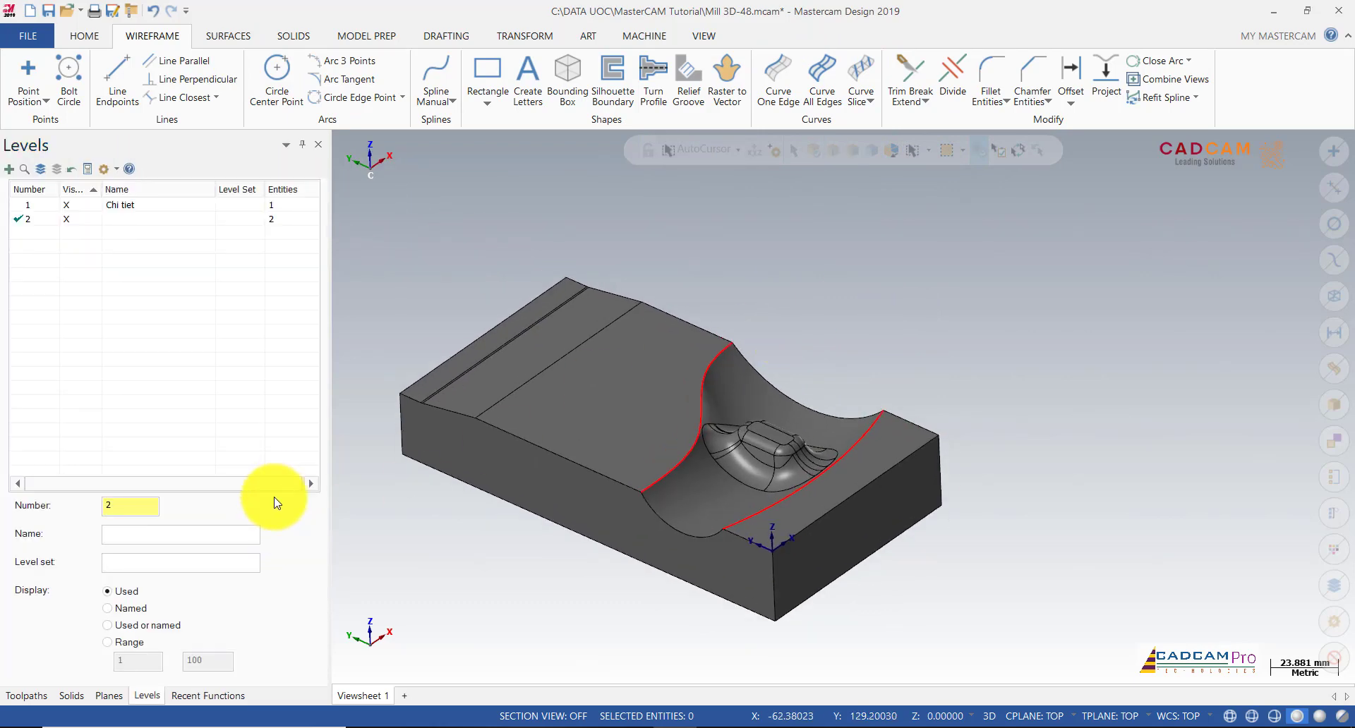
# Add a 3-AXIS VMC mill machine group for the toolpaths.
pyautogui.click(36, 697)
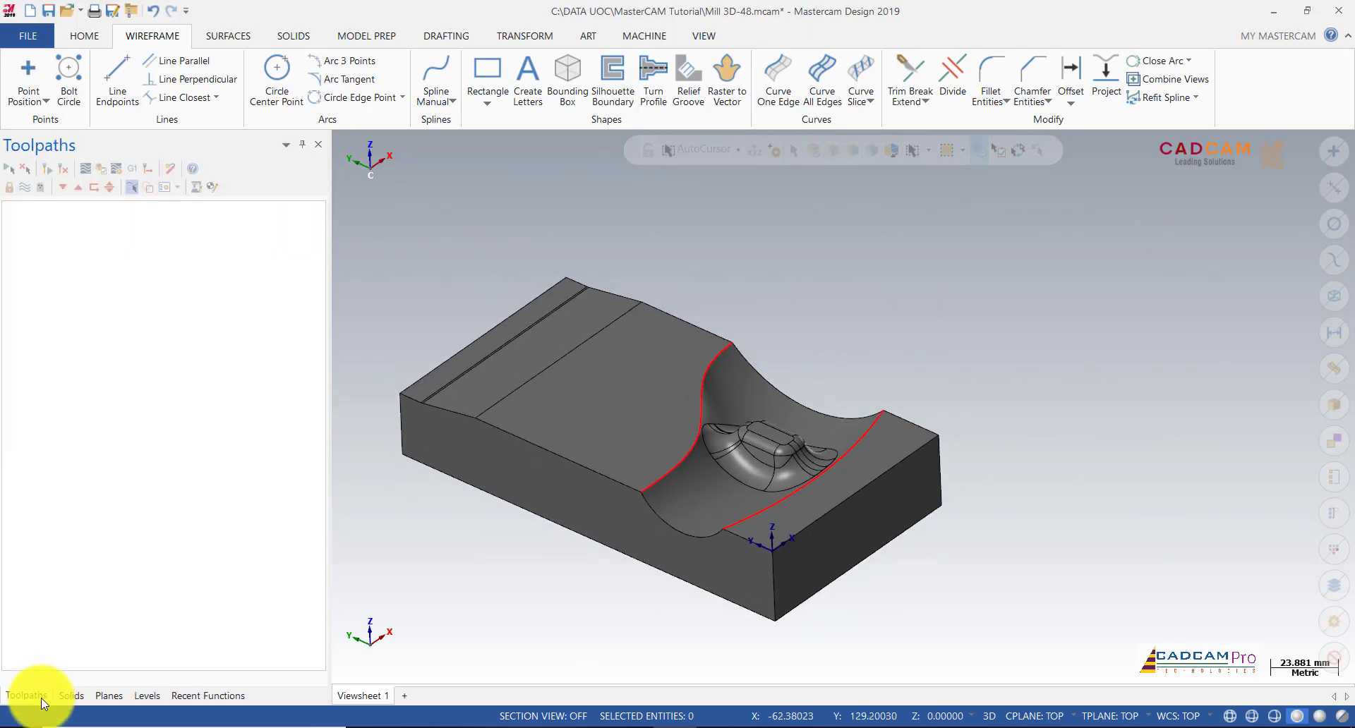
pyautogui.click(747, 395)
pyautogui.scroll(1, 833, 360)
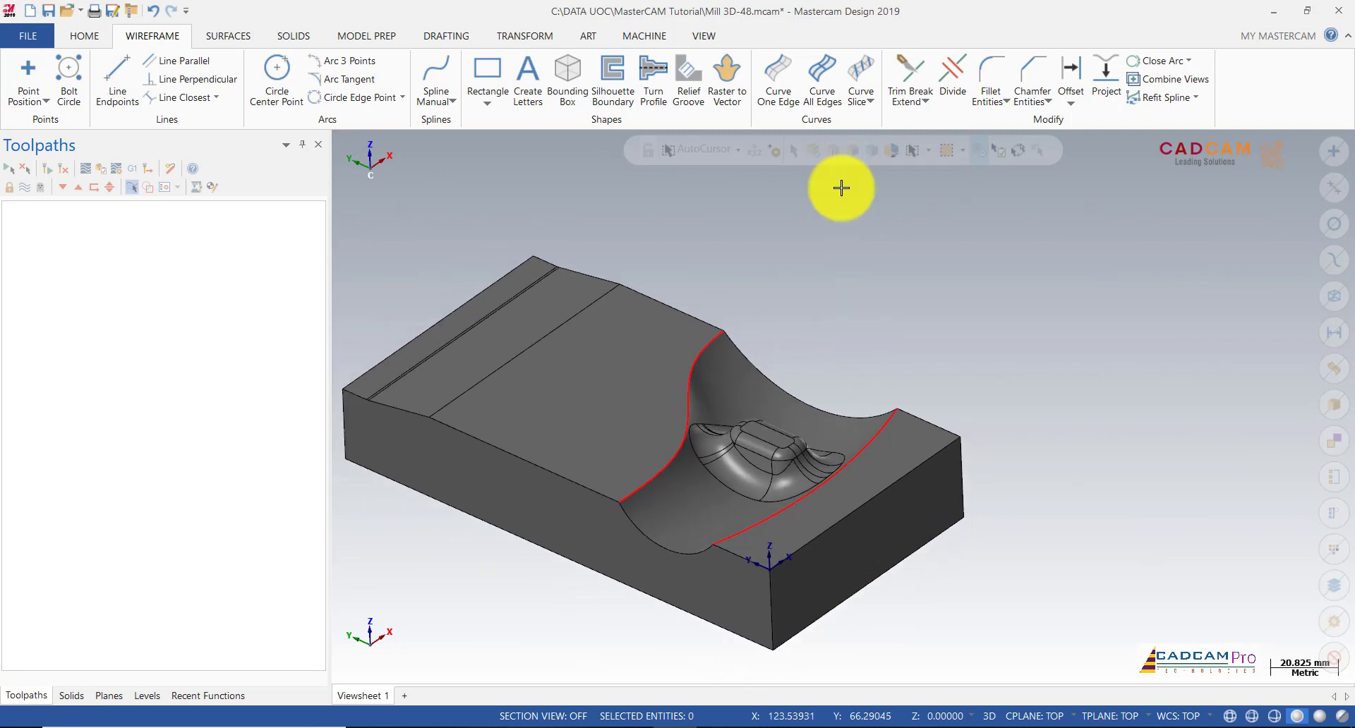
pyautogui.click(646, 36)
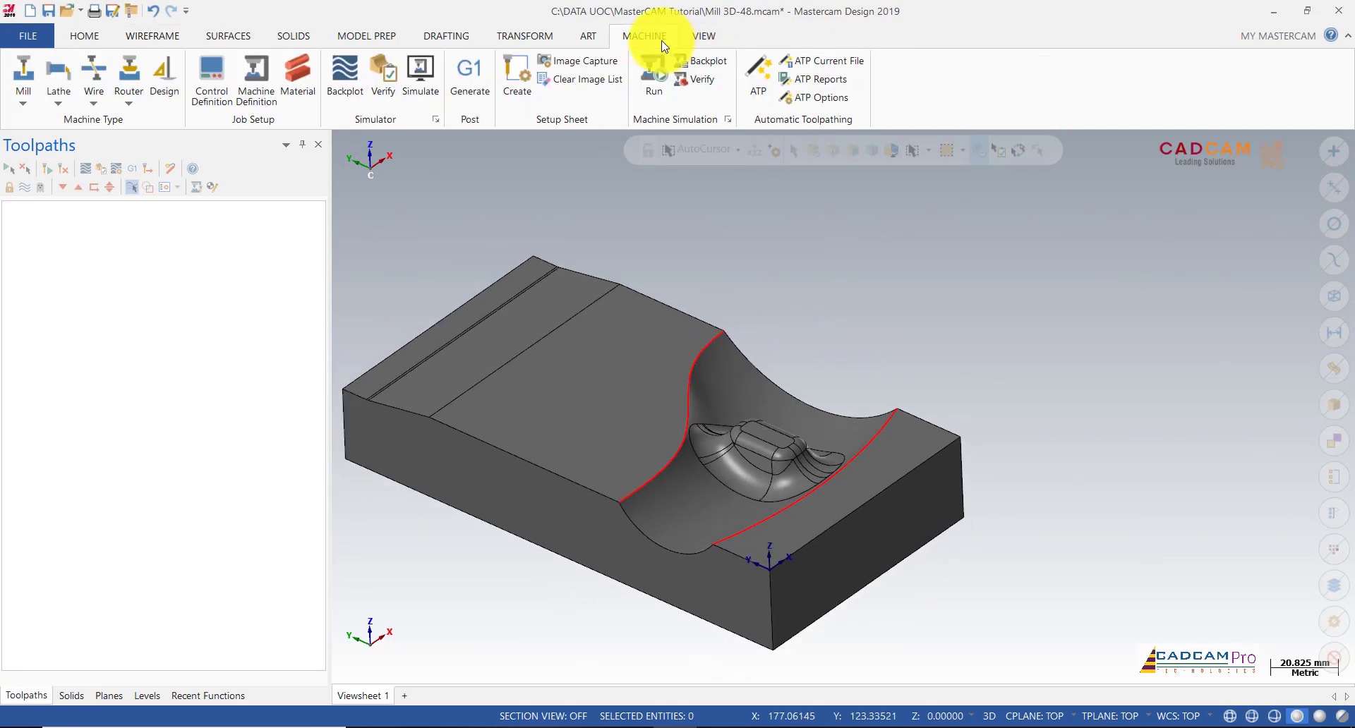
pyautogui.click(25, 105)
pyautogui.click(163, 161)
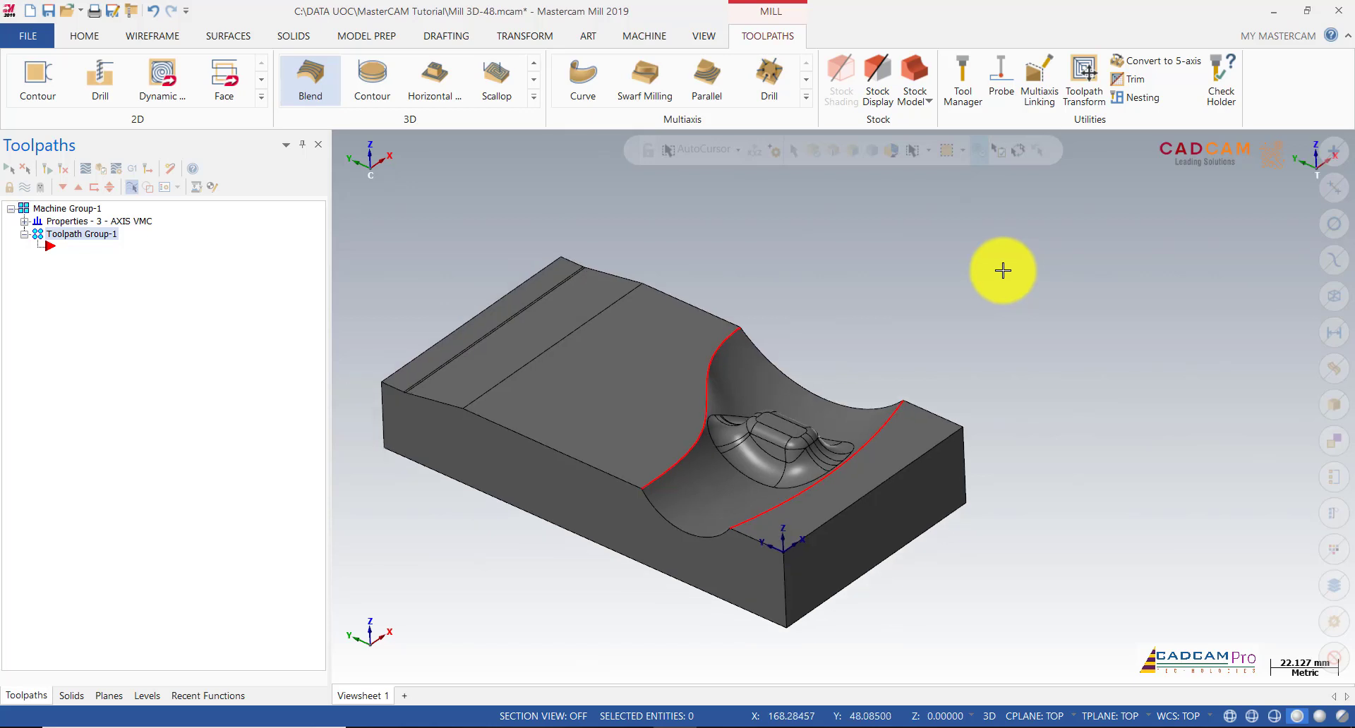
pyautogui.moveTo(1005, 269)
pyautogui.mouseDown(button='middle')
pyautogui.moveTo(968, 294)
pyautogui.moveTo(977, 254)
pyautogui.moveTo(975, 275)
pyautogui.mouseUp(button='middle')
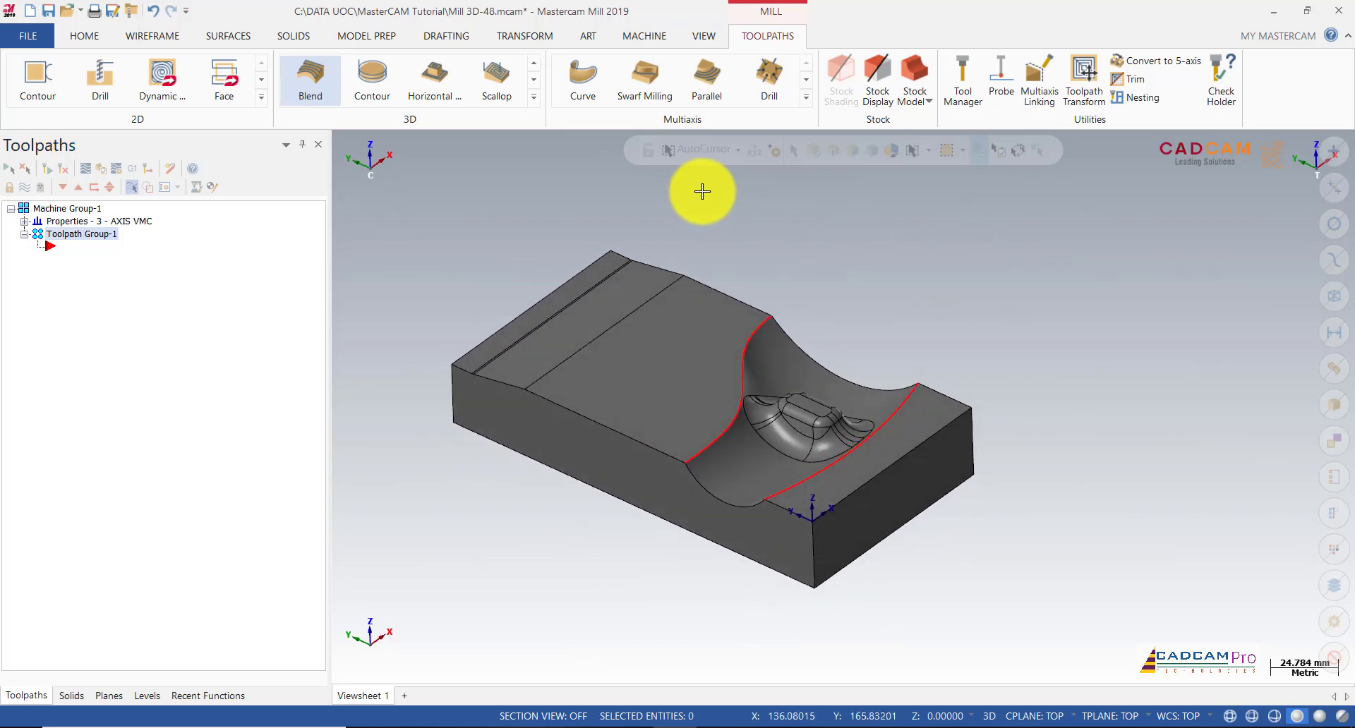
# Start a 3D Blend surface finish toolpath and select the entire solid body as the drive geometry.
pyautogui.click(533, 97)
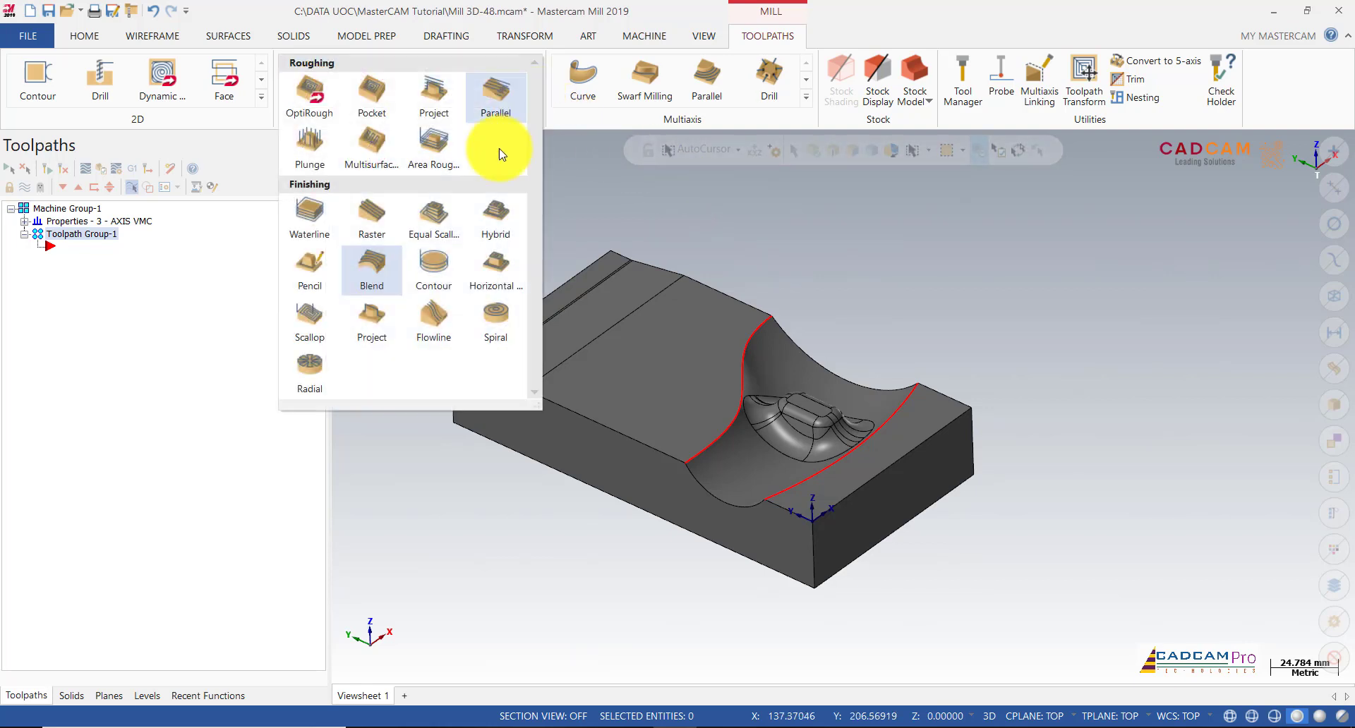
pyautogui.click(372, 268)
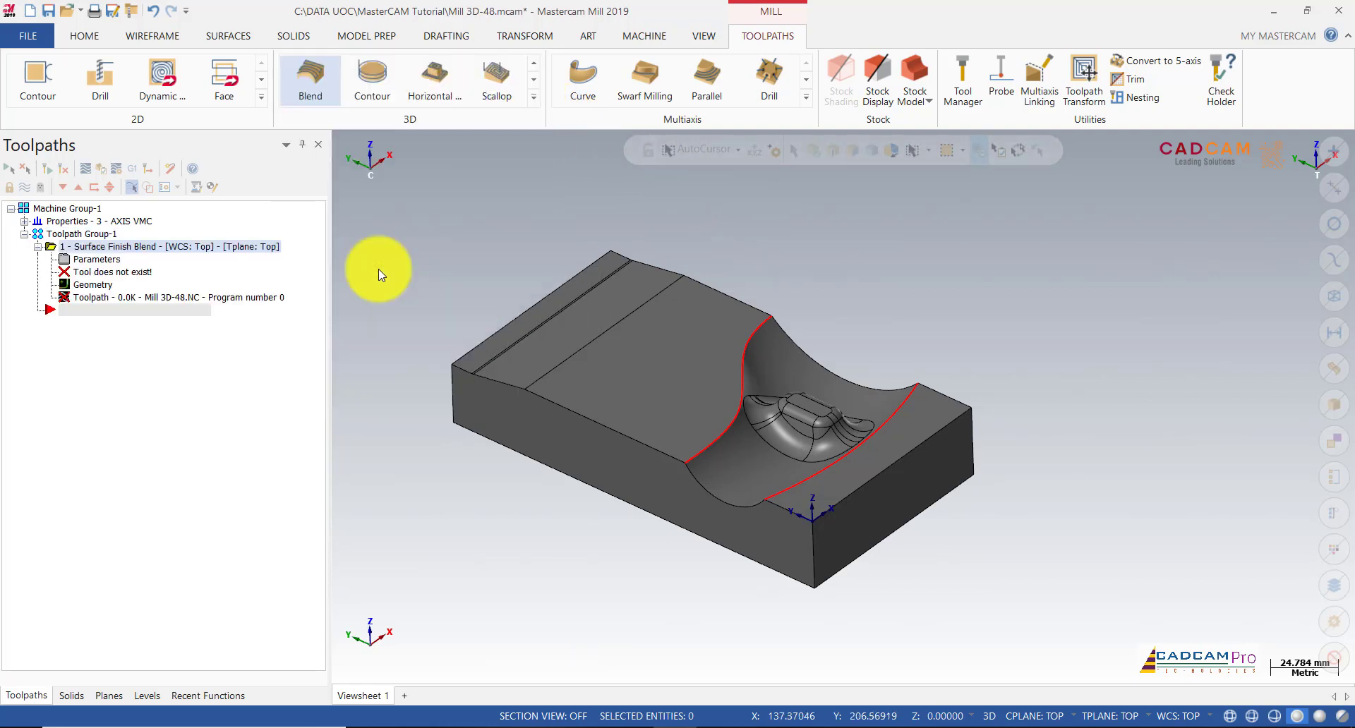
pyautogui.scroll(1, 950, 296)
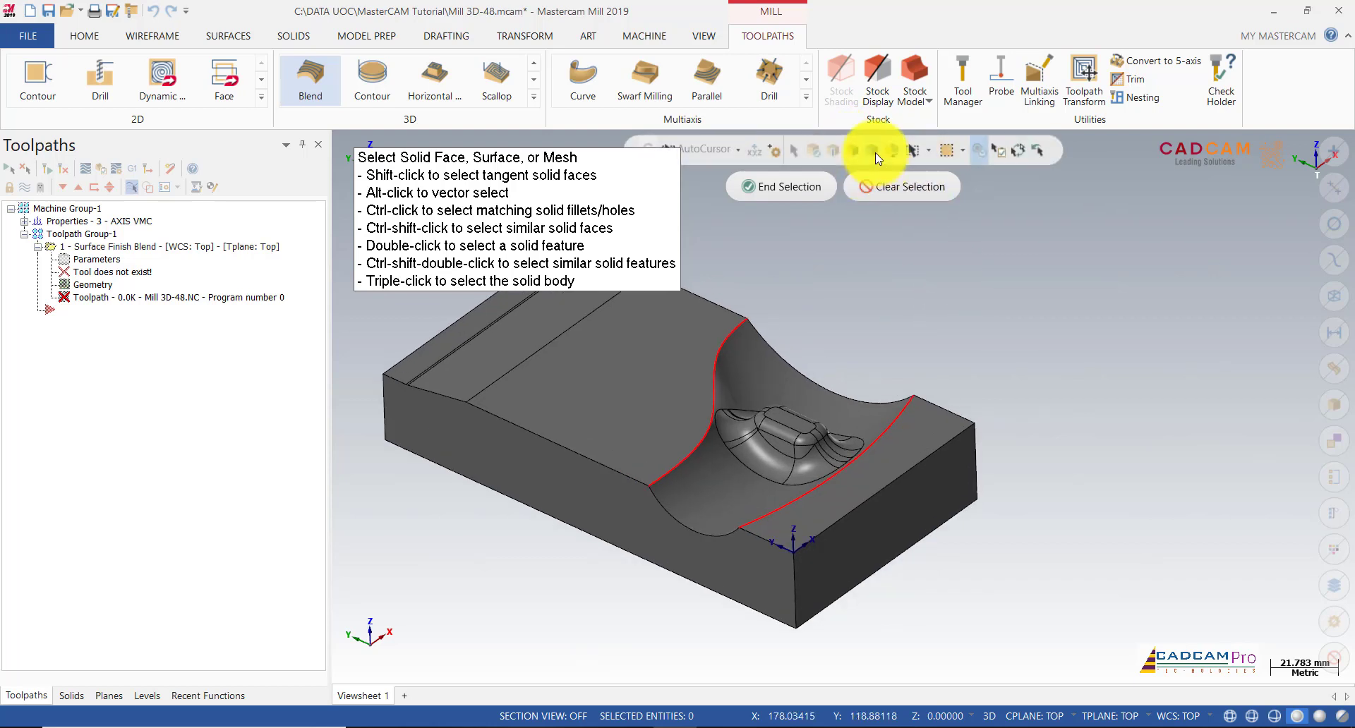
pyautogui.click(876, 153)
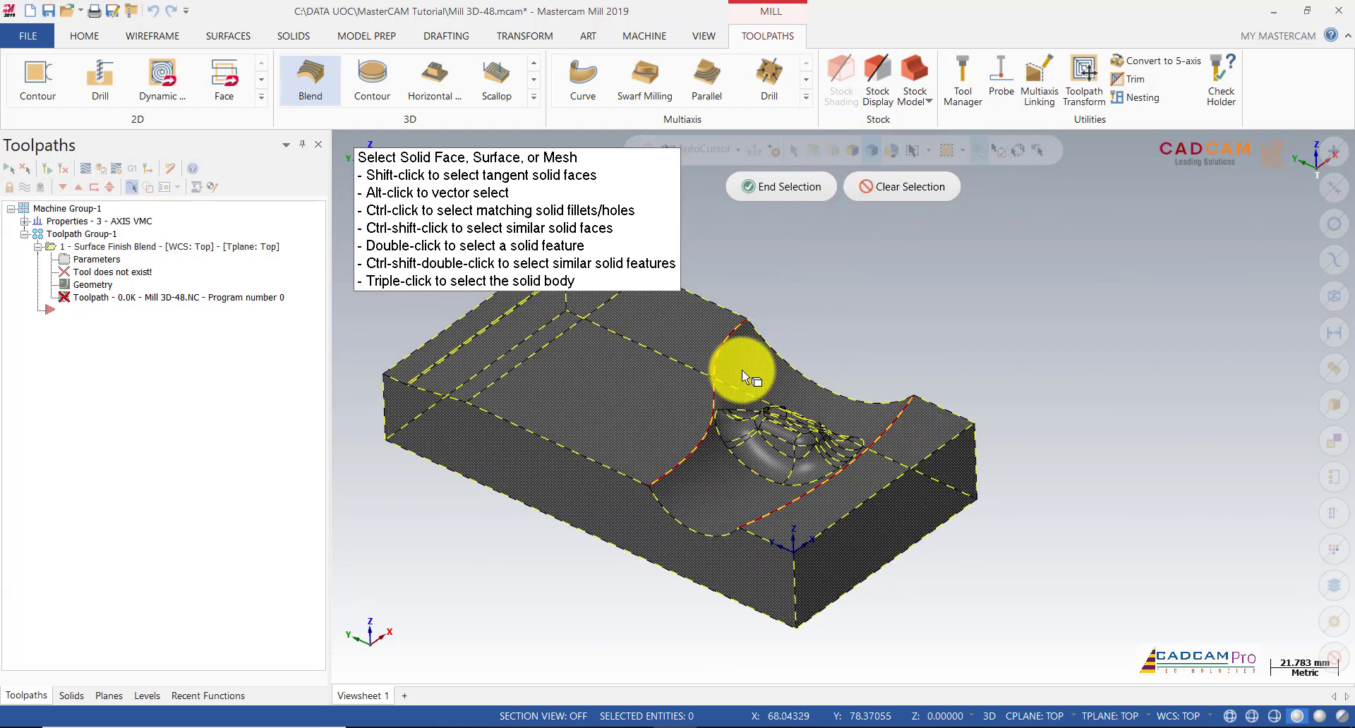
pyautogui.click(754, 370)
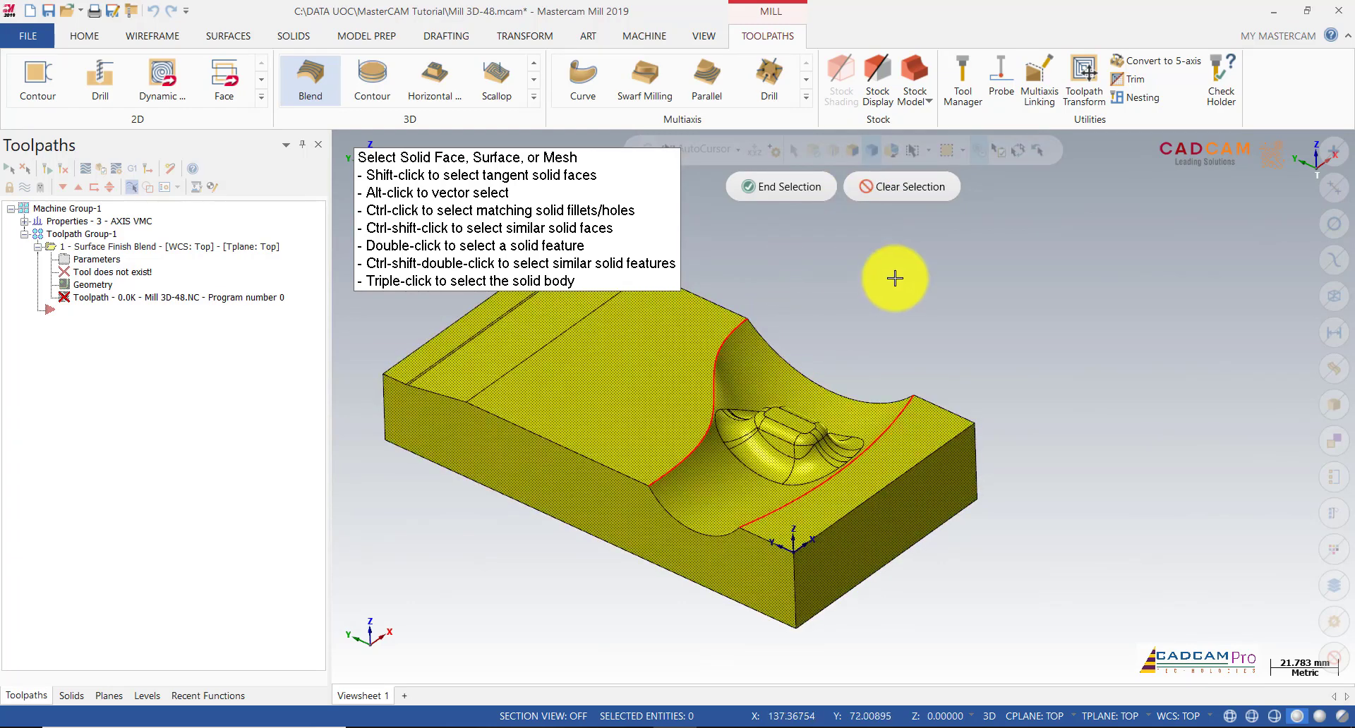
pyautogui.click(822, 190)
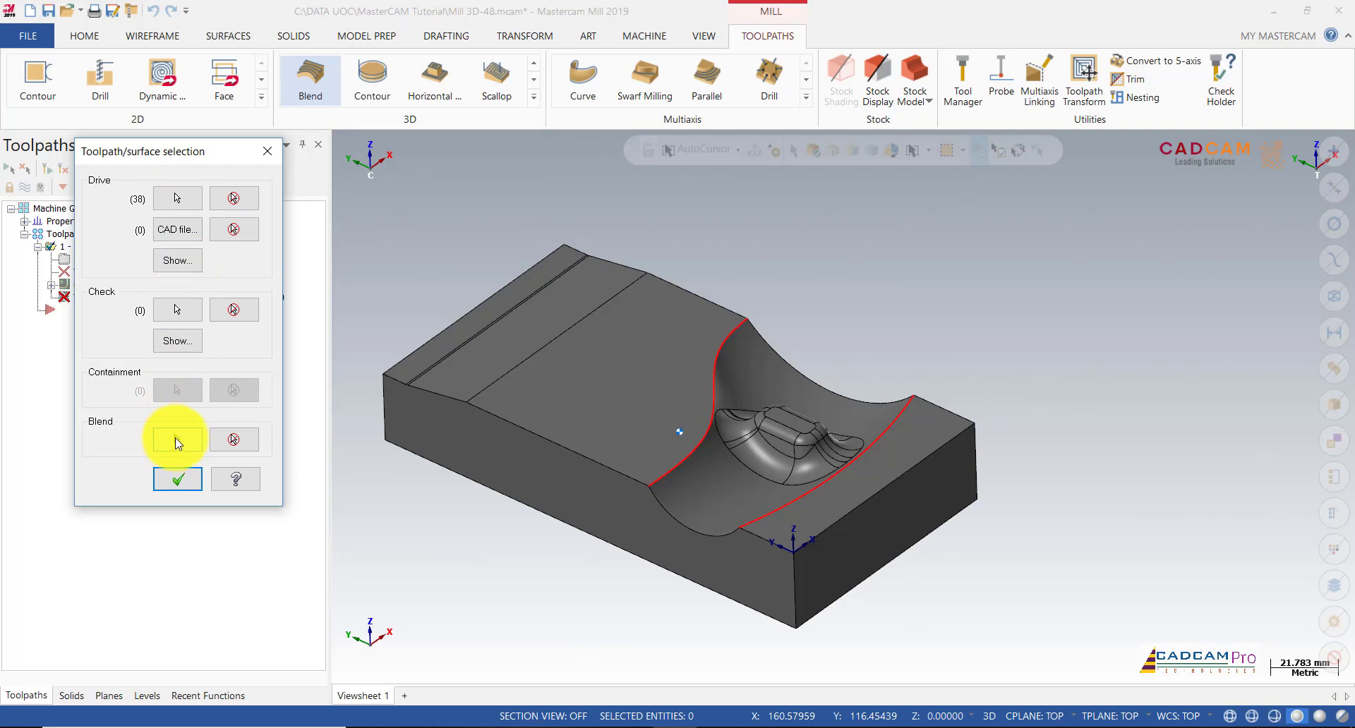
# Define the two red edge curves of the recess as the blend chains, both running in the same direction.
pyautogui.click(184, 443)
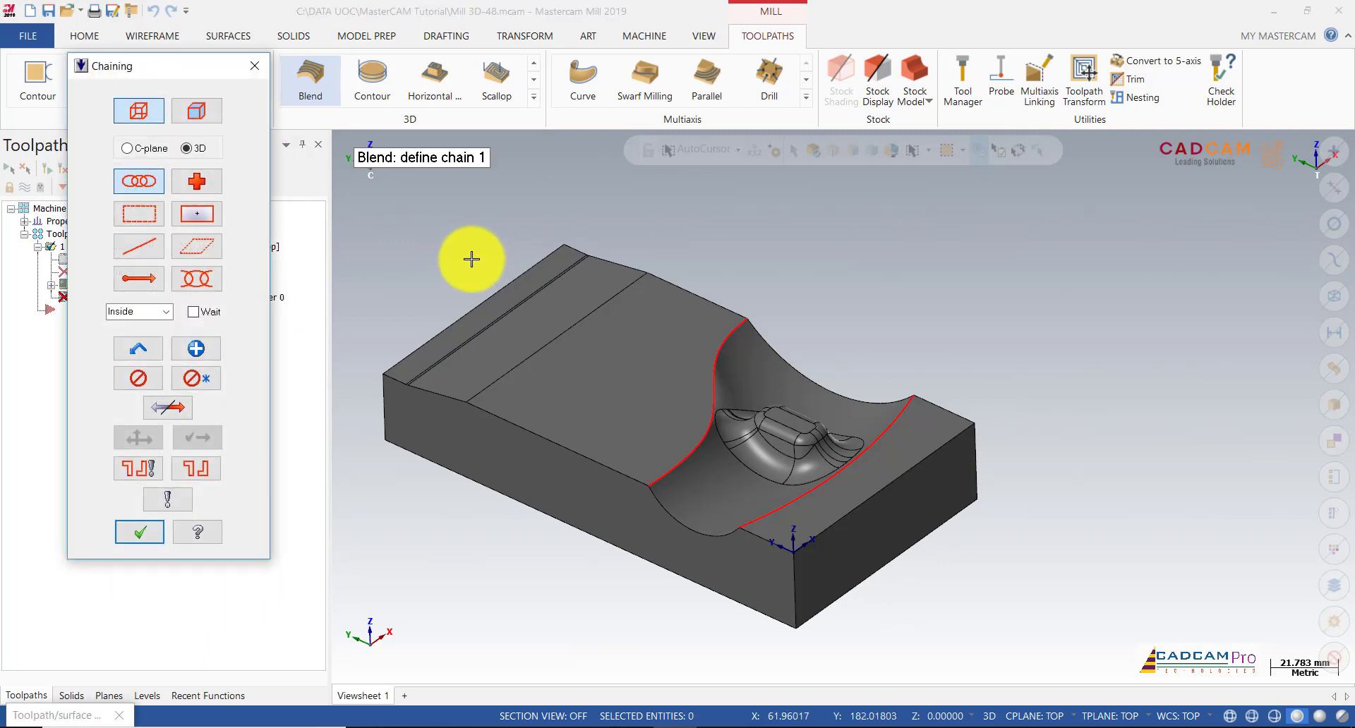
pyautogui.click(699, 439)
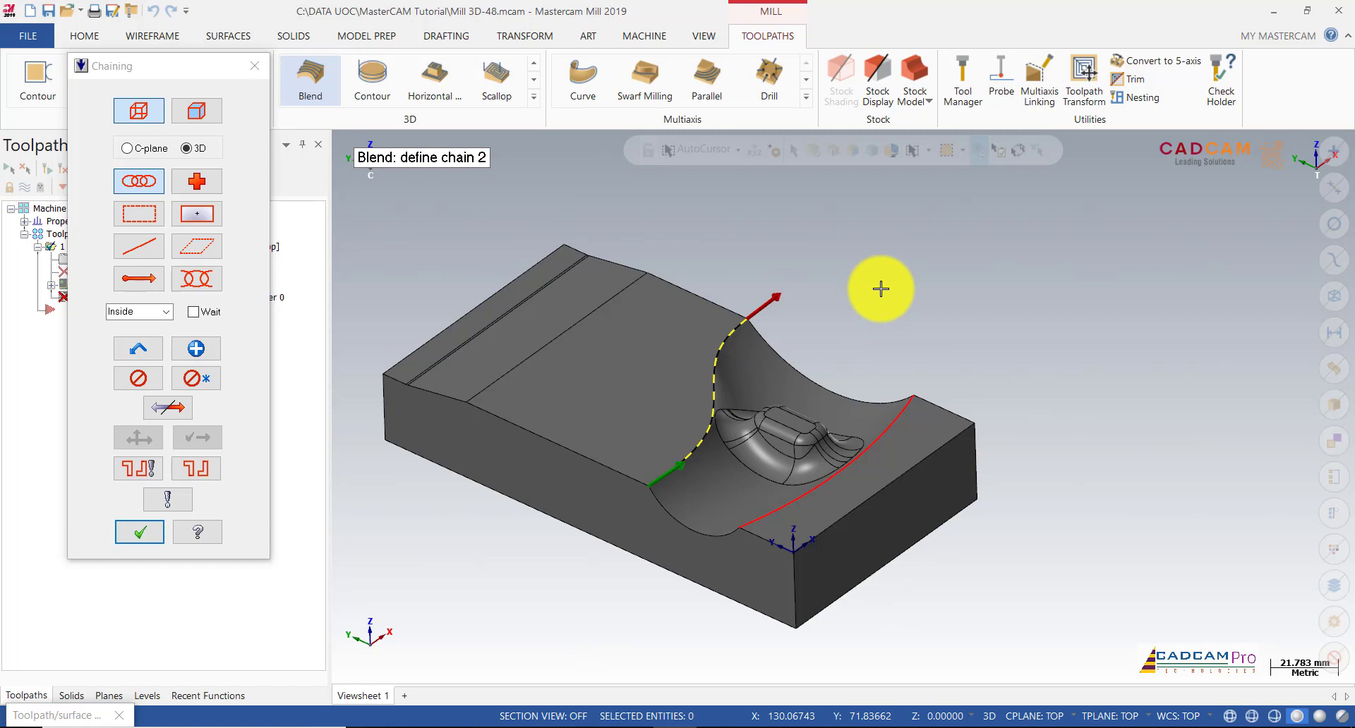
pyautogui.click(749, 524)
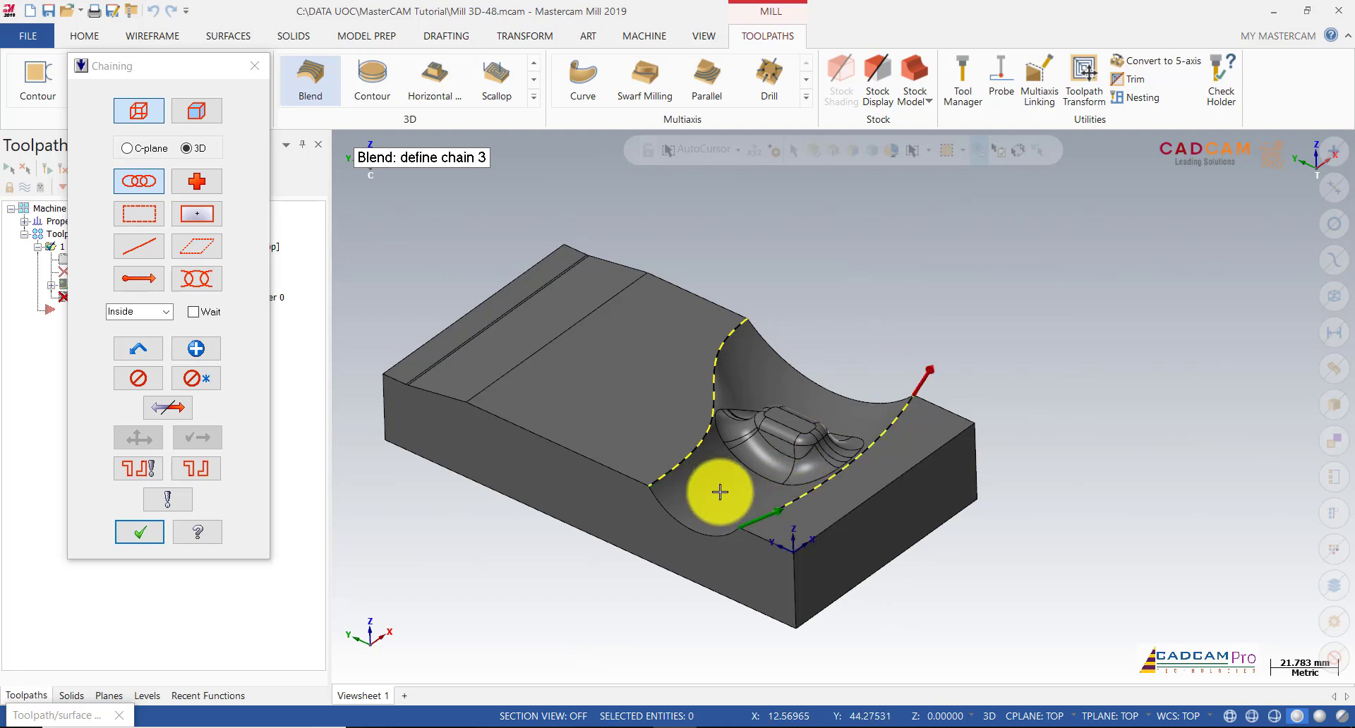
pyautogui.click(140, 533)
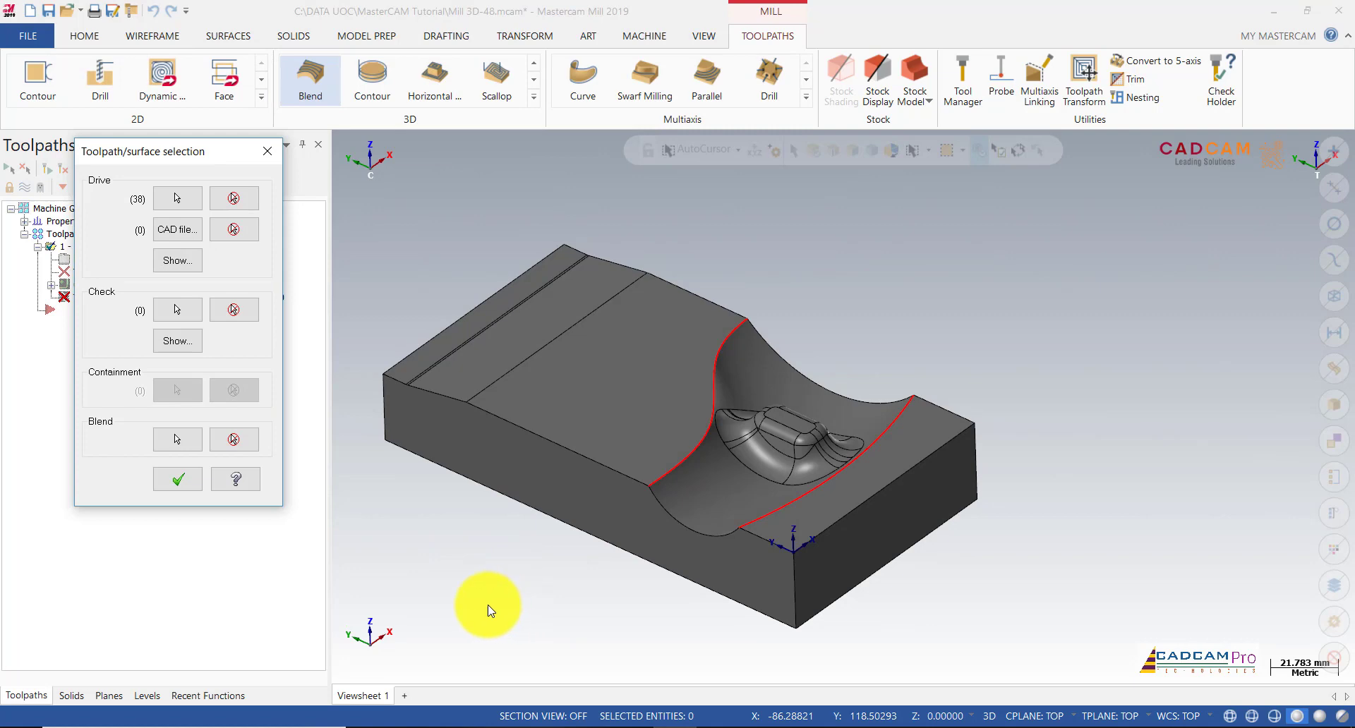
# Accept the drive surface and blend chain selection and confirm Top for the toolpath's working, tool and construction planes.
pyautogui.click(174, 486)
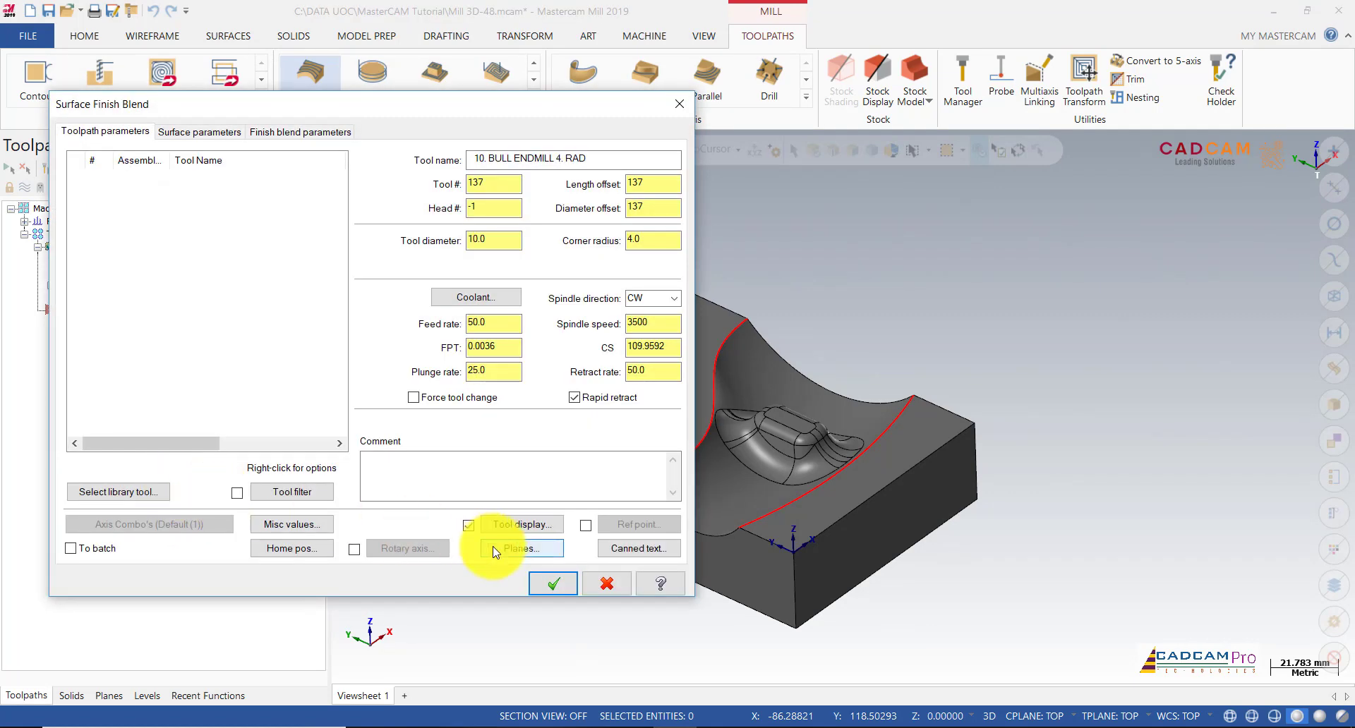
pyautogui.click(522, 549)
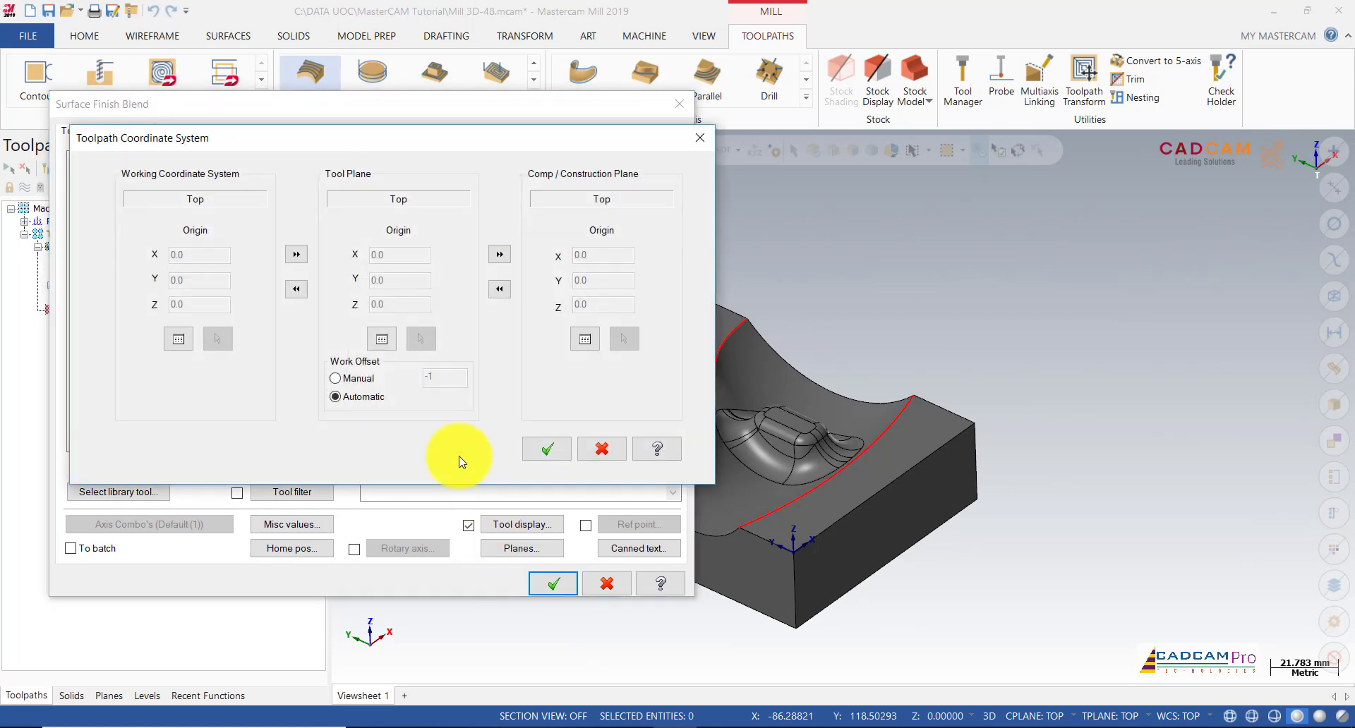
pyautogui.click(562, 451)
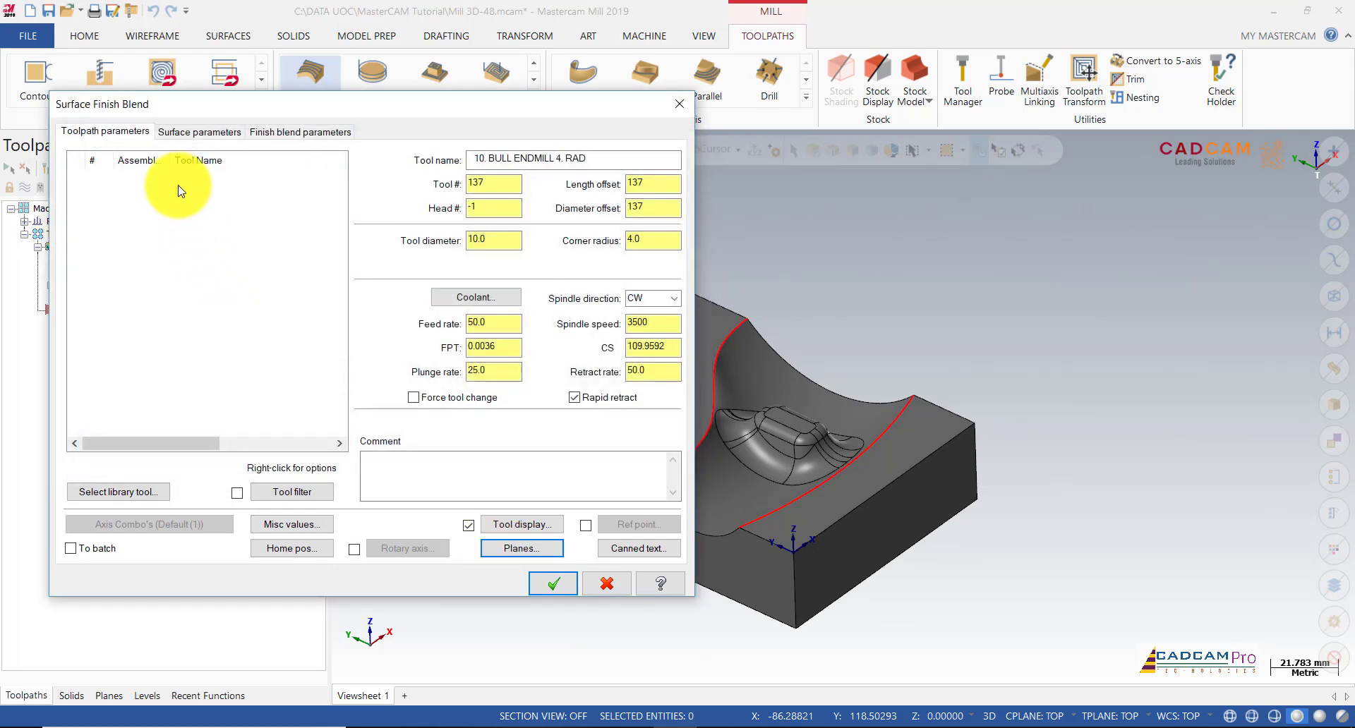
# Filter the tool library for ball-nose end mills of 8.0 mm diameter and select BALL-NOSE END MILL - 8.
pyautogui.click(158, 491)
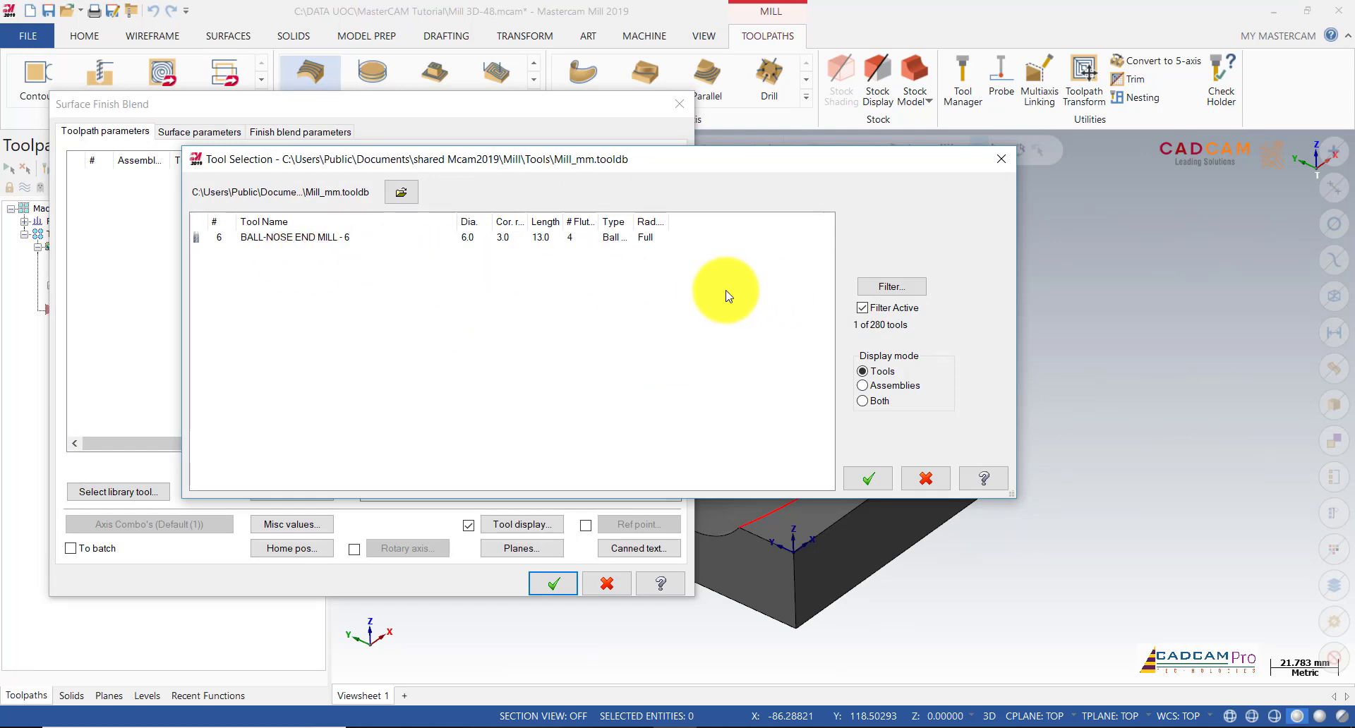
pyautogui.click(892, 286)
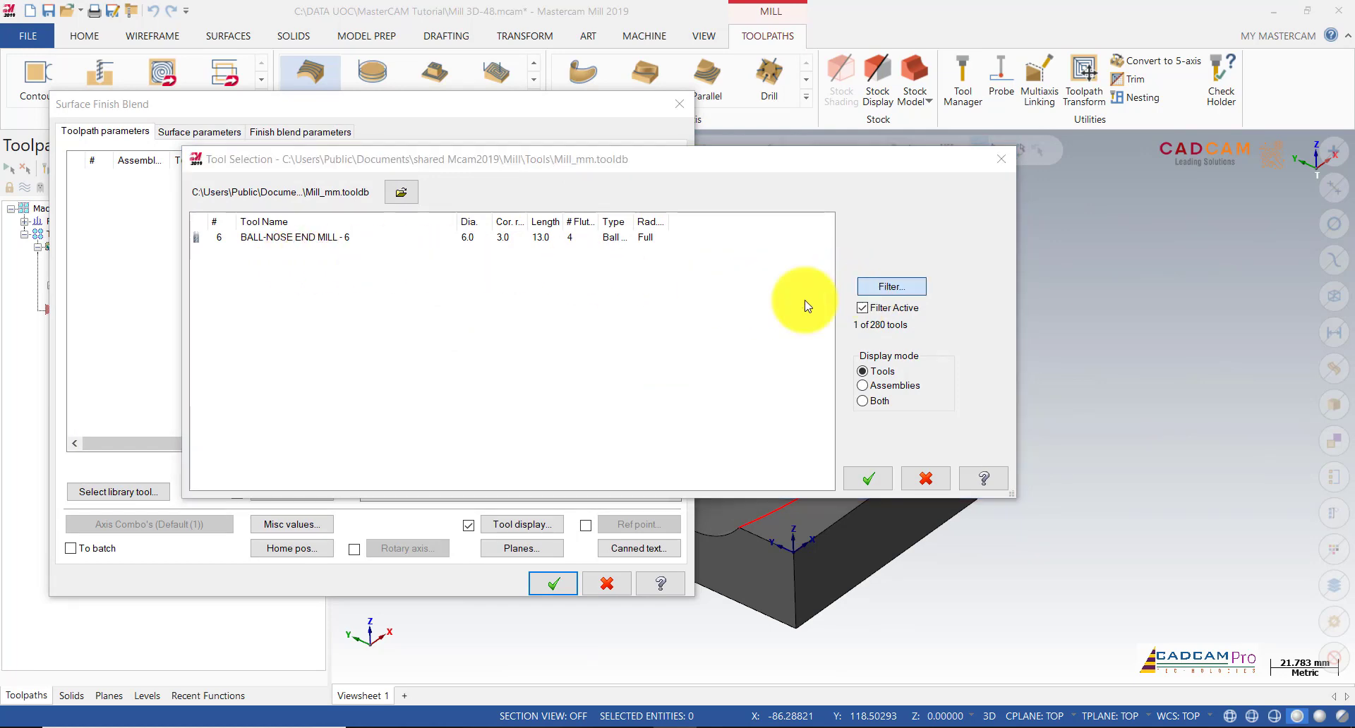
pyautogui.doubleClick(792, 323)
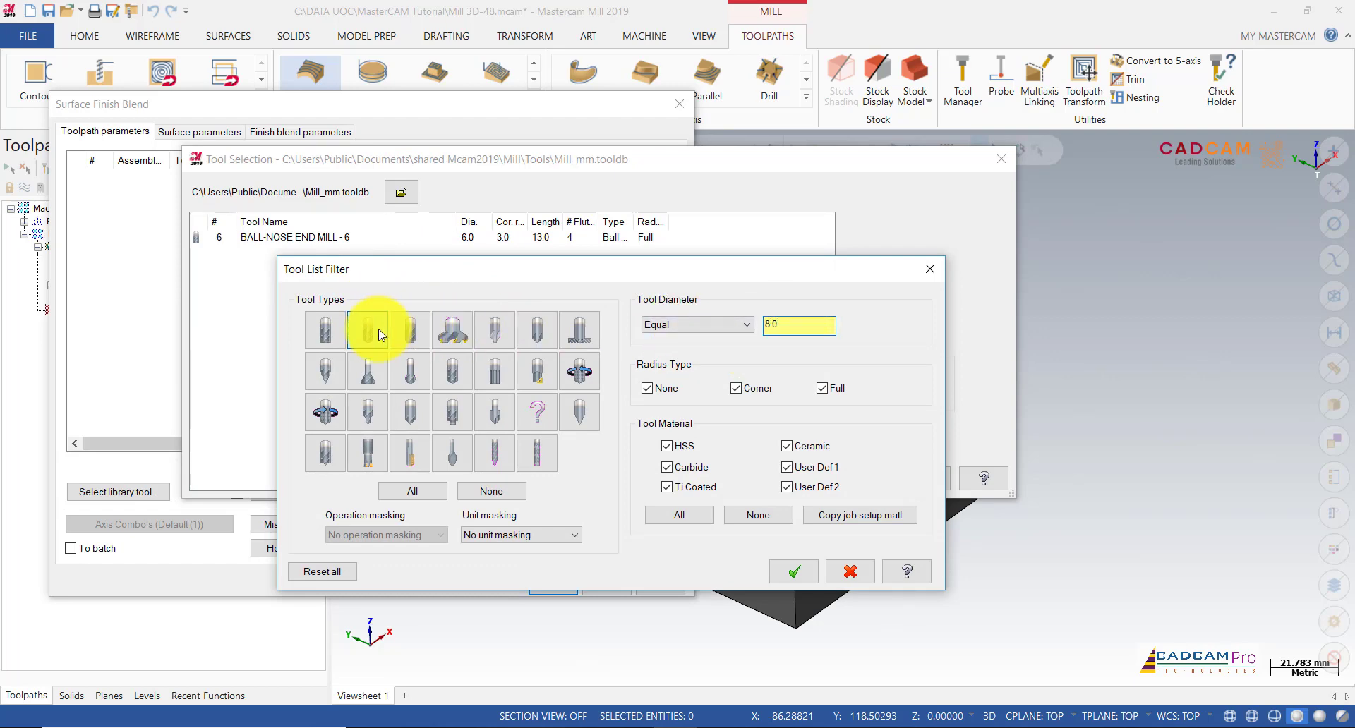
pyautogui.press('Return')
pyautogui.click(317, 237)
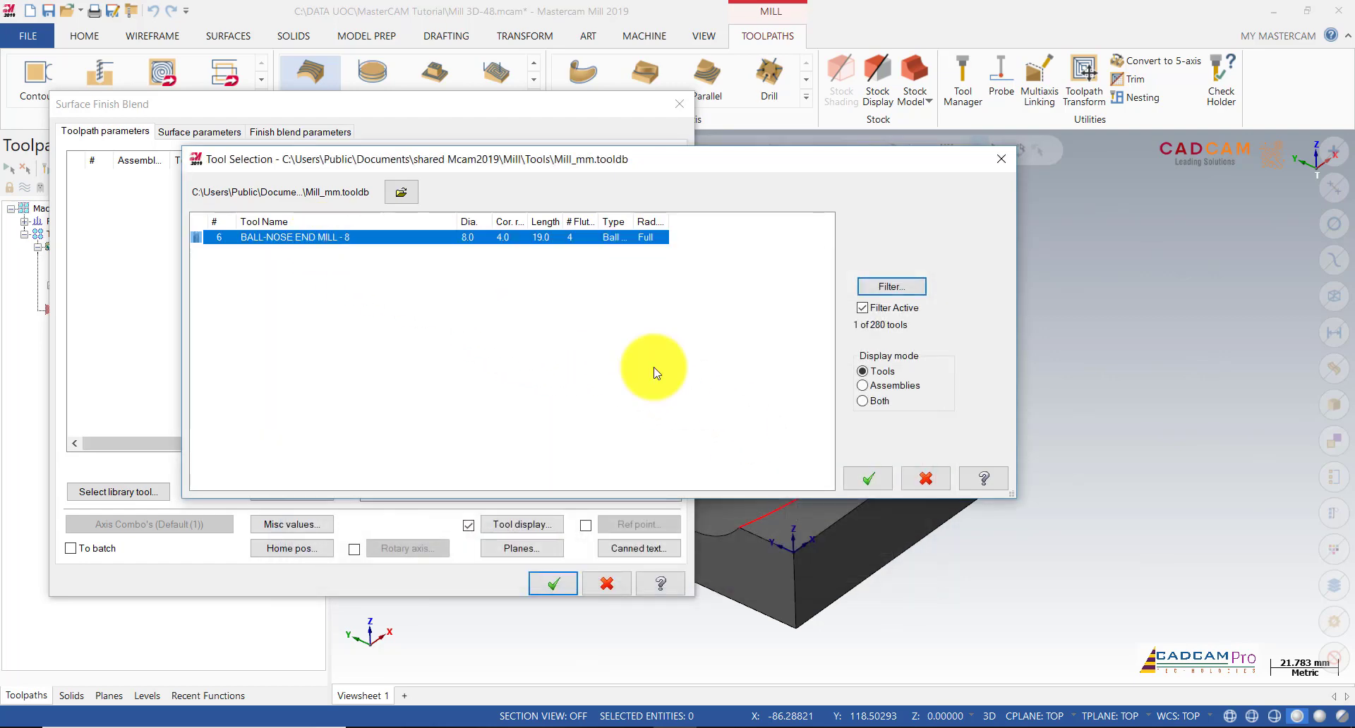
pyautogui.click(868, 478)
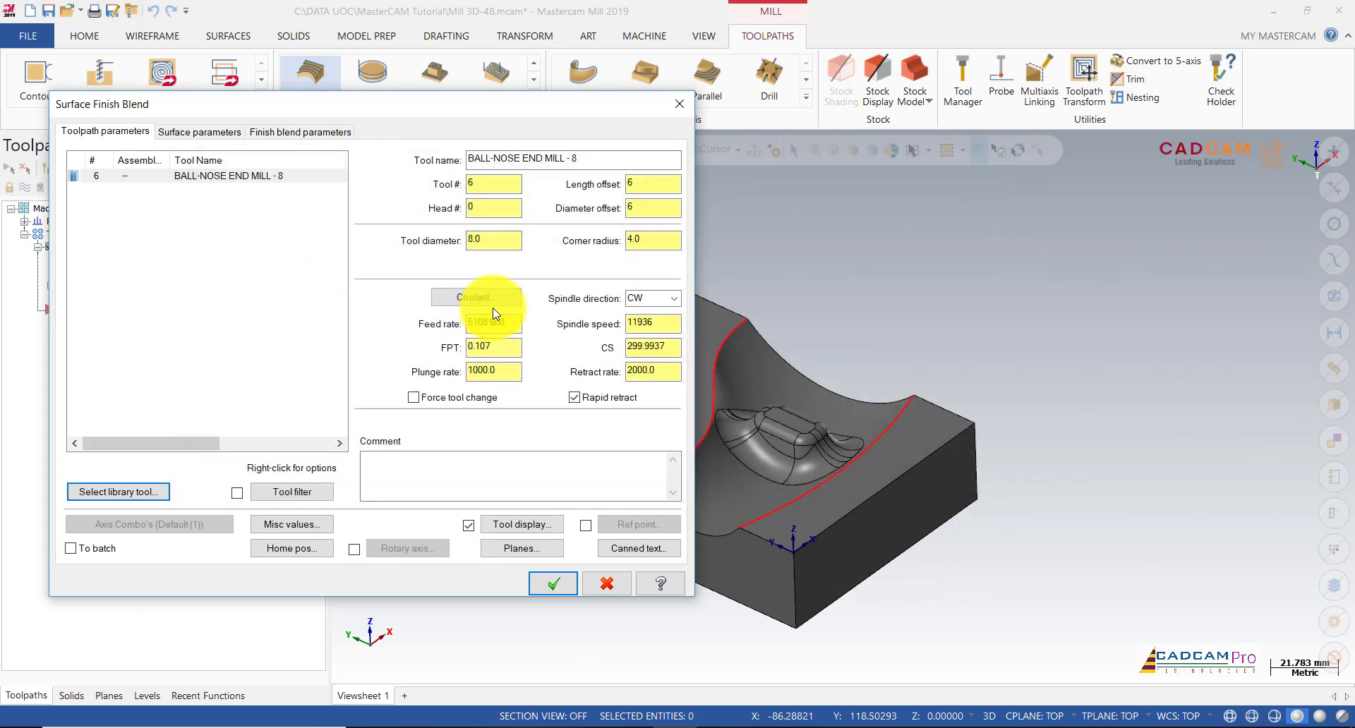
# Enable an absolute clearance height of 50.0 in the blend toolpath's surface parameters.
pyautogui.click(189, 132)
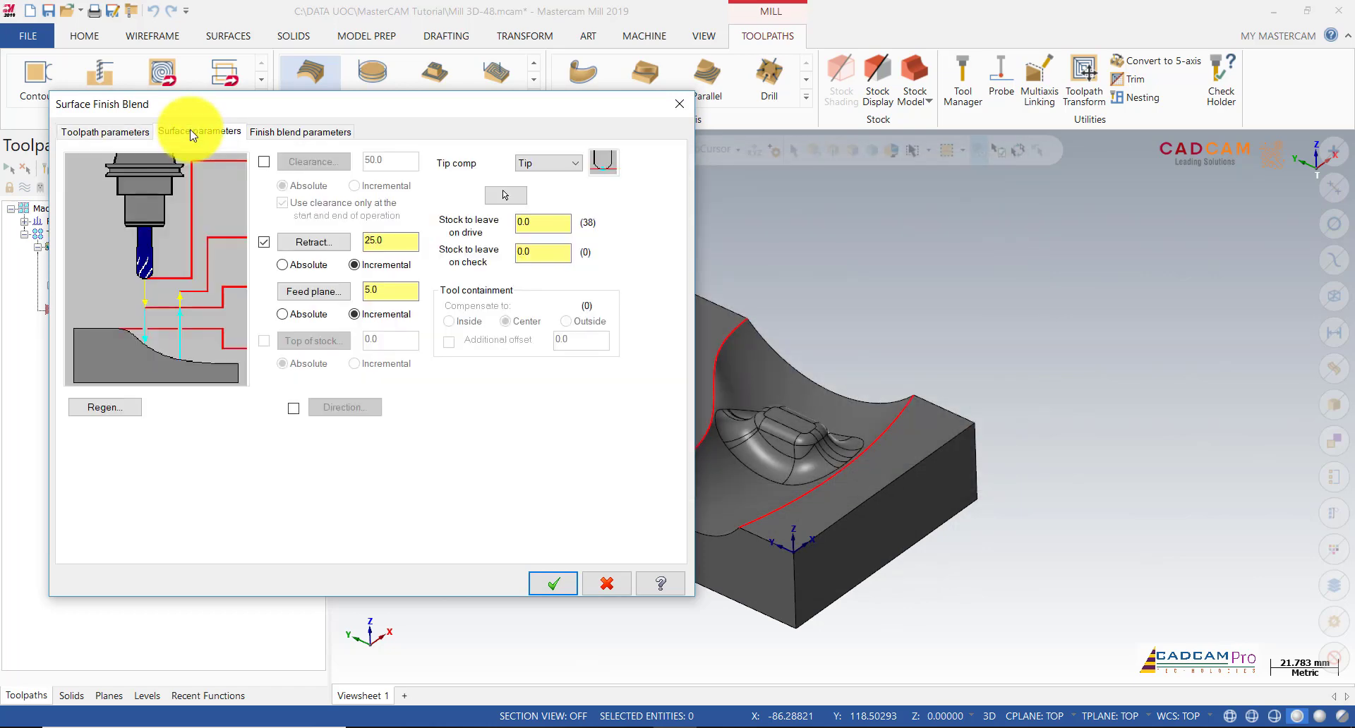
pyautogui.click(263, 164)
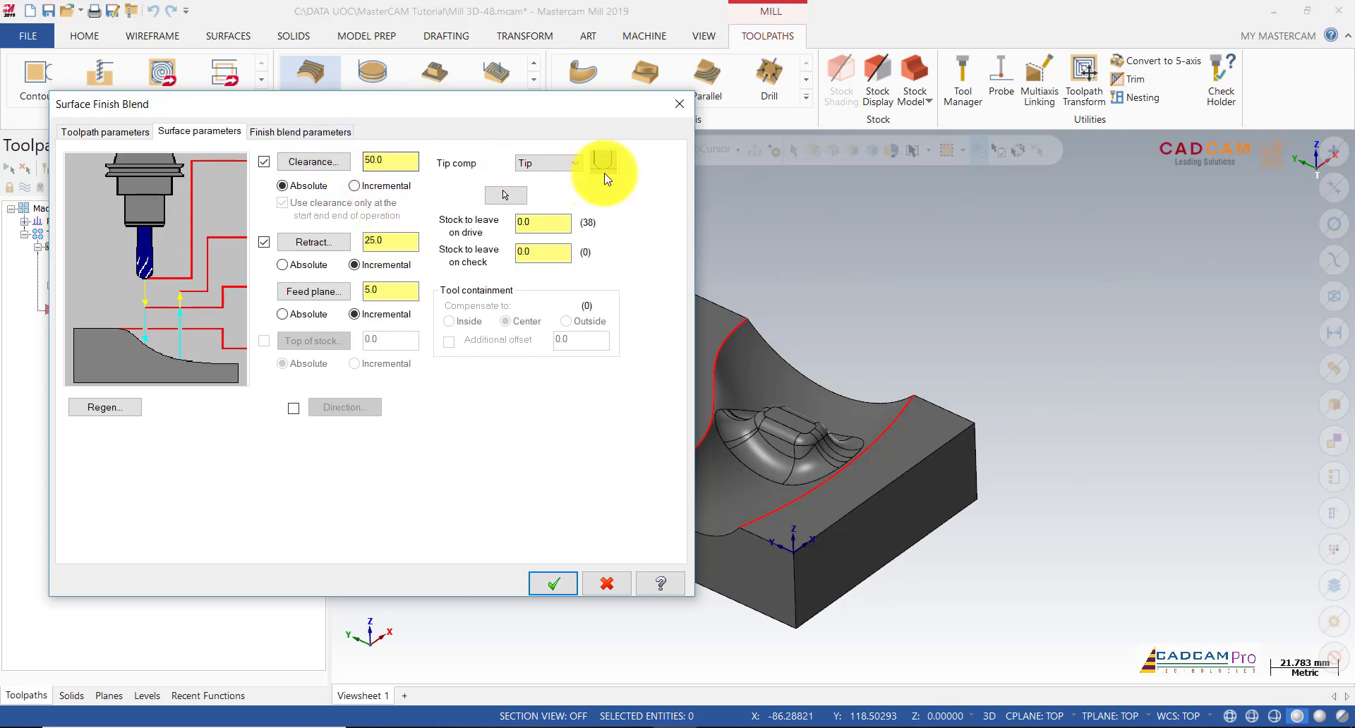
# Set the finish blend to the Zigzag cutting method with a 0.5 max stepover, and accept the matching blend along cut settings.
pyautogui.click(278, 133)
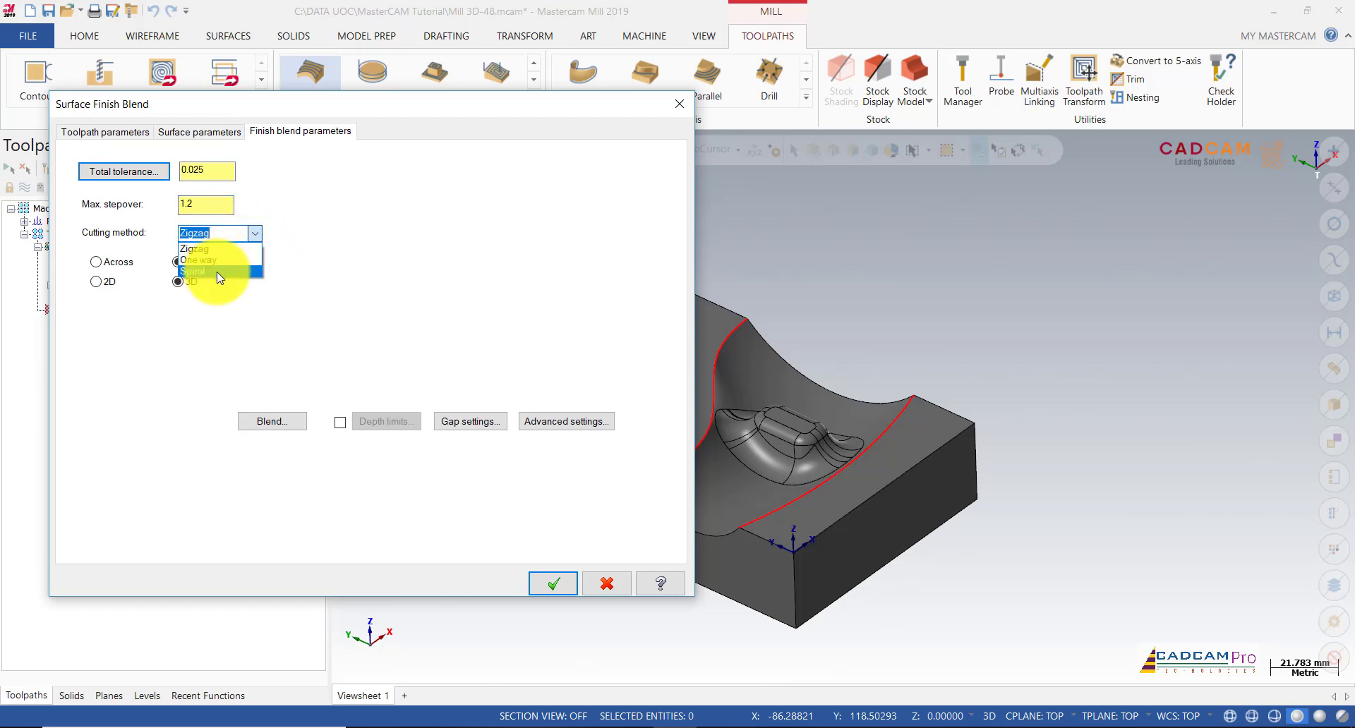
pyautogui.click(216, 249)
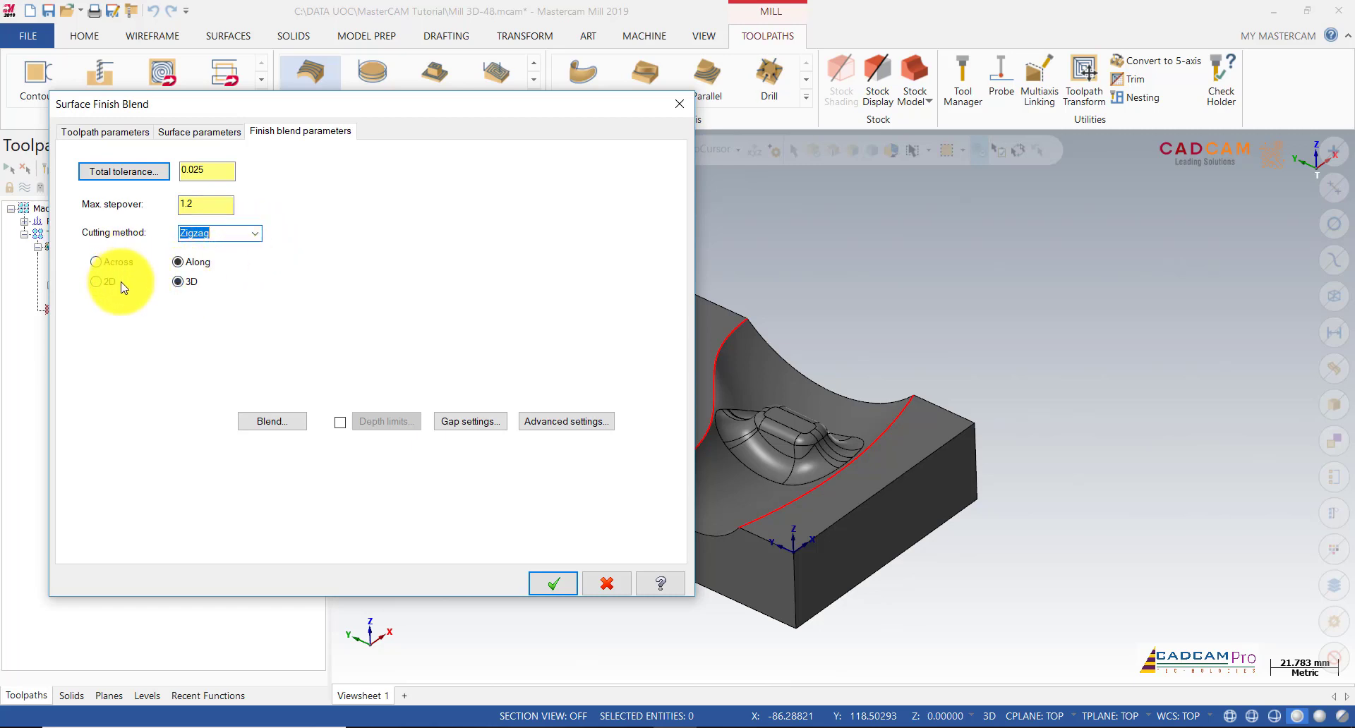
pyautogui.click(289, 423)
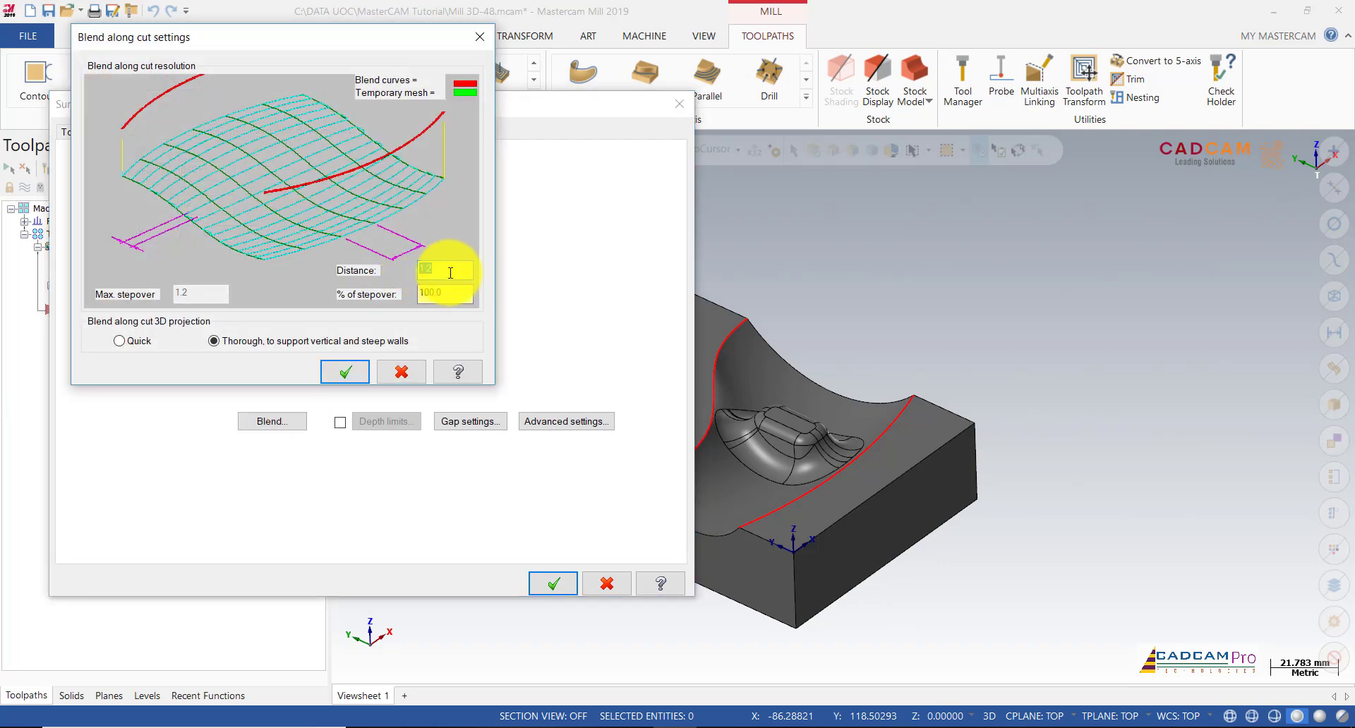
pyautogui.click(347, 371)
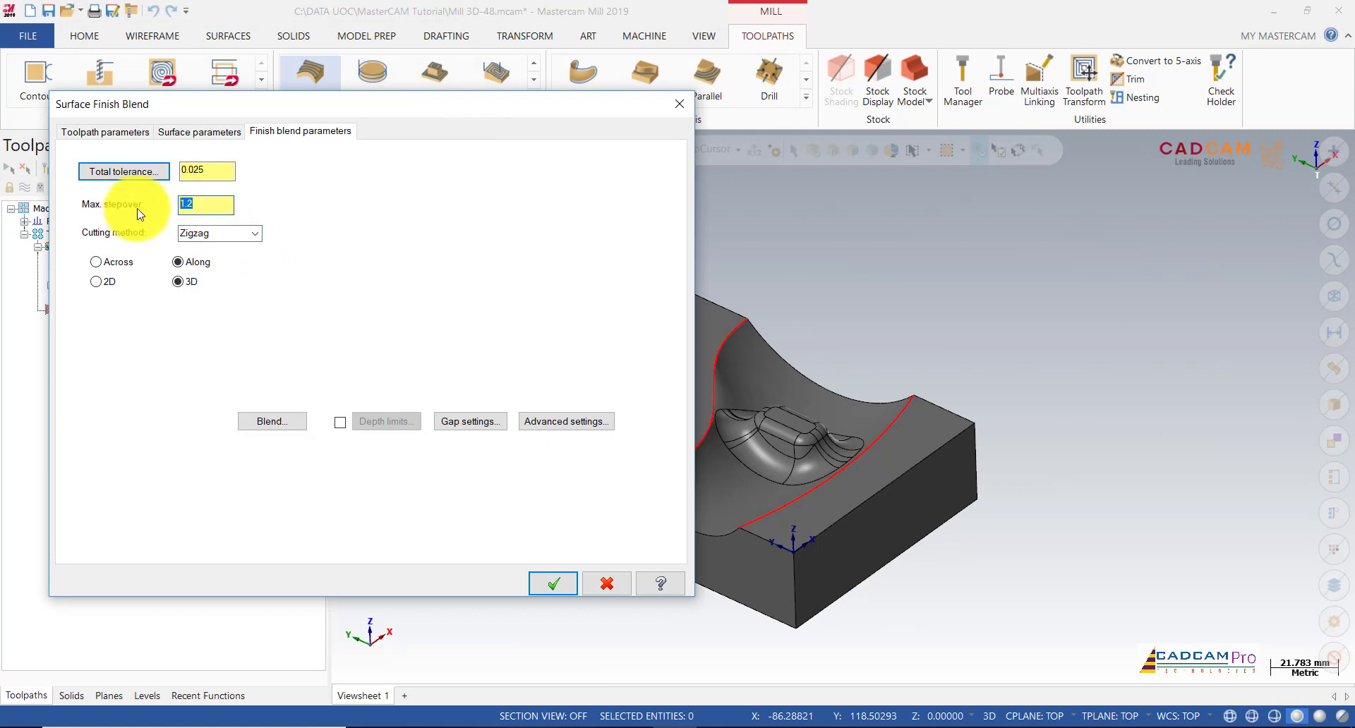
pyautogui.write('0.5')
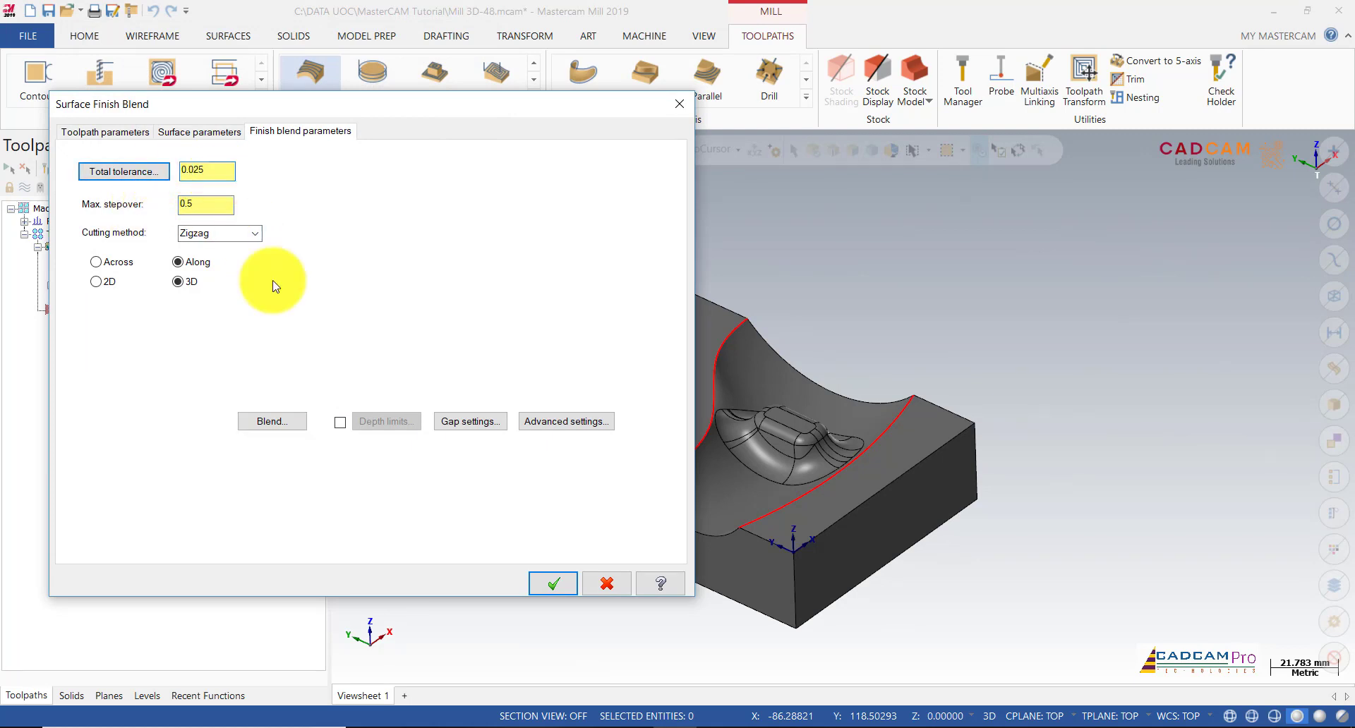
pyautogui.click(275, 421)
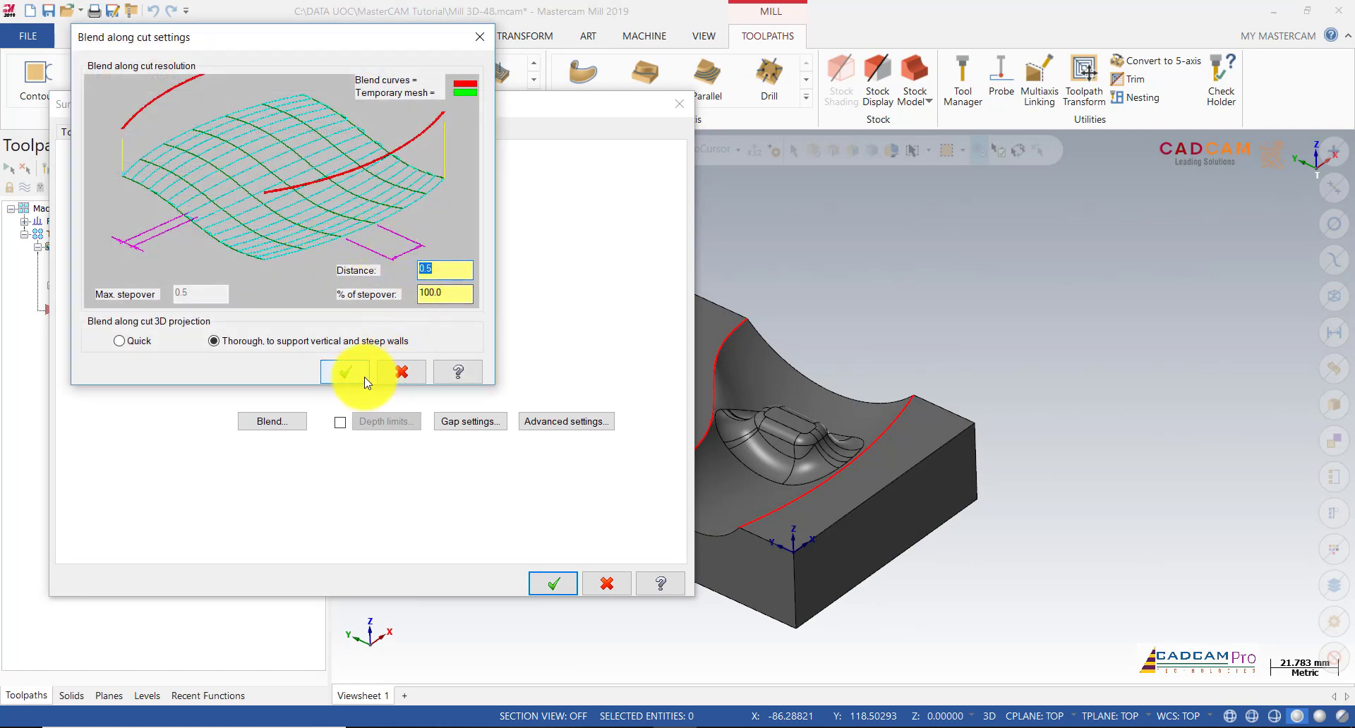
pyautogui.click(348, 372)
# Set the gap motion to Smooth with optimized cut order, and generate the Surface Finish Blend toolpath.
pyautogui.click(462, 421)
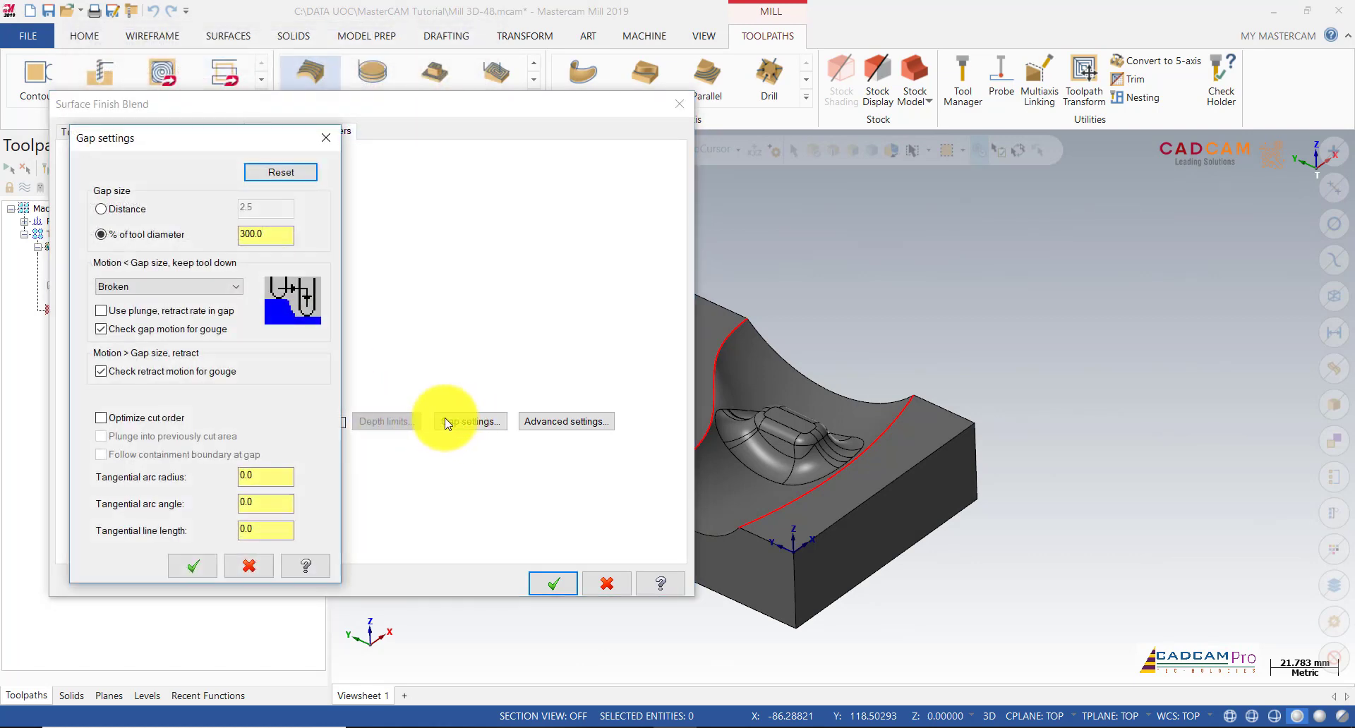
pyautogui.click(168, 286)
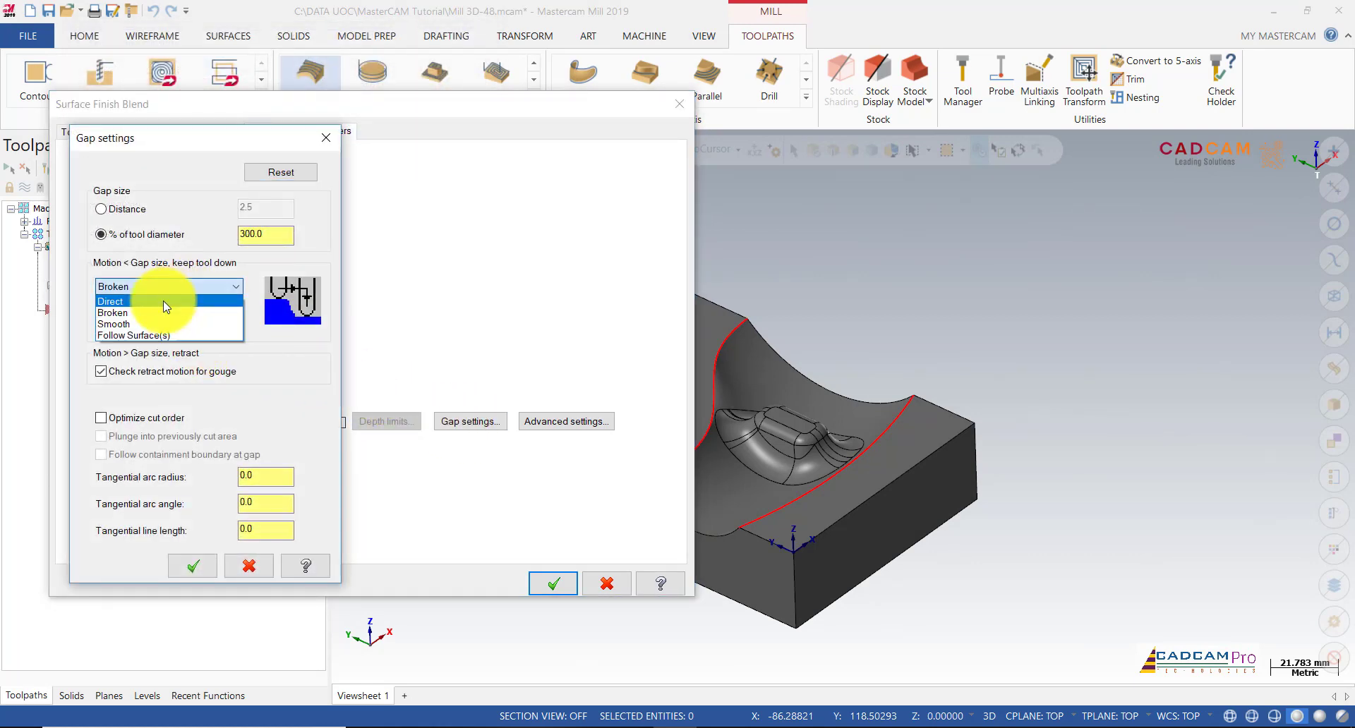
pyautogui.click(132, 323)
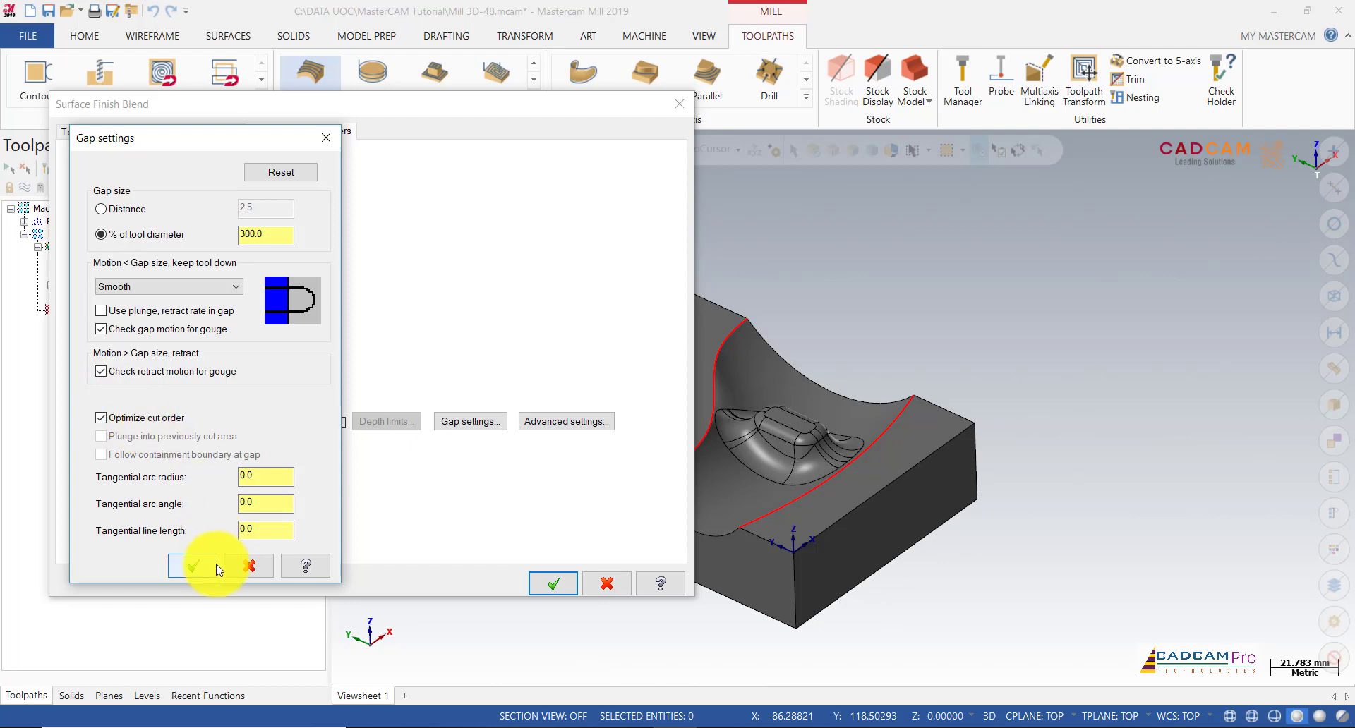
pyautogui.click(193, 566)
pyautogui.click(568, 589)
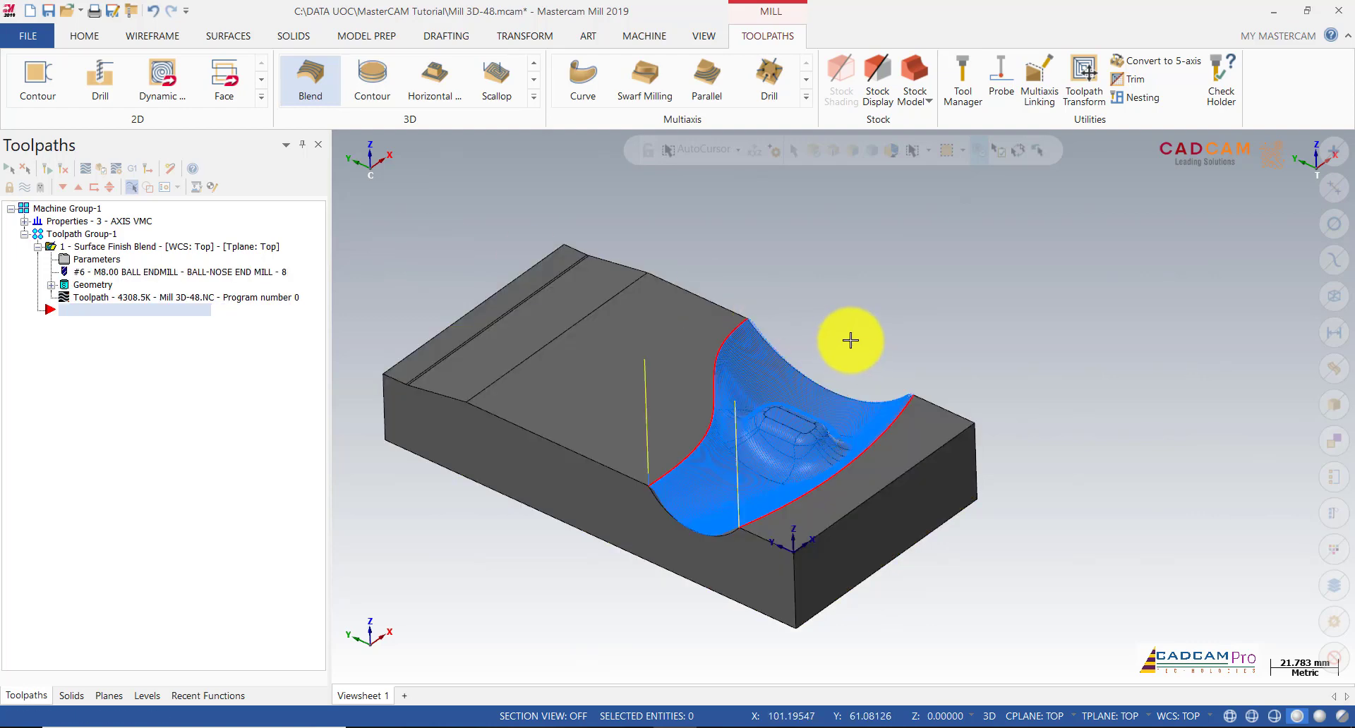
# Inspect the blend toolpath over the recess and its link motions at the part's side edges, in top and tilted views.
pyautogui.scroll(4, 777, 332)
pyautogui.scroll(1, 745, 309)
pyautogui.scroll(-3, 741, 279)
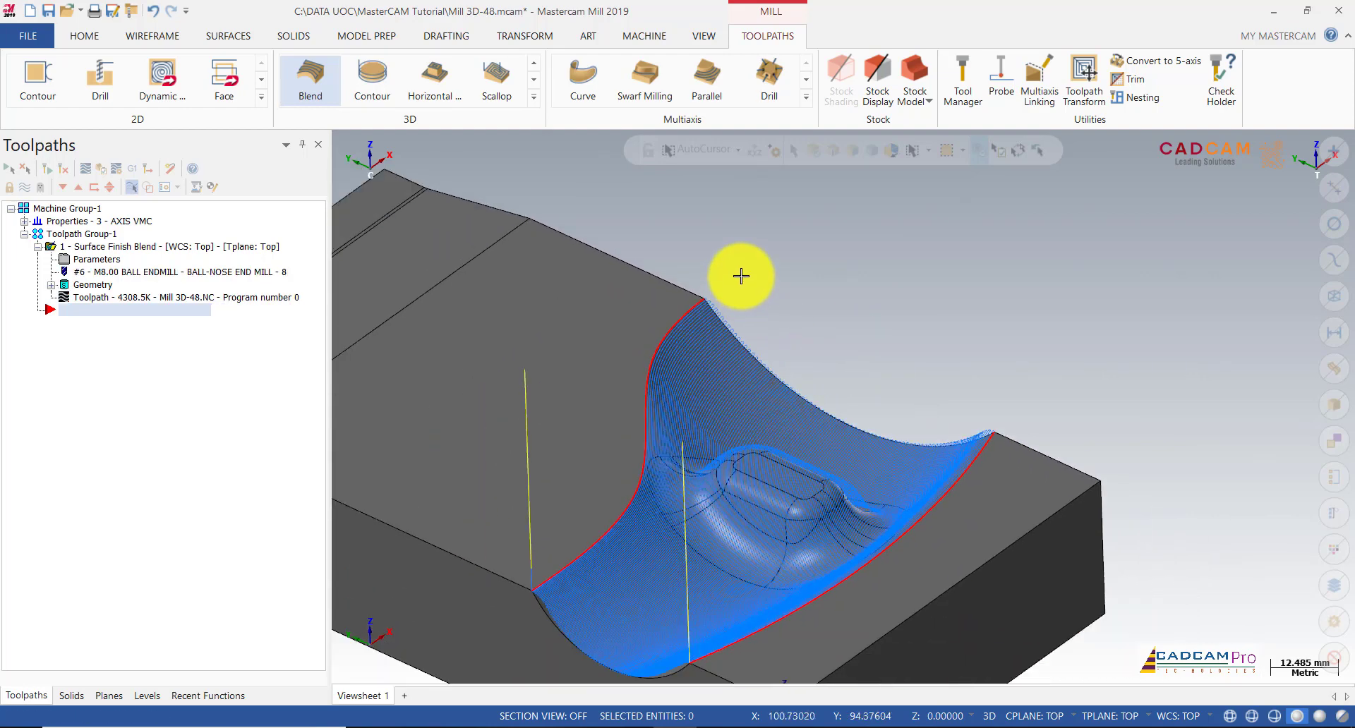
pyautogui.moveTo(862, 319)
pyautogui.mouseDown(button='middle')
pyautogui.moveTo(841, 402)
pyautogui.moveTo(955, 387)
pyautogui.mouseUp(button='middle')
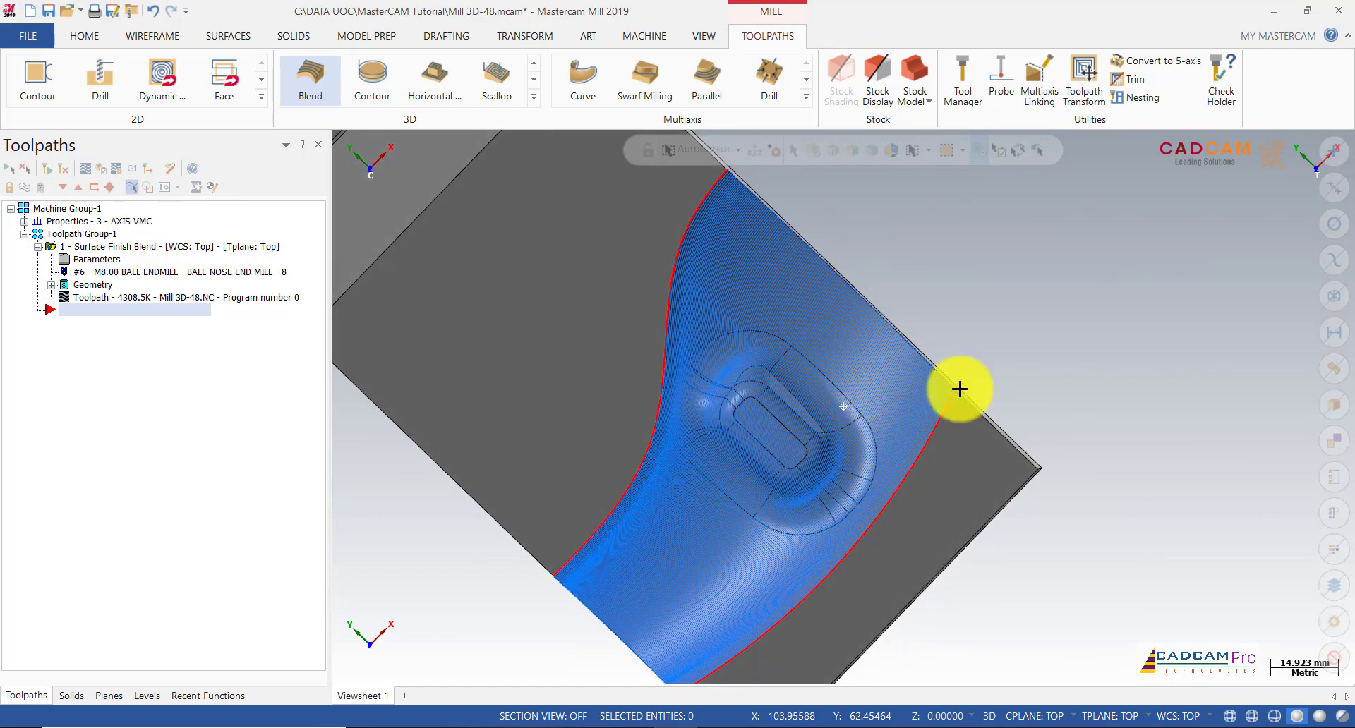
pyautogui.rightClick(1065, 367)
pyautogui.click(1101, 448)
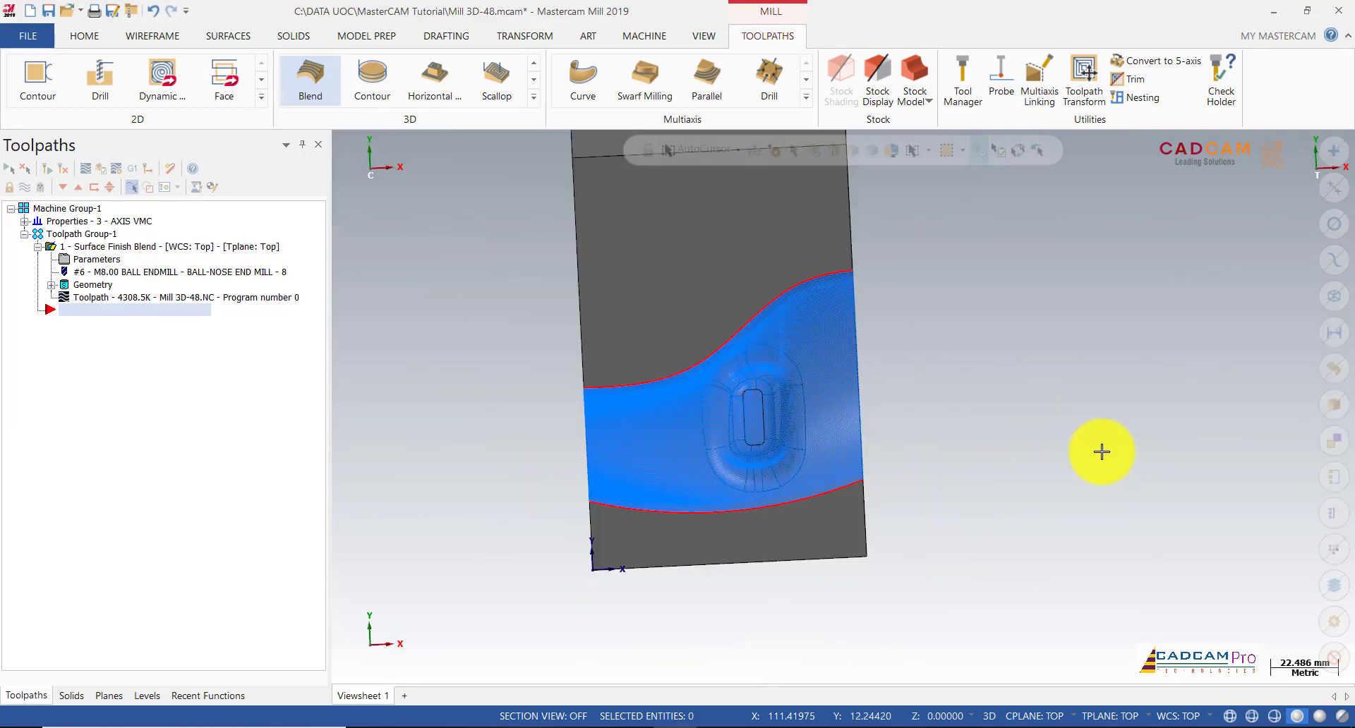
pyautogui.scroll(4, 840, 475)
pyautogui.scroll(8, 855, 469)
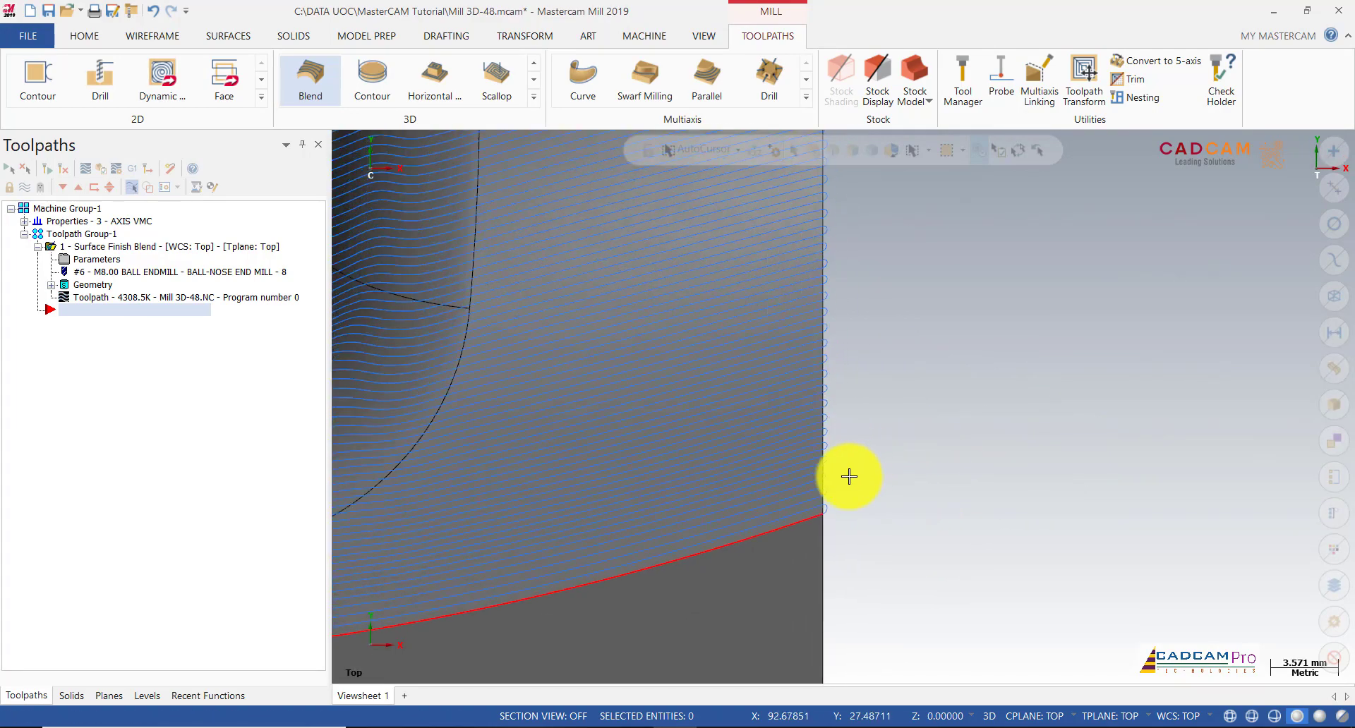
pyautogui.scroll(-2, 826, 488)
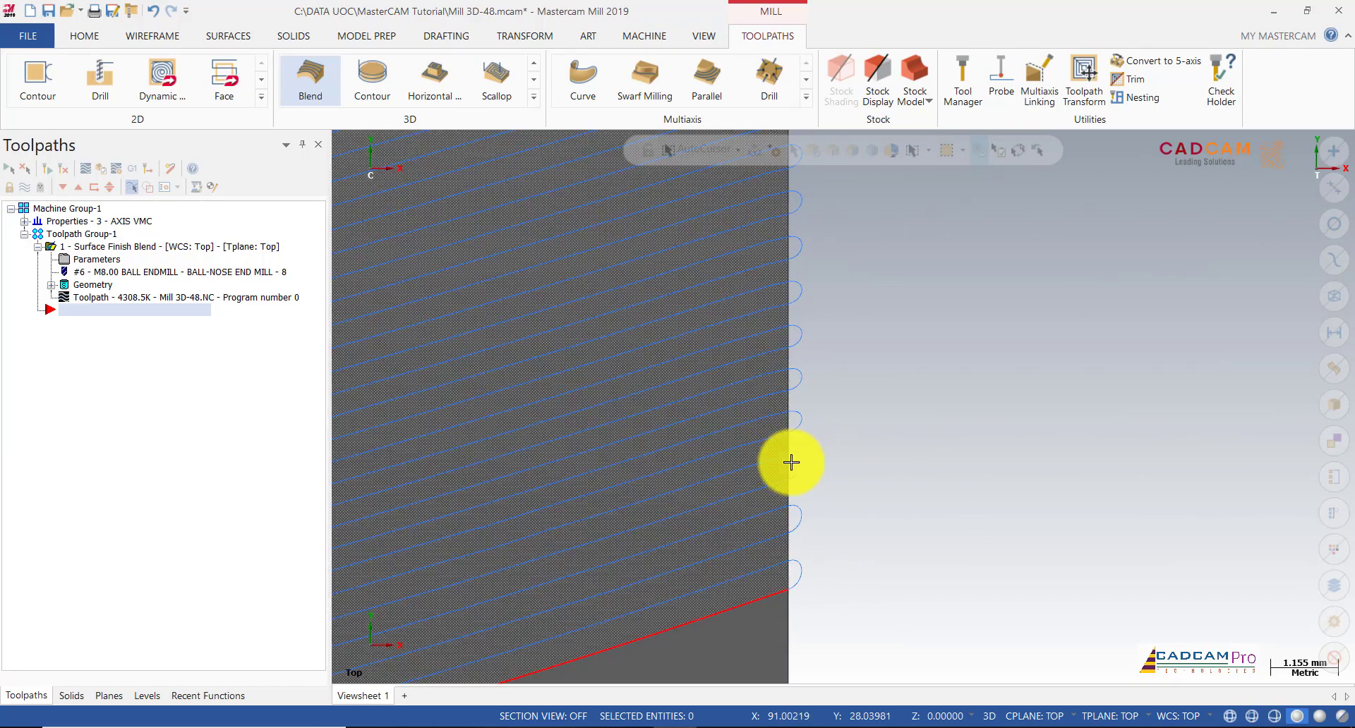
pyautogui.moveTo(812, 453); pyautogui.dragTo(874, 456, button='middle')
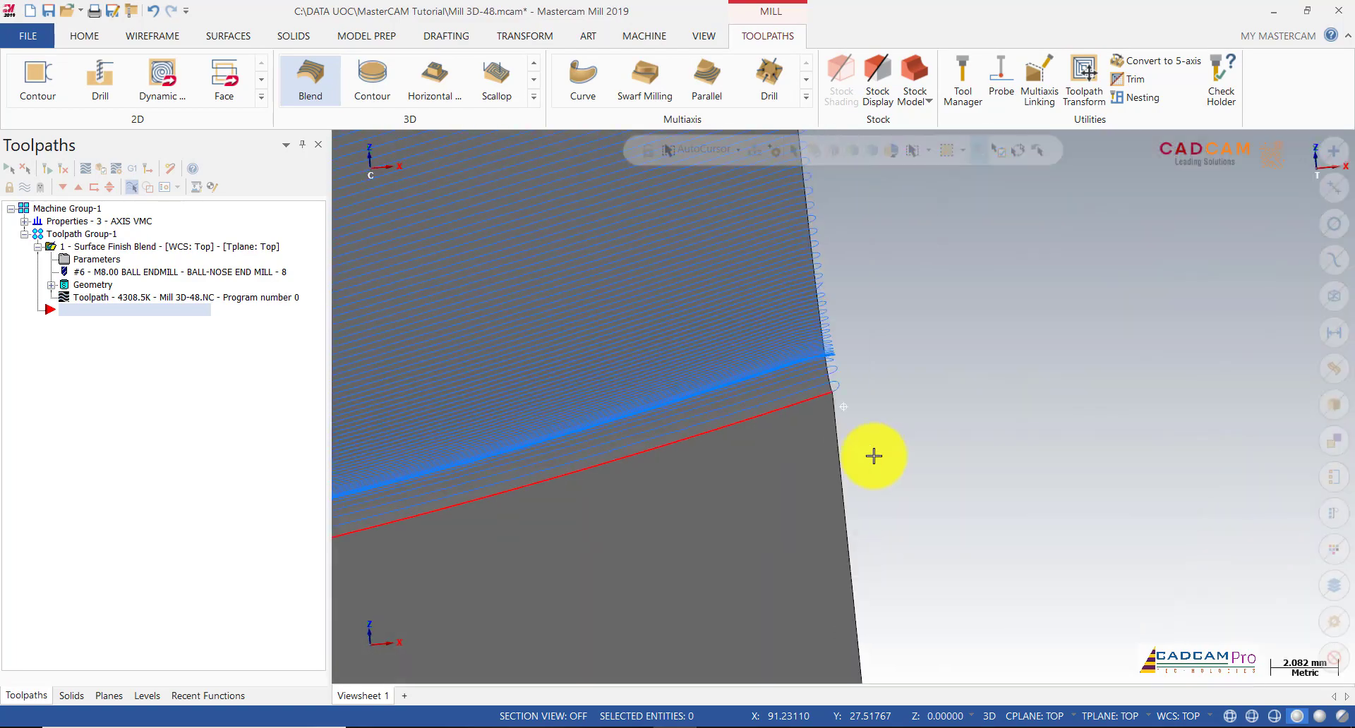
pyautogui.rightClick(1004, 360)
pyautogui.click(1010, 441)
pyautogui.scroll(-8, 1043, 455)
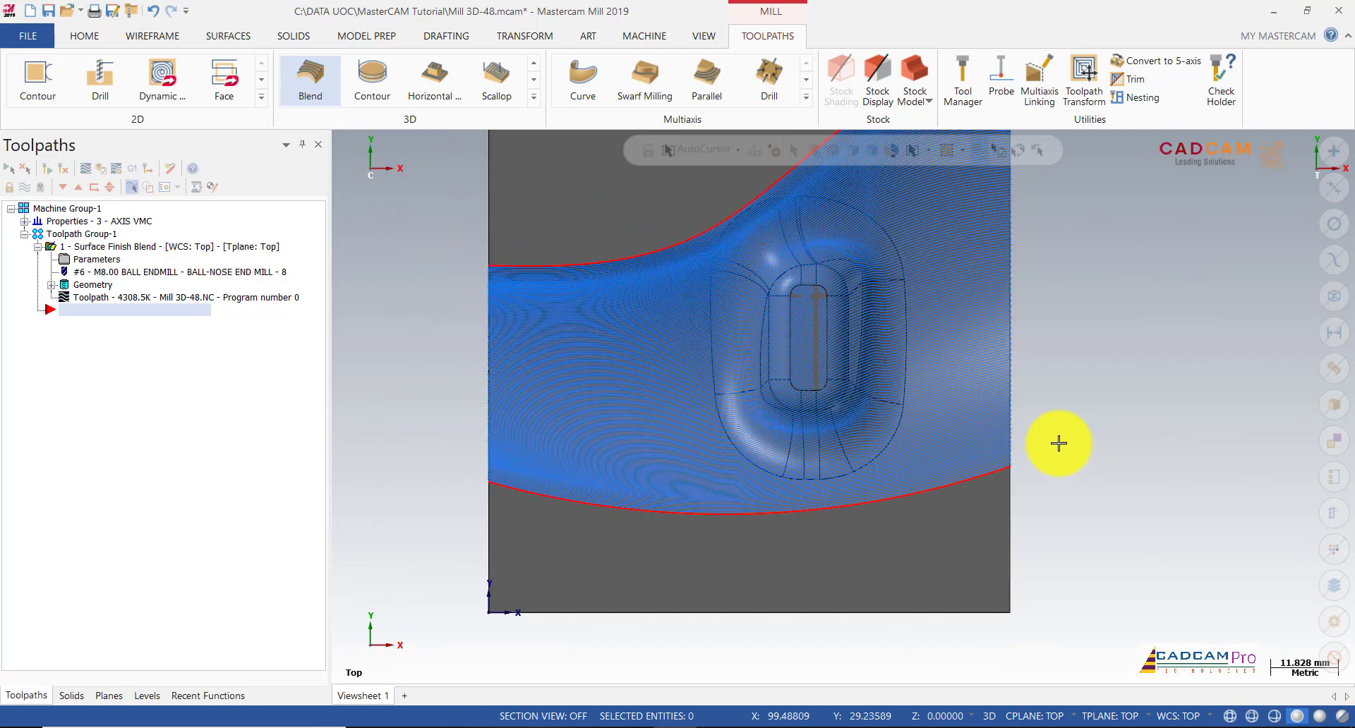
pyautogui.scroll(4, 574, 454)
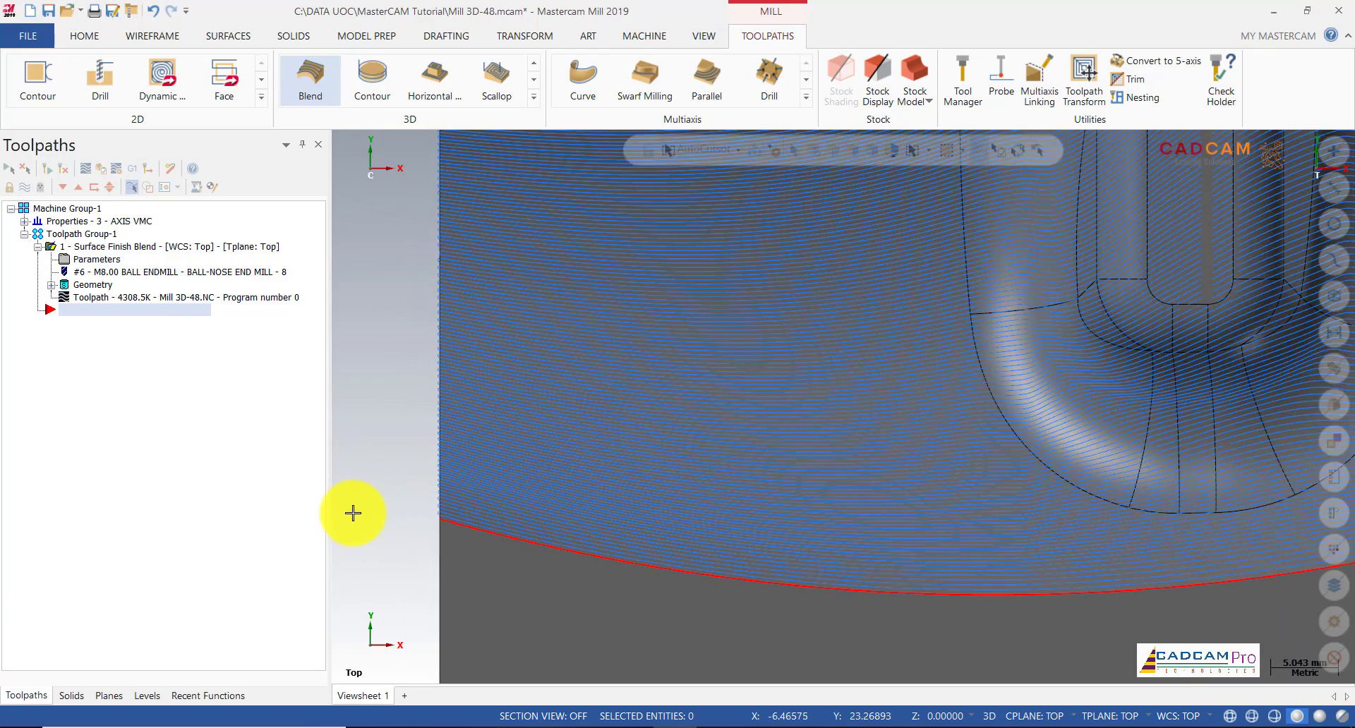
pyautogui.scroll(3, 353, 513)
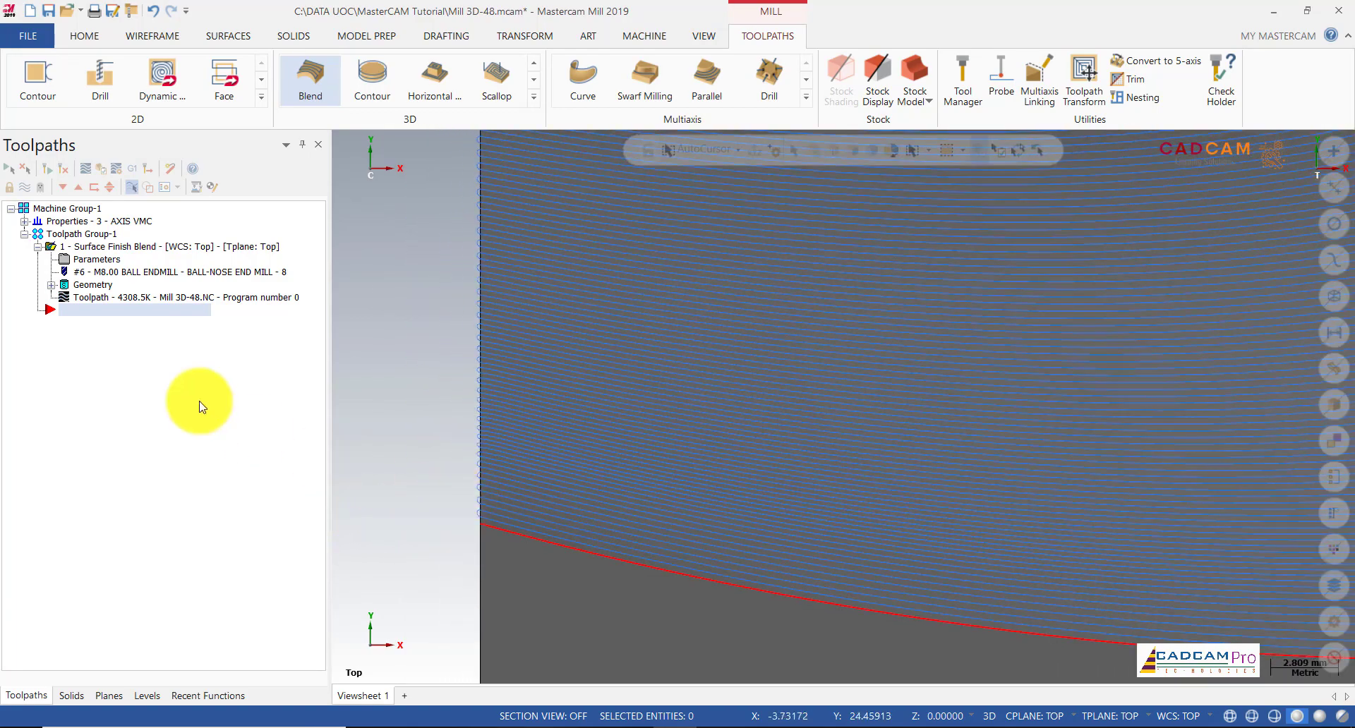
# Edit the blend operation's gap settings to a tangential line length of 2 and accept the parameters.
pyautogui.click(105, 267)
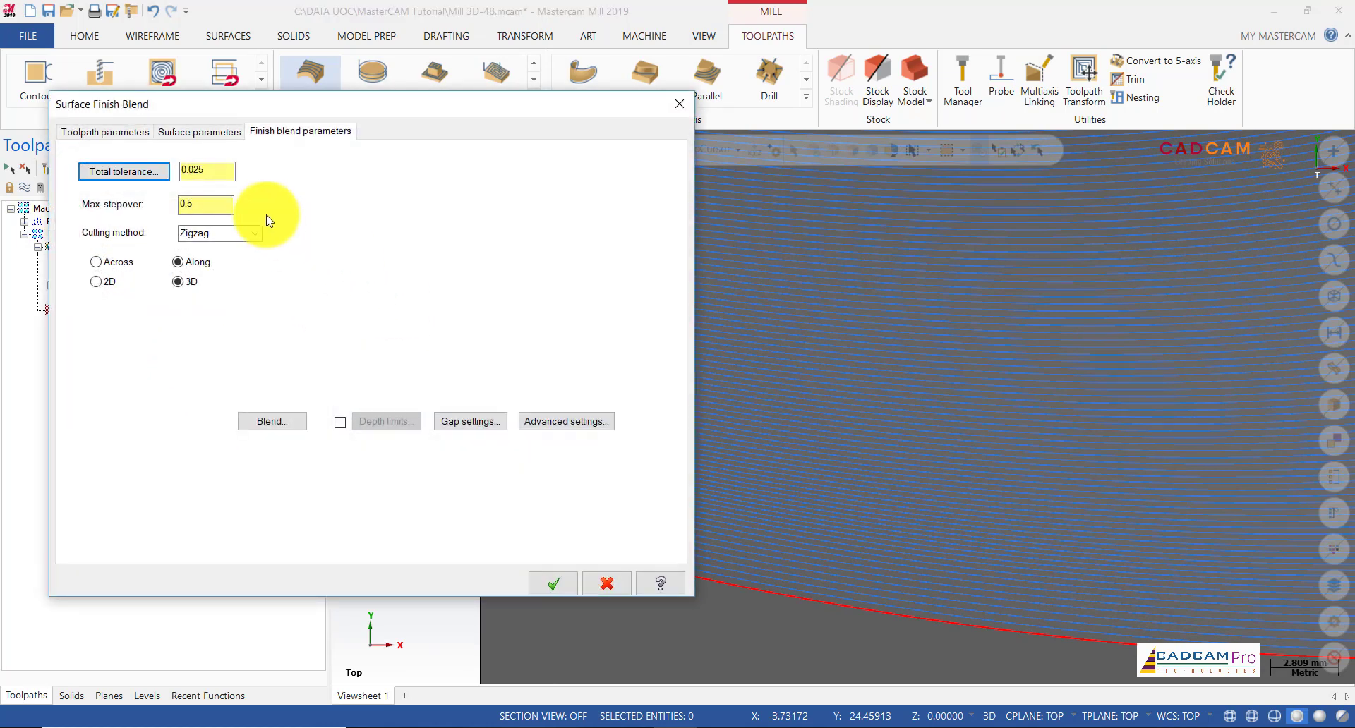
pyautogui.click(487, 429)
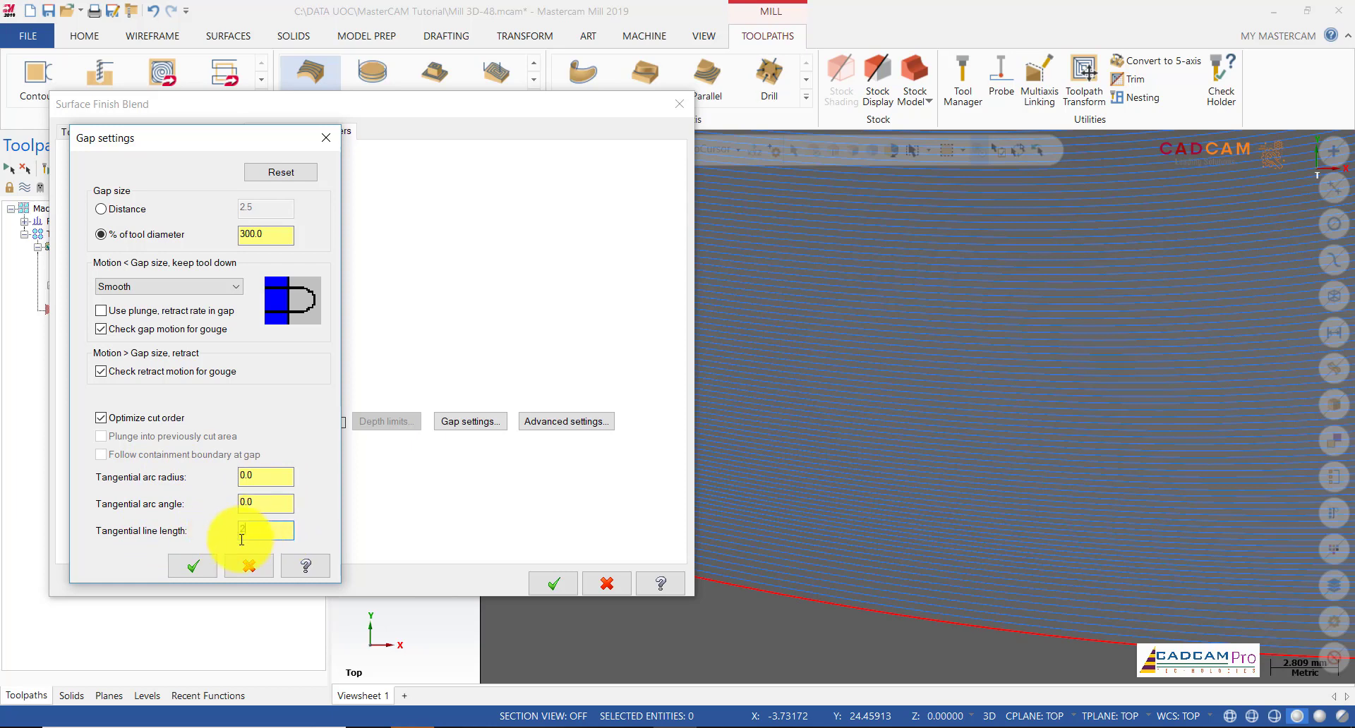
pyautogui.click(244, 564)
pyautogui.click(559, 586)
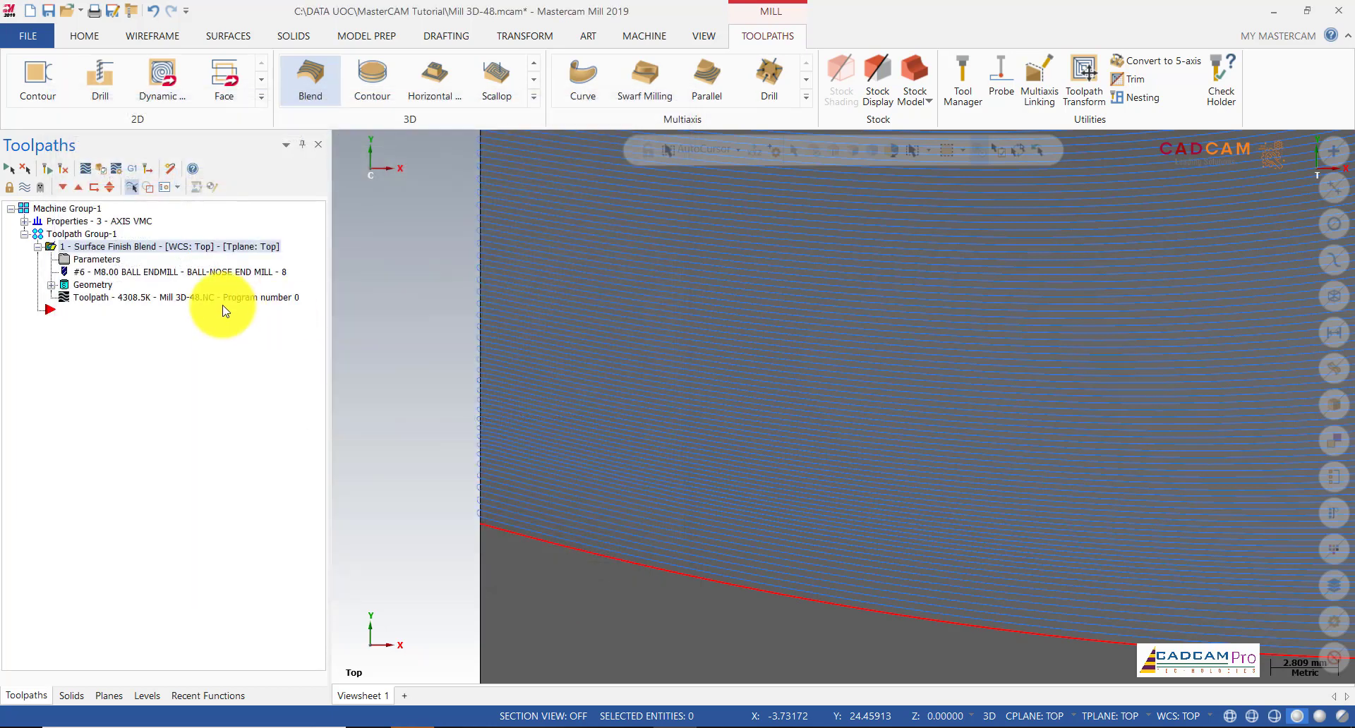
# Regenerate the Surface Finish Blend operation with its changed gap settings.
pyautogui.scroll(-5, 544, 469)
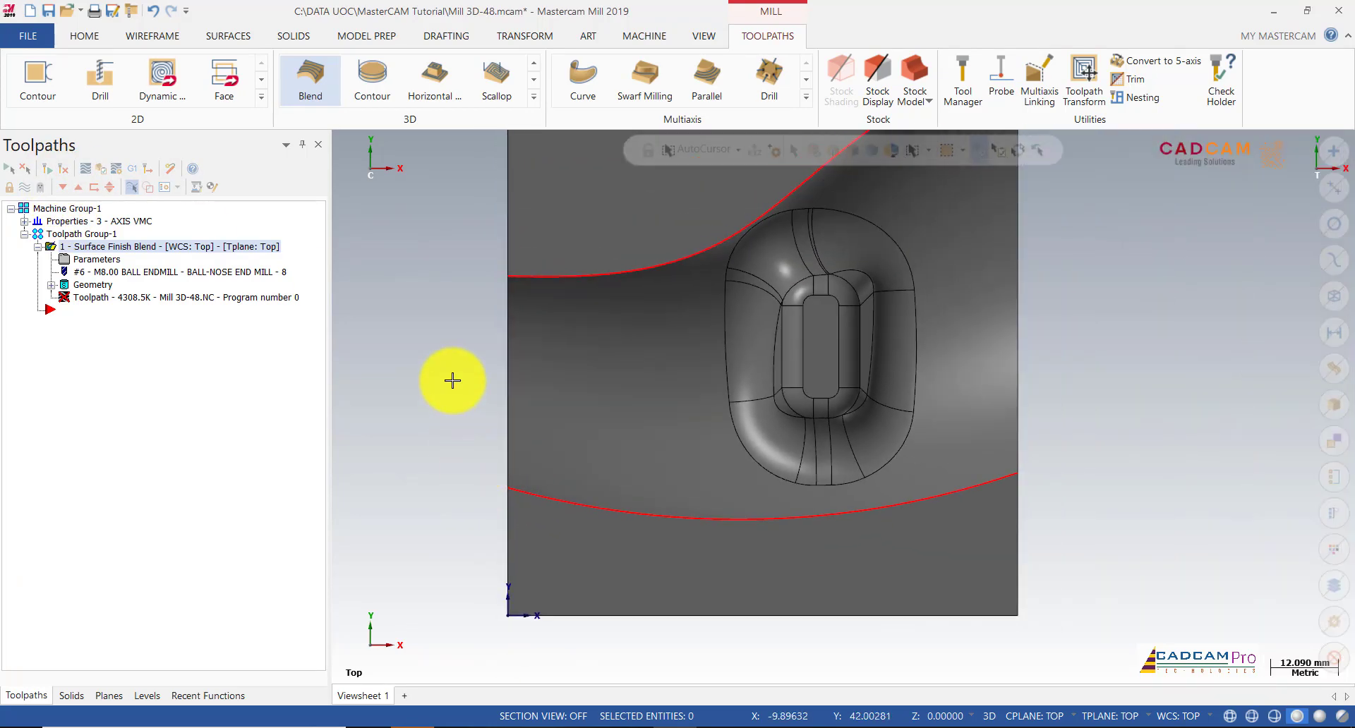
pyautogui.scroll(-3, 522, 466)
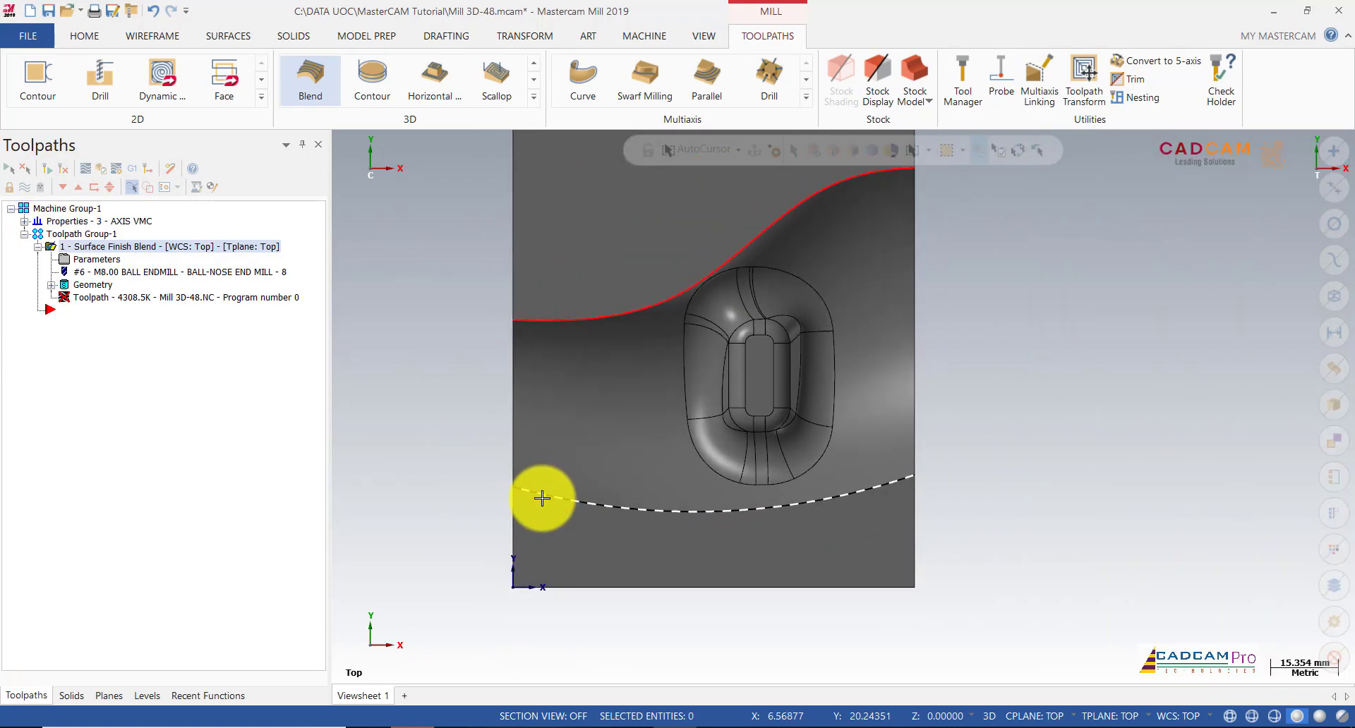
pyautogui.click(46, 173)
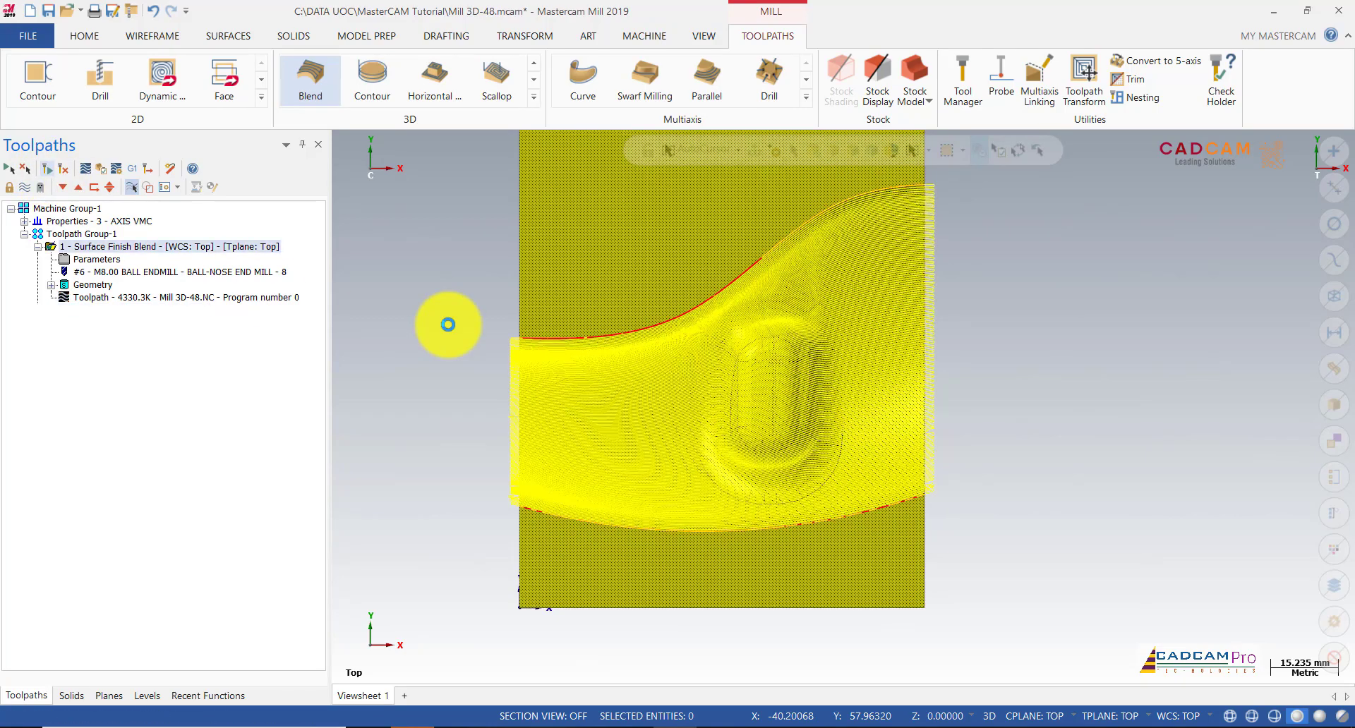
# Reduce the tangential line length in the blend operation's gap settings, accept the parameters and regenerate the toolpath.
pyautogui.scroll(5, 497, 490)
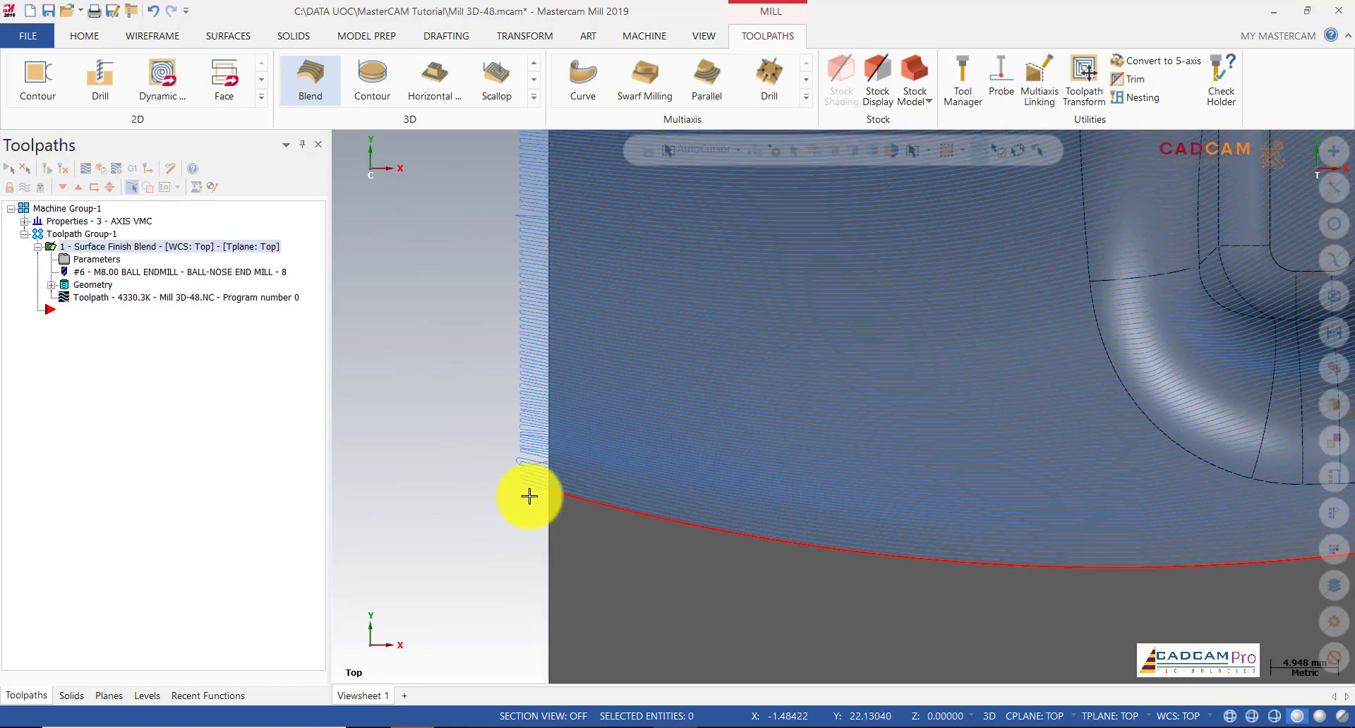
pyautogui.scroll(1, 536, 453)
pyautogui.moveTo(505, 480)
pyautogui.mouseDown(button='middle')
pyautogui.moveTo(514, 460)
pyautogui.moveTo(587, 463)
pyautogui.moveTo(492, 464)
pyautogui.mouseUp(button='middle')
pyautogui.rightClick(459, 406)
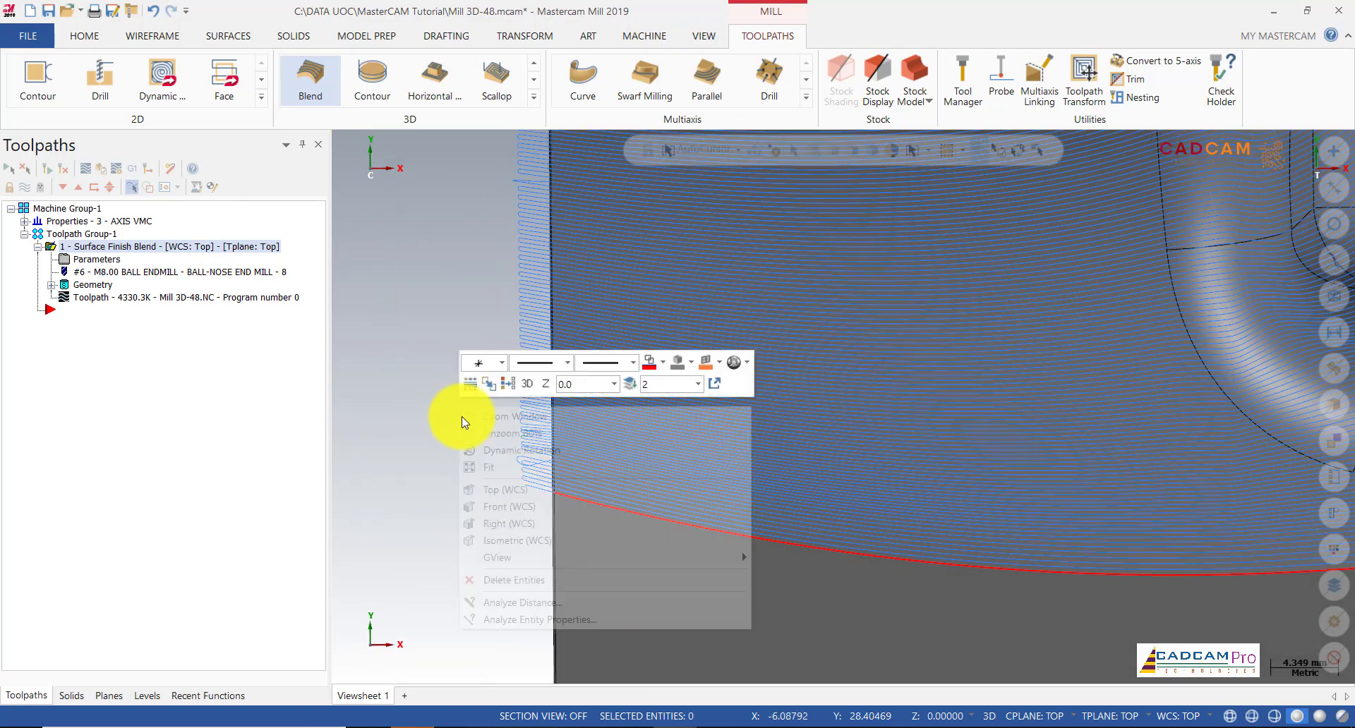
pyautogui.click(517, 489)
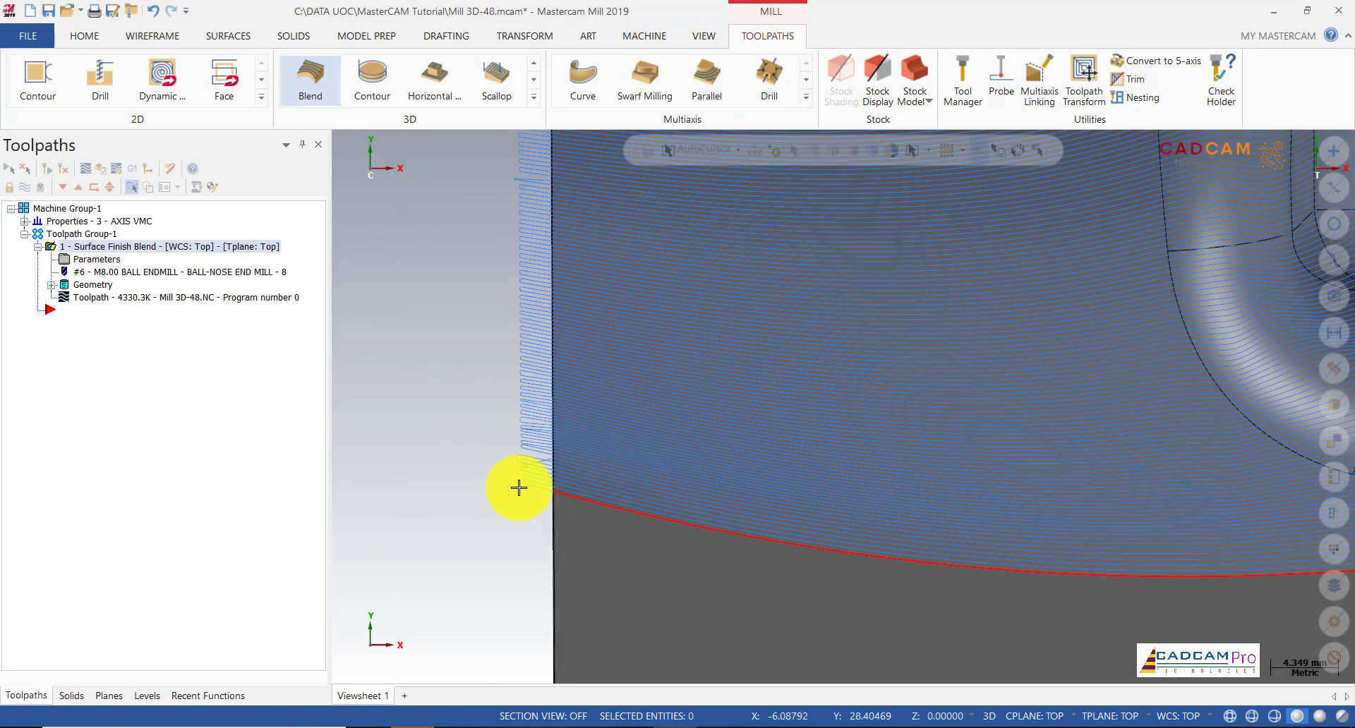
pyautogui.click(102, 259)
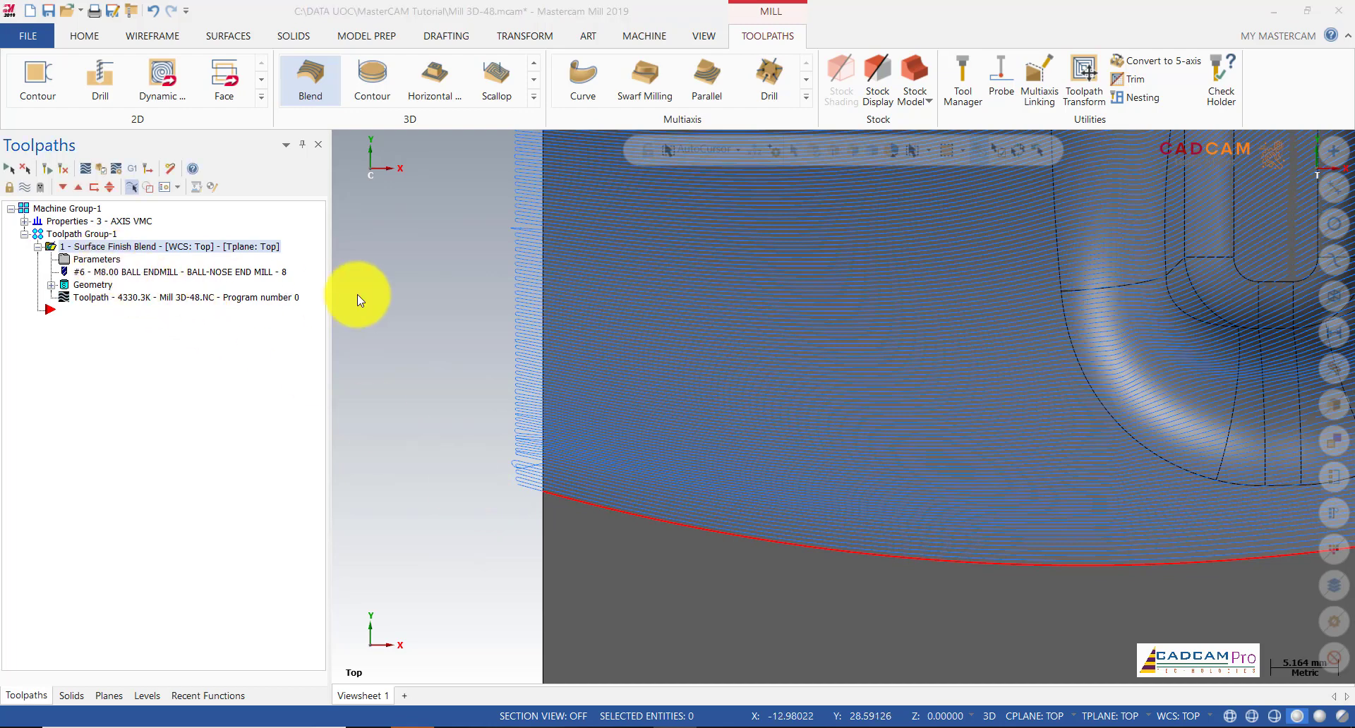
pyautogui.click(462, 418)
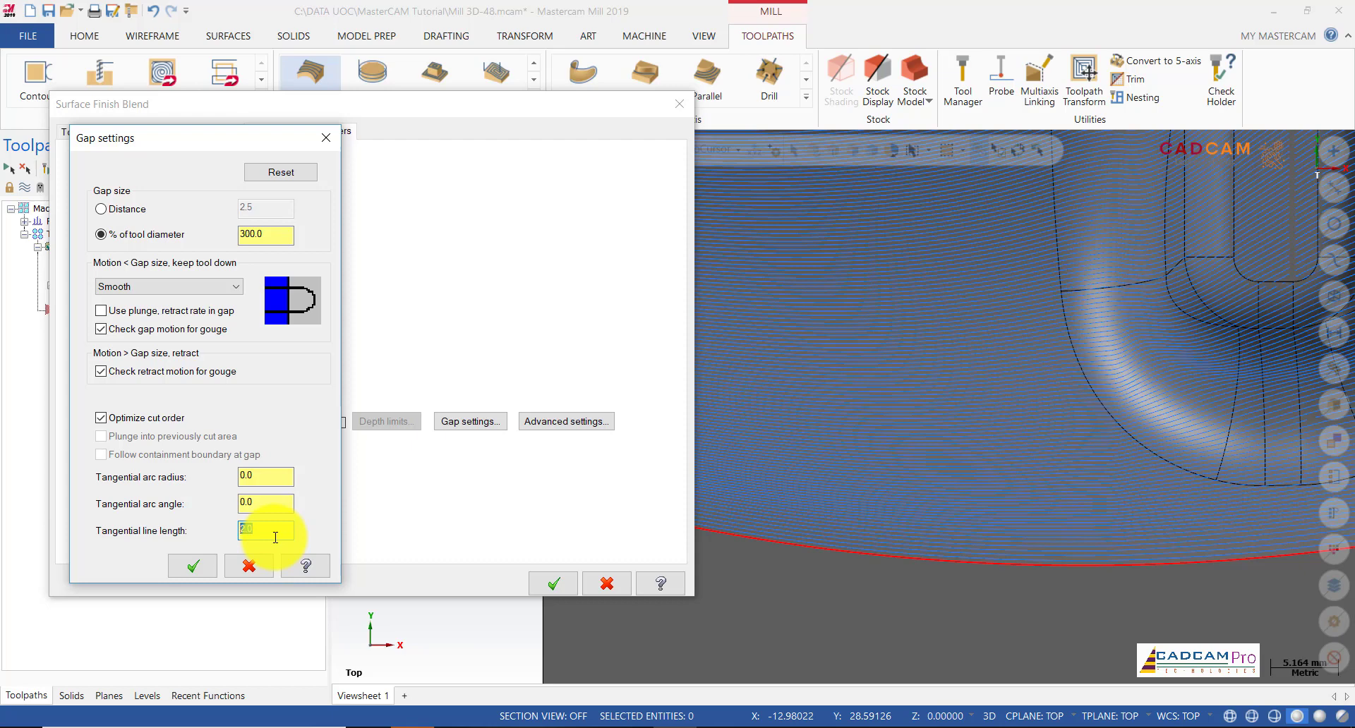
pyautogui.click(193, 567)
pyautogui.click(554, 584)
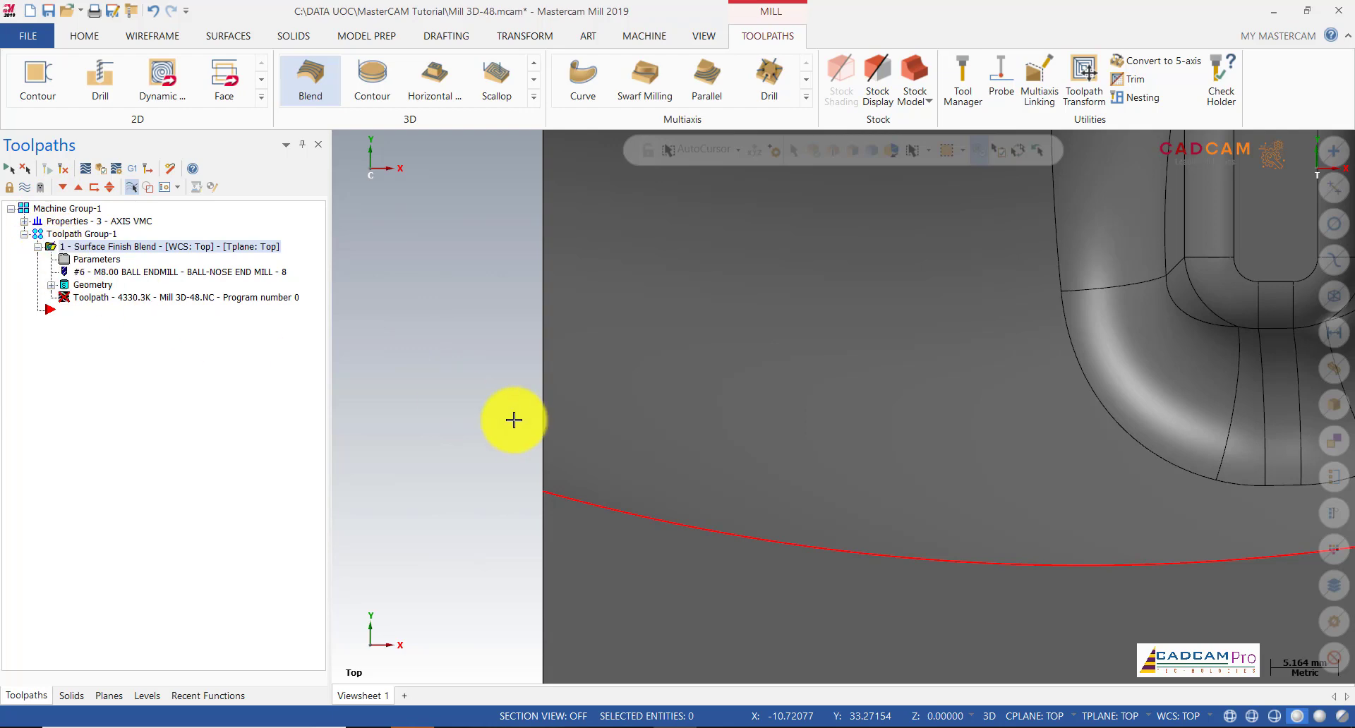
pyautogui.scroll(-5, 518, 437)
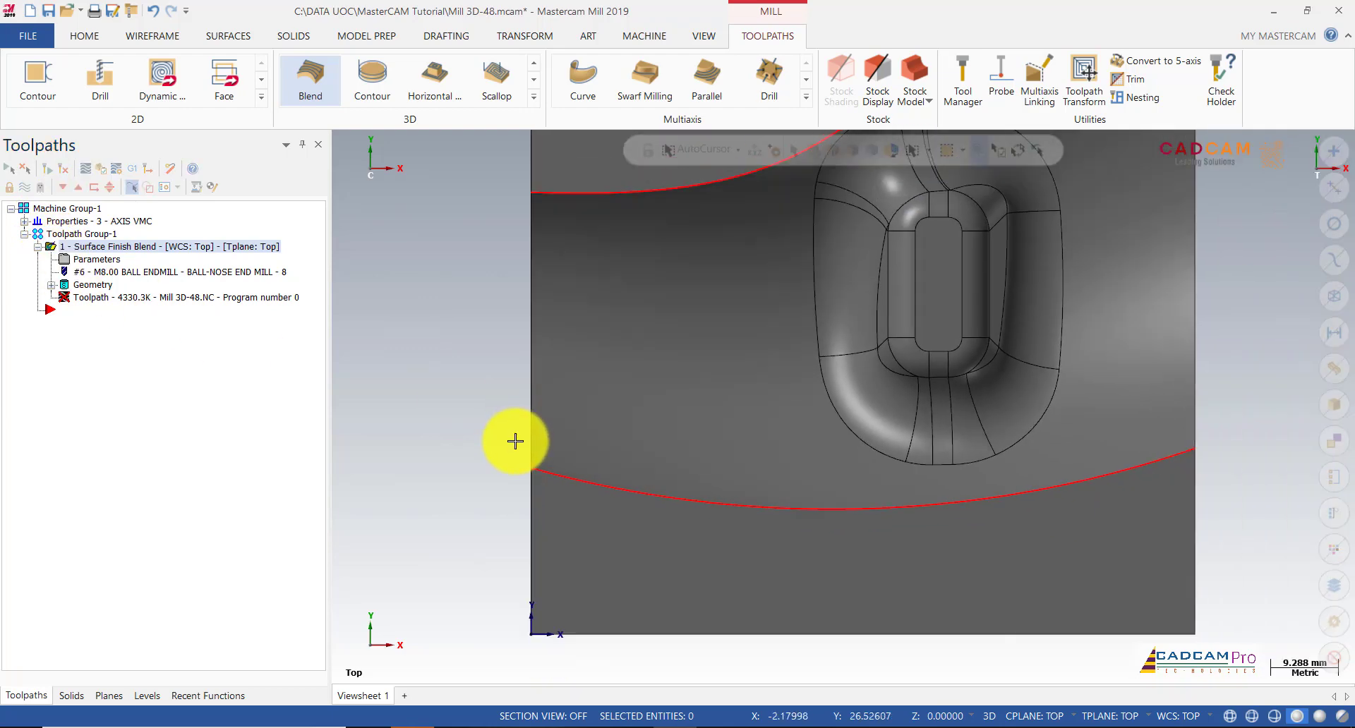
pyautogui.click(48, 173)
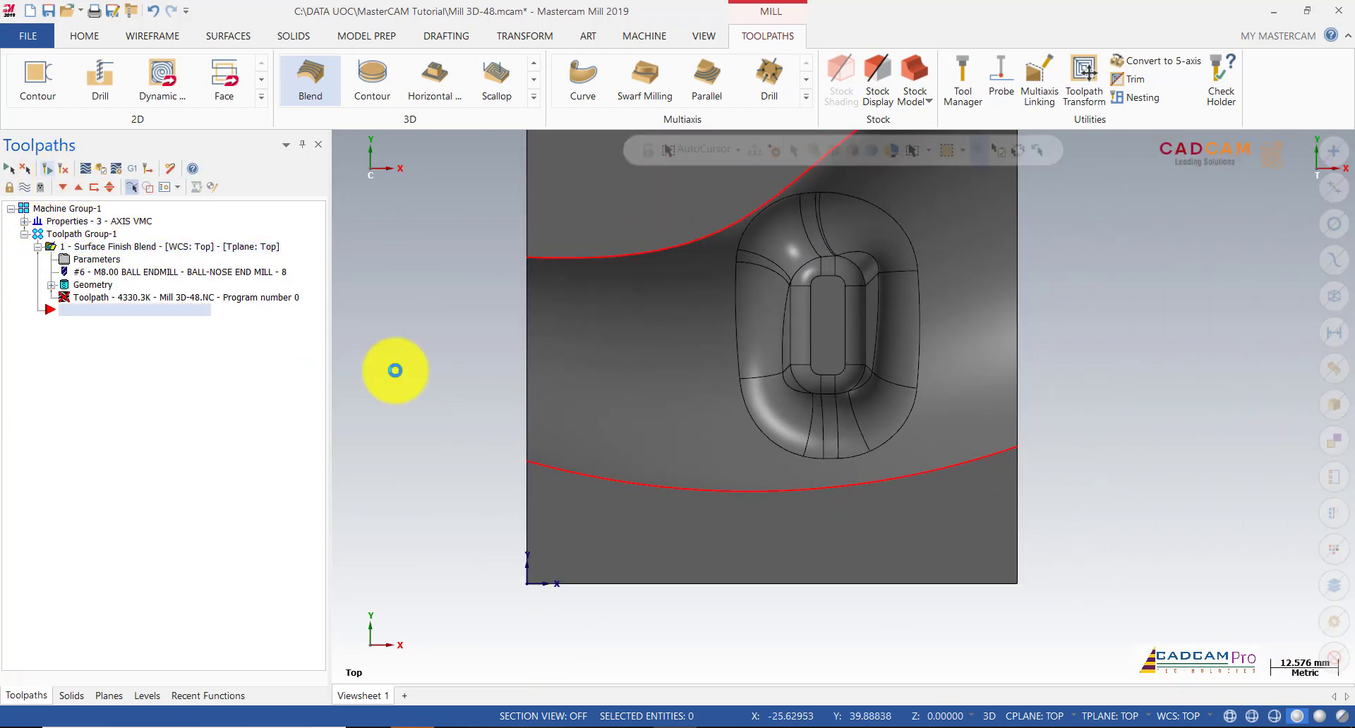
# Set the blend operation's tangential line length to 0.5 in the gap settings and regenerate the toolpath.
pyautogui.scroll(5, 511, 452)
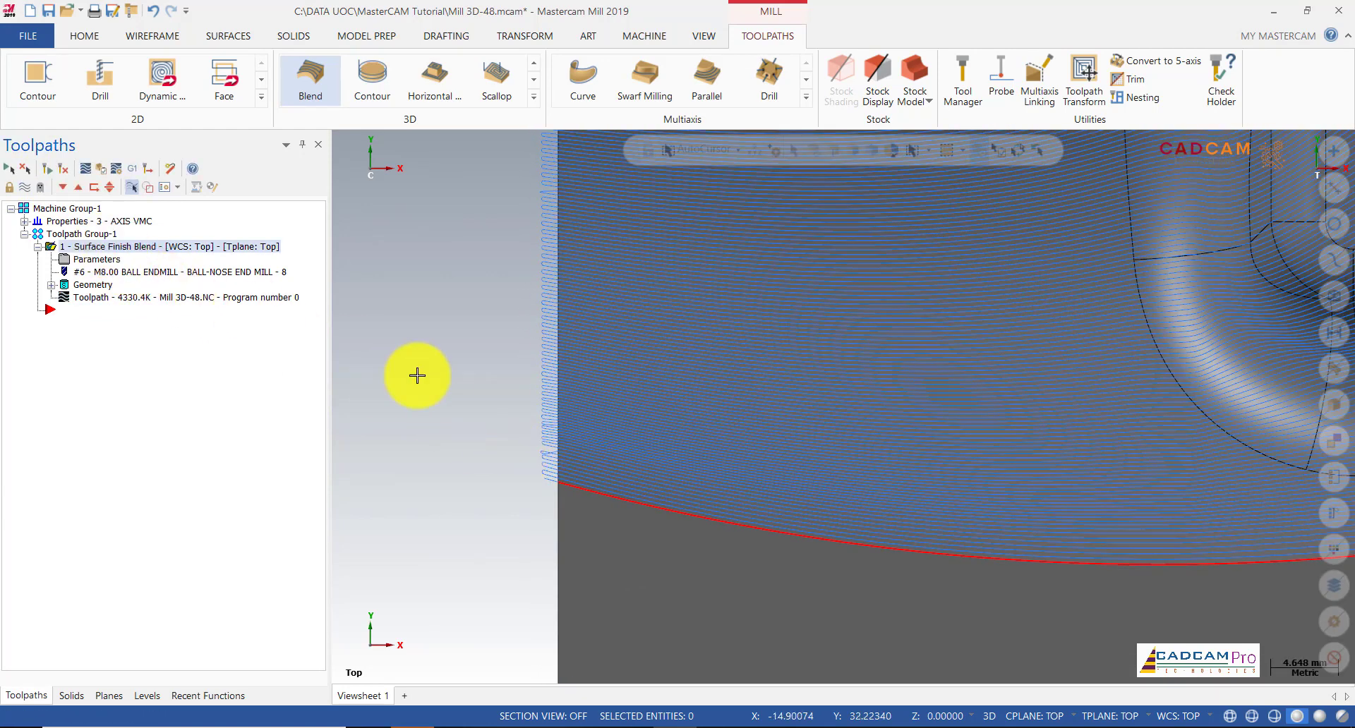
pyautogui.scroll(1, 523, 462)
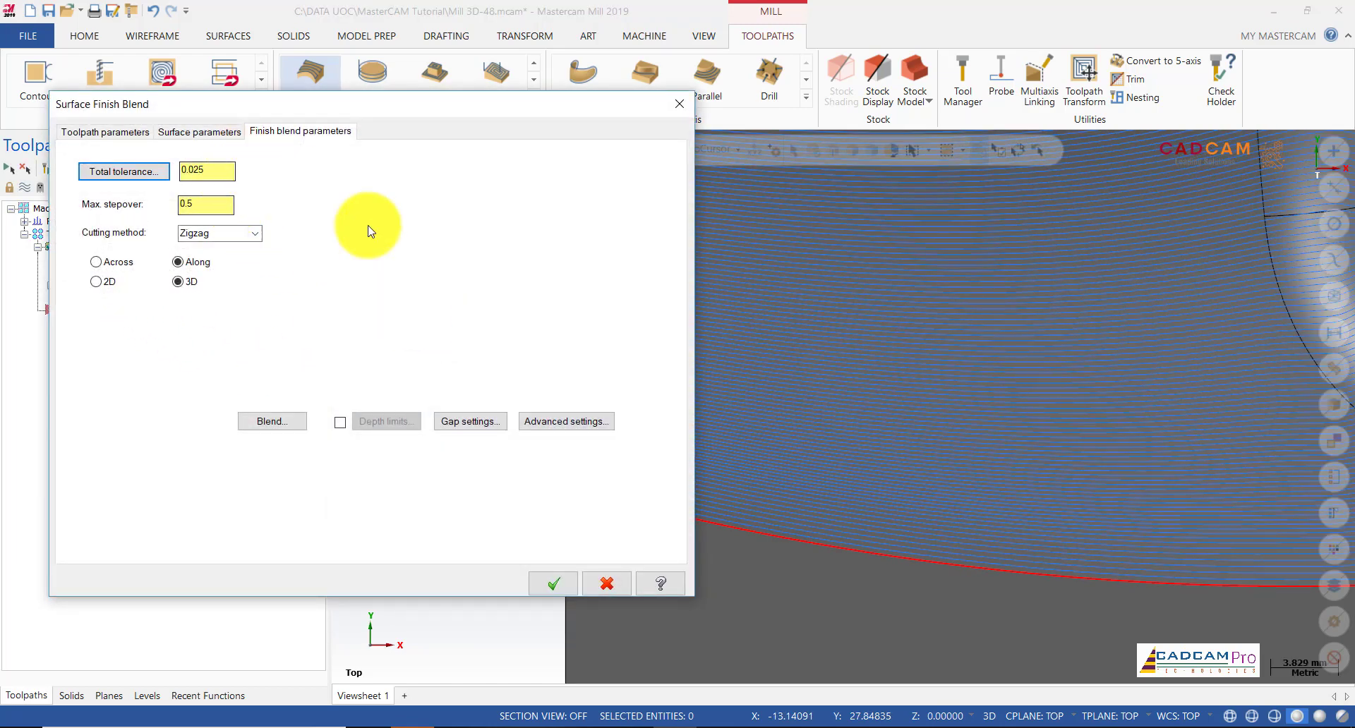
pyautogui.click(487, 422)
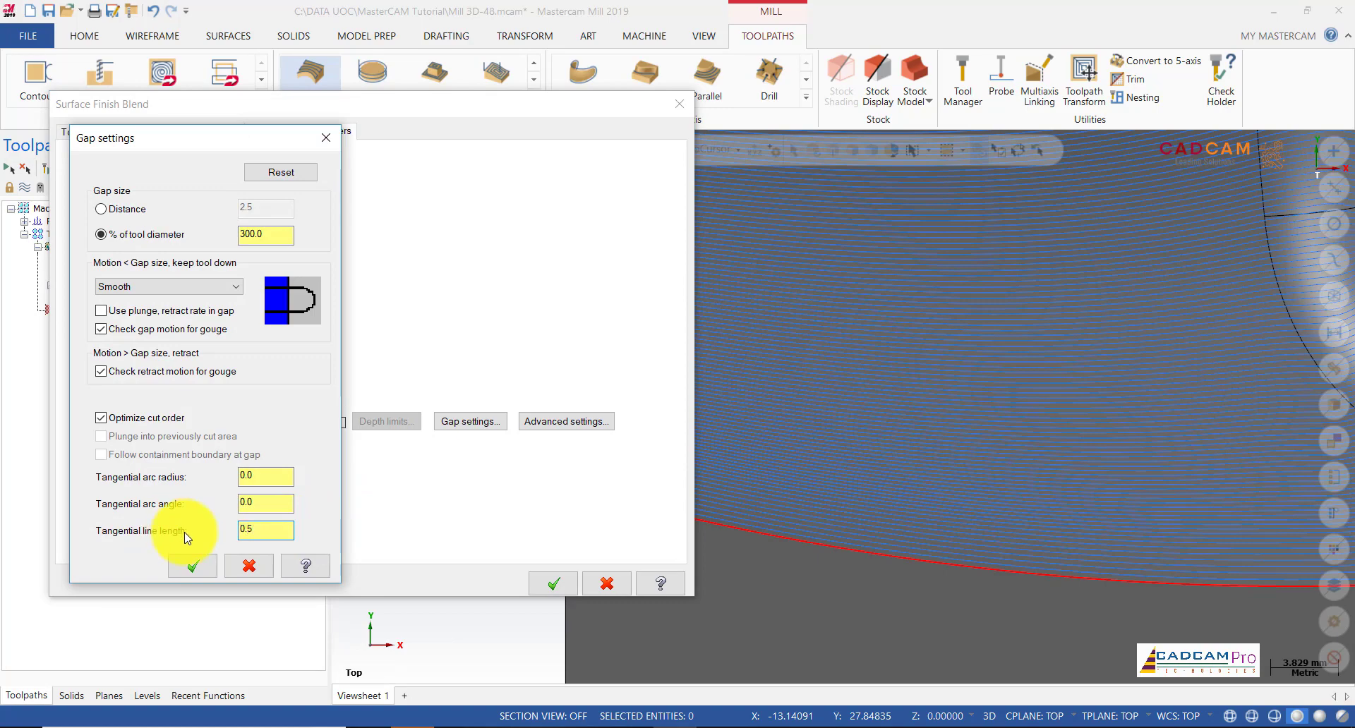
pyautogui.click(192, 566)
pyautogui.click(553, 584)
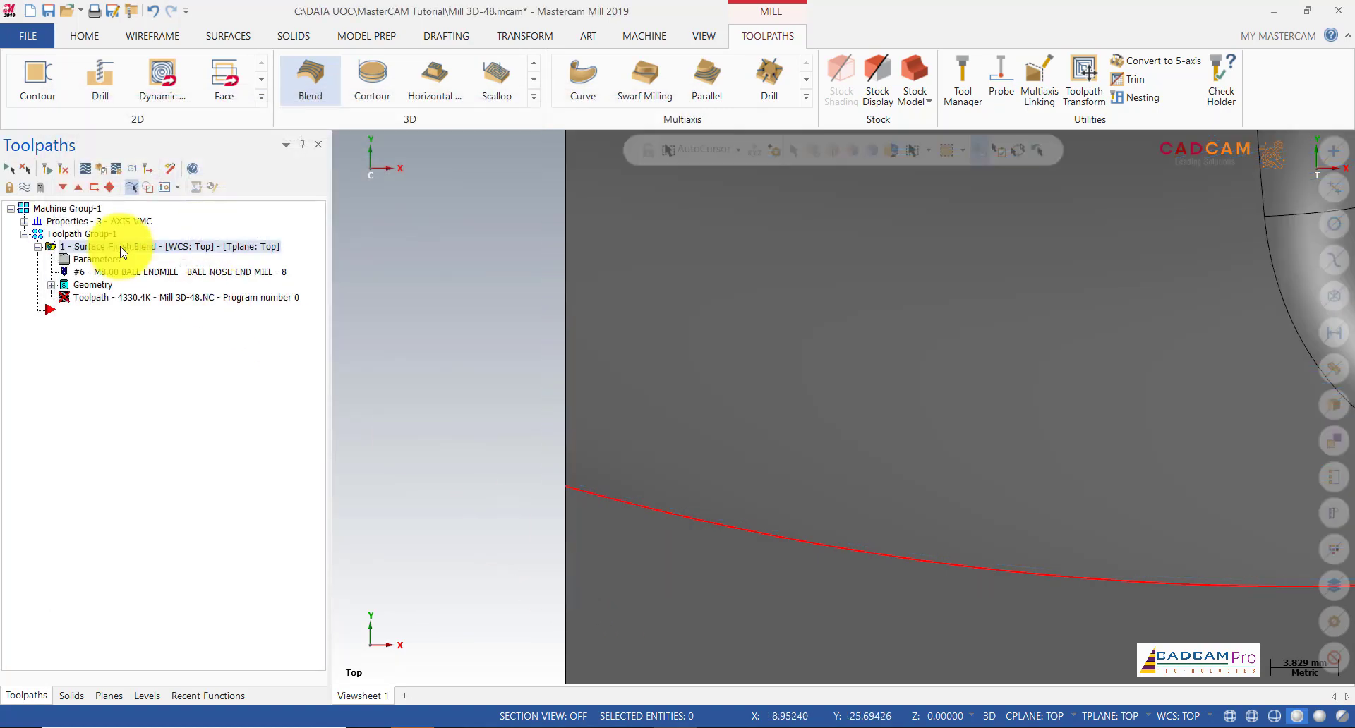
pyautogui.click(52, 172)
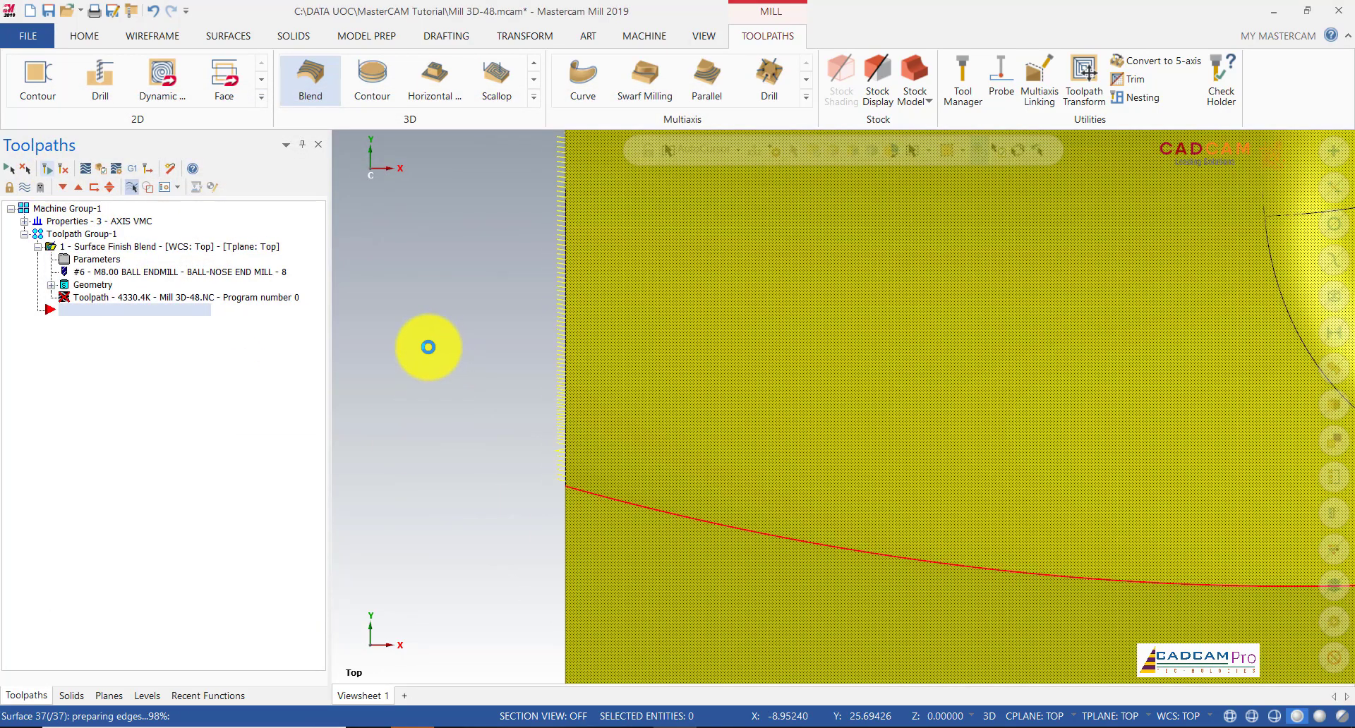
# Filter the tool library to a diameter equal to 6 and assign BALL-NOSE END MILL - 6 to the blend operation.
pyautogui.scroll(-5, 471, 504)
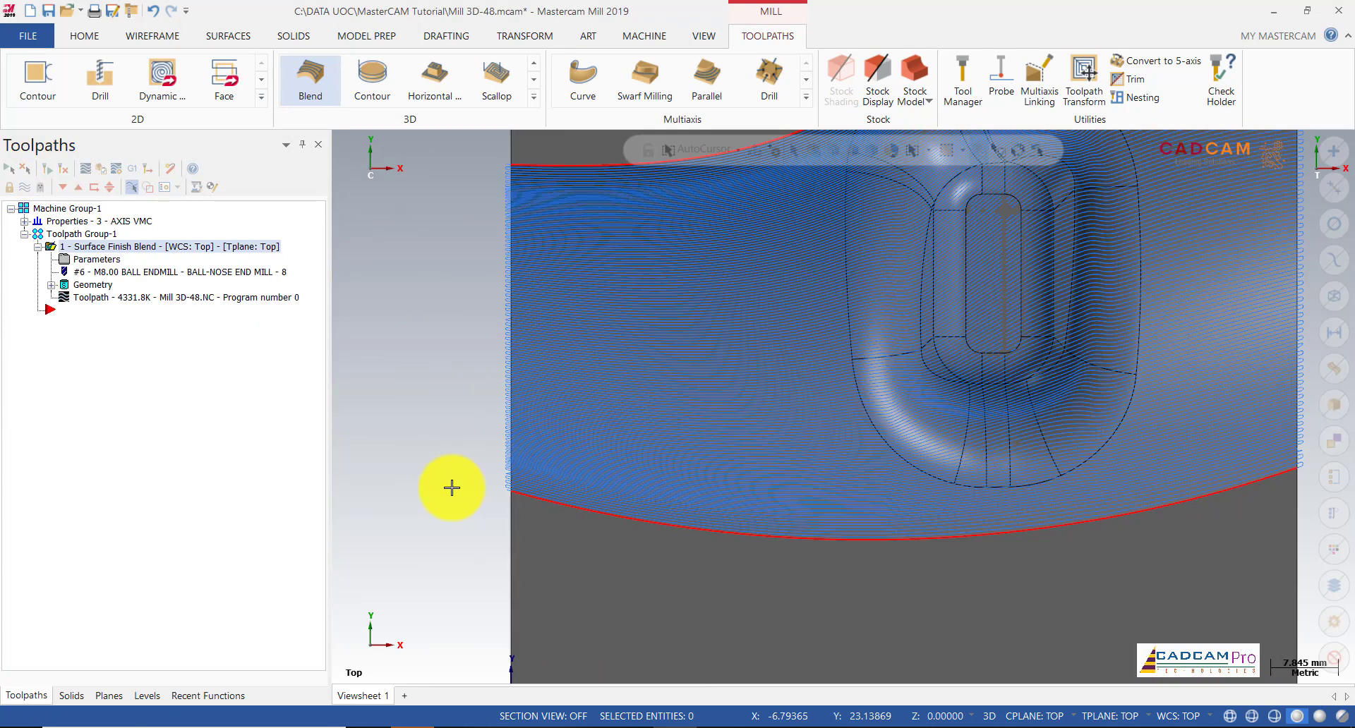
pyautogui.moveTo(1046, 475)
pyautogui.mouseDown(button='middle')
pyautogui.moveTo(1023, 324)
pyautogui.moveTo(968, 370)
pyautogui.moveTo(1043, 348)
pyautogui.moveTo(1017, 436)
pyautogui.moveTo(1043, 459)
pyautogui.moveTo(956, 523)
pyautogui.moveTo(947, 562)
pyautogui.moveTo(926, 487)
pyautogui.moveTo(862, 444)
pyautogui.moveTo(664, 421)
pyautogui.moveTo(611, 429)
pyautogui.moveTo(587, 462)
pyautogui.moveTo(584, 578)
pyautogui.moveTo(563, 481)
pyautogui.moveTo(666, 438)
pyautogui.moveTo(1074, 484)
pyautogui.moveTo(698, 469)
pyautogui.moveTo(817, 399)
pyautogui.moveTo(850, 432)
pyautogui.moveTo(812, 416)
pyautogui.mouseUp(button='middle')
pyautogui.scroll(3, 1042, 459)
pyautogui.scroll(4, 1039, 457)
pyautogui.click(103, 261)
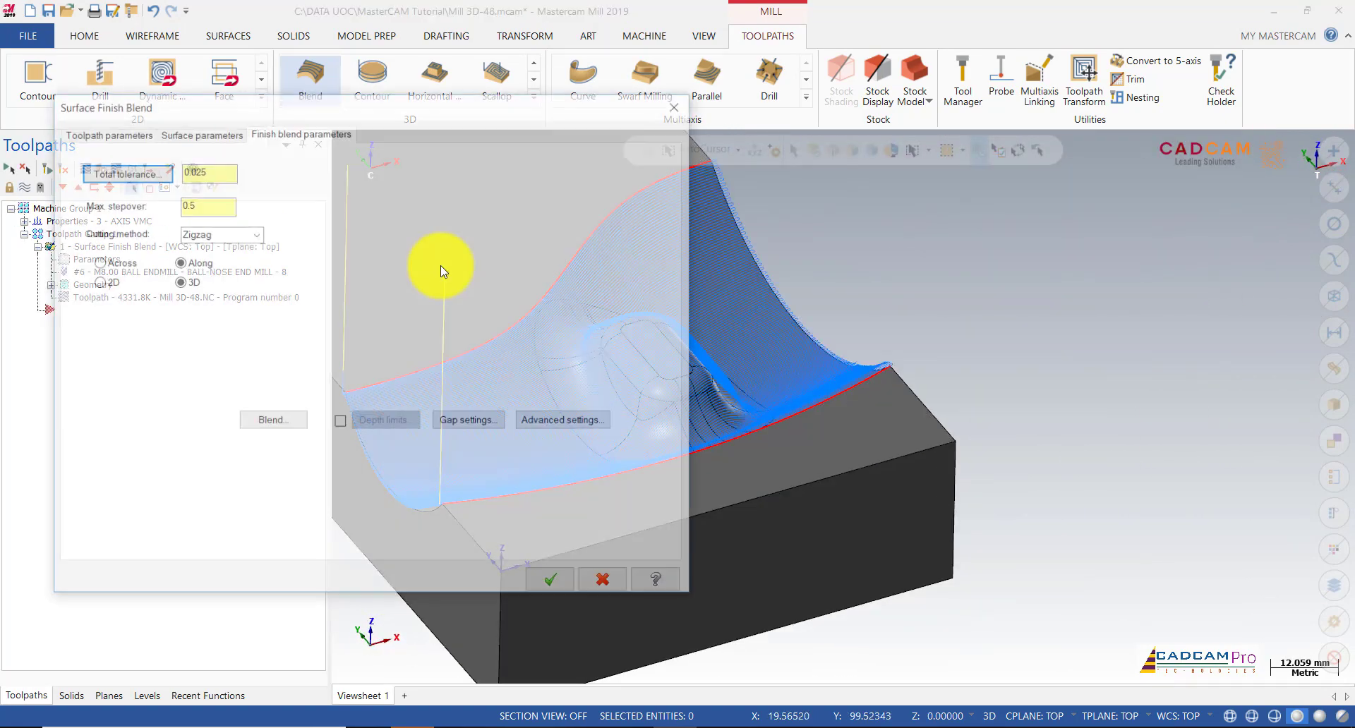
pyautogui.click(113, 132)
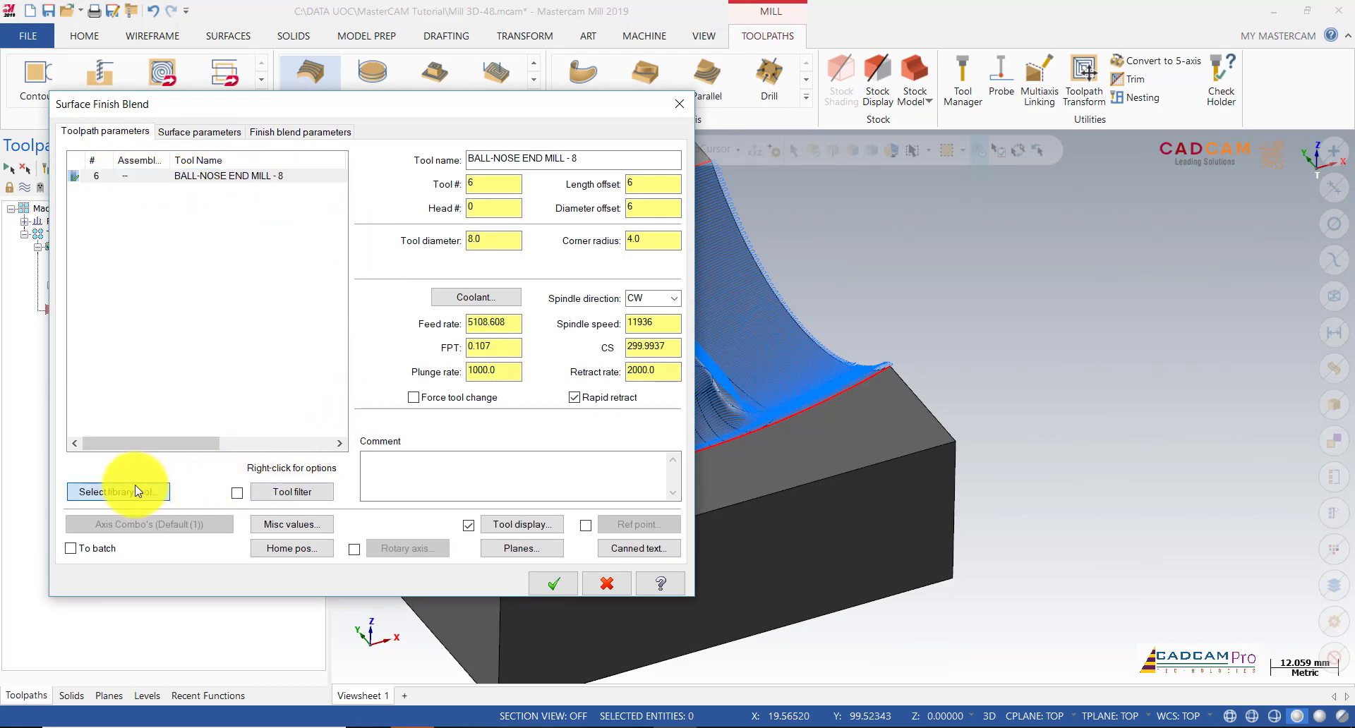
pyautogui.click(118, 491)
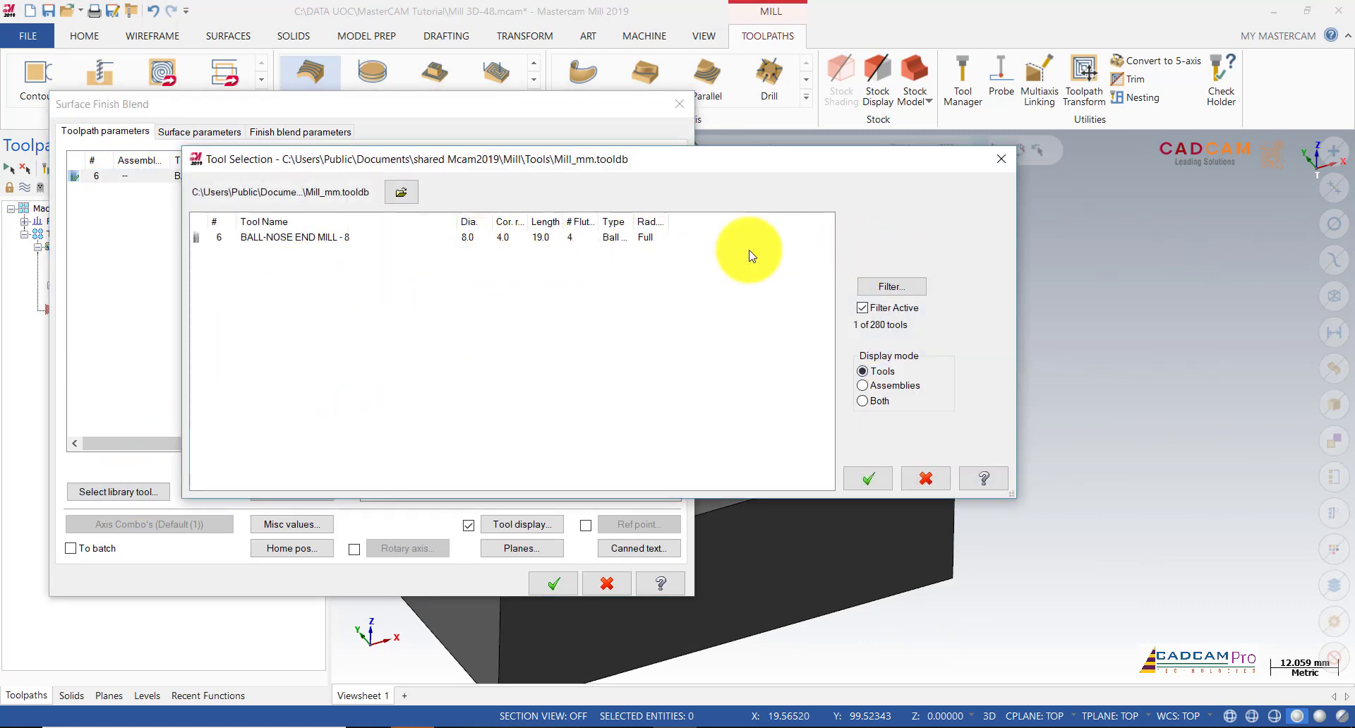
pyautogui.click(868, 288)
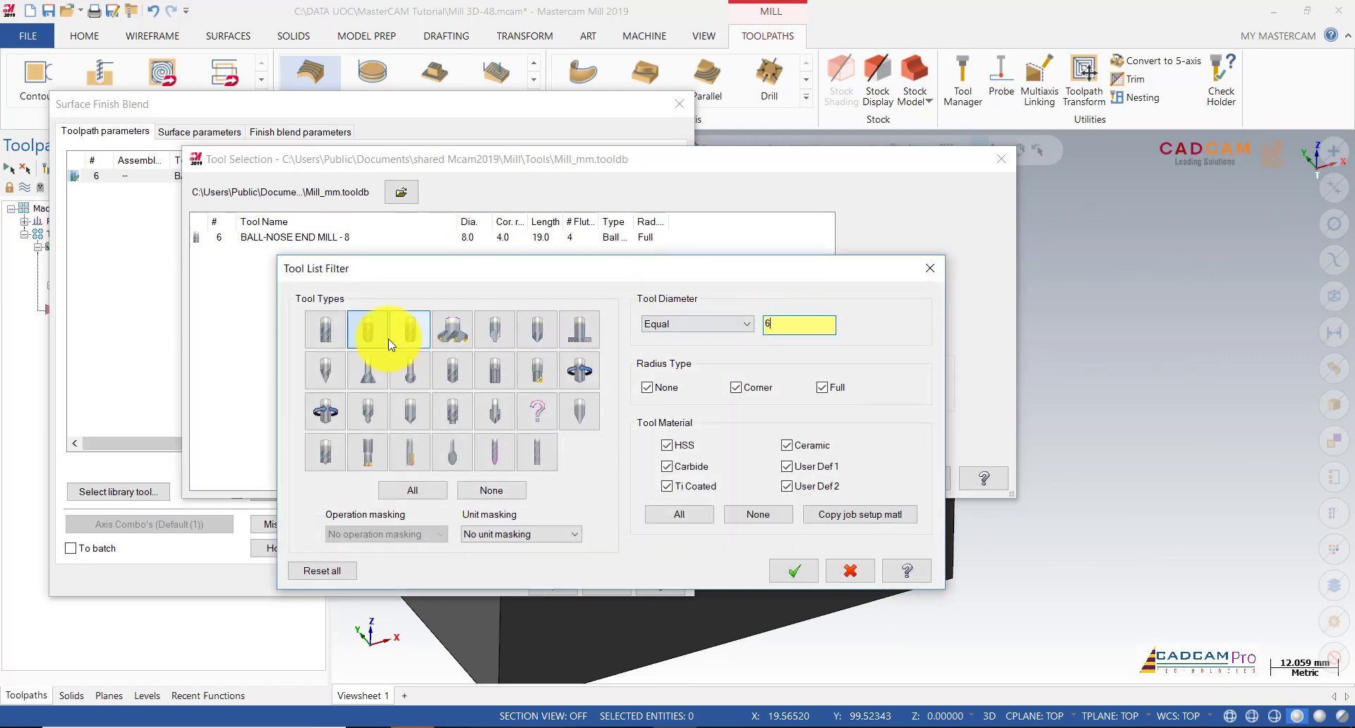
pyautogui.click(794, 570)
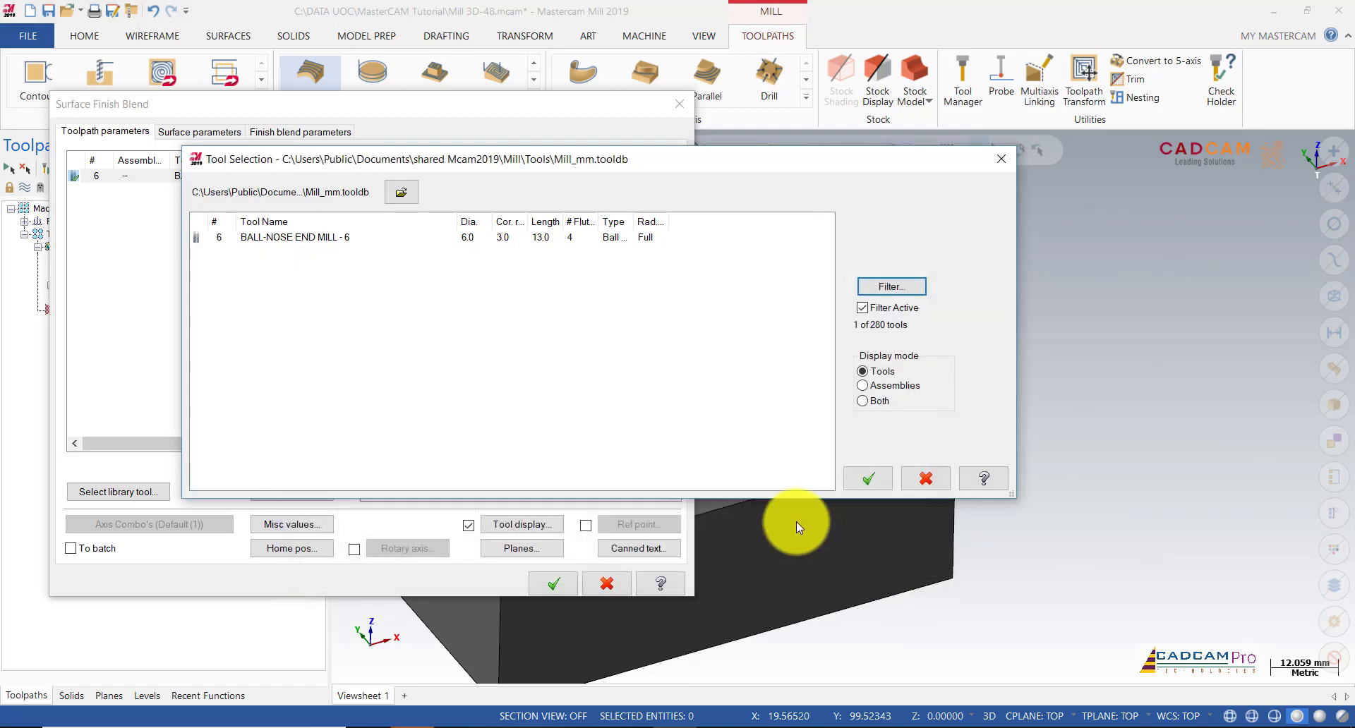
pyautogui.click(369, 240)
pyautogui.click(875, 480)
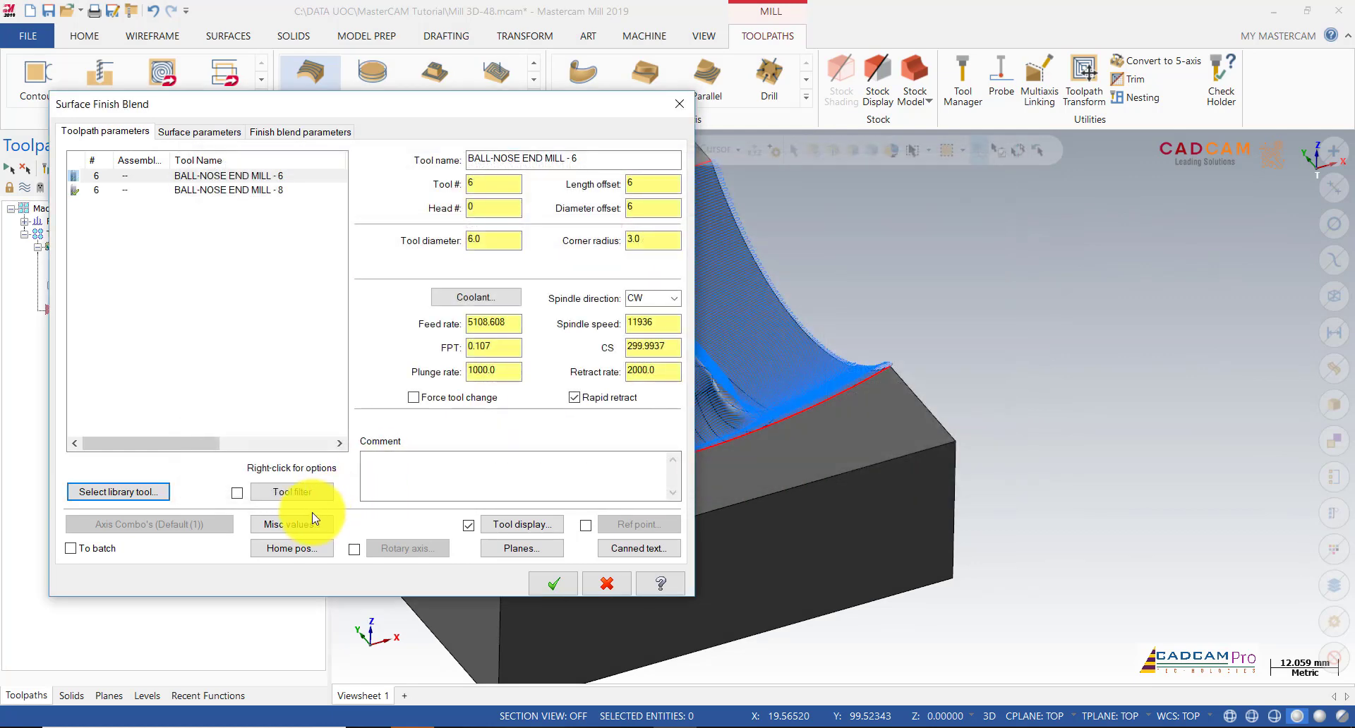
pyautogui.click(556, 585)
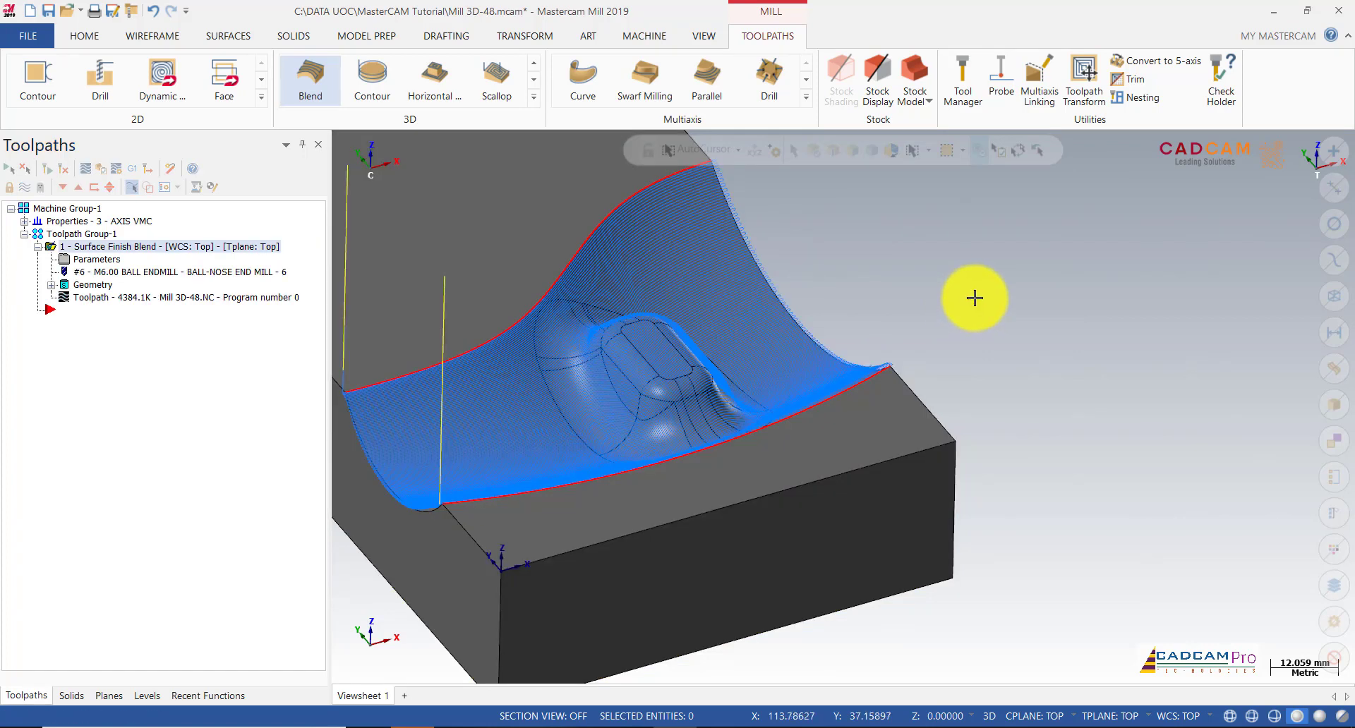
# Examine the 6 mm tool's blend toolpath along both side edges and around the pocket, in tilted and top views.
pyautogui.scroll(5, 938, 358)
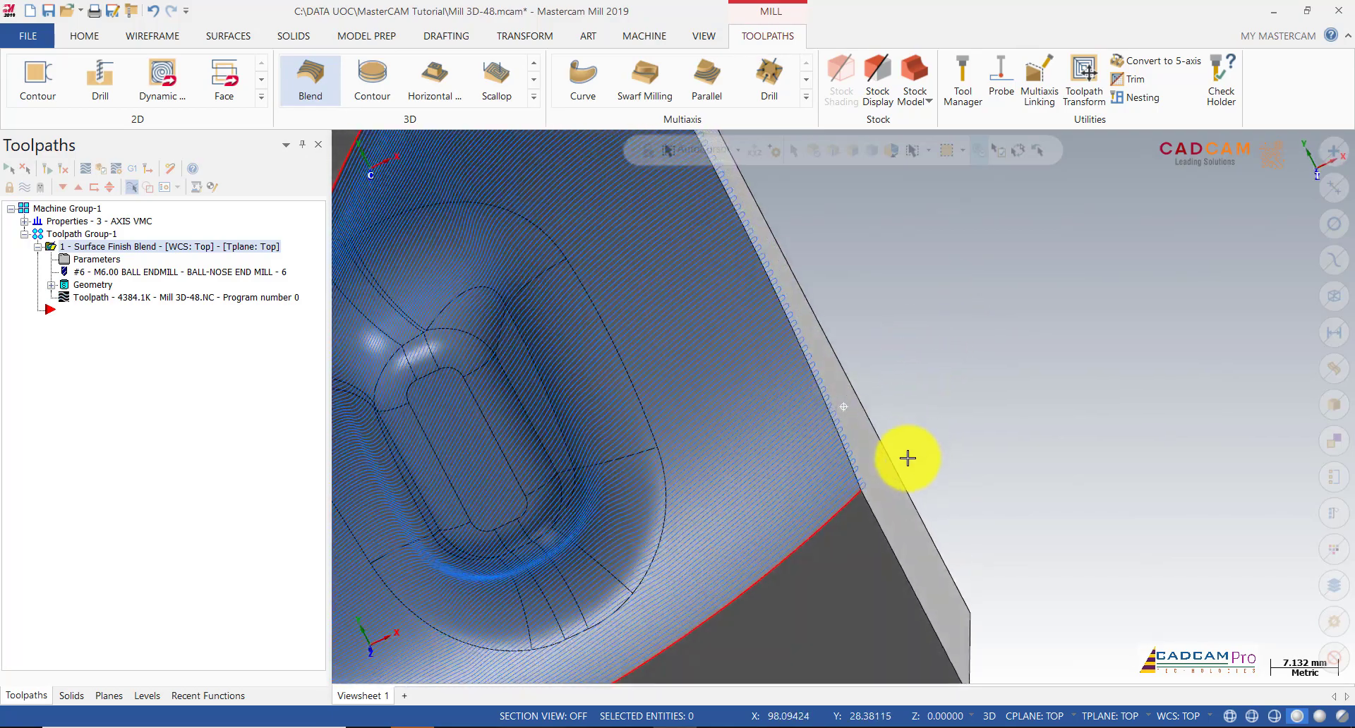
pyautogui.moveTo(907, 459); pyautogui.dragTo(967, 435, button='middle')
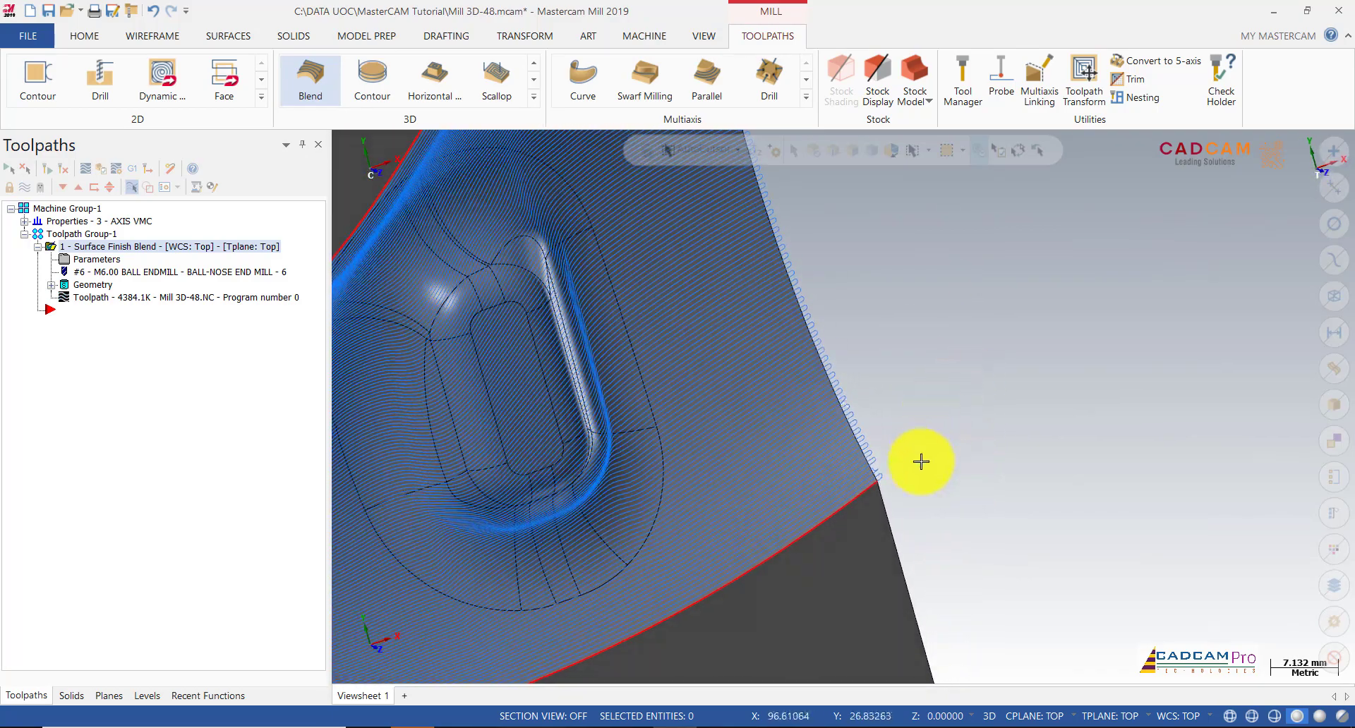
pyautogui.scroll(2, 984, 446)
pyautogui.scroll(-8, 1048, 366)
pyautogui.moveTo(1044, 384); pyautogui.dragTo(614, 621, button='middle')
pyautogui.scroll(7, 607, 548)
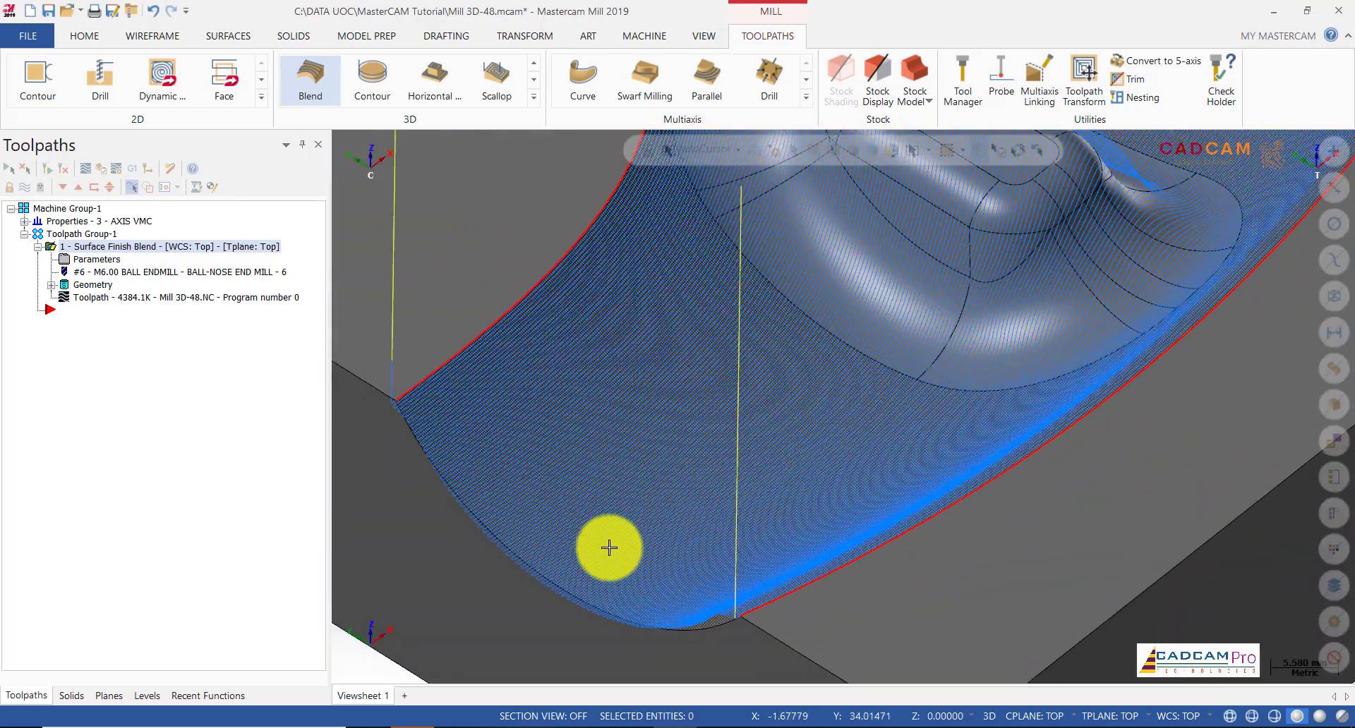
pyautogui.moveTo(554, 554); pyautogui.dragTo(775, 581, button='middle')
pyautogui.scroll(-5, 569, 378)
pyautogui.rightClick(775, 581)
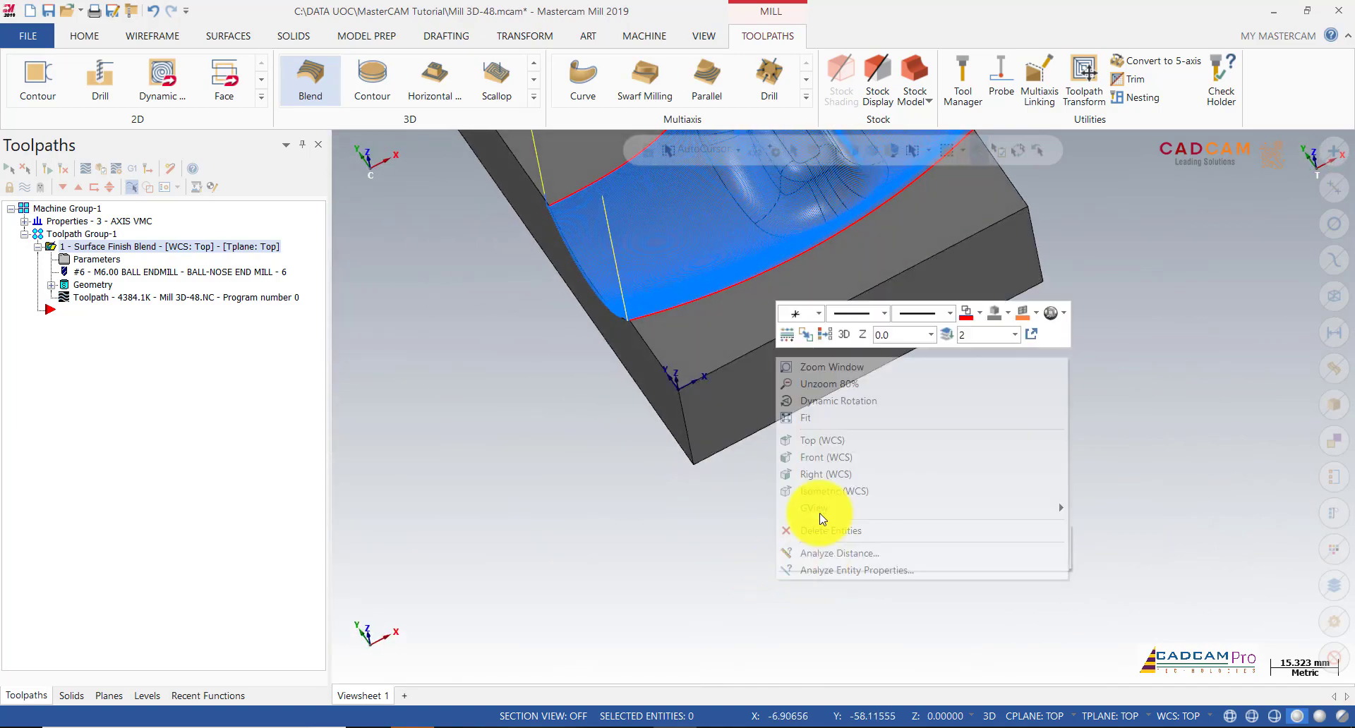
pyautogui.click(821, 442)
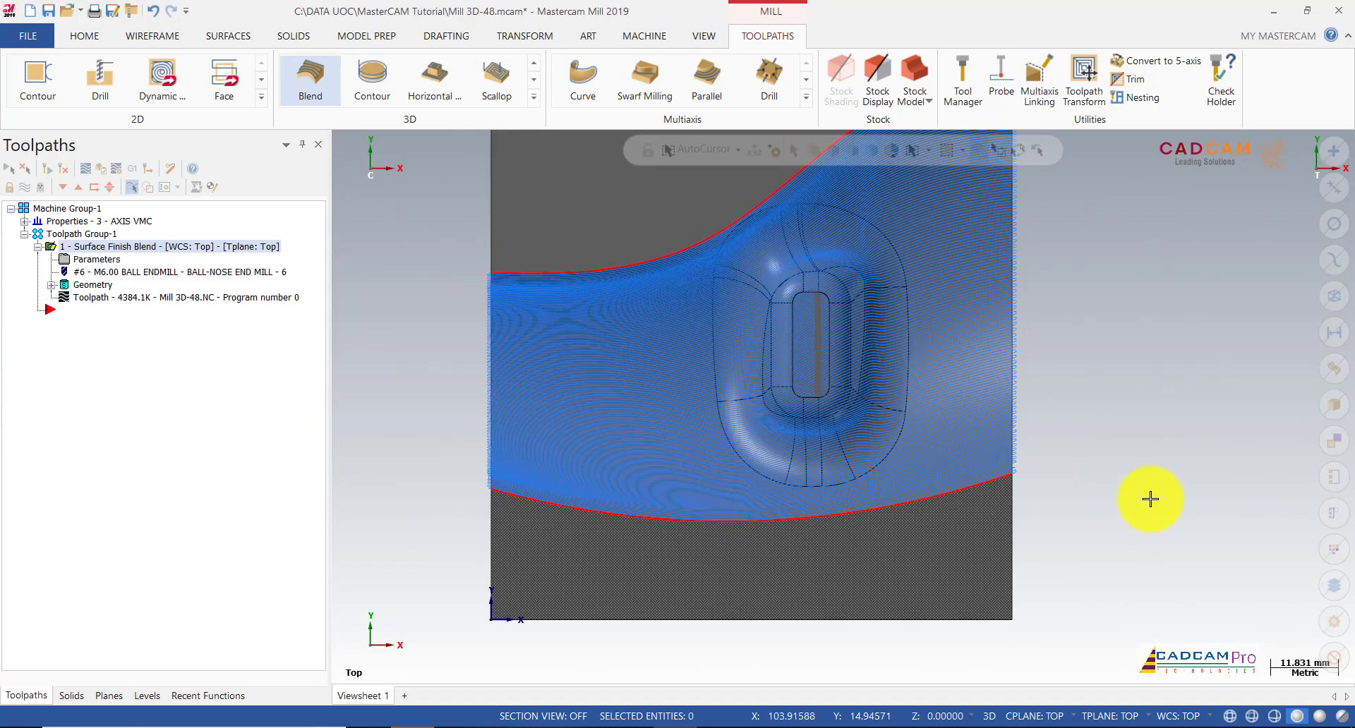
pyautogui.scroll(2, 1038, 480)
pyautogui.scroll(-5, 1045, 508)
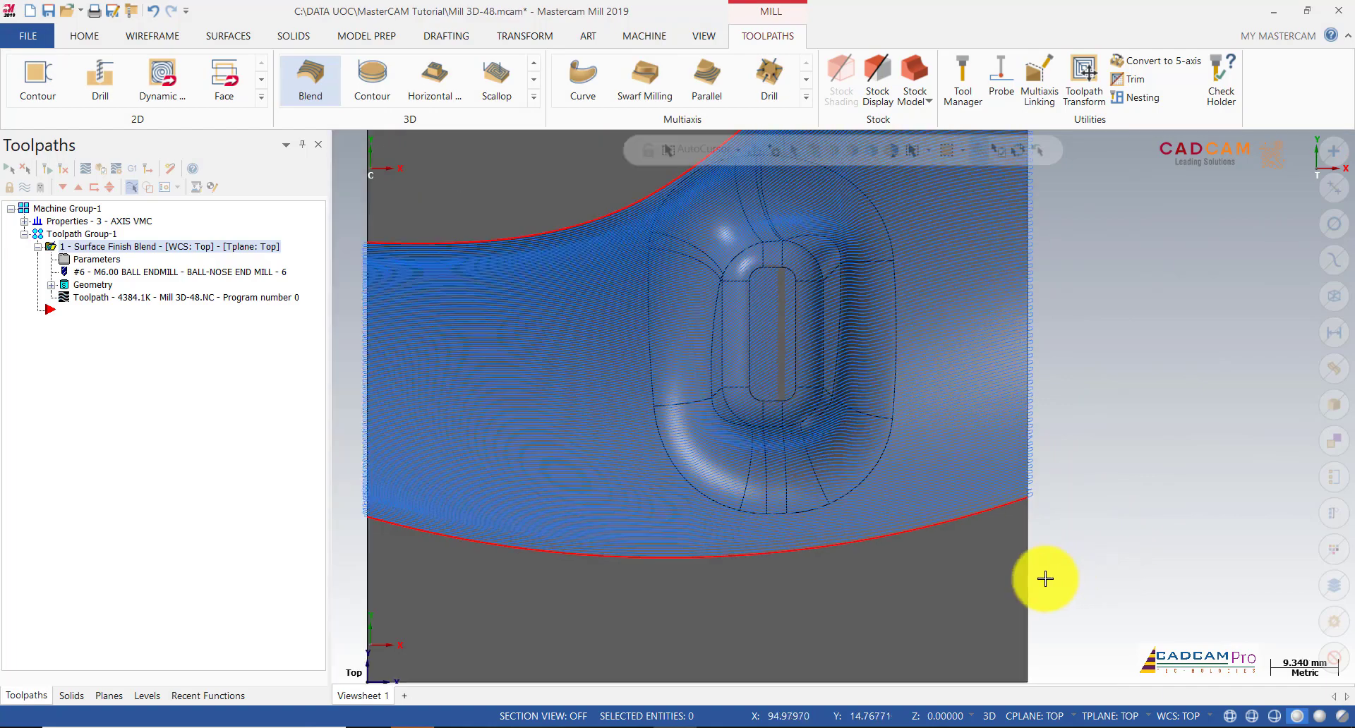
pyautogui.scroll(1, 1116, 492)
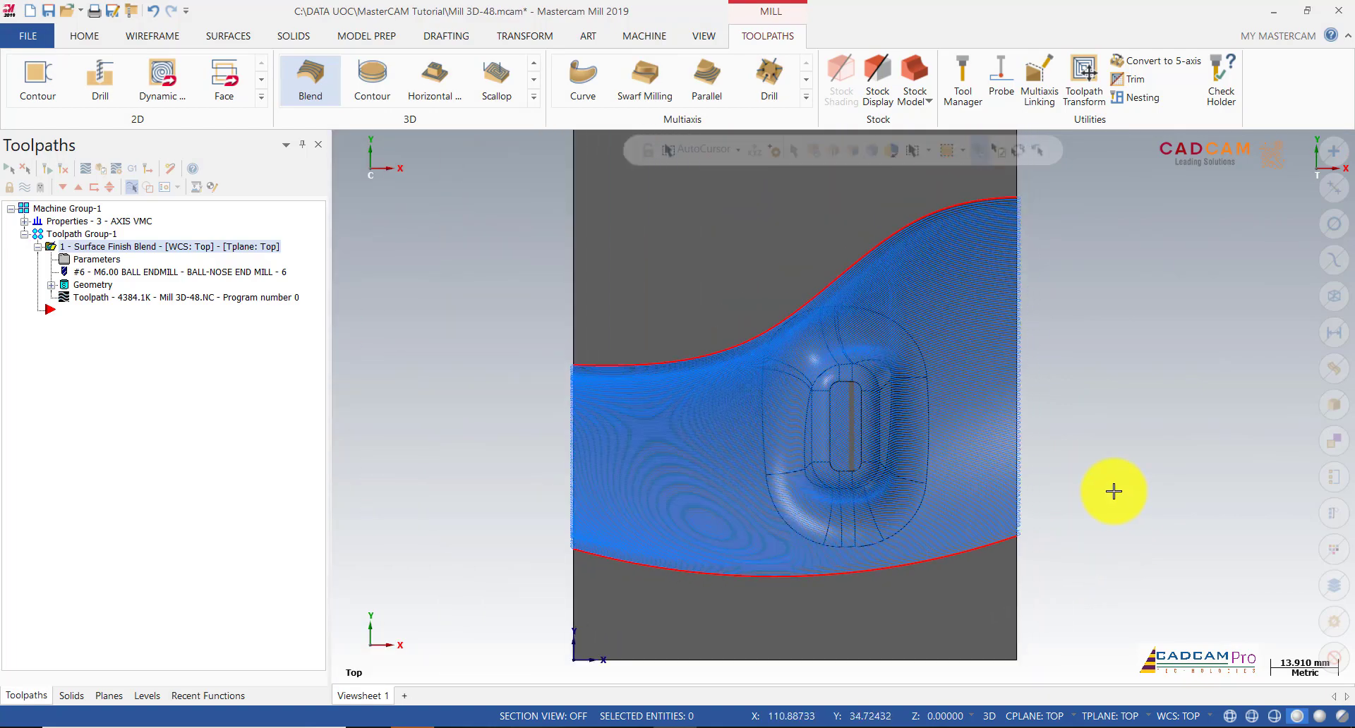
# Change the blend operation back to BALL-NOSE END MILL - 8 with a shorter tangential line length, and regenerate its toolpath.
pyautogui.click(153, 269)
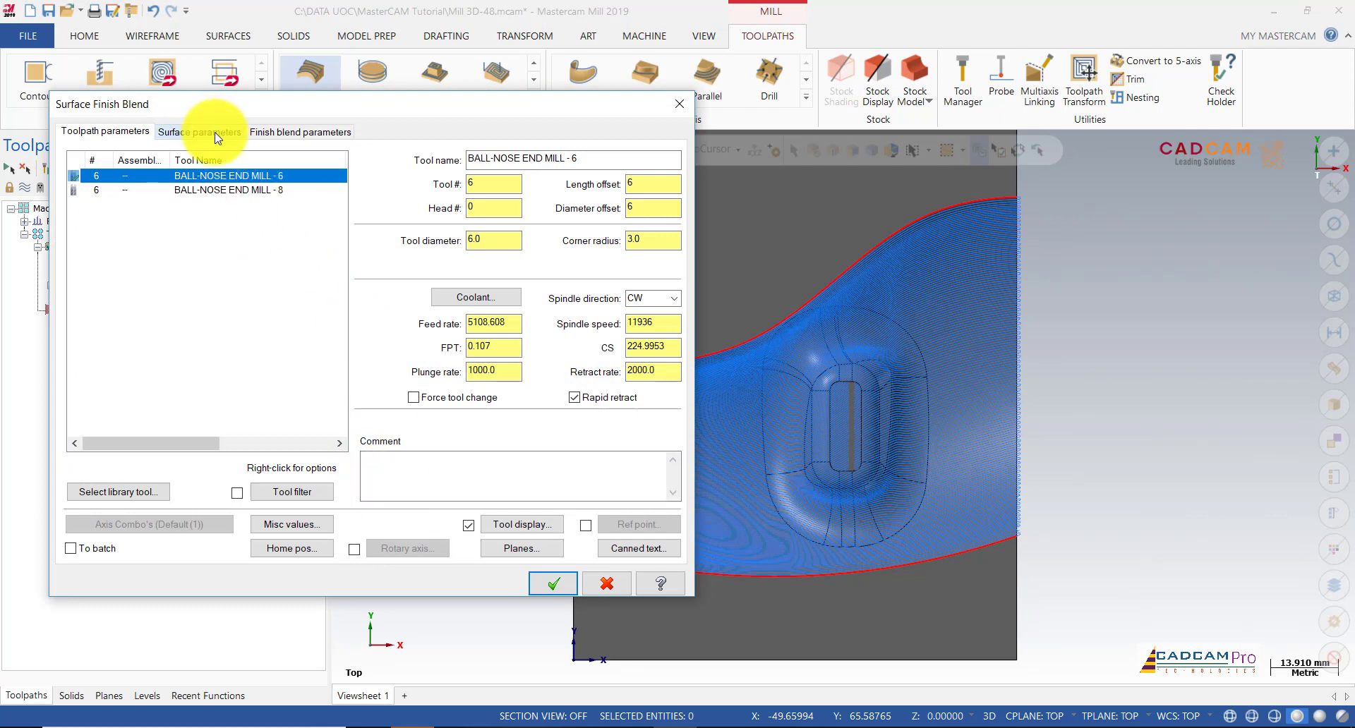
pyautogui.click(238, 132)
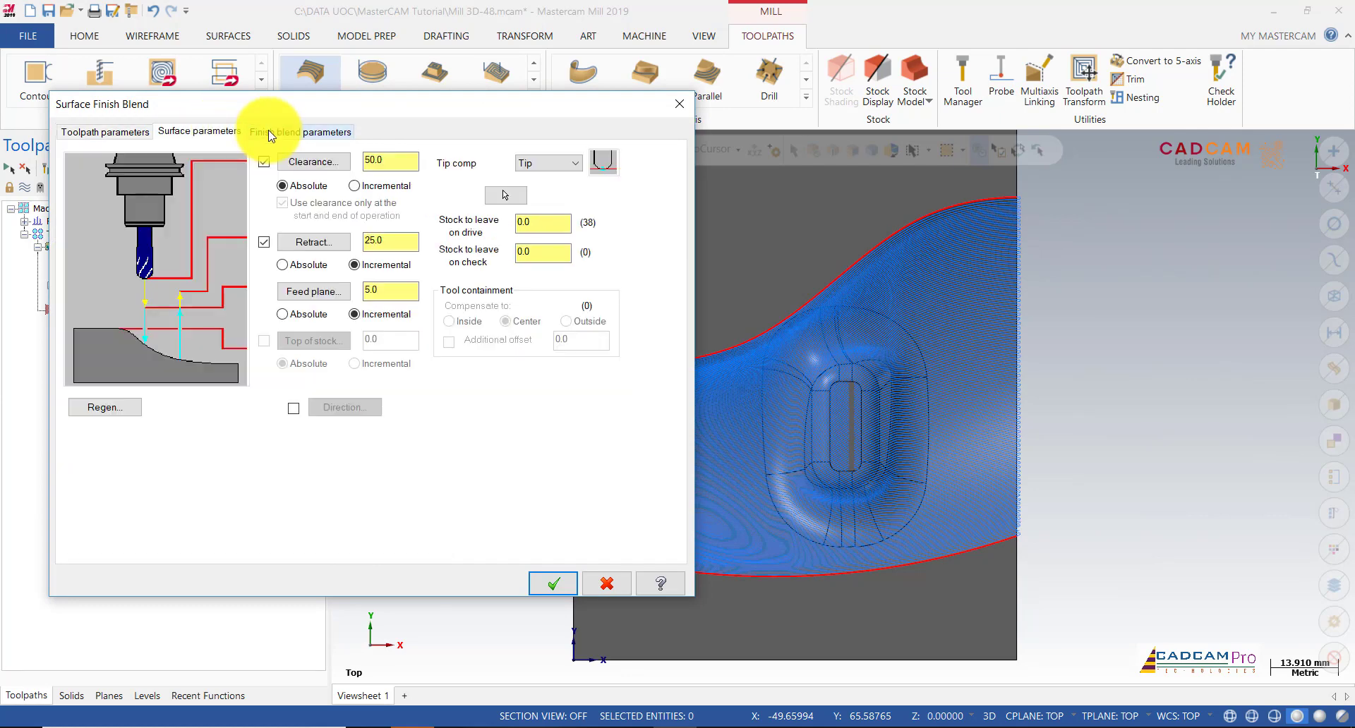
pyautogui.click(274, 134)
pyautogui.click(466, 423)
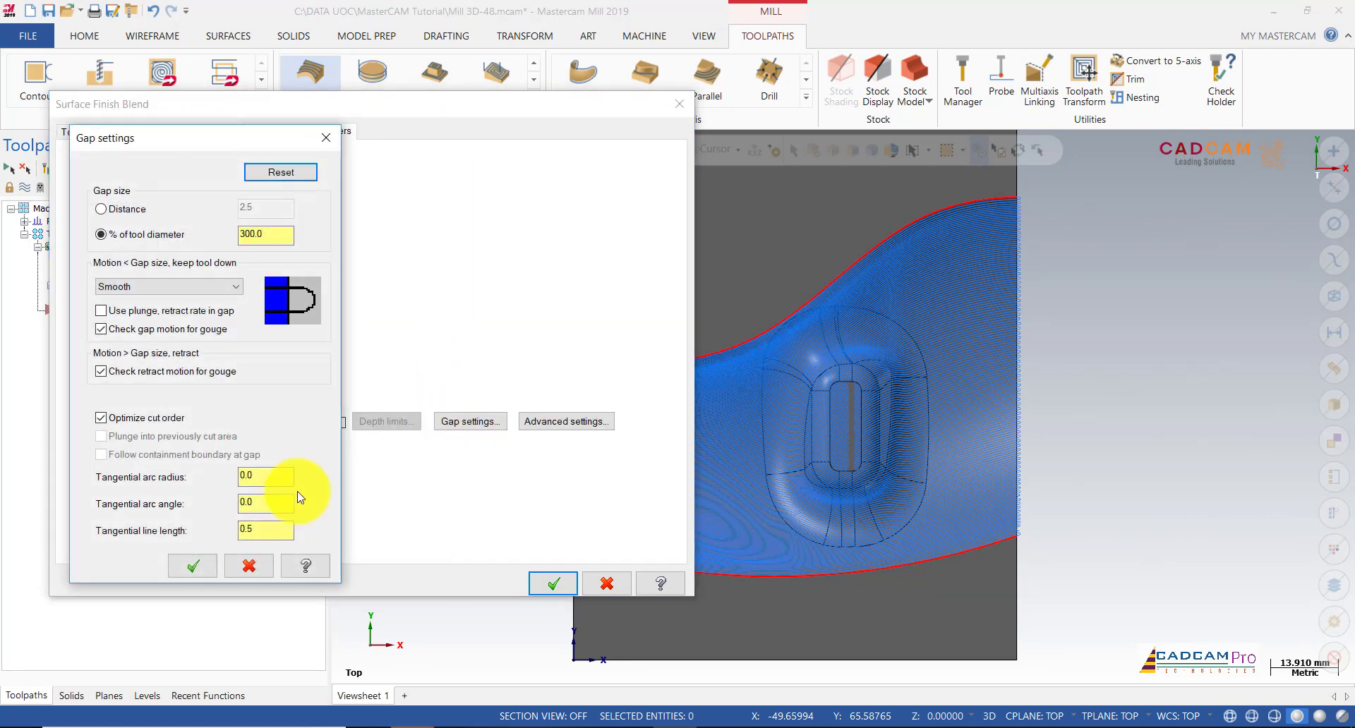
pyautogui.click(190, 567)
pyautogui.click(574, 591)
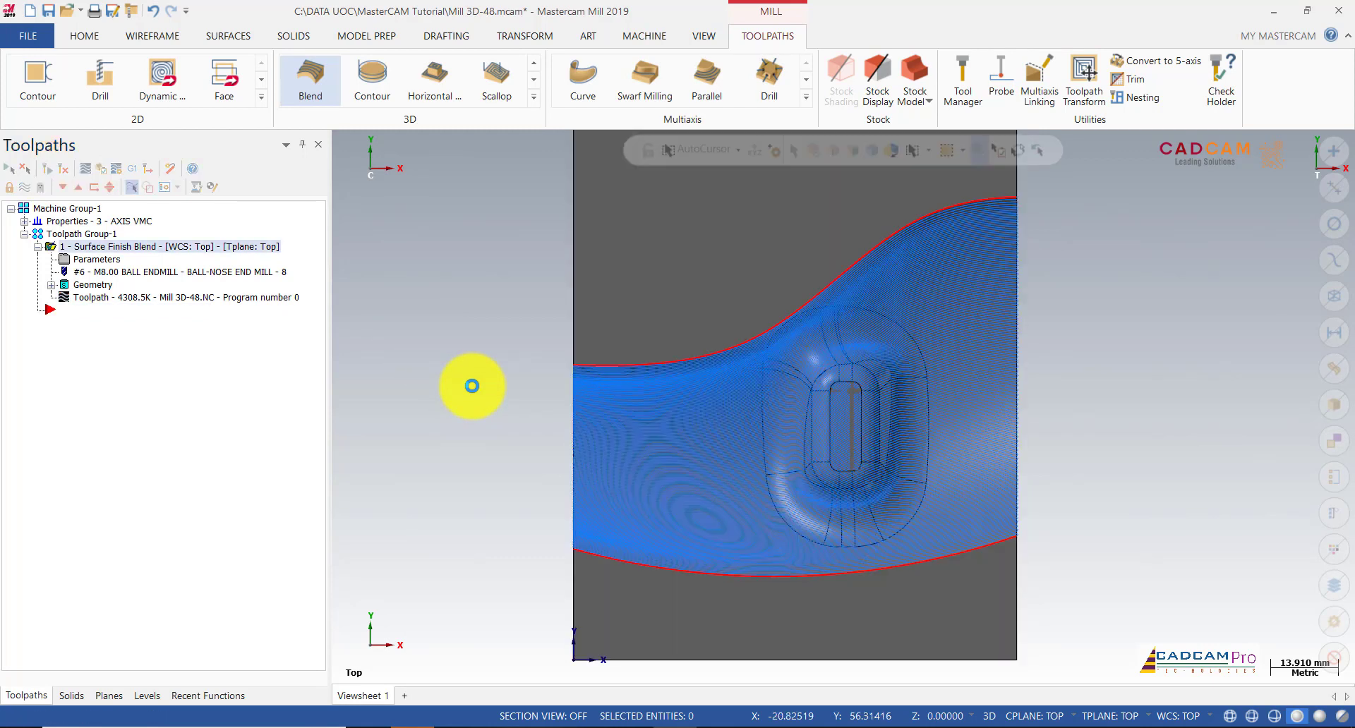
# Examine the 8 mm tool's link loops at the recess's side edge and the whole blend toolpath in an isometric view.
pyautogui.scroll(3, 1083, 530)
pyautogui.scroll(5, 1000, 531)
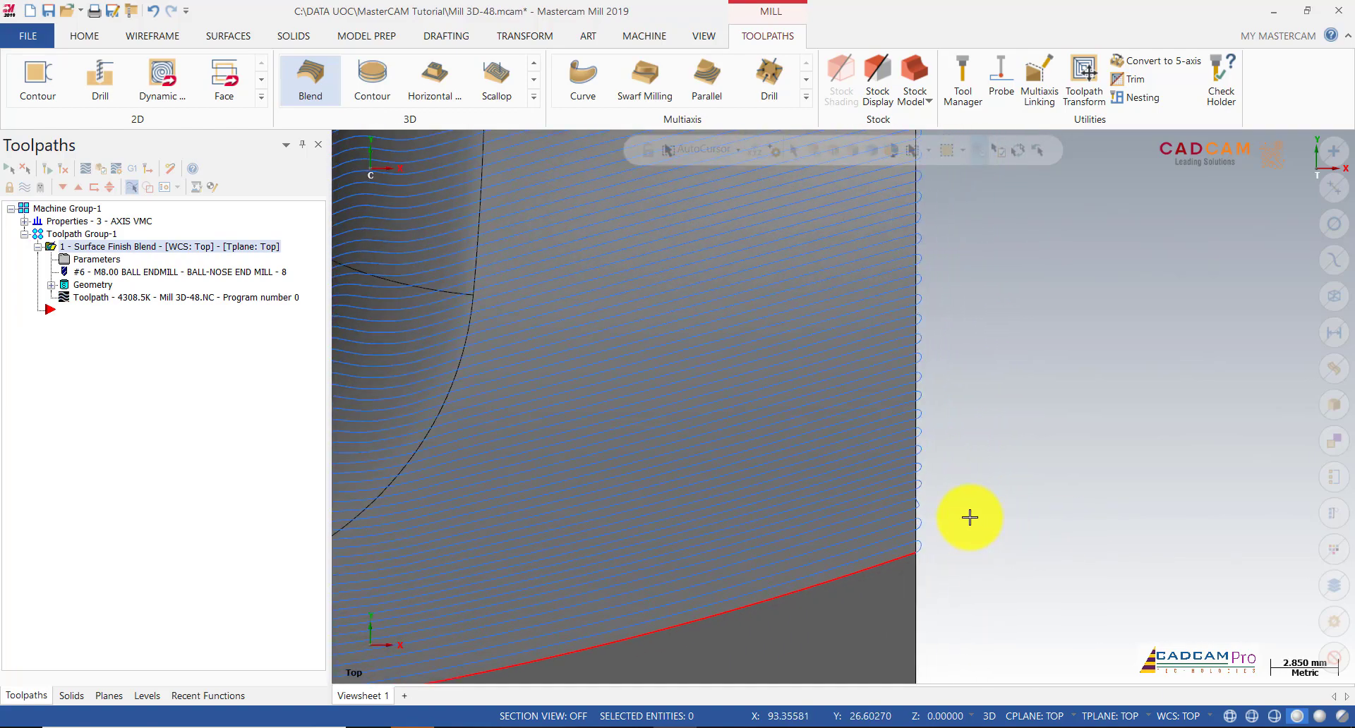
pyautogui.scroll(-7, 1001, 609)
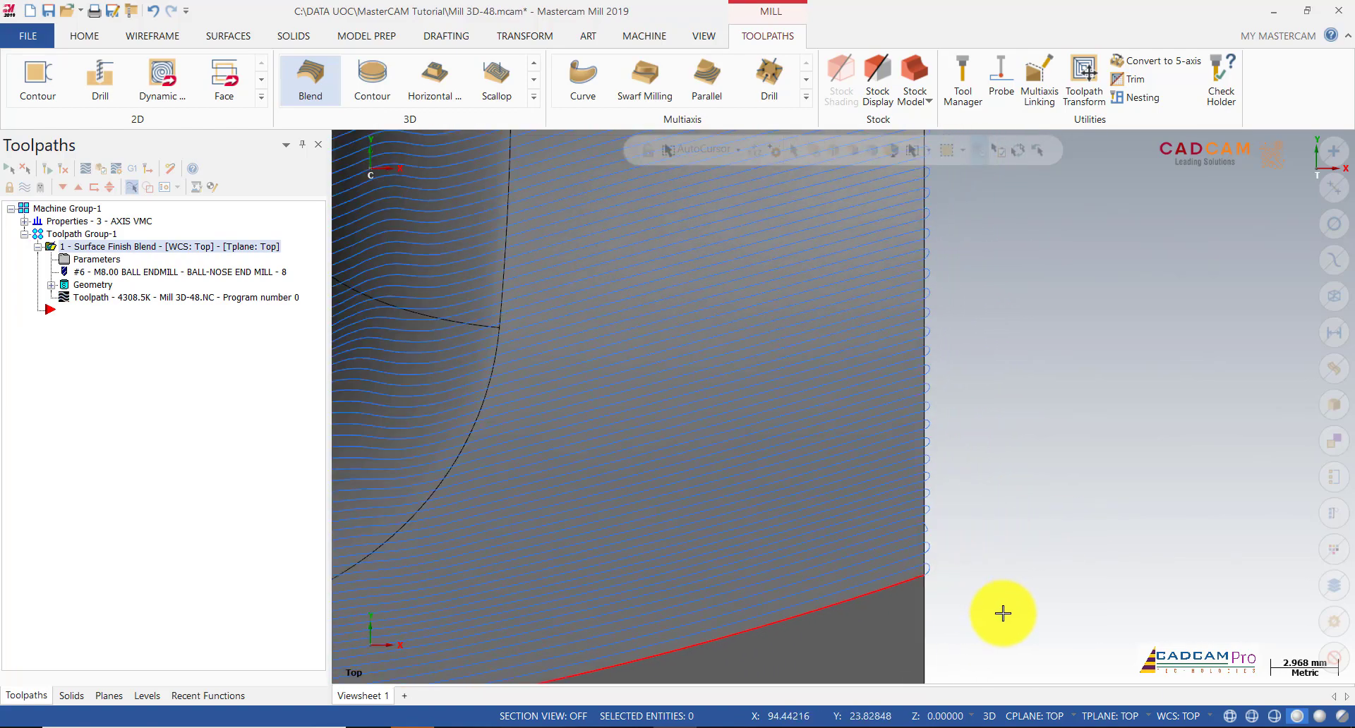
pyautogui.moveTo(1009, 599); pyautogui.dragTo(964, 616, button='middle')
pyautogui.scroll(1, 965, 616)
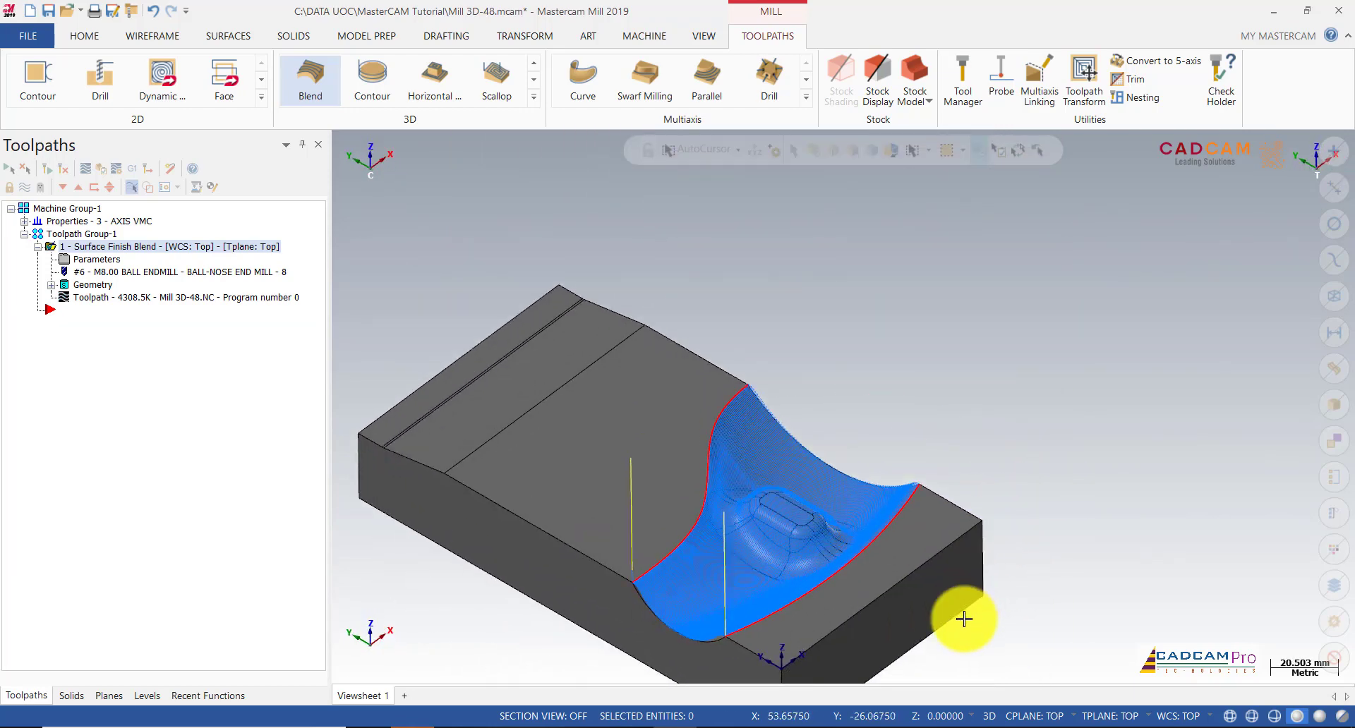
# Deselect the blend operation so its toolpath is hidden on the part, and show the list of levels.
pyautogui.scroll(-1, 860, 460)
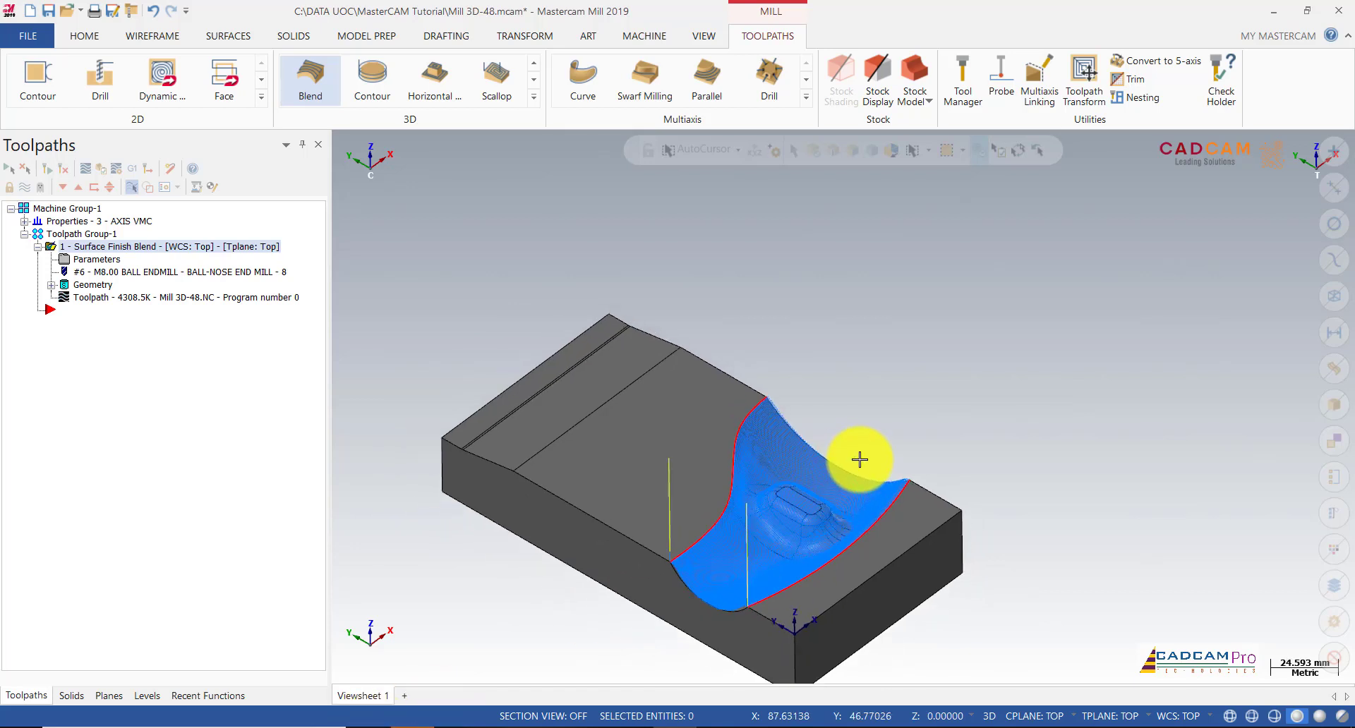
pyautogui.click(27, 169)
pyautogui.scroll(1, 873, 427)
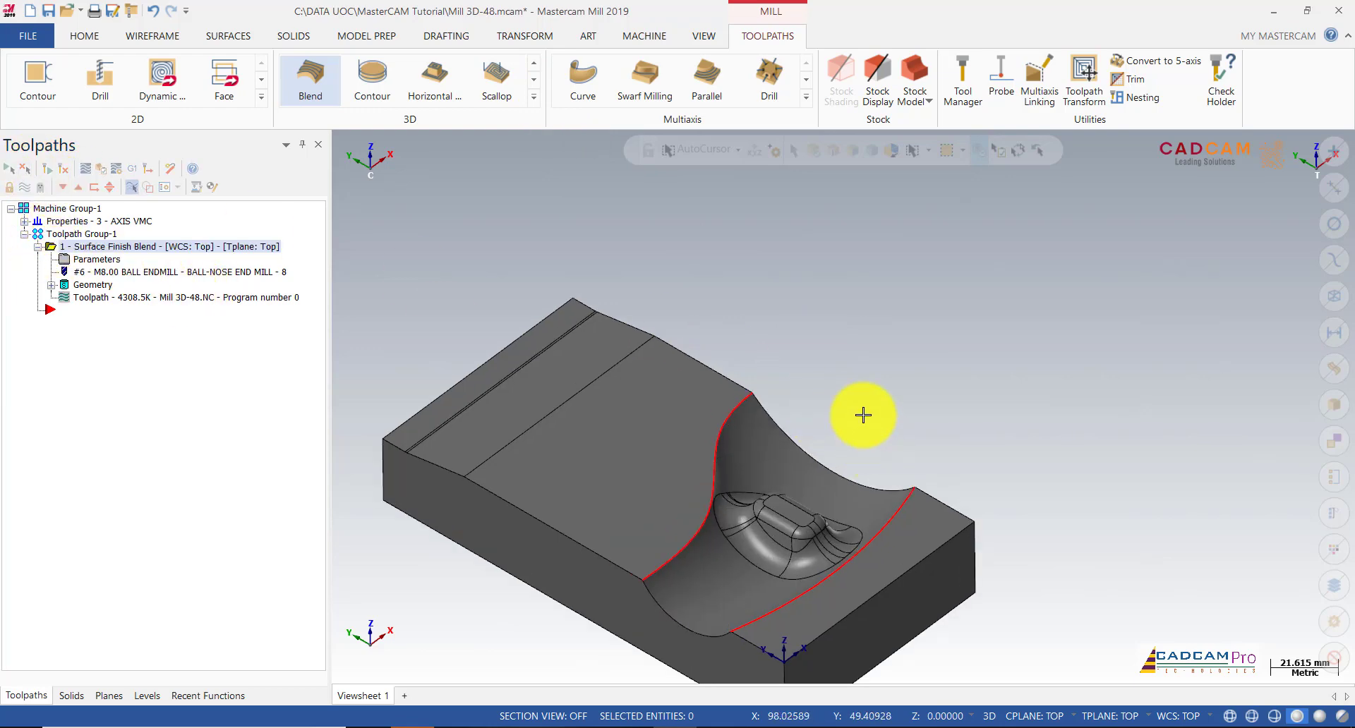
pyautogui.click(147, 695)
# Create Curve One Edge curves on the pocket's outer rim along its far side, rounded end beside the steep wall and adjoining near edge.
pyautogui.moveTo(931, 441); pyautogui.dragTo(868, 492, button='middle')
pyautogui.scroll(2, 840, 568)
pyautogui.scroll(2, 839, 569)
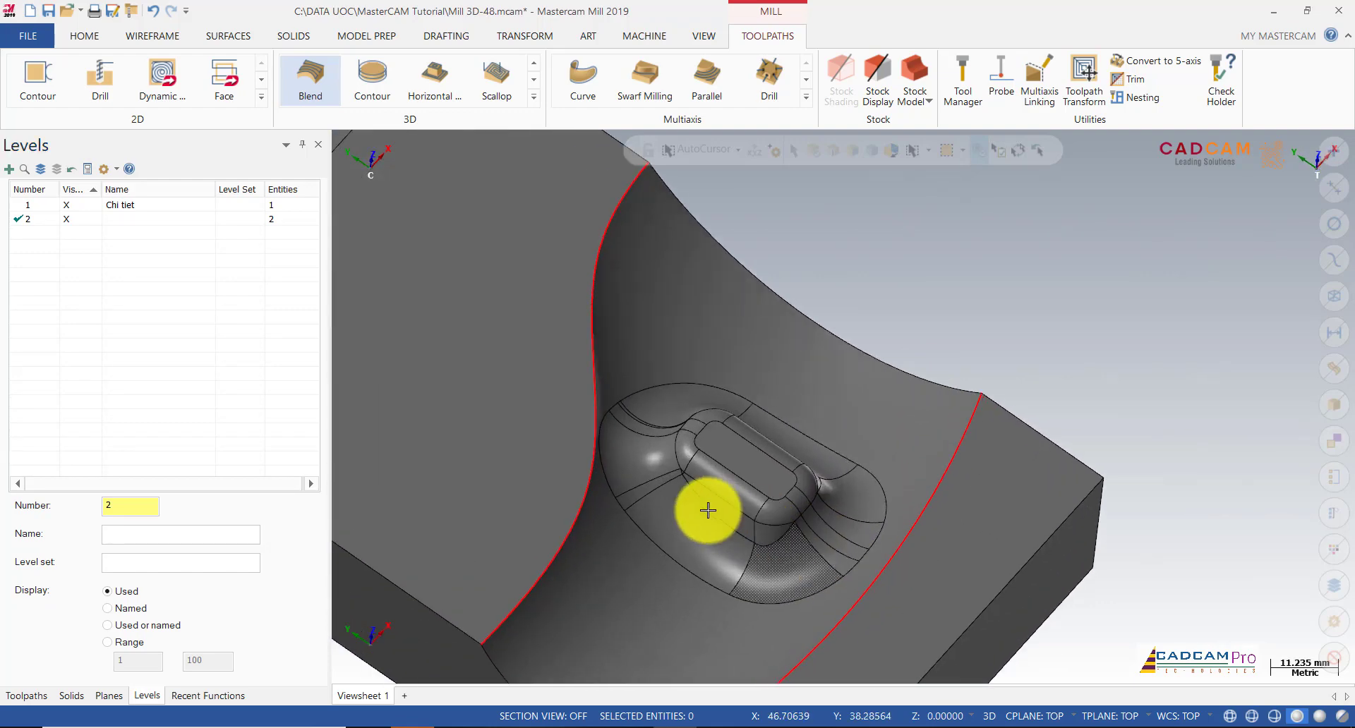
pyautogui.moveTo(704, 509)
pyautogui.mouseDown(button='middle')
pyautogui.moveTo(672, 523)
pyautogui.moveTo(663, 551)
pyautogui.moveTo(678, 509)
pyautogui.mouseUp(button='middle')
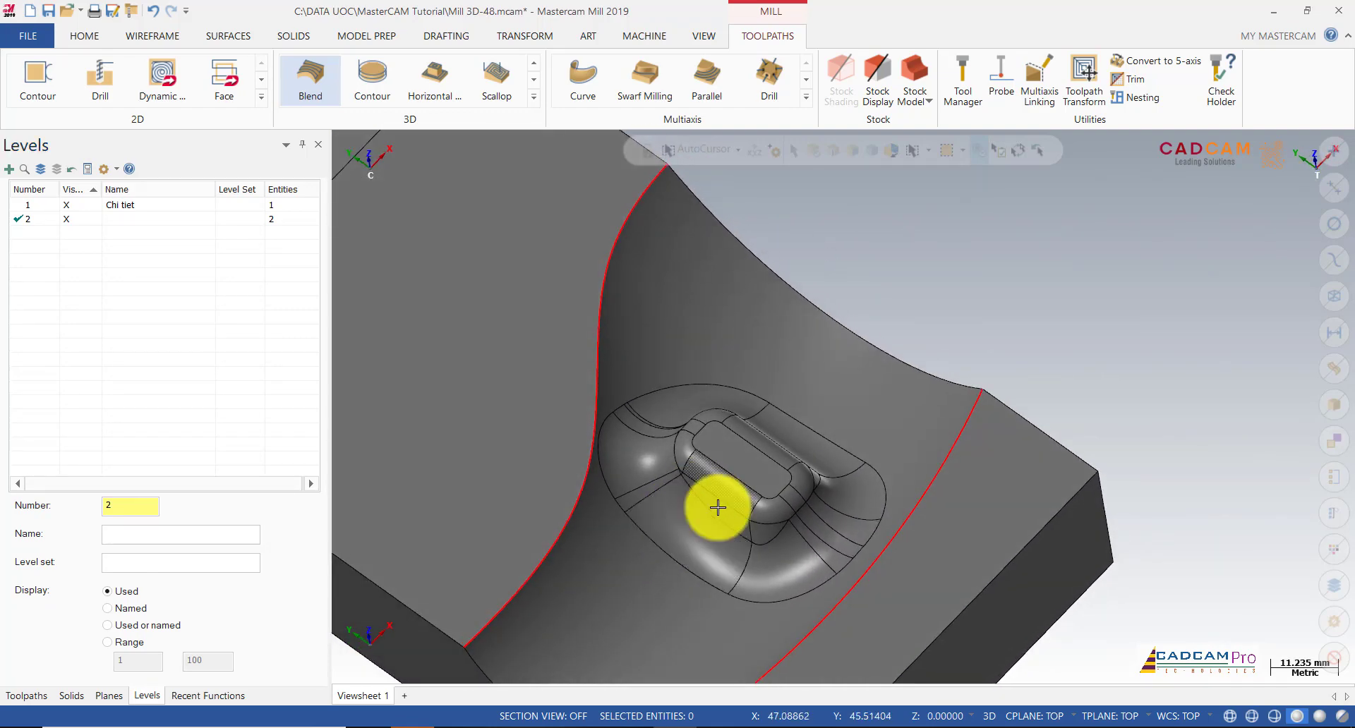
pyautogui.click(163, 35)
pyautogui.click(776, 76)
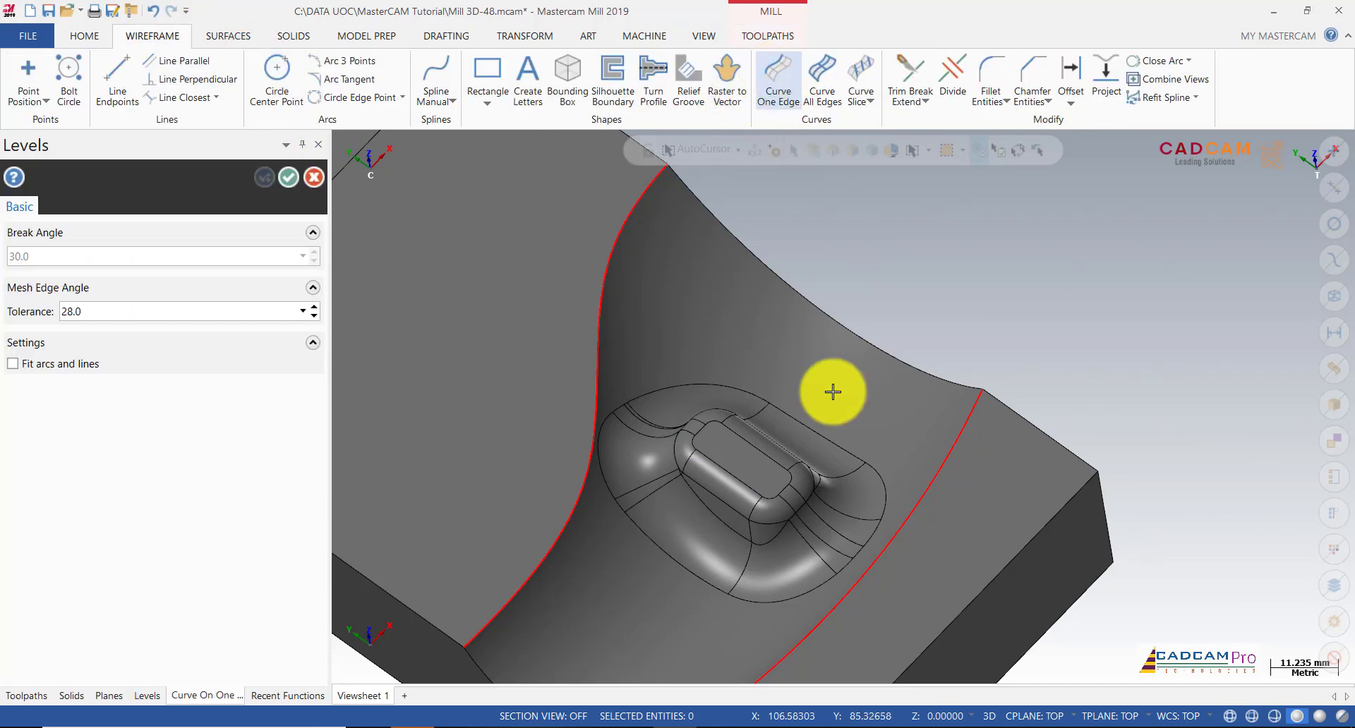
pyautogui.click(801, 422)
pyautogui.scroll(2, 633, 403)
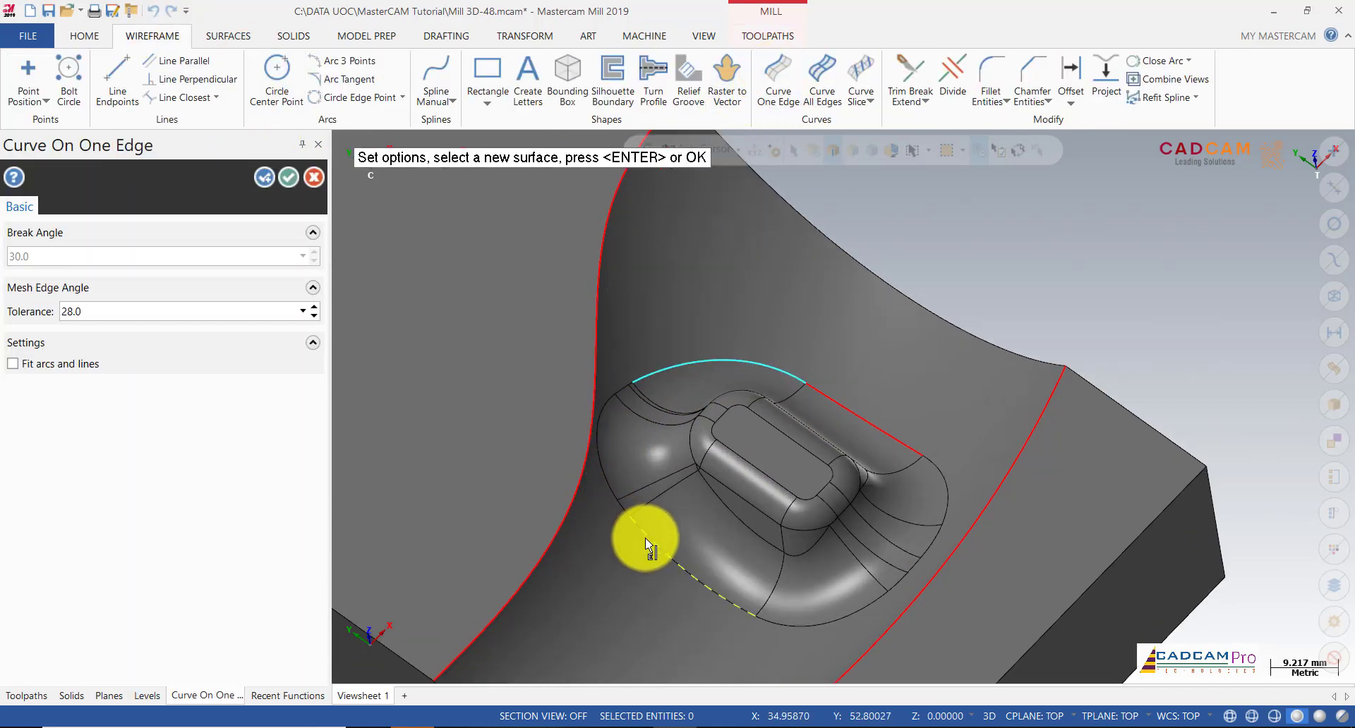
pyautogui.click(609, 475)
pyautogui.scroll(7, 632, 389)
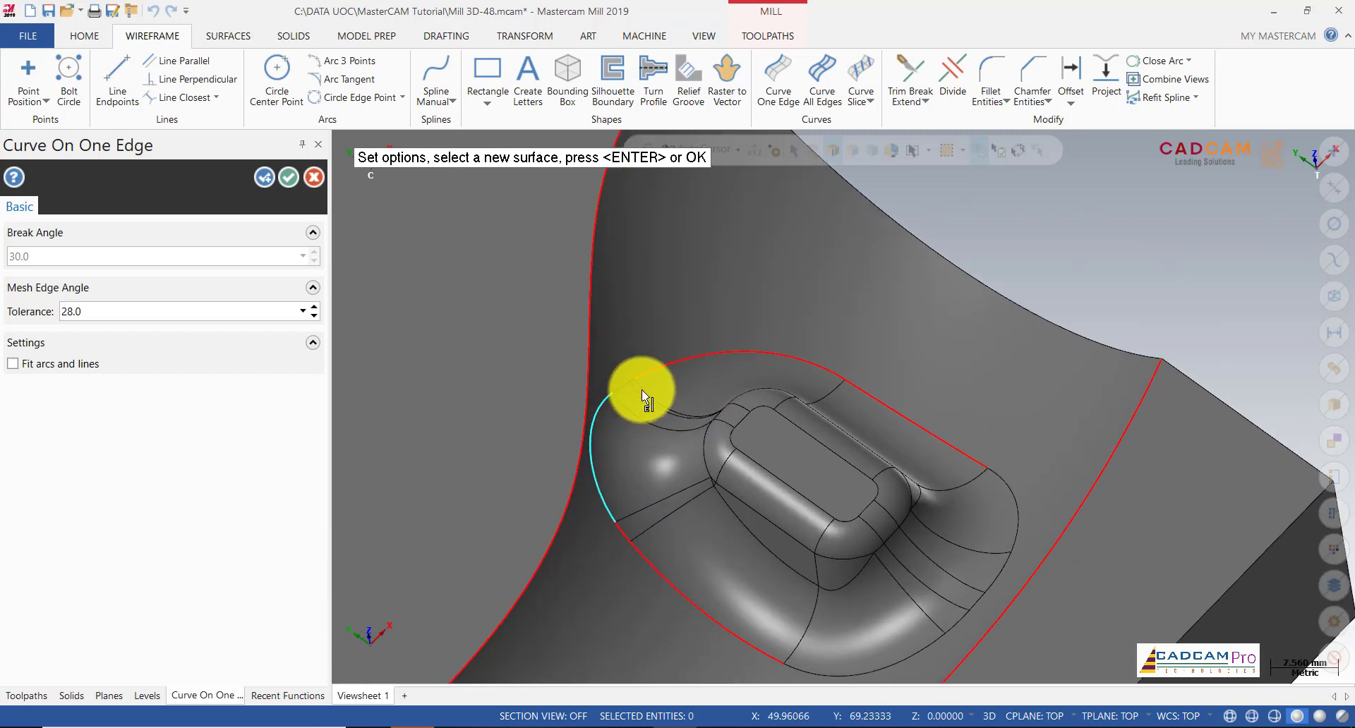
pyautogui.scroll(6, 627, 372)
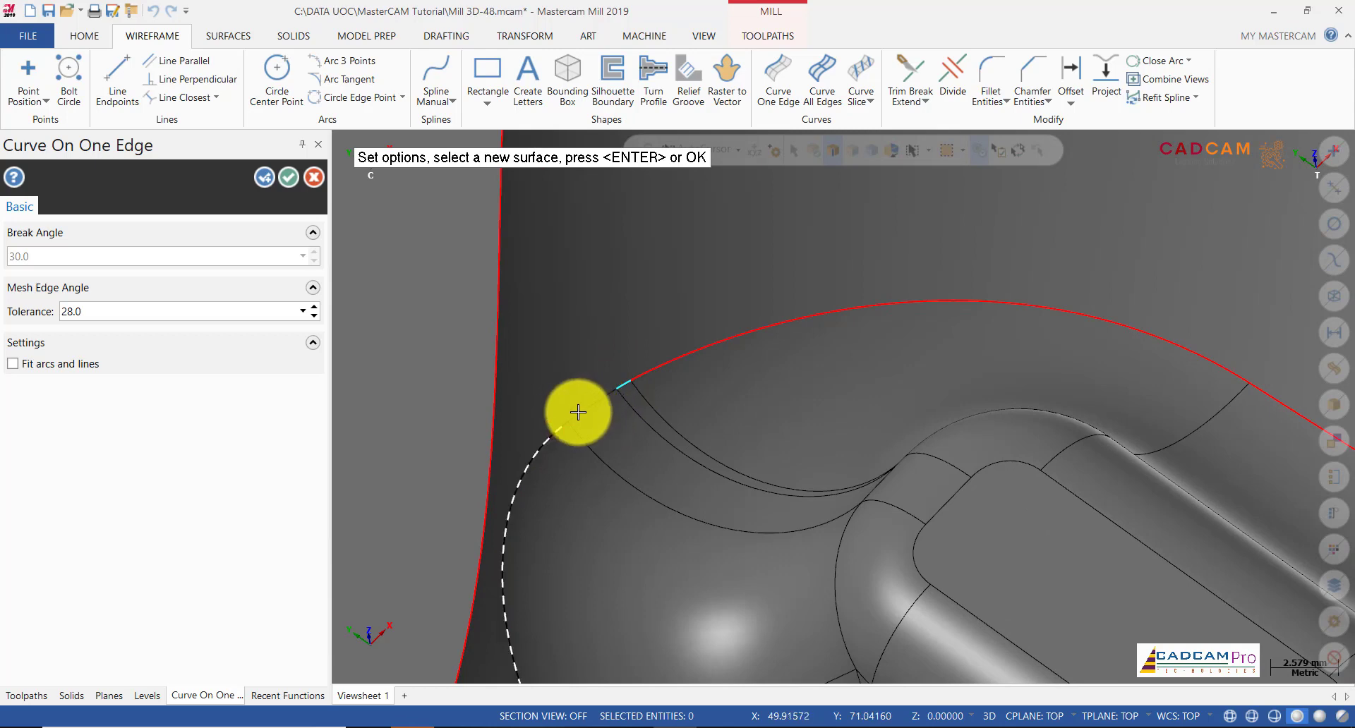
pyautogui.scroll(-4, 579, 413)
pyautogui.scroll(-8, 602, 393)
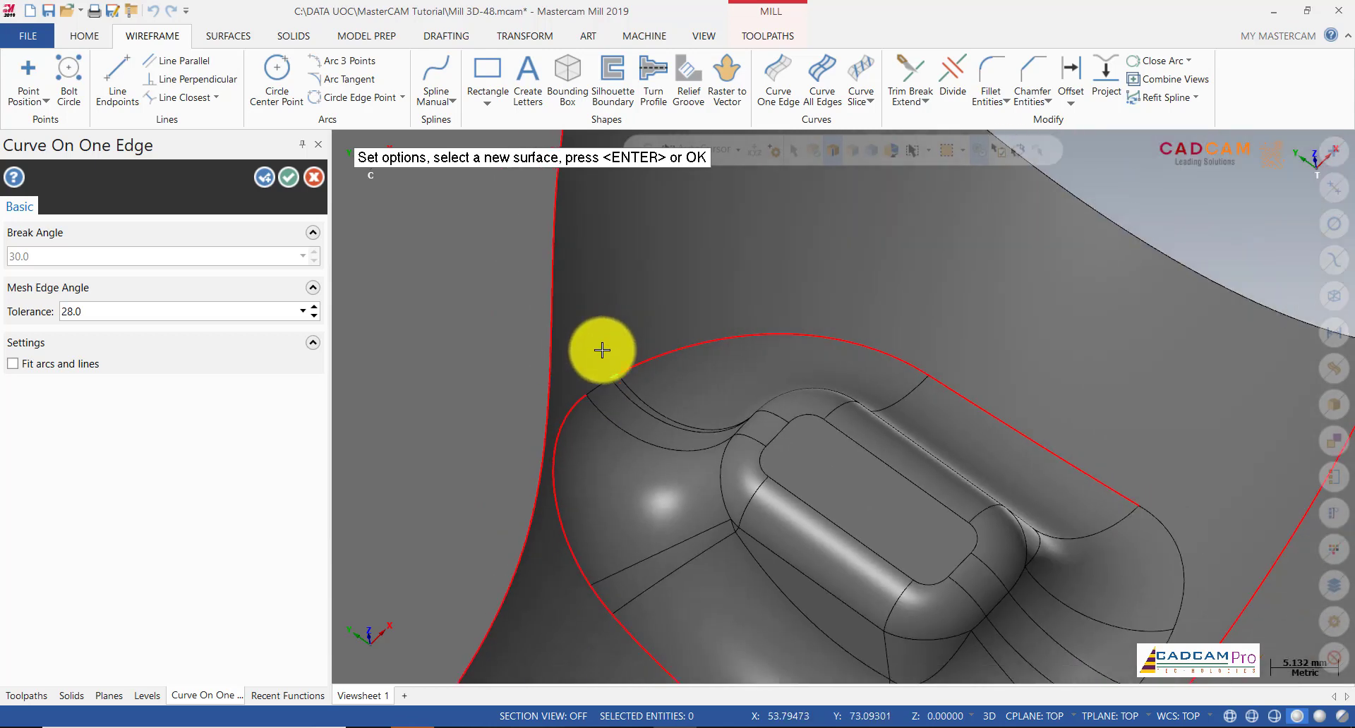
# Complete the pocket rim's edge curves by adding the remaining near edge and the short gap segment, and accept the curves.
pyautogui.scroll(-1, 1032, 480)
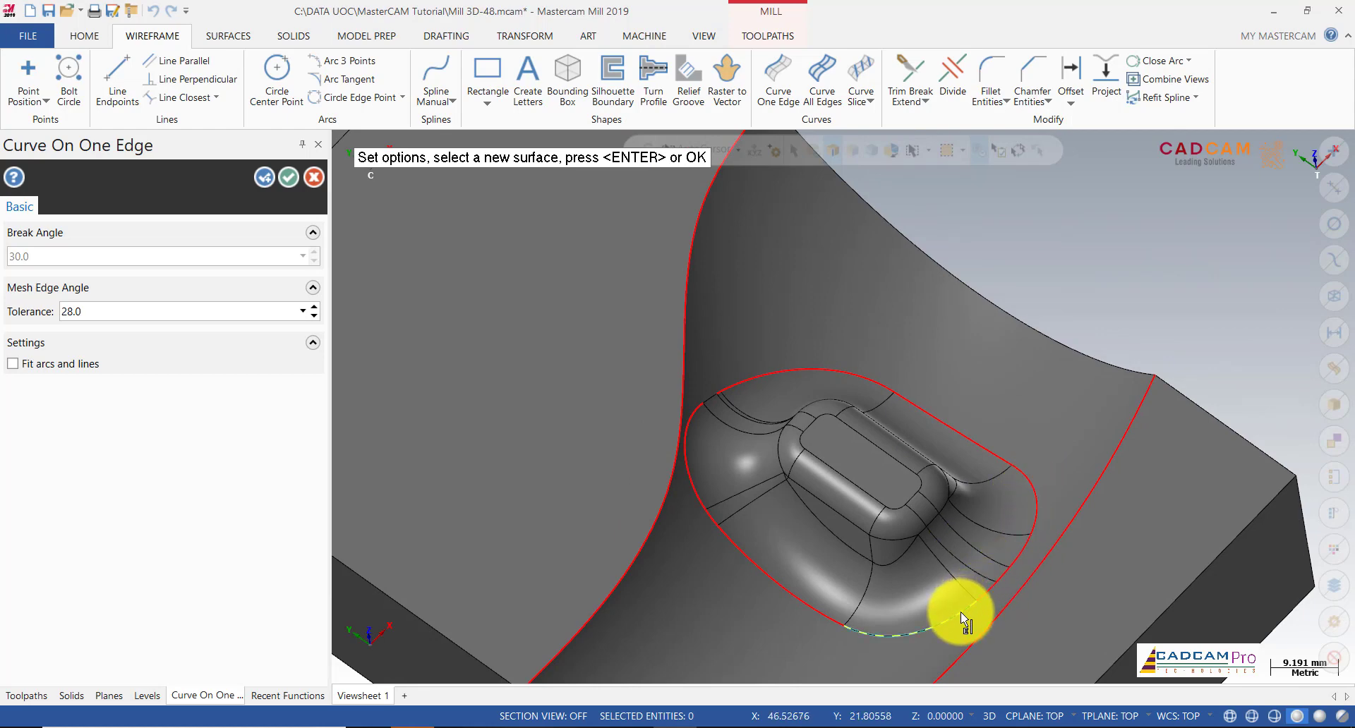
pyautogui.click(962, 615)
pyautogui.scroll(1, 744, 400)
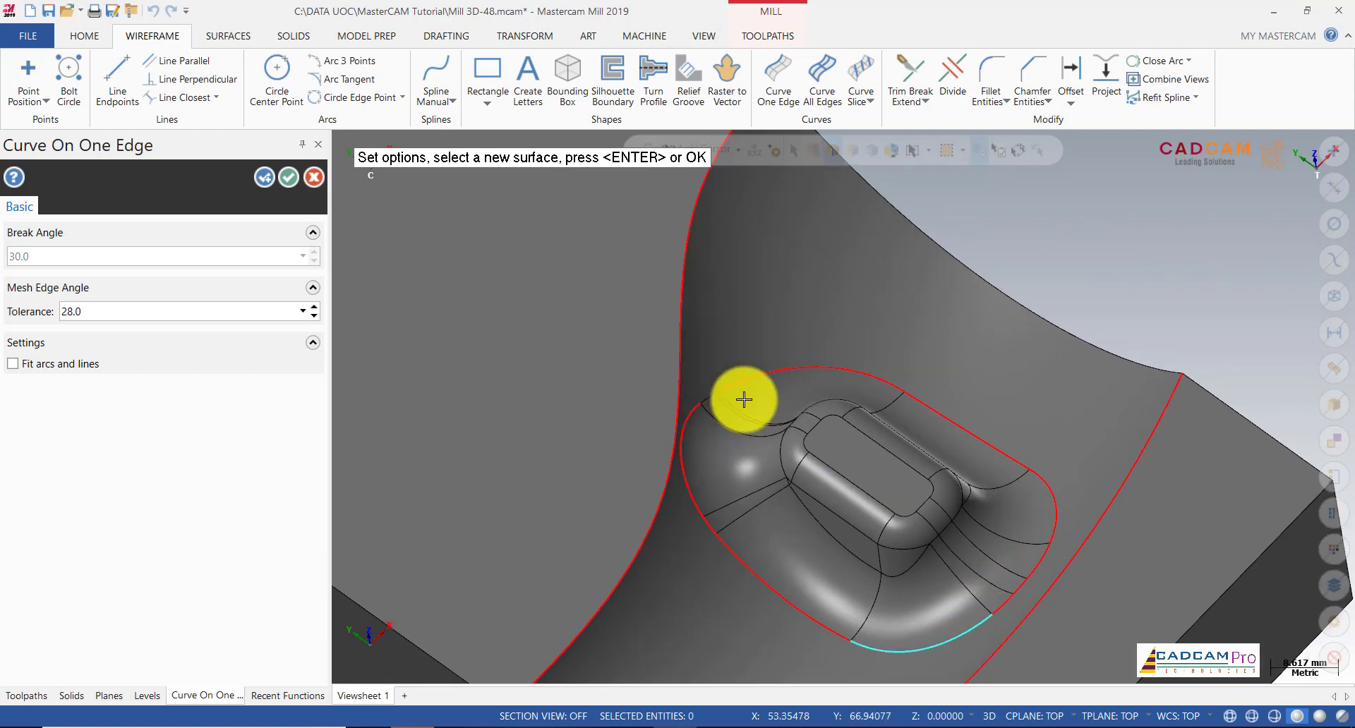
pyautogui.scroll(15, 710, 399)
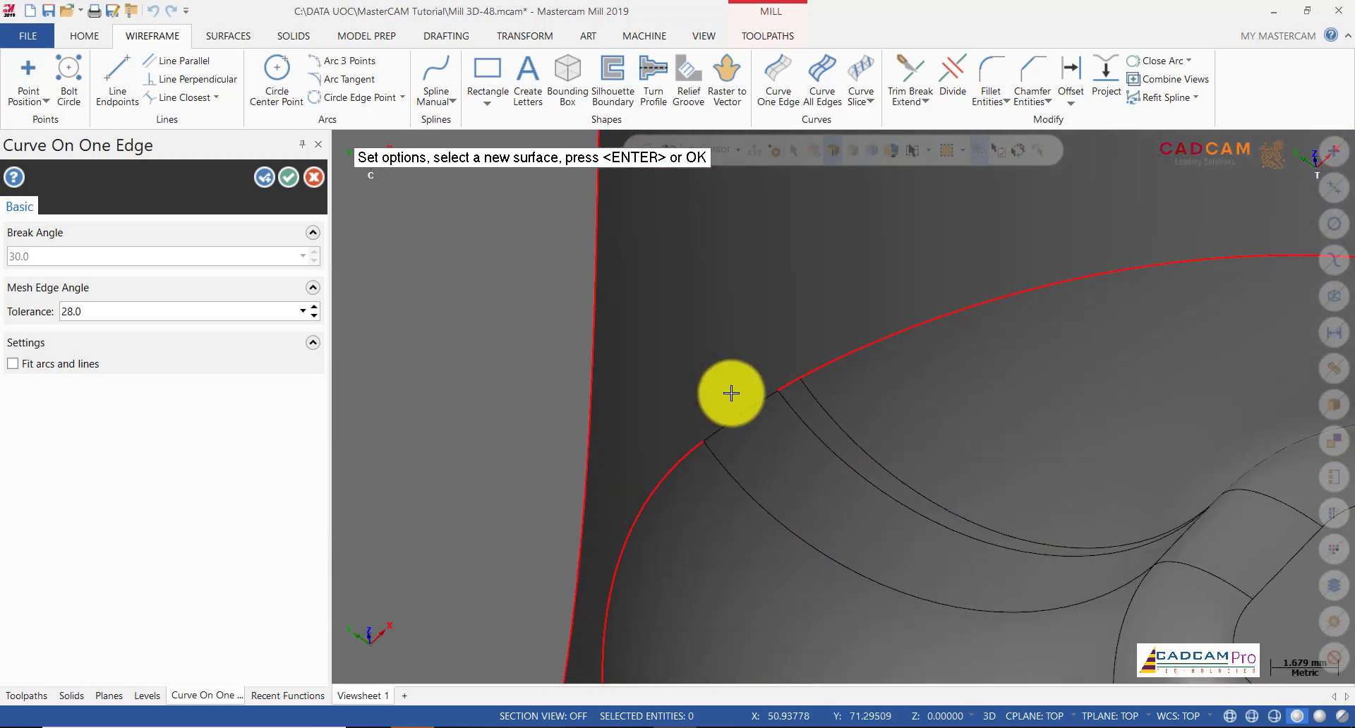
pyautogui.scroll(3, 847, 389)
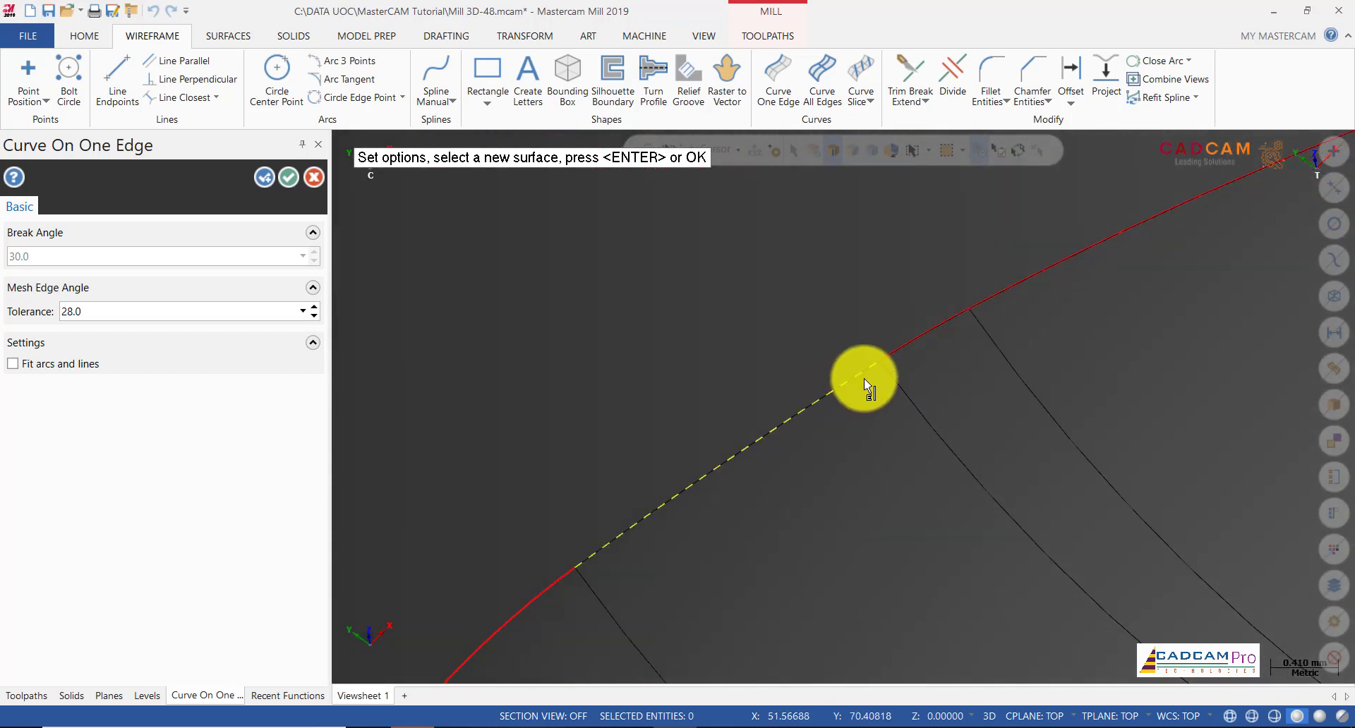
pyautogui.click(864, 378)
pyautogui.scroll(-5, 572, 343)
pyautogui.click(289, 178)
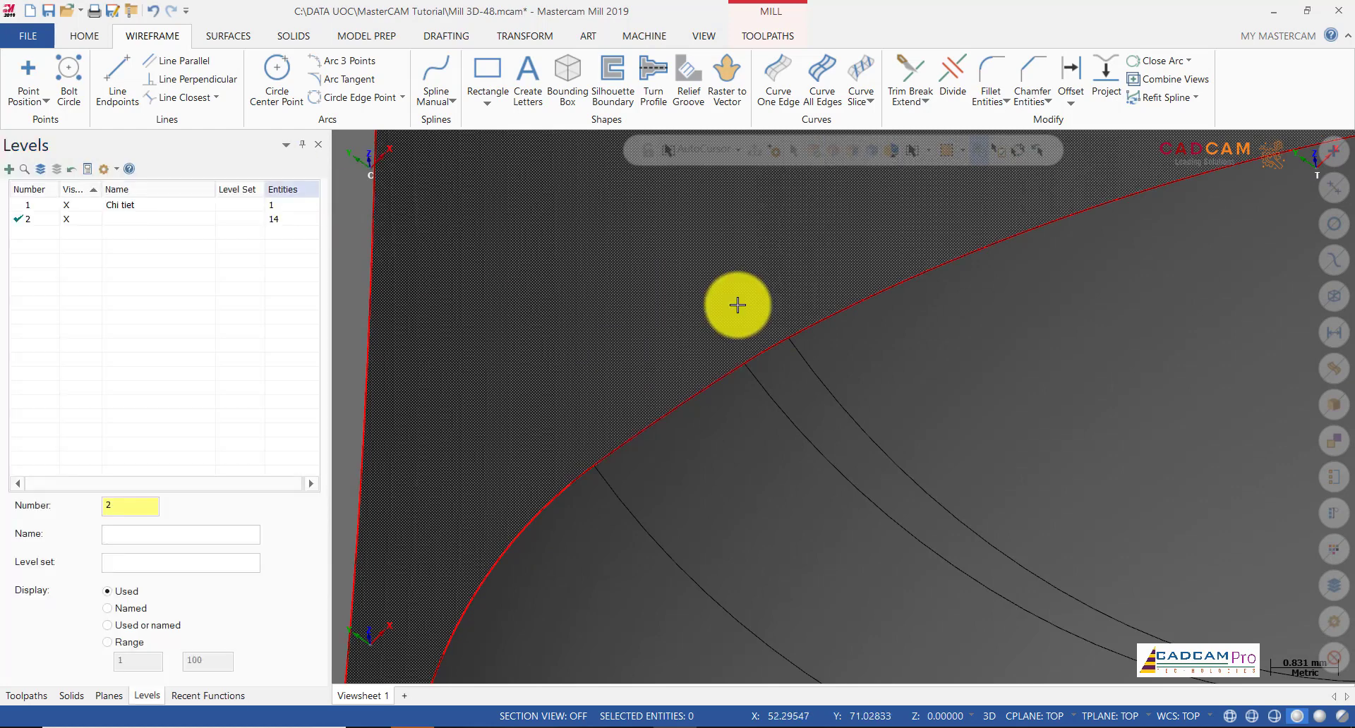
pyautogui.scroll(3, 720, 307)
pyautogui.scroll(-12, 704, 306)
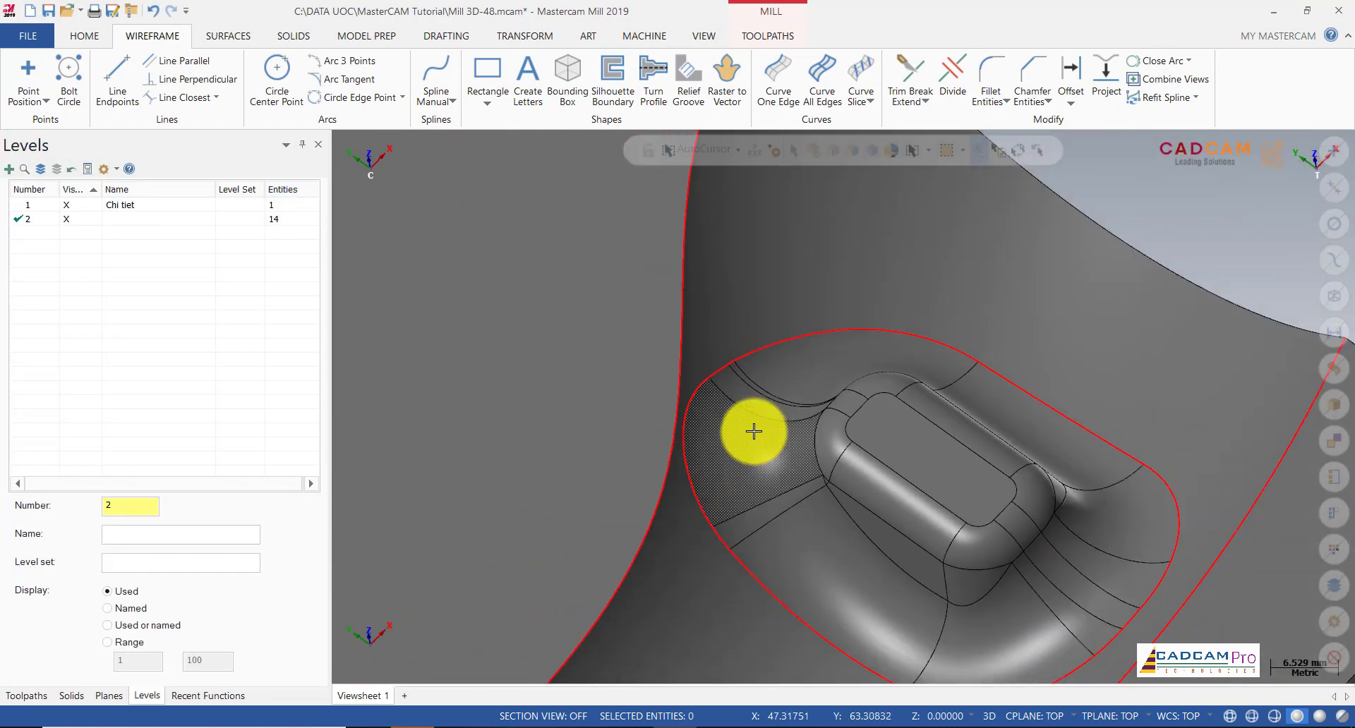
pyautogui.scroll(-3, 770, 392)
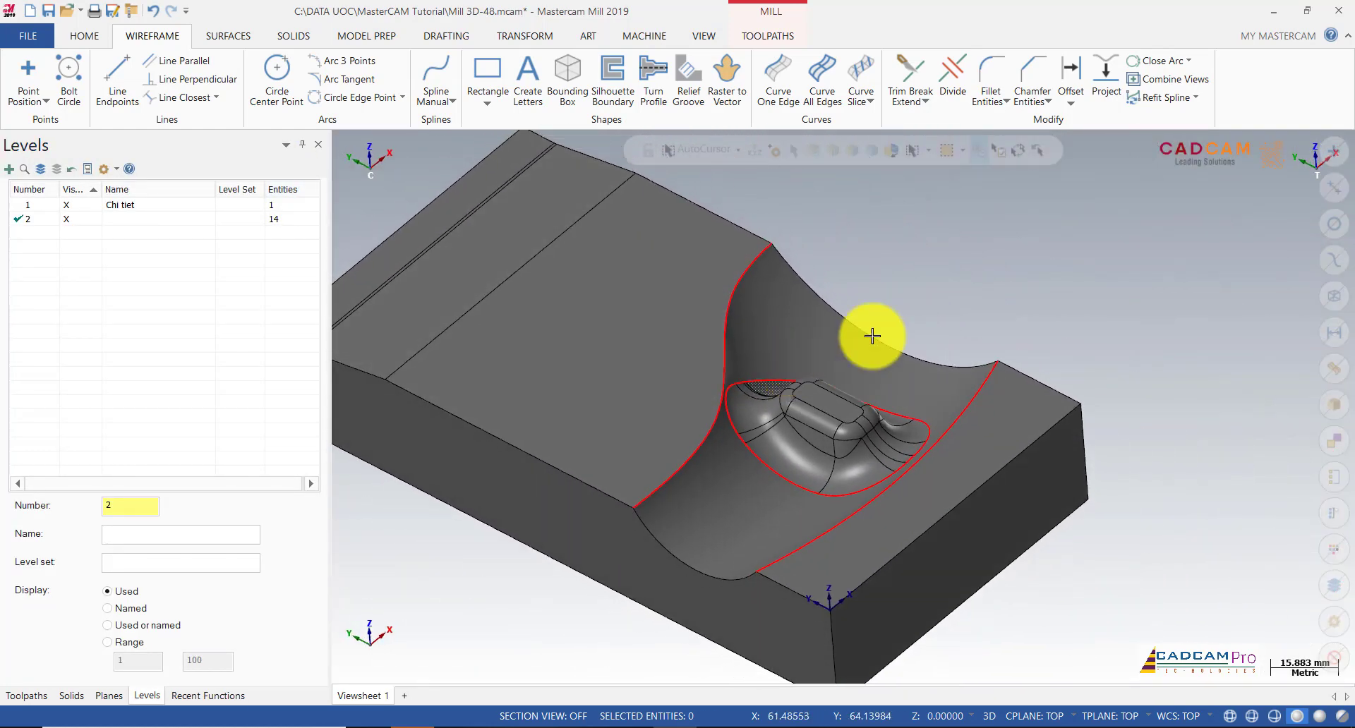
# Start a 3D Scallop toolpath and set the machining geometry's wall stock and floor stock to 0.0.
pyautogui.click(28, 695)
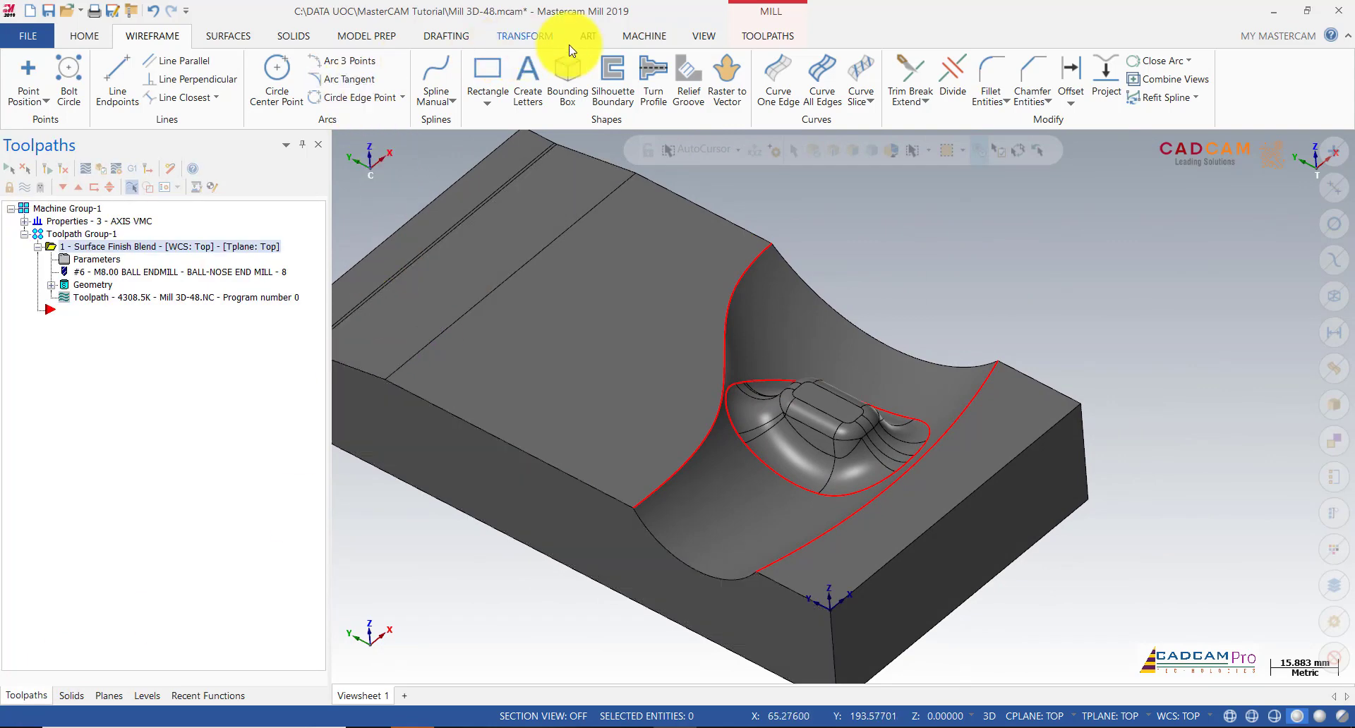
pyautogui.click(775, 36)
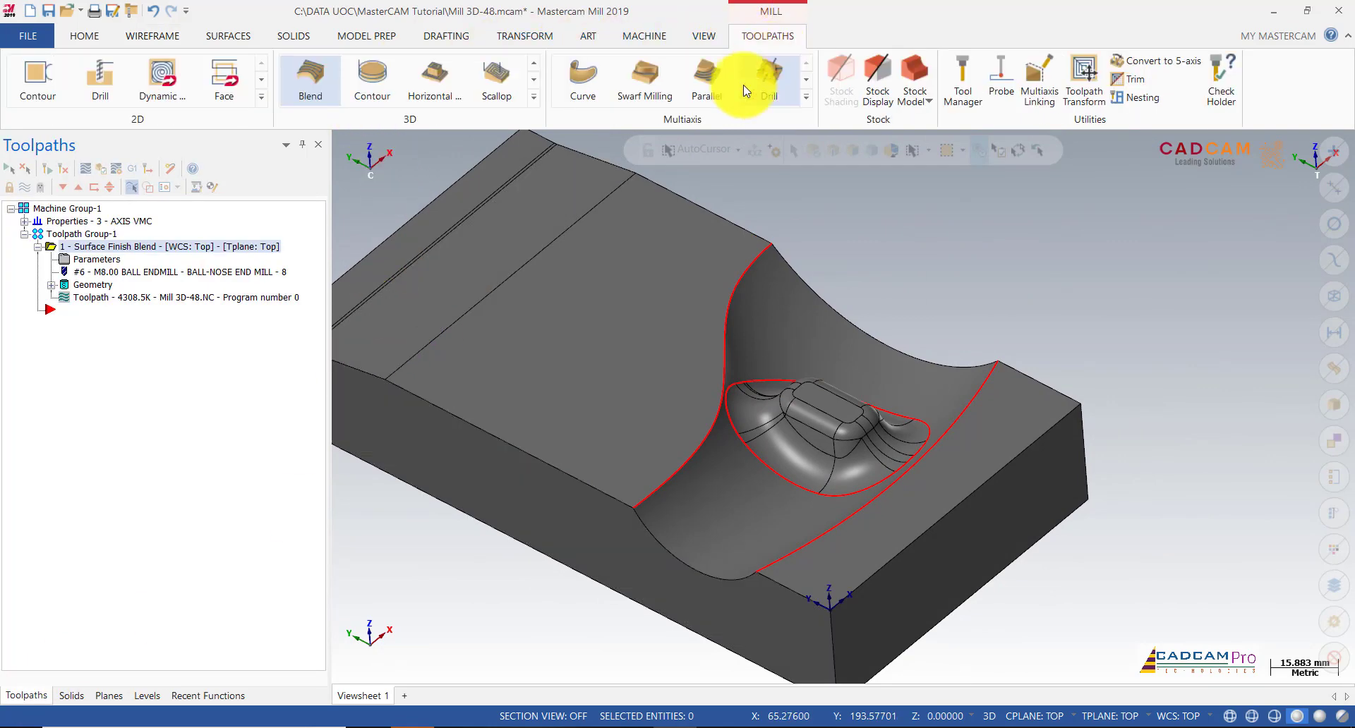
pyautogui.click(498, 82)
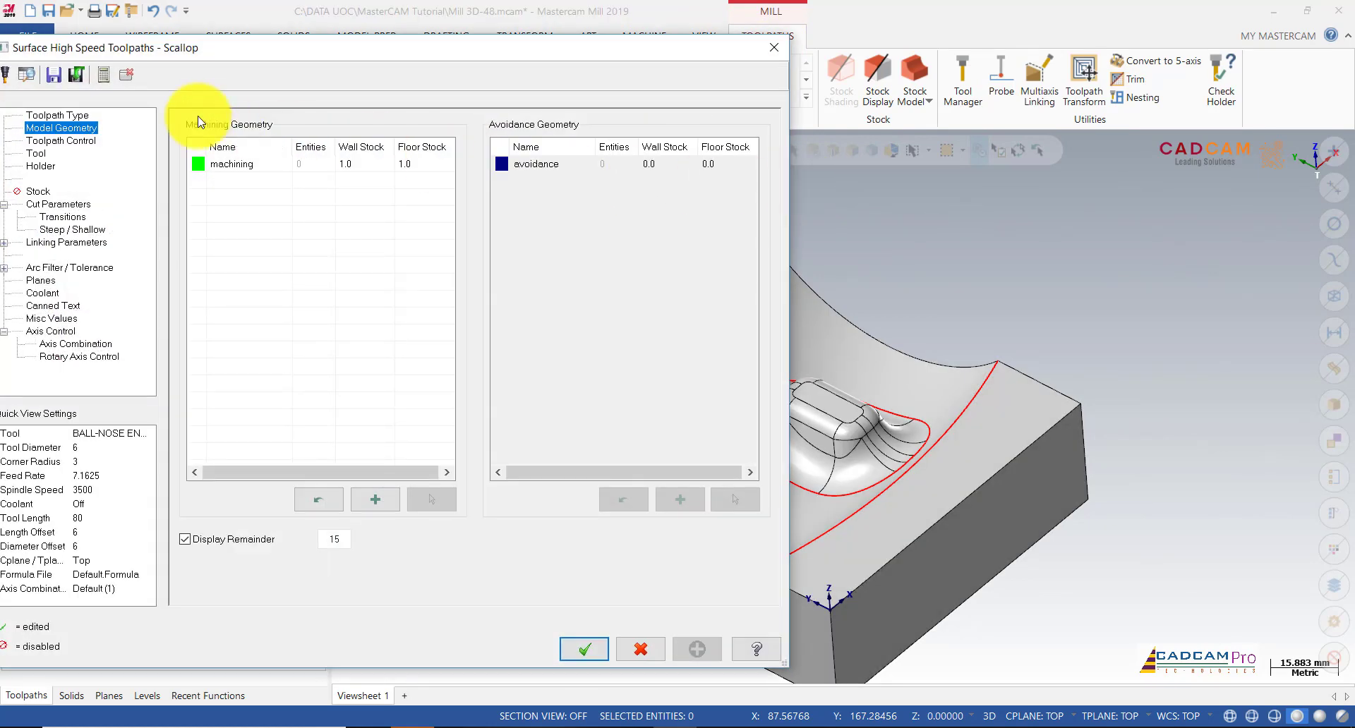
pyautogui.moveTo(177, 32); pyautogui.dragTo(376, 35)
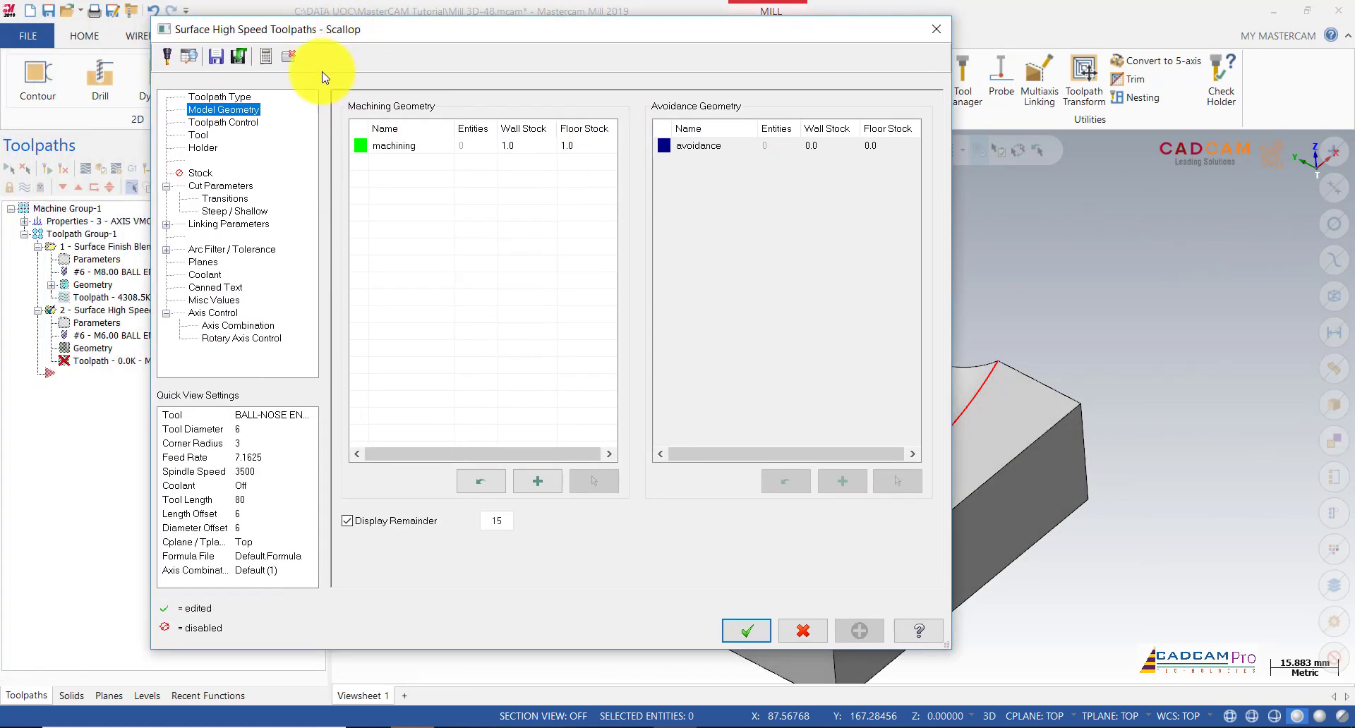
pyautogui.click(235, 97)
pyautogui.click(235, 111)
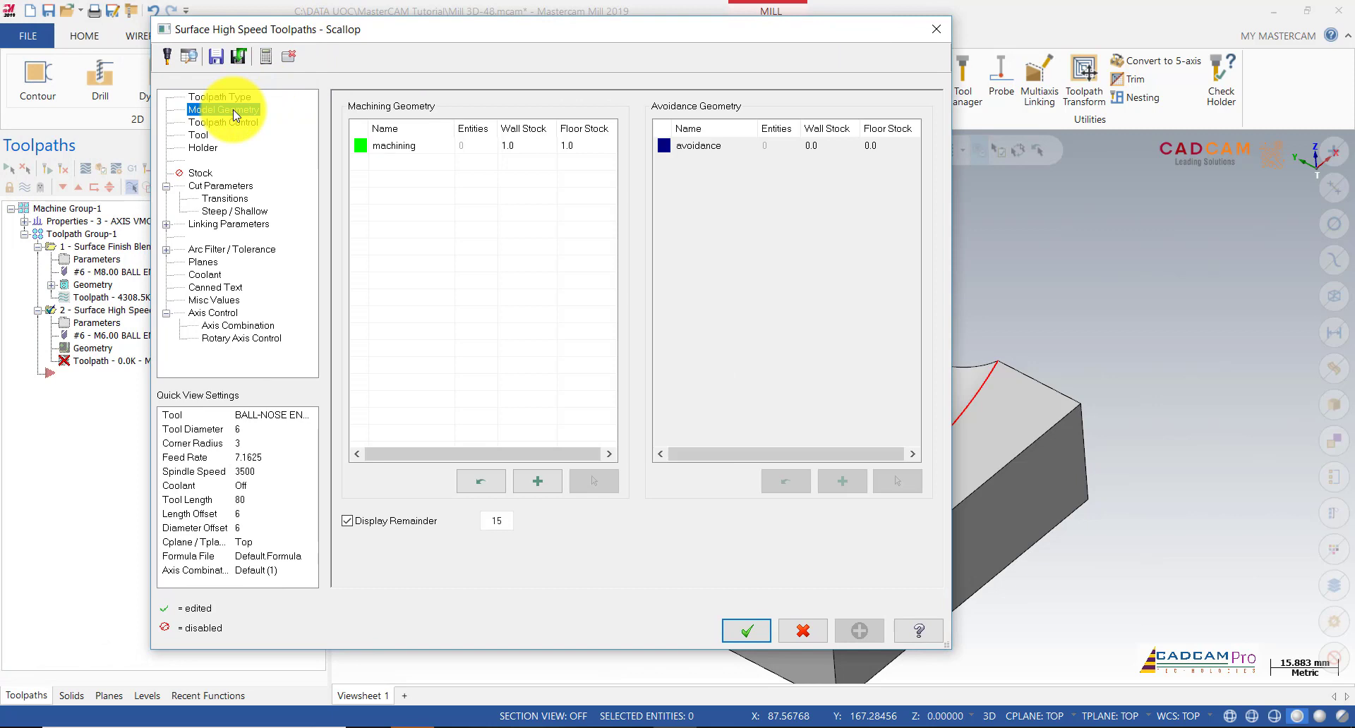
pyautogui.click(531, 148)
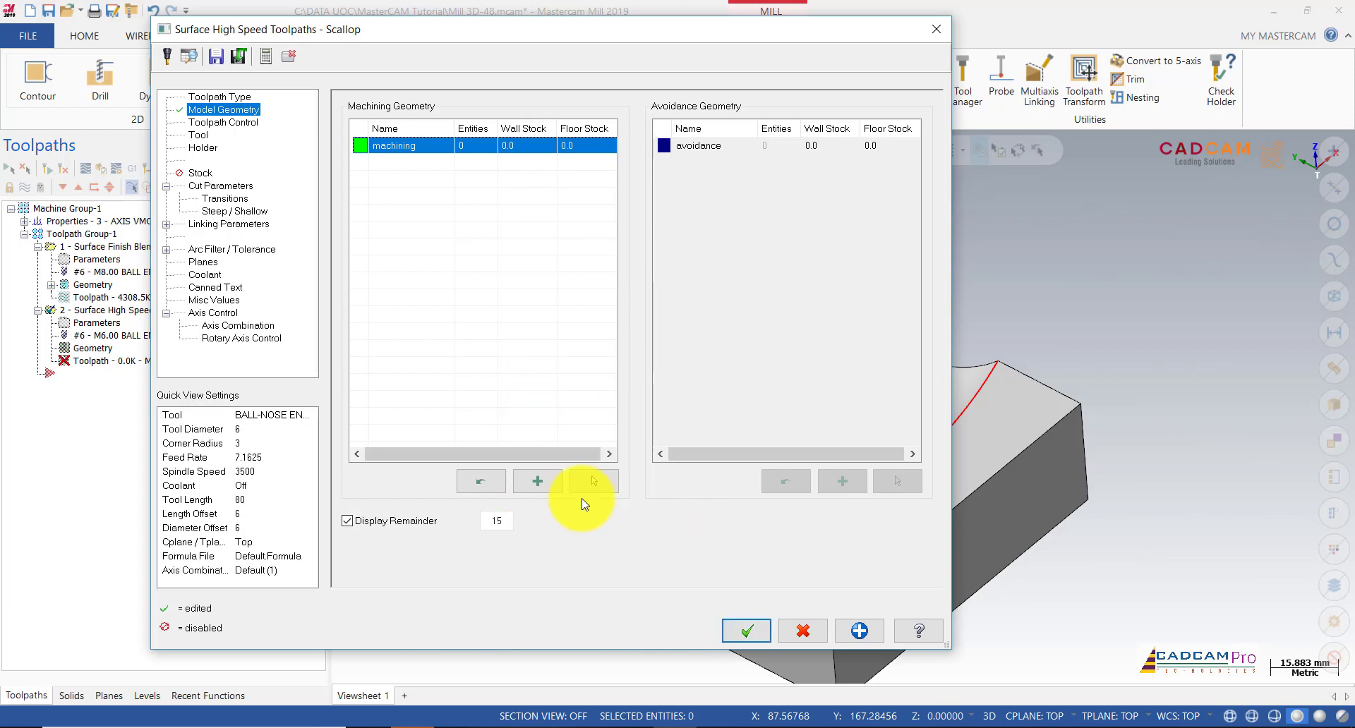
# Select all faces of the pocket and its central boss in the top view as the scallop operation's machining geometry.
pyautogui.click(593, 480)
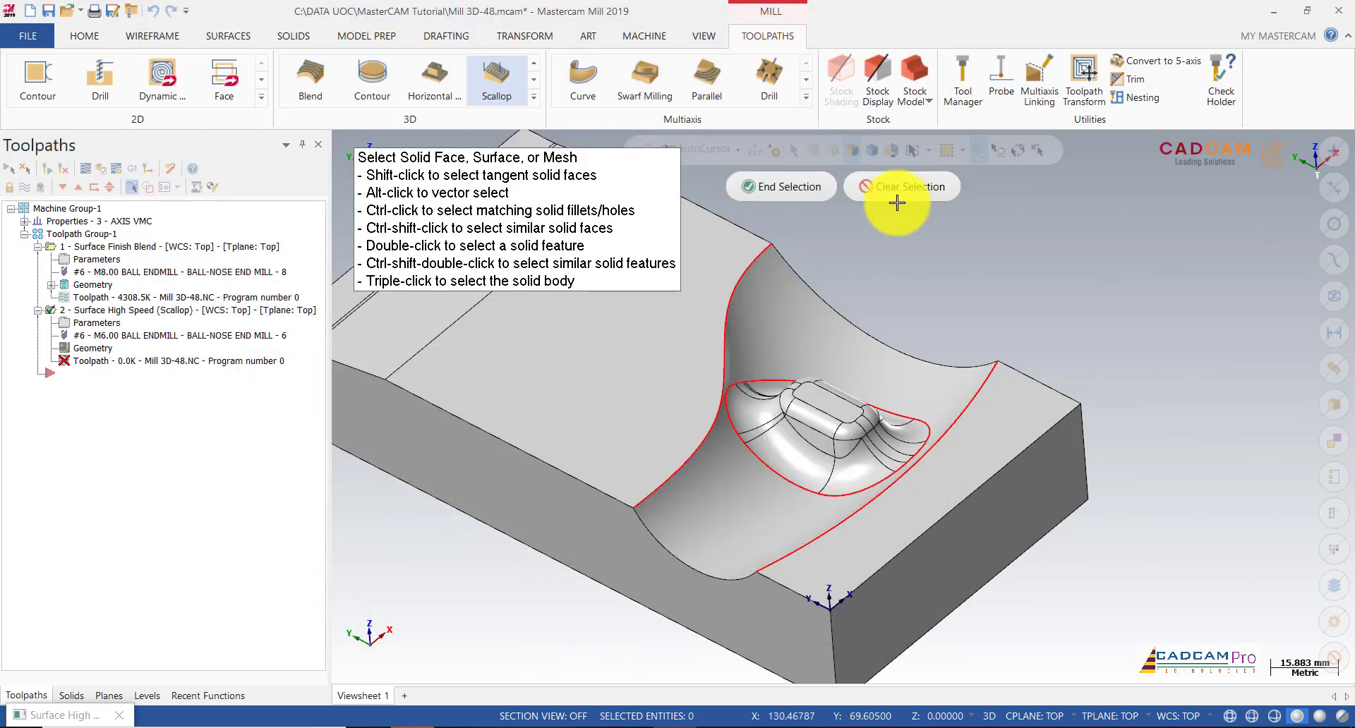
pyautogui.moveTo(880, 294); pyautogui.dragTo(1007, 288, button='middle')
pyautogui.rightClick(1016, 290)
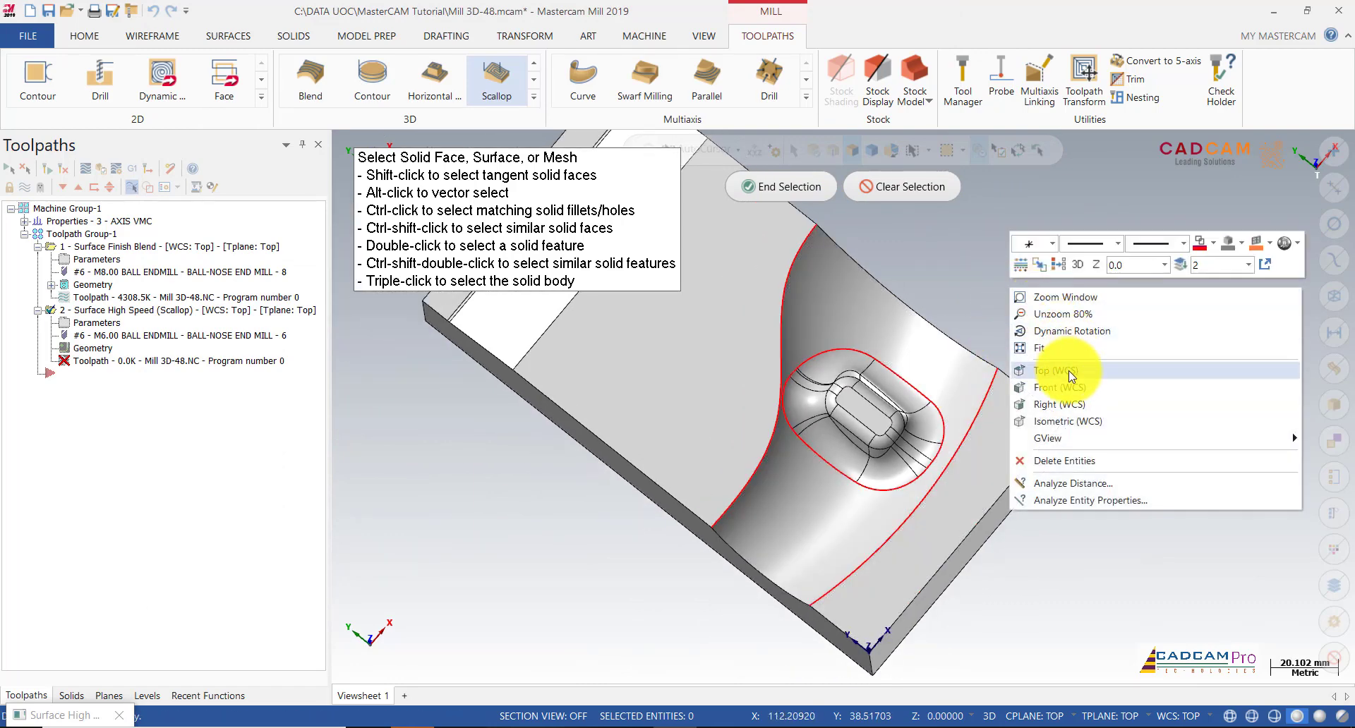
pyautogui.click(1101, 369)
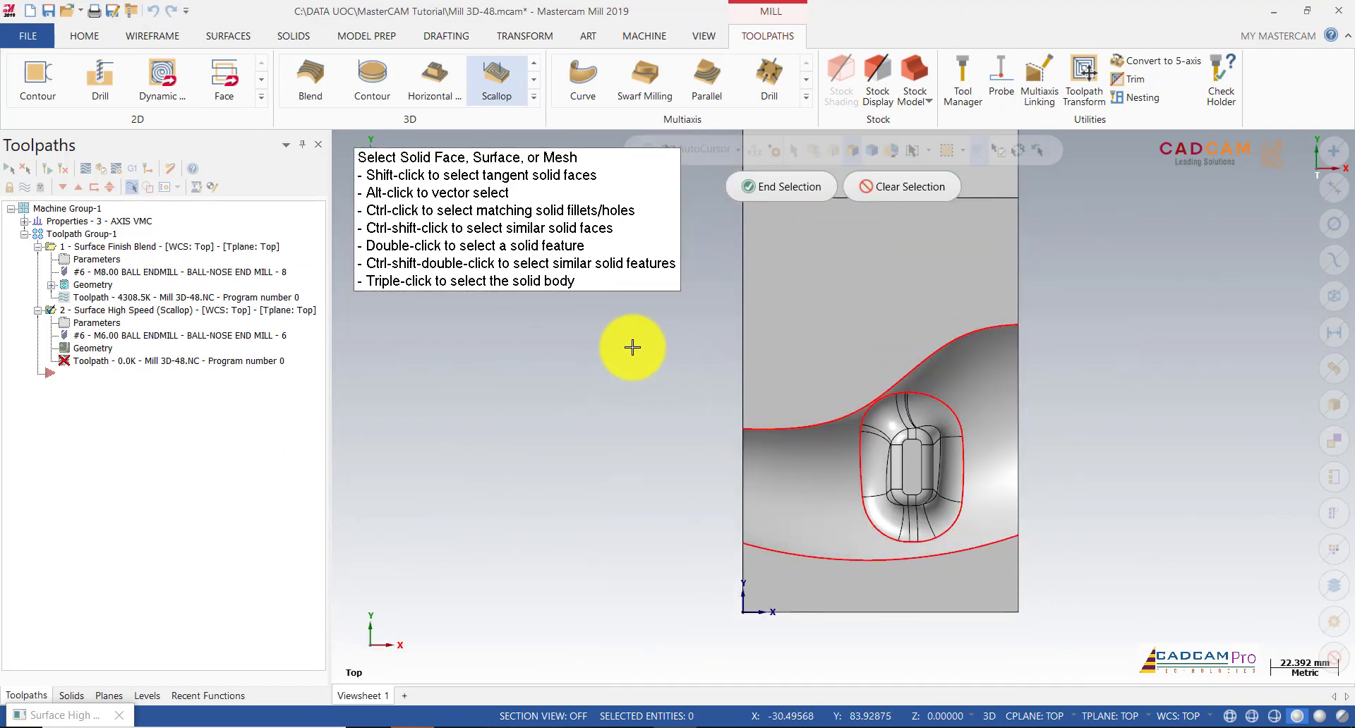
pyautogui.moveTo(623, 347); pyautogui.dragTo(988, 597)
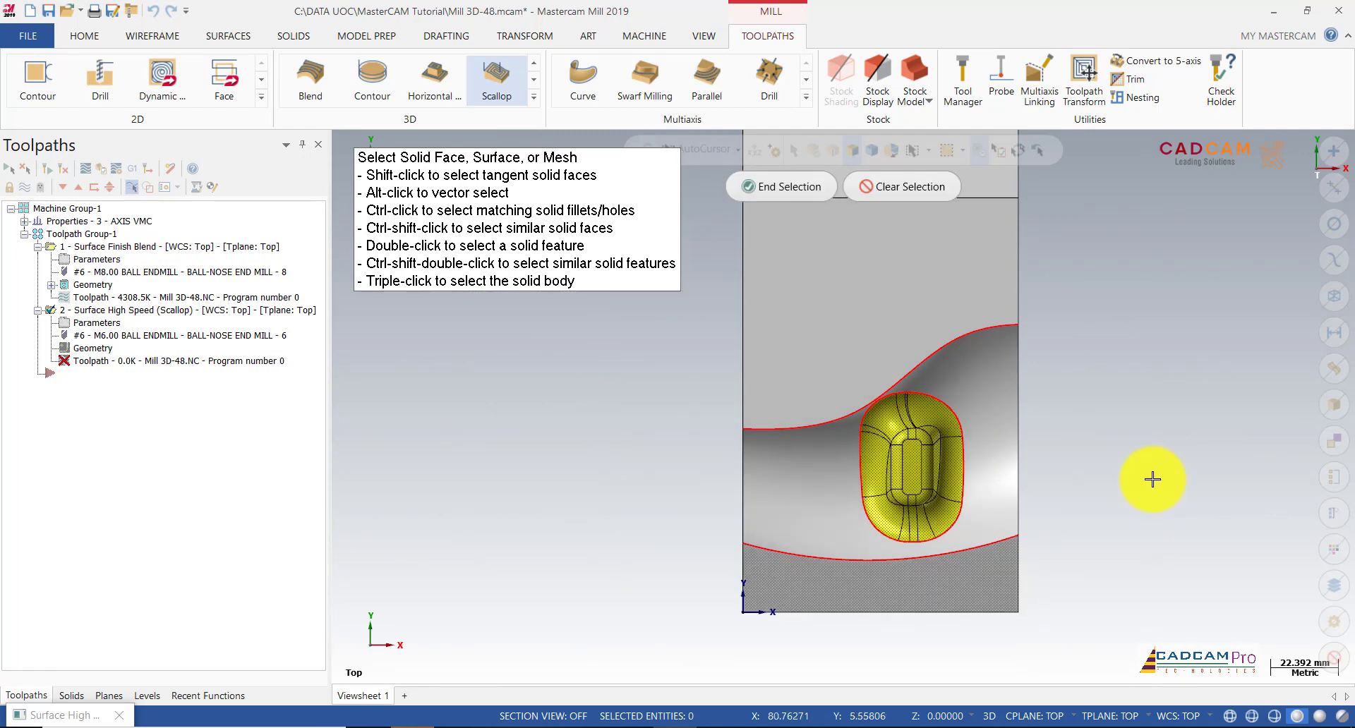
pyautogui.moveTo(1150, 478); pyautogui.dragTo(1231, 402, button='middle')
pyautogui.click(833, 197)
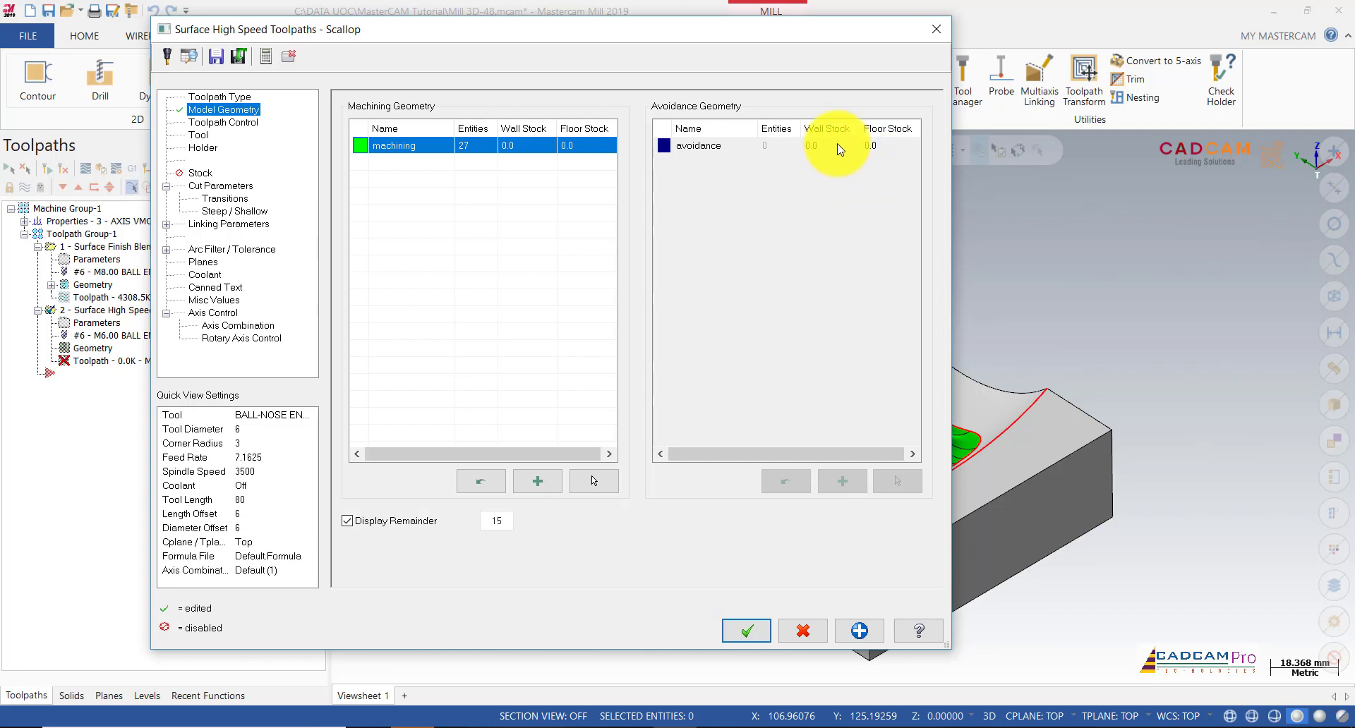
# Chain the closed curve around the pocket's rim as the scallop toolpath's containment boundary.
pyautogui.click(223, 122)
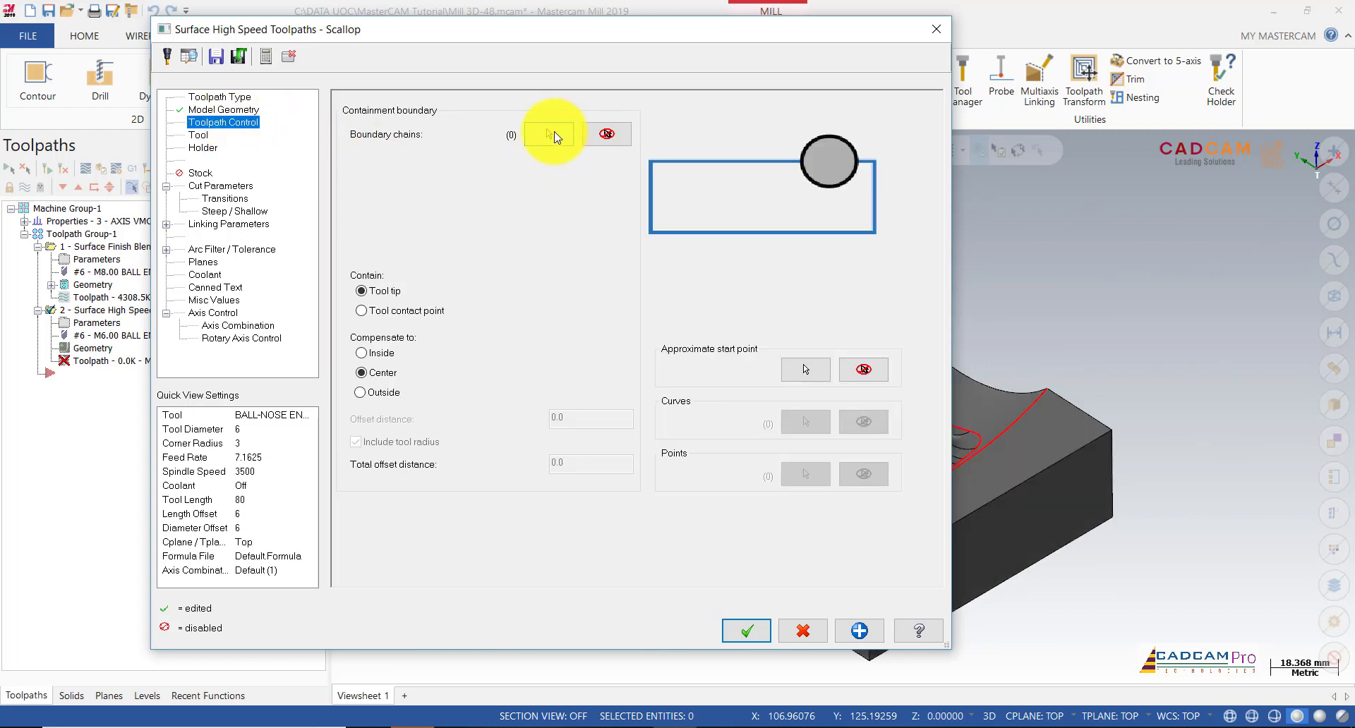
pyautogui.click(554, 135)
pyautogui.click(830, 432)
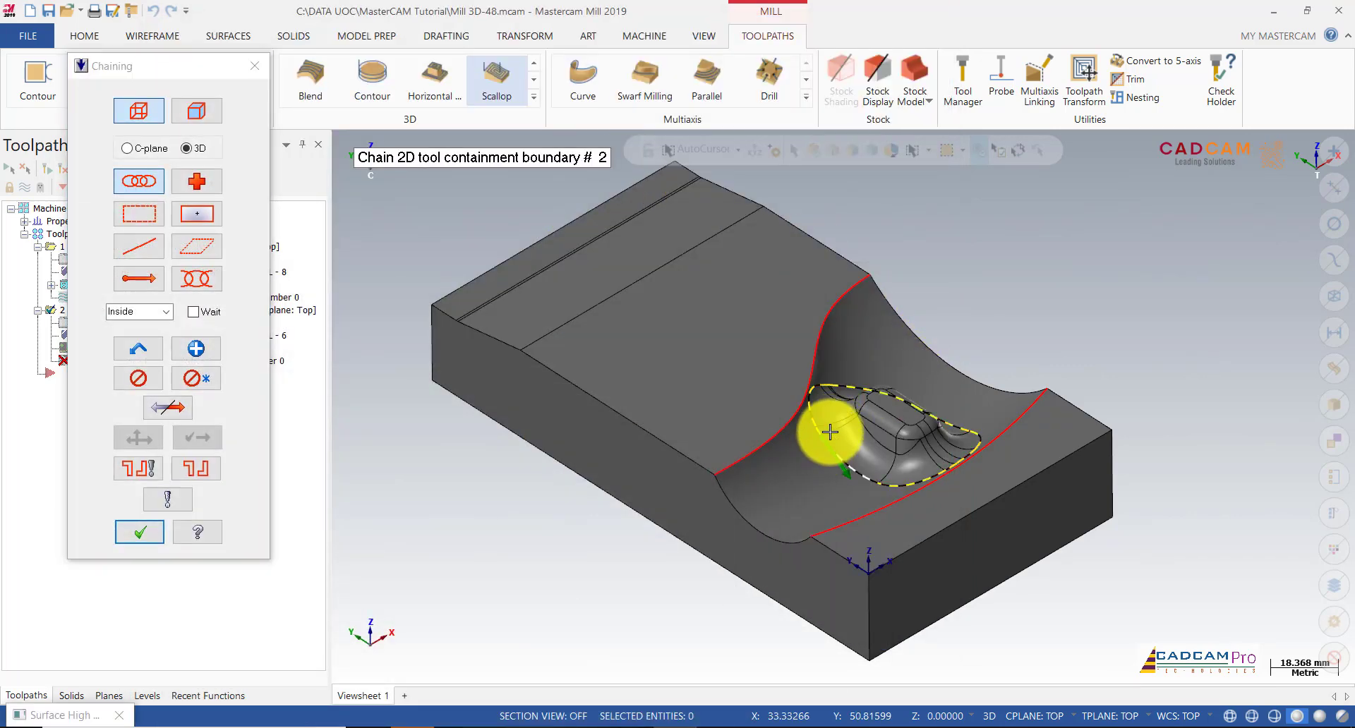
pyautogui.click(158, 534)
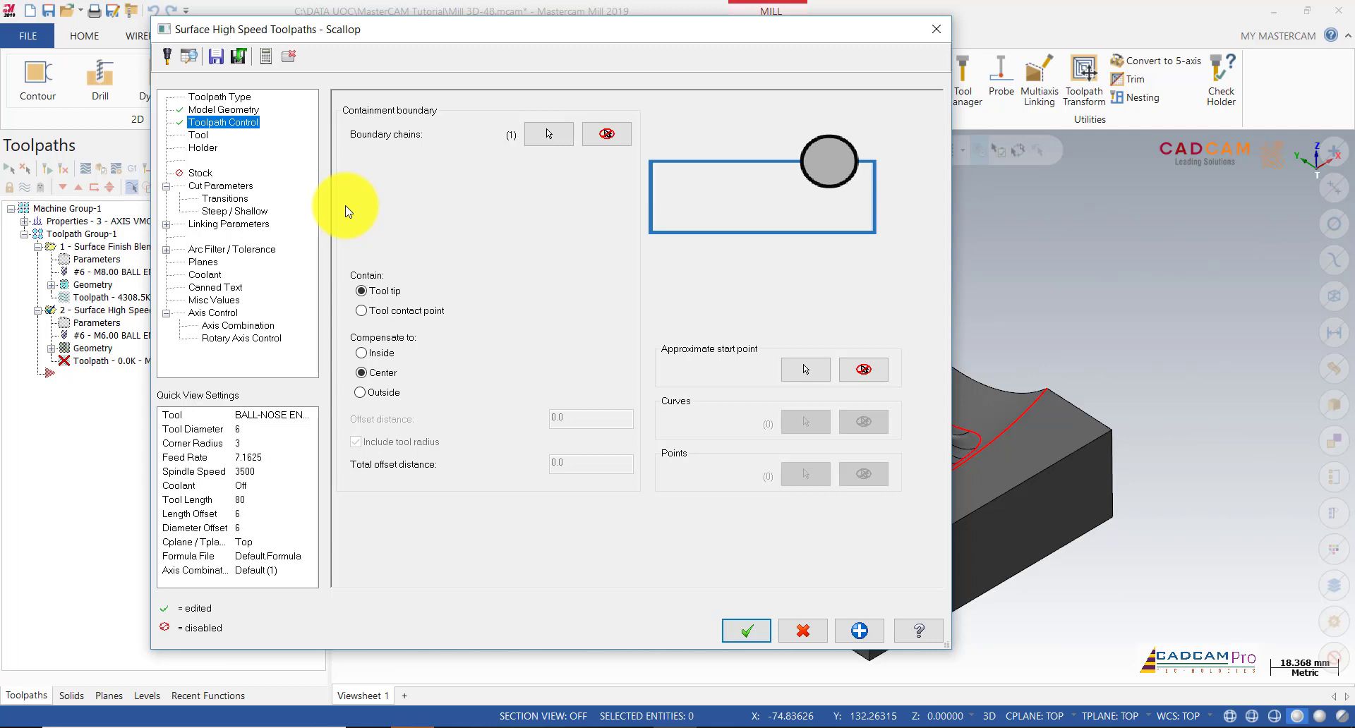
# Assign BALL-NOSE END MILL - 6 and the B2C3-0032 holder to the scallop operation.
pyautogui.click(199, 136)
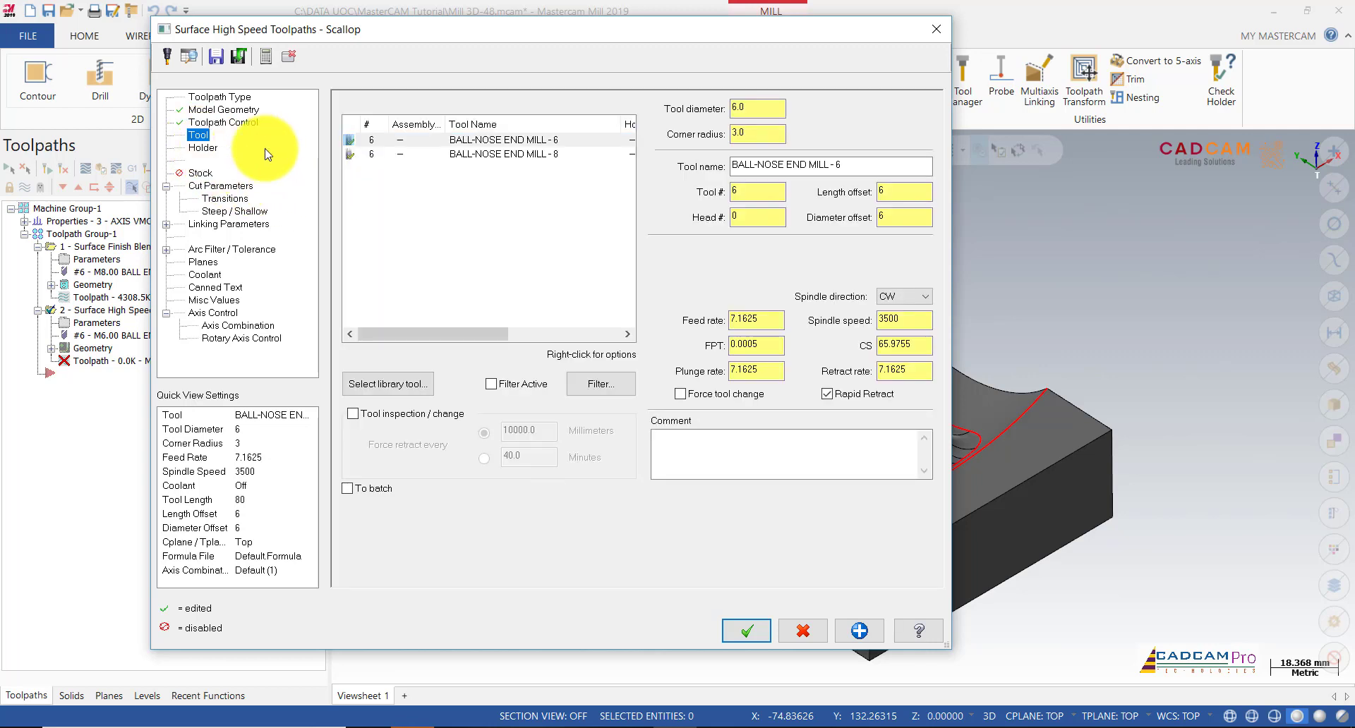
pyautogui.click(484, 141)
pyautogui.click(206, 147)
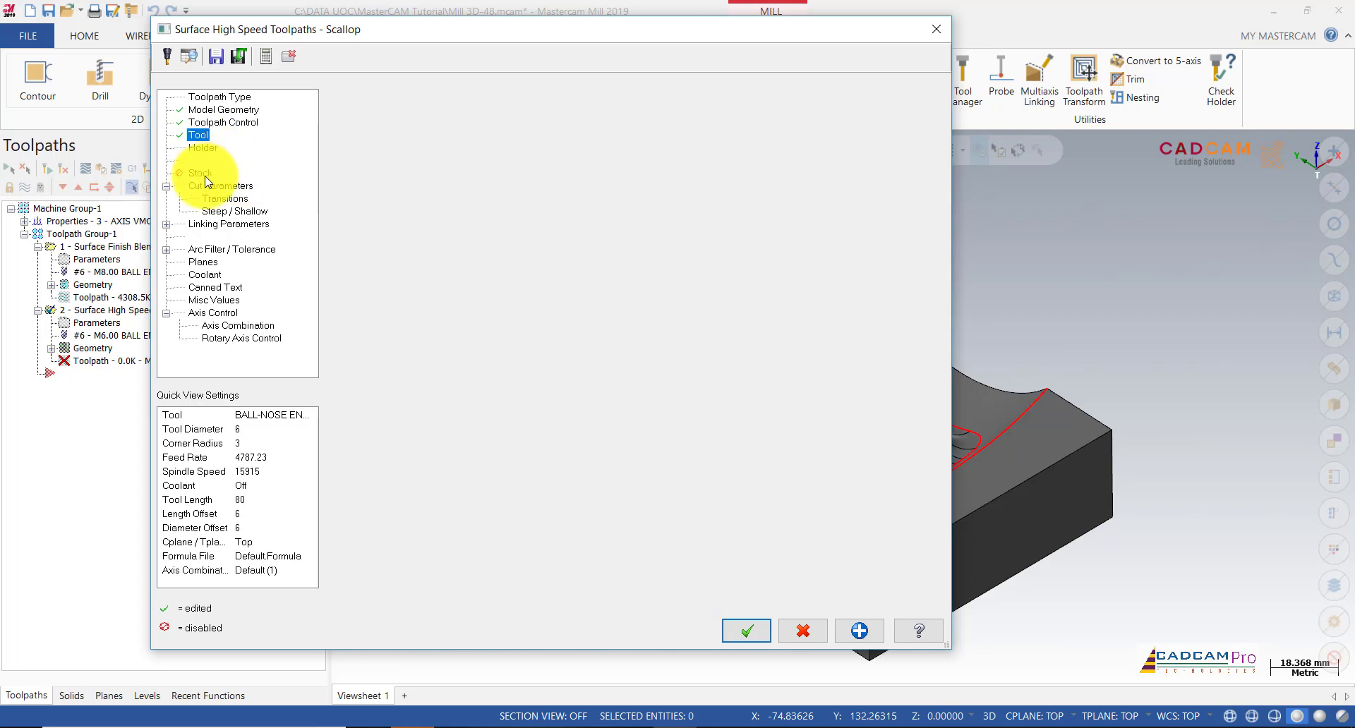
pyautogui.click(202, 174)
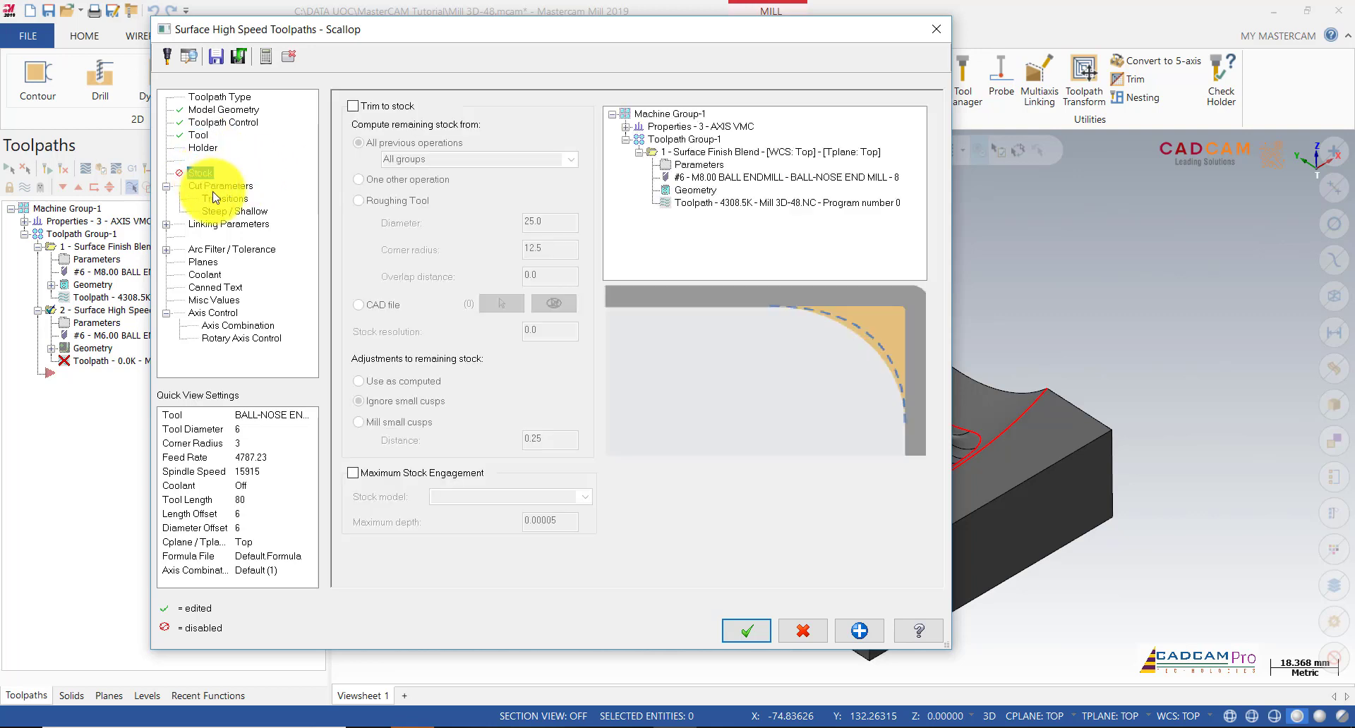
pyautogui.click(204, 148)
pyautogui.click(386, 187)
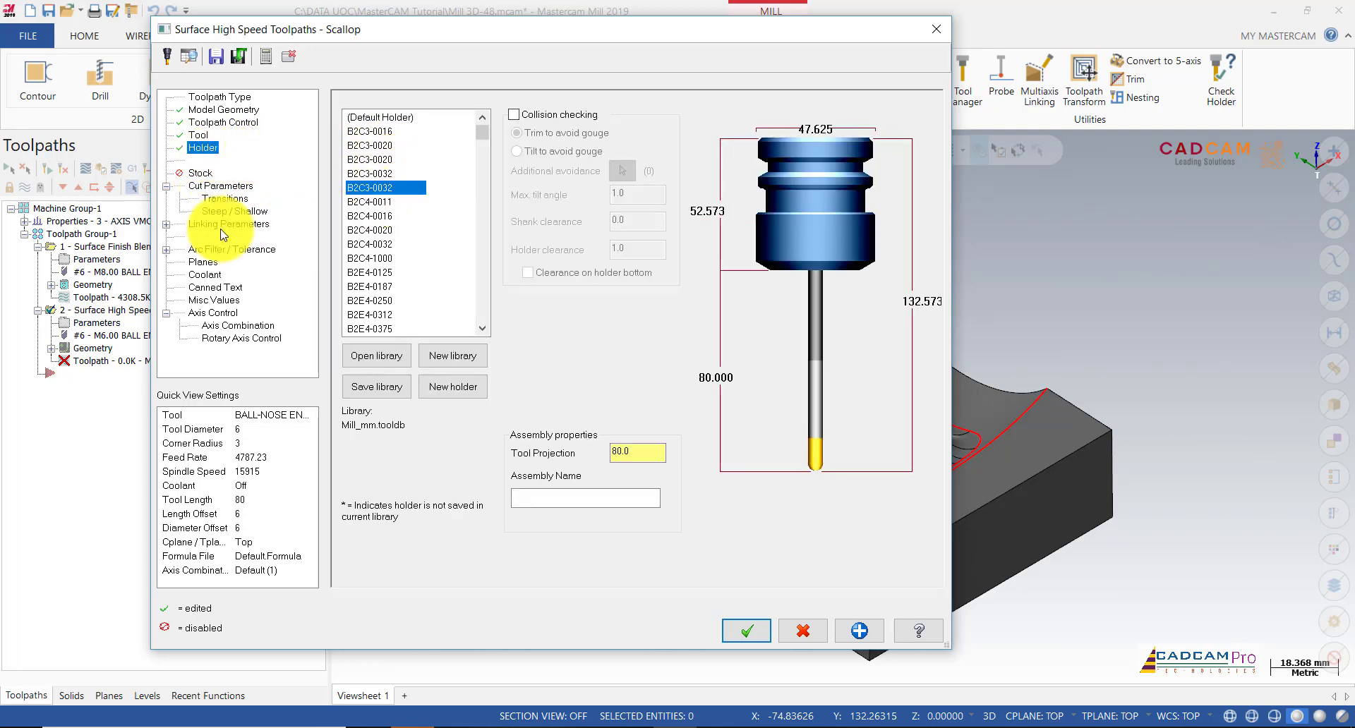
# Set the scallop operation's cut method to Zigzag and its stepover to 0.25.
pyautogui.click(227, 186)
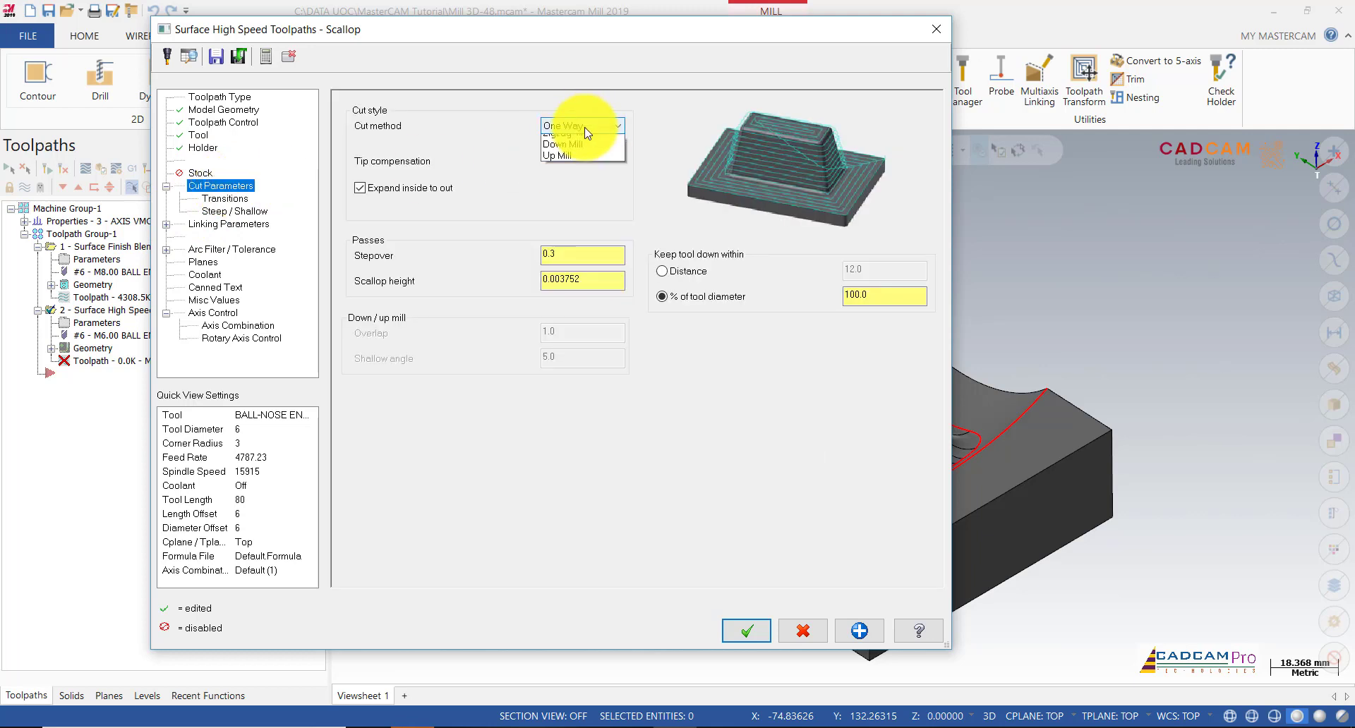
pyautogui.doubleClick(583, 254)
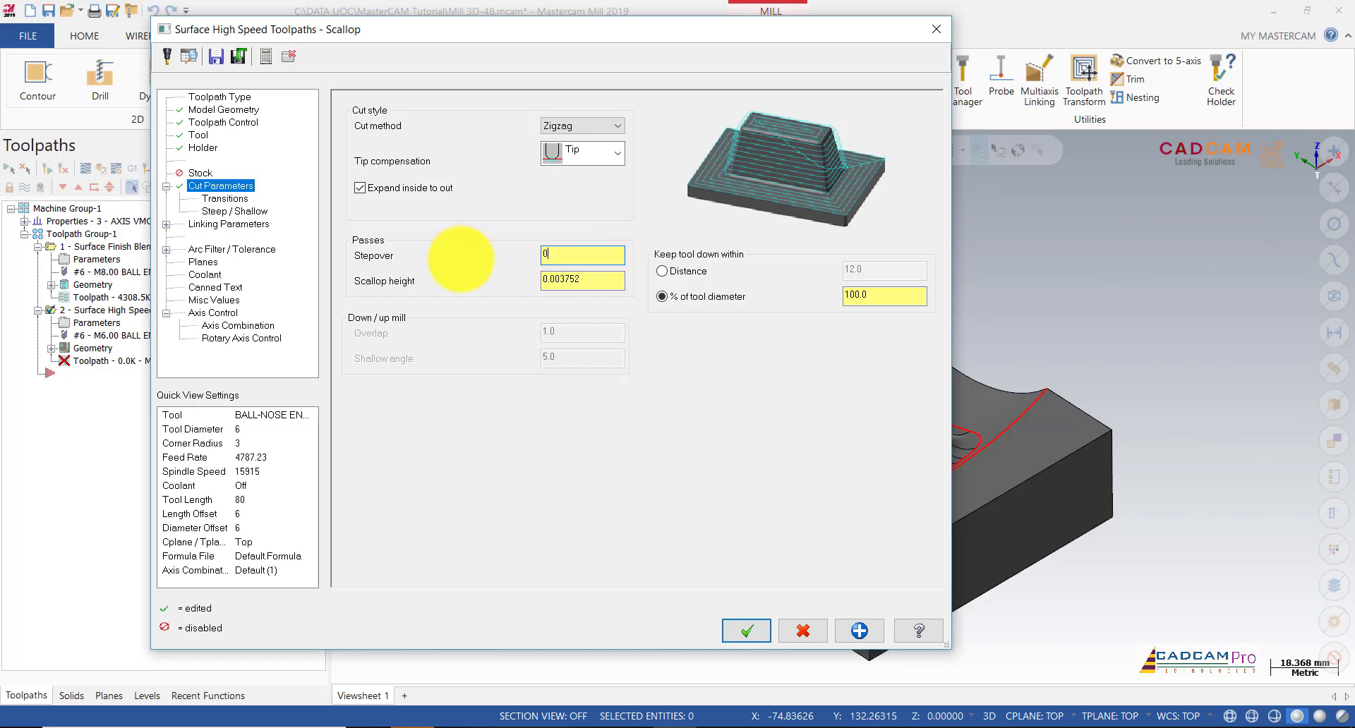
pyautogui.moveTo(555, 281); pyautogui.dragTo(587, 282)
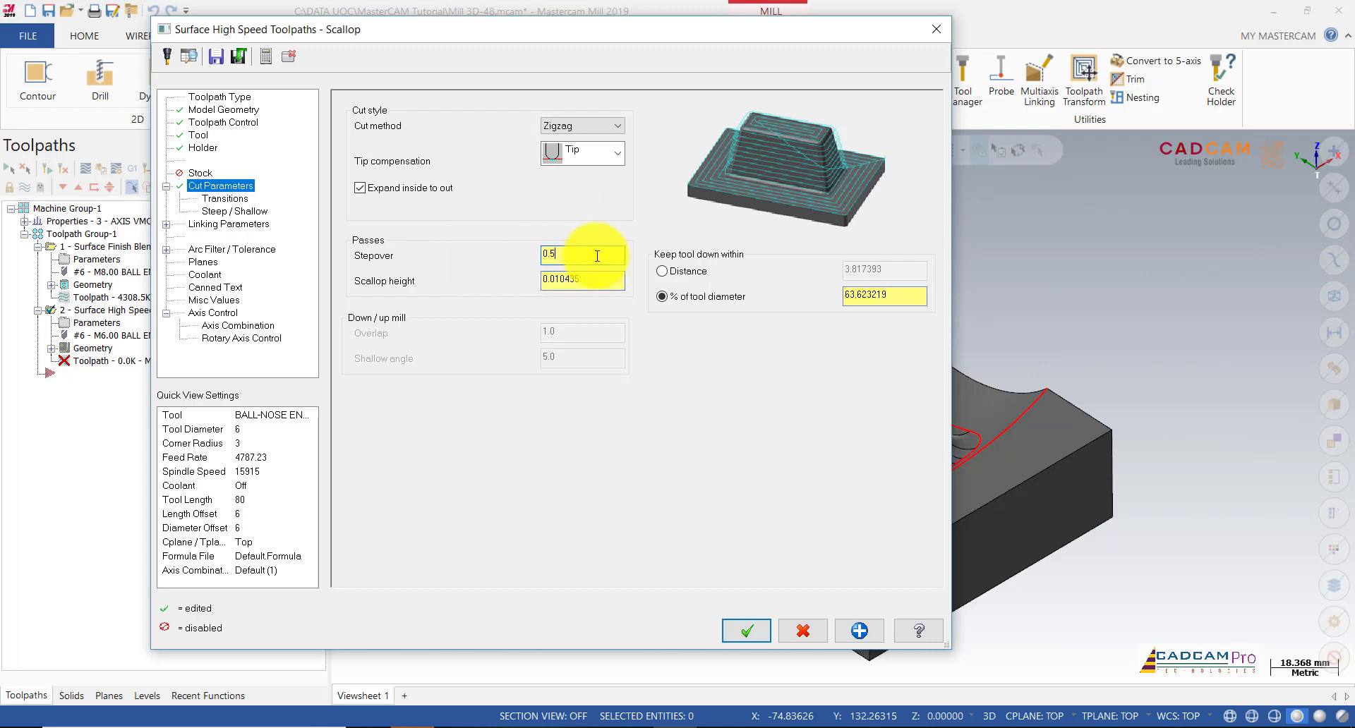
pyautogui.doubleClick(584, 255)
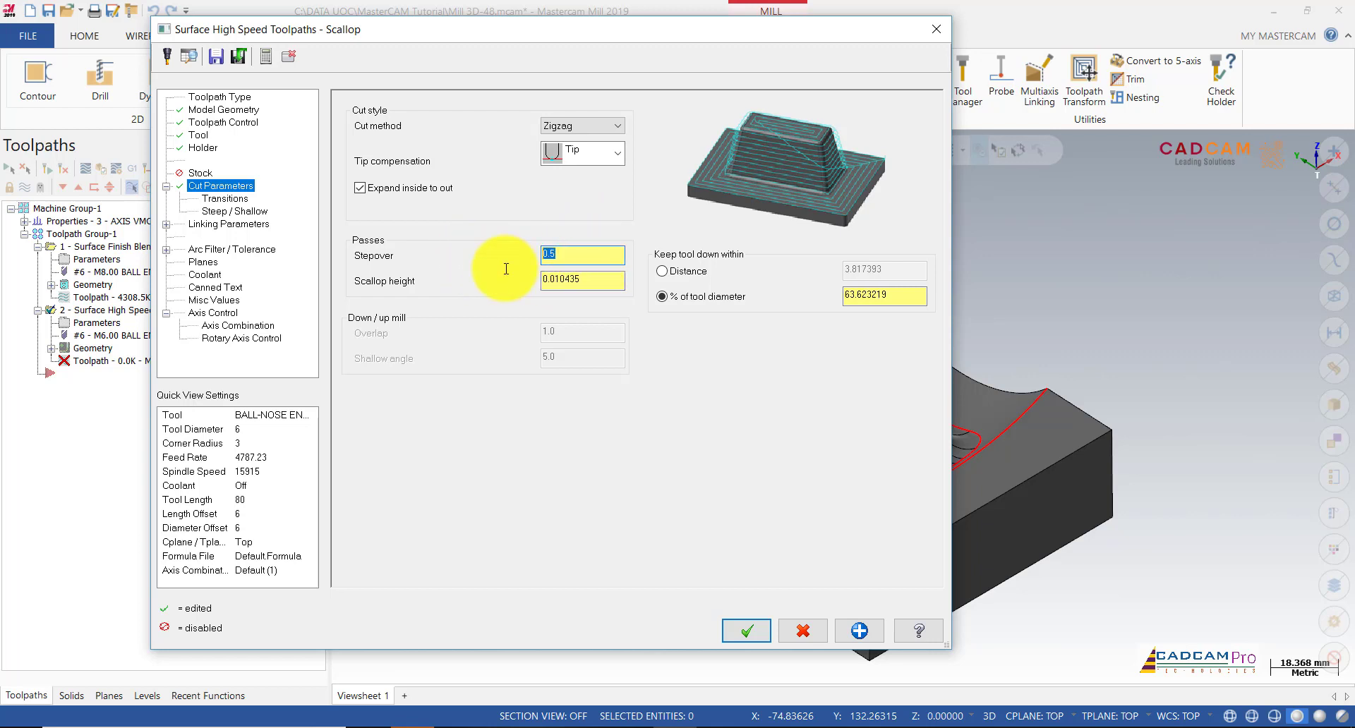
pyautogui.write('0.25')
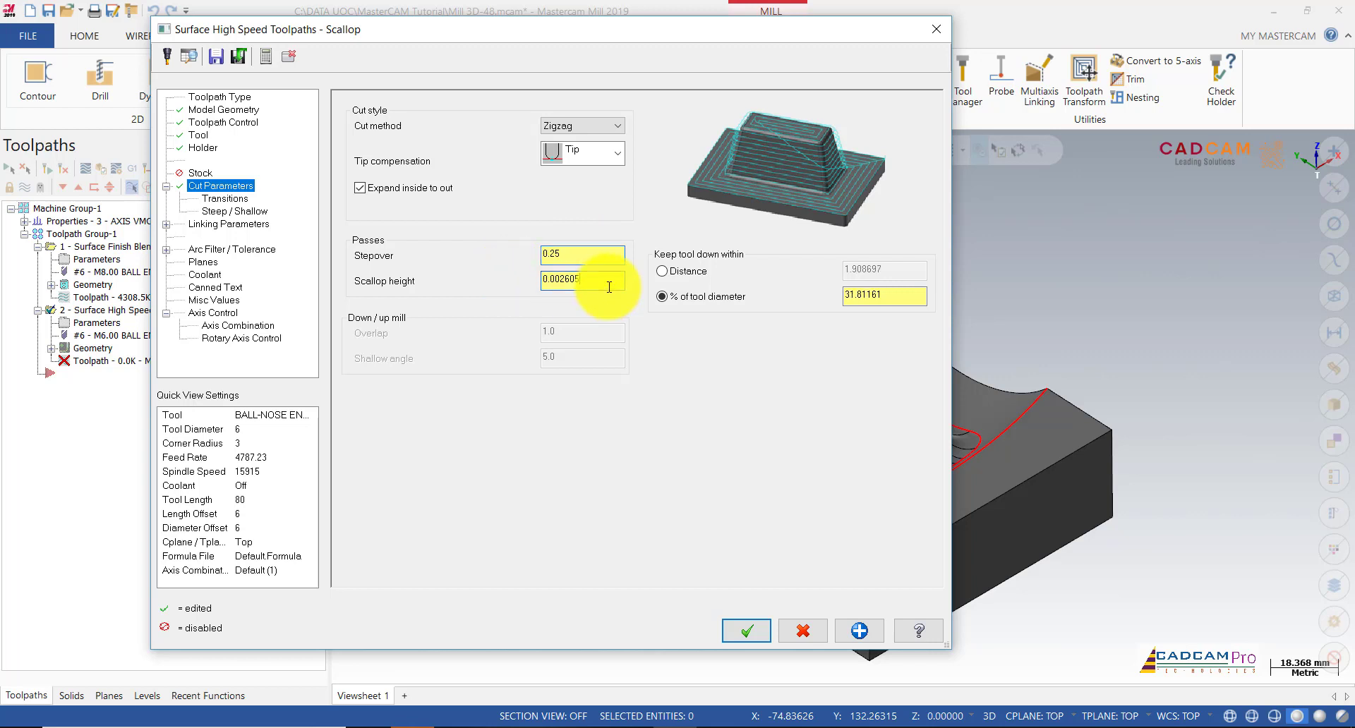
# Review the scallop operation's transition, steep/shallow, linking, tolerance and plane settings, and generate the toolpath.
pyautogui.click(225, 198)
pyautogui.click(230, 211)
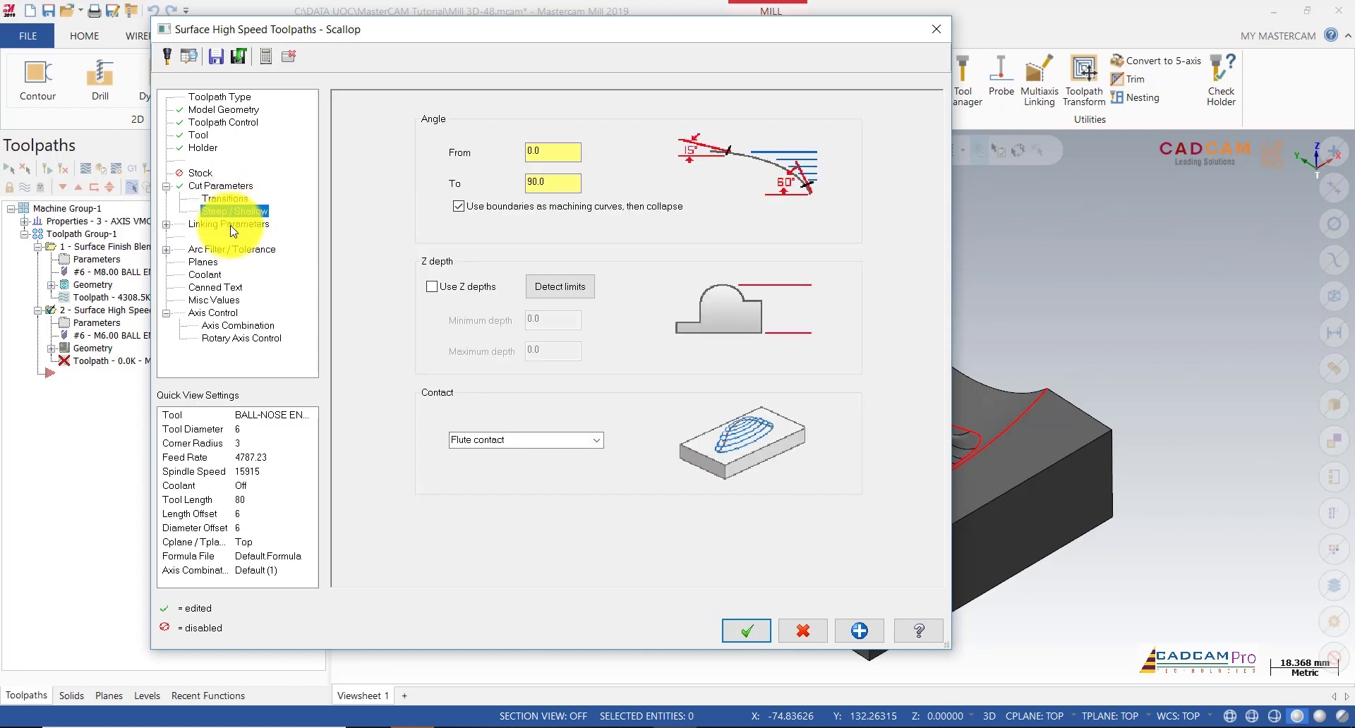
pyautogui.click(230, 225)
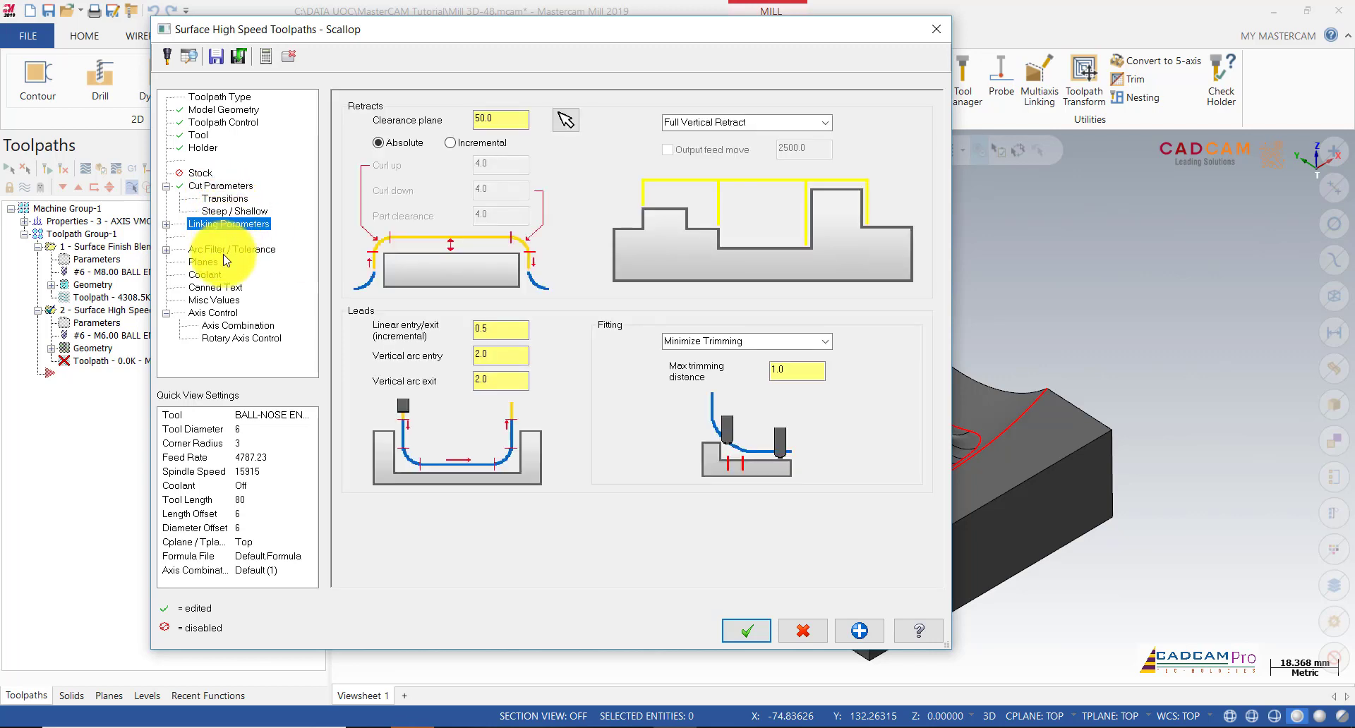
pyautogui.click(224, 250)
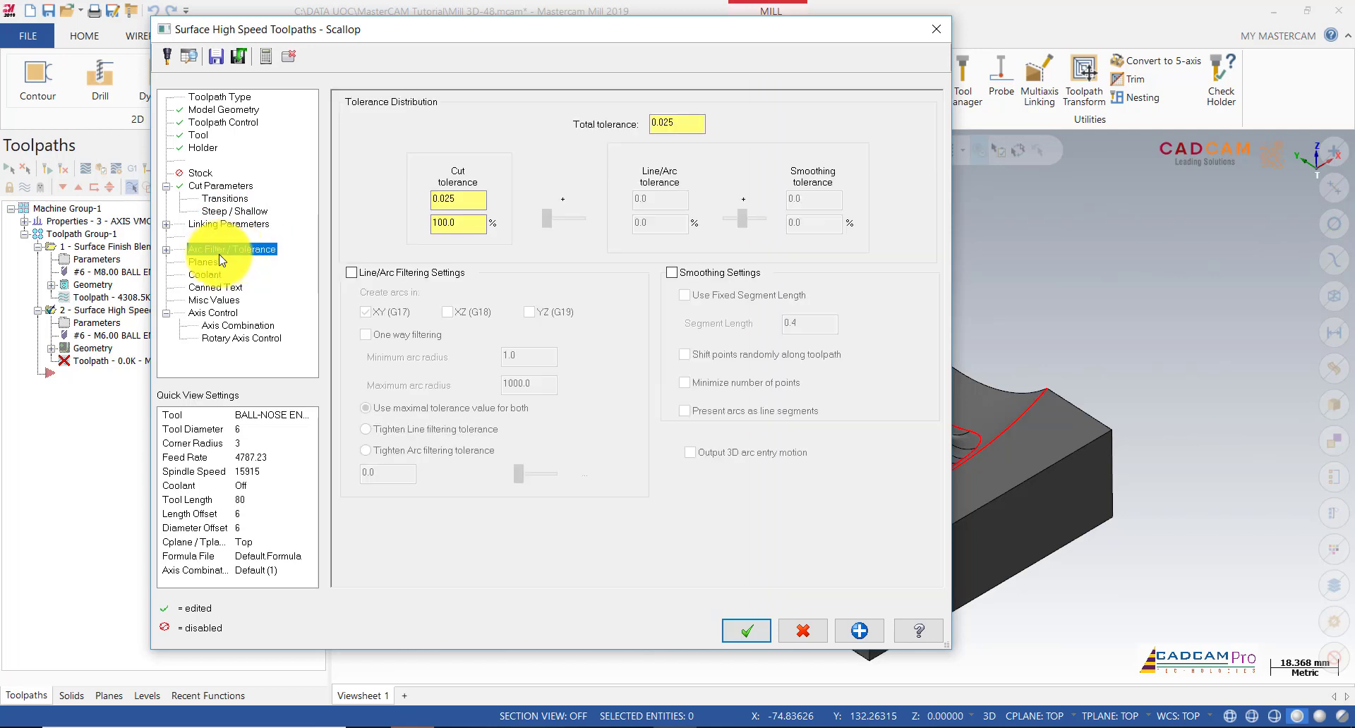
pyautogui.click(211, 264)
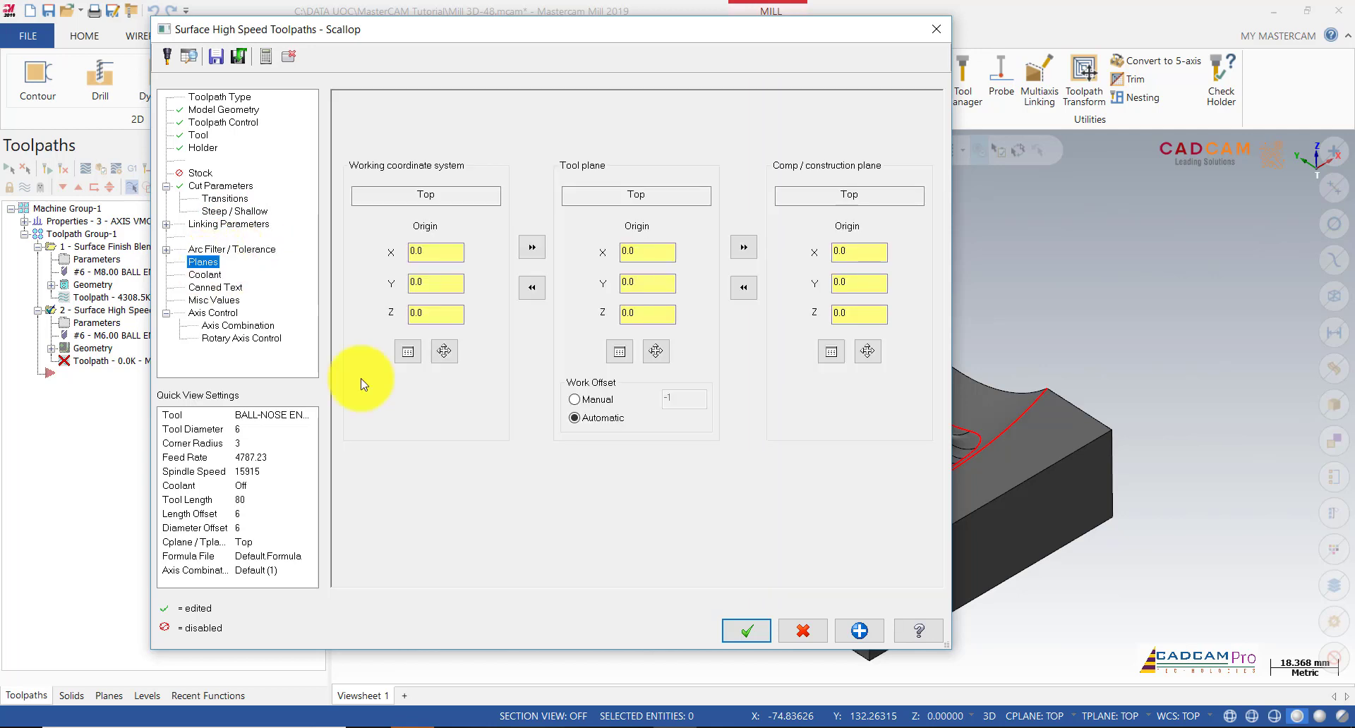
pyautogui.click(746, 630)
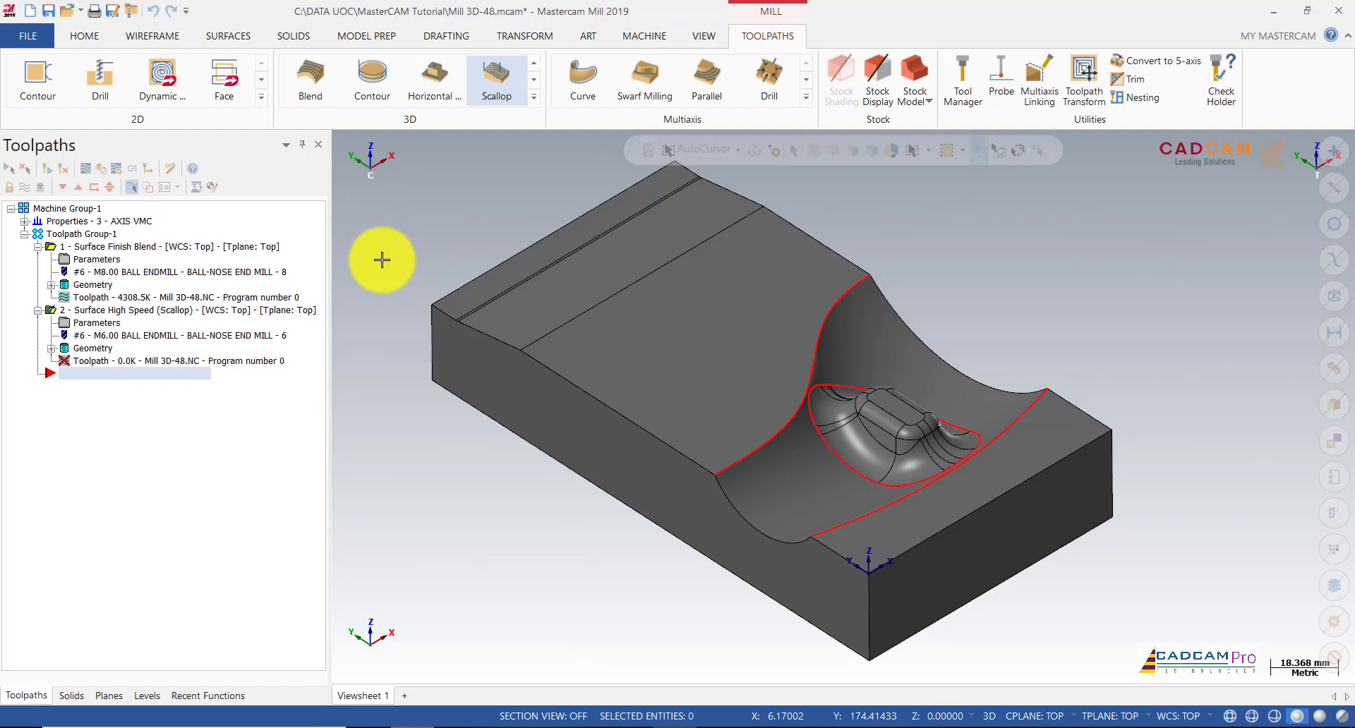
# Examine the scallop toolpath's passes and the transitions between them over the pocket and its central boss.
pyautogui.click(105, 310)
pyautogui.scroll(1, 936, 387)
pyautogui.scroll(4, 887, 463)
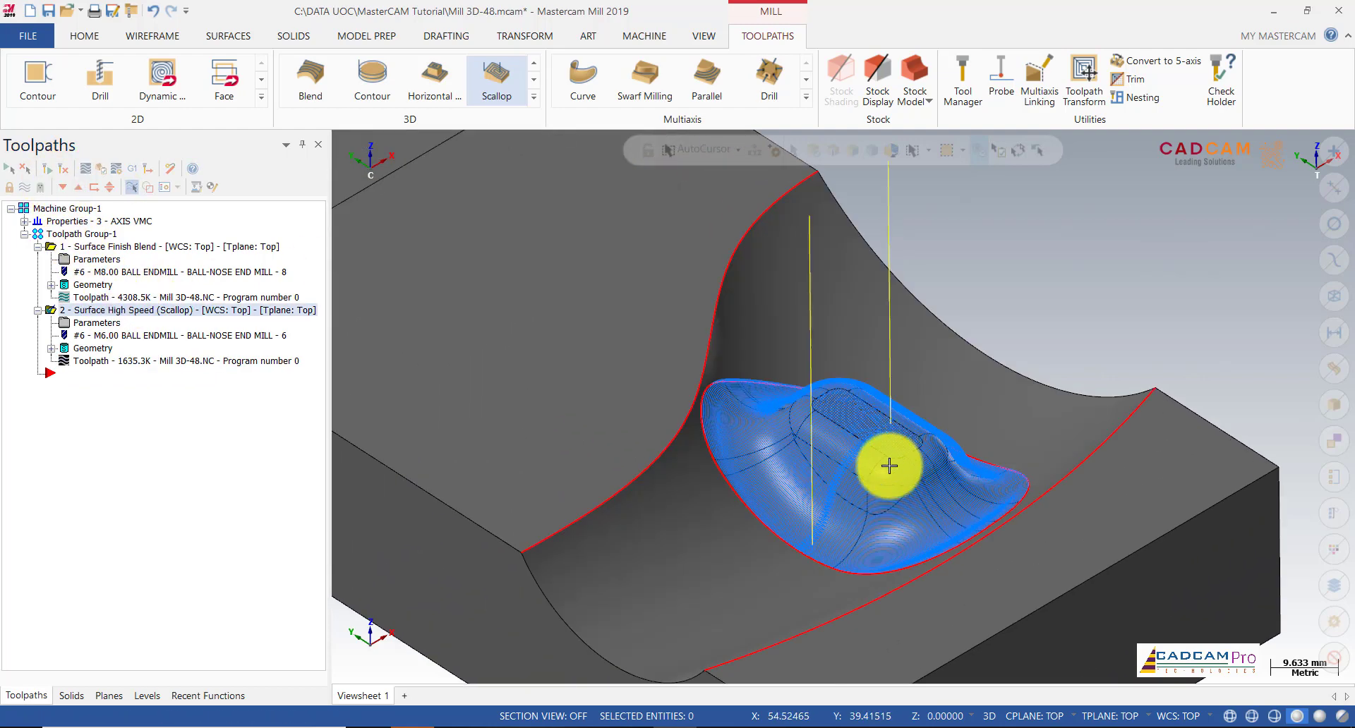
pyautogui.moveTo(858, 481)
pyautogui.mouseDown(button='middle')
pyautogui.moveTo(859, 514)
pyautogui.moveTo(875, 514)
pyautogui.moveTo(876, 482)
pyautogui.mouseUp(button='middle')
pyautogui.scroll(6, 898, 360)
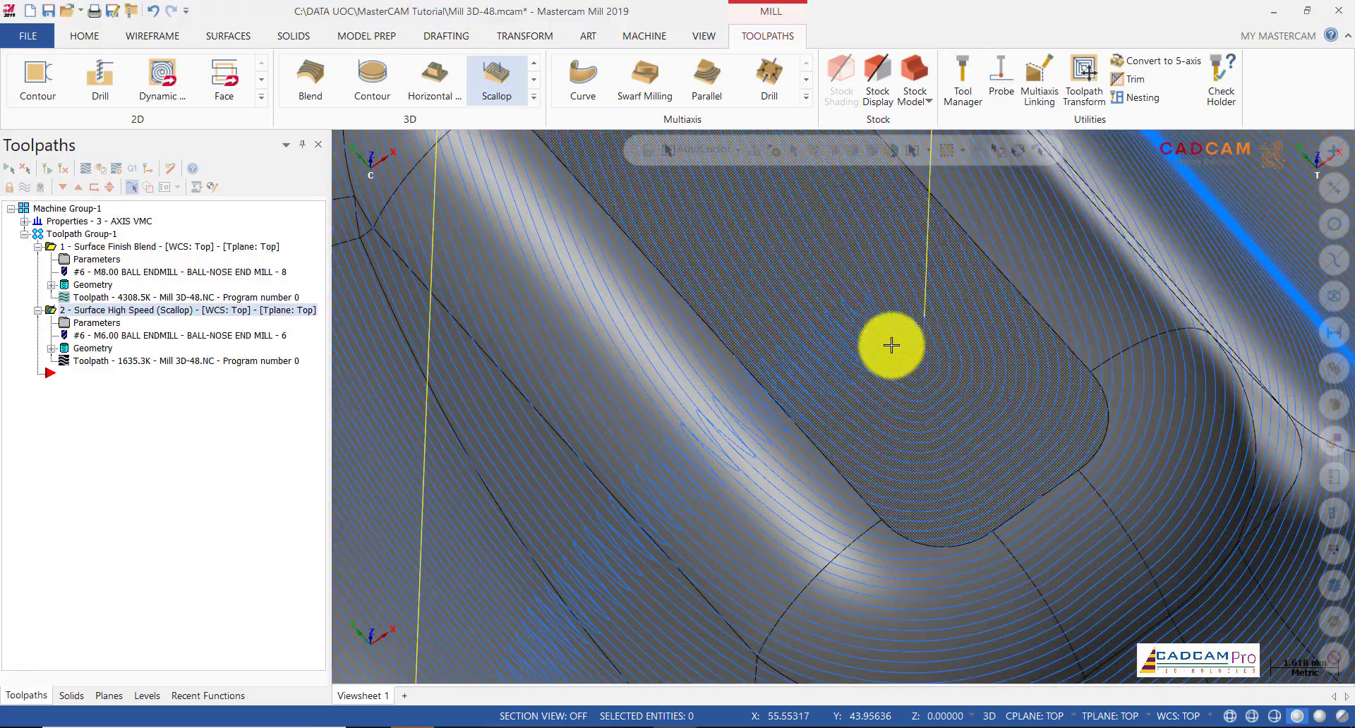
pyautogui.moveTo(890, 355); pyautogui.dragTo(840, 403, button='middle')
pyautogui.scroll(-3, 888, 297)
# Set the scallop operation's transition between passes to Straight and regenerate the toolpath.
pyautogui.click(106, 326)
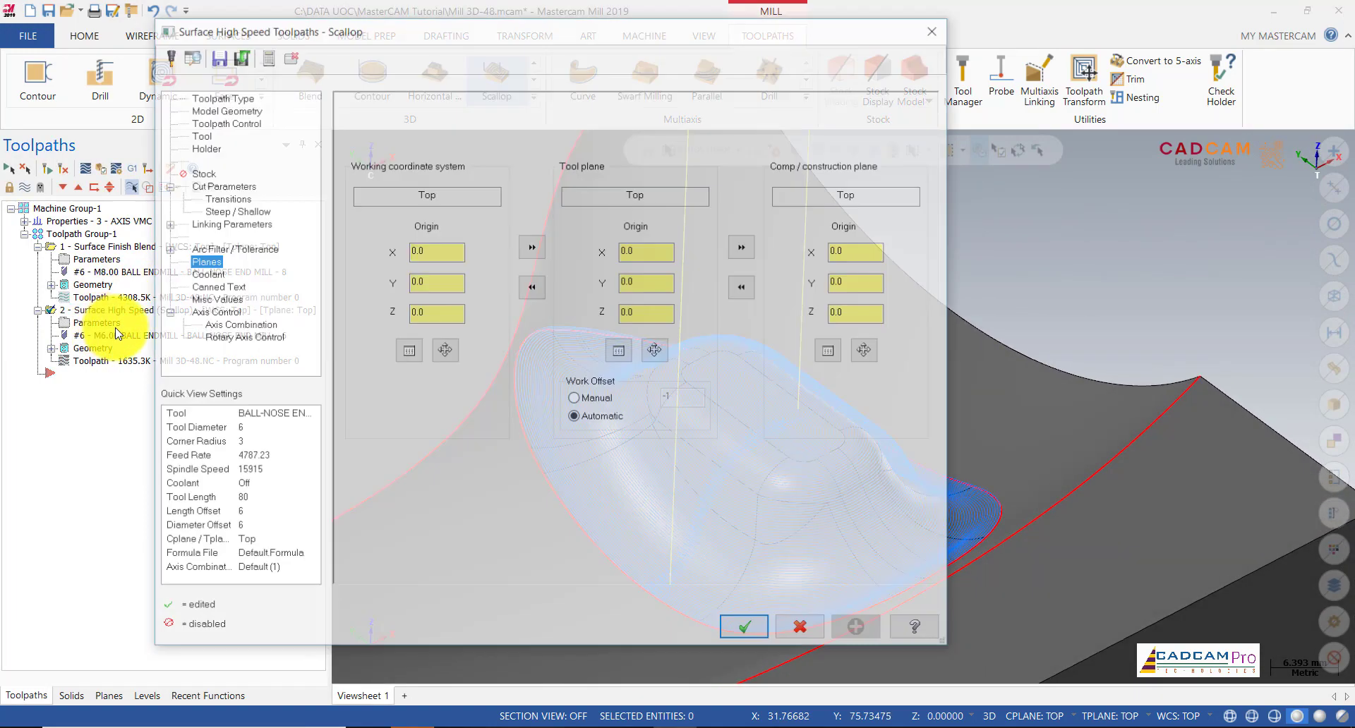
pyautogui.click(223, 186)
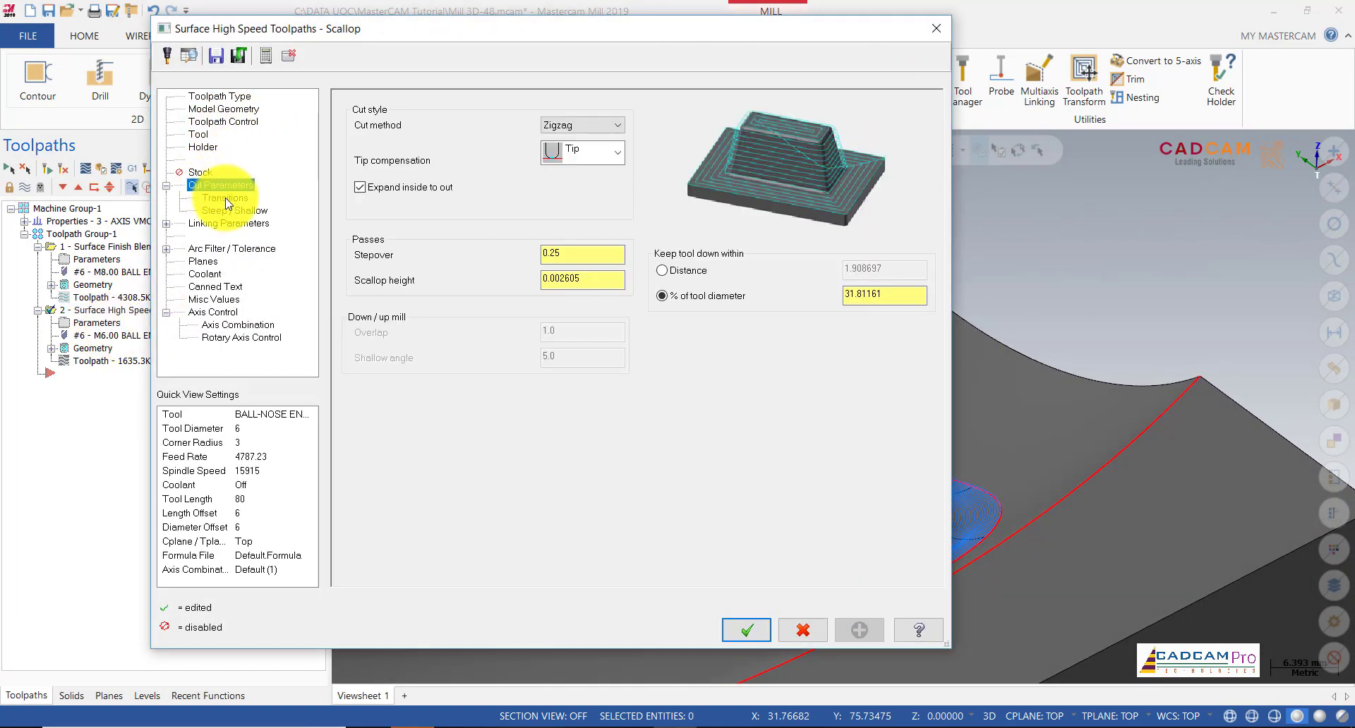
pyautogui.click(226, 198)
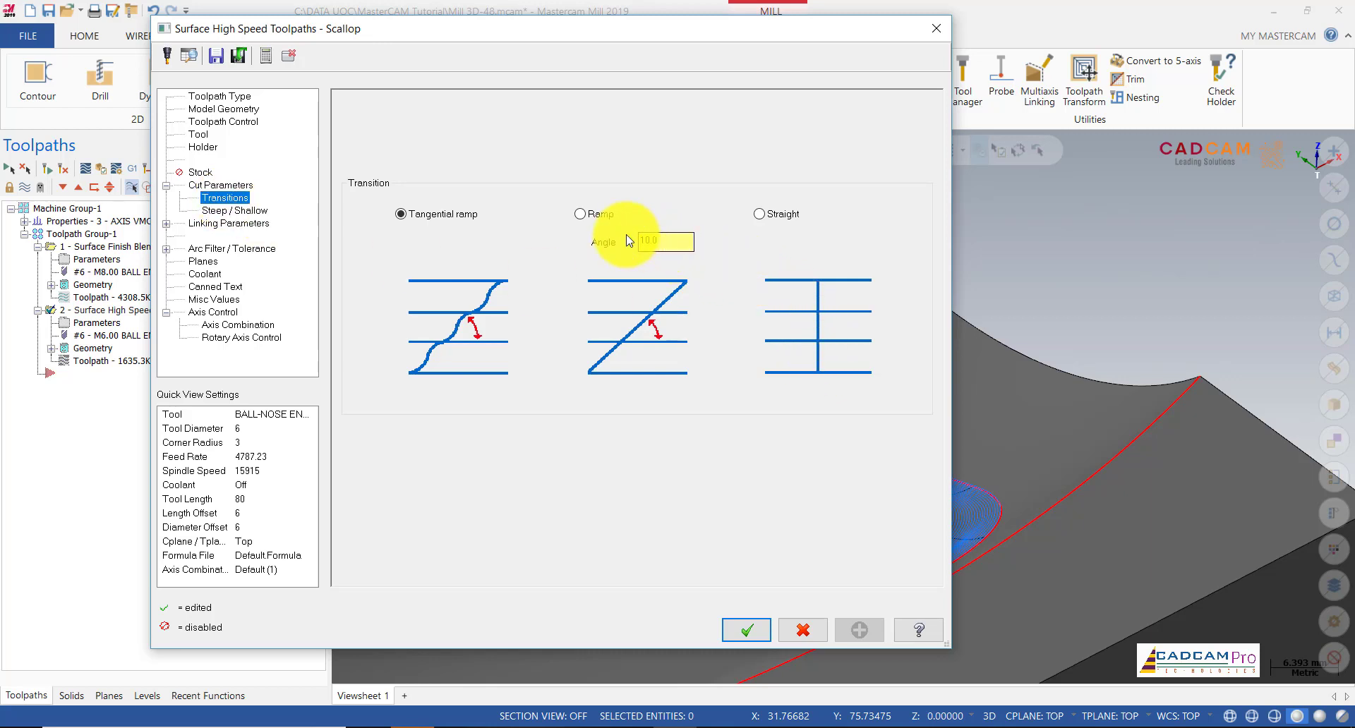
pyautogui.click(760, 214)
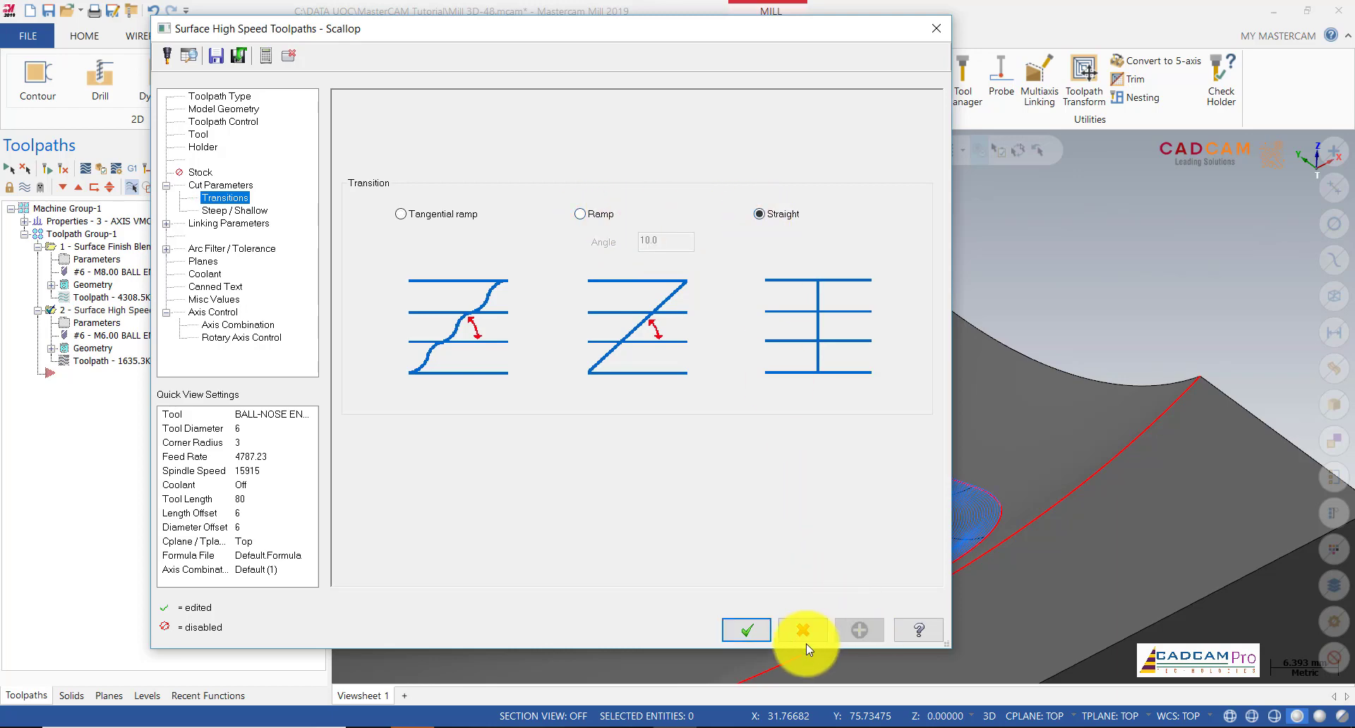
pyautogui.click(749, 631)
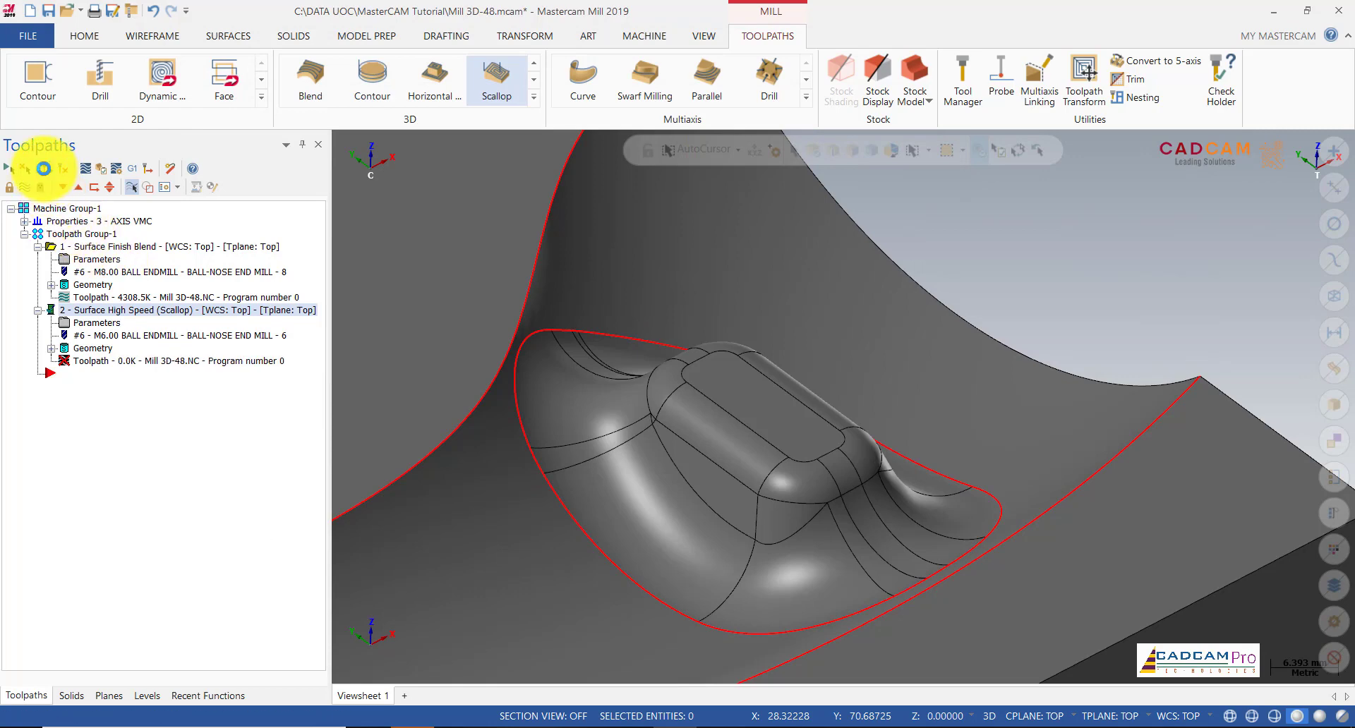
pyautogui.click(43, 168)
# Inspect the regenerated scallop passes over the pocket and boss, and compare them with the Surface Finish Blend toolpath.
pyautogui.scroll(-2, 833, 372)
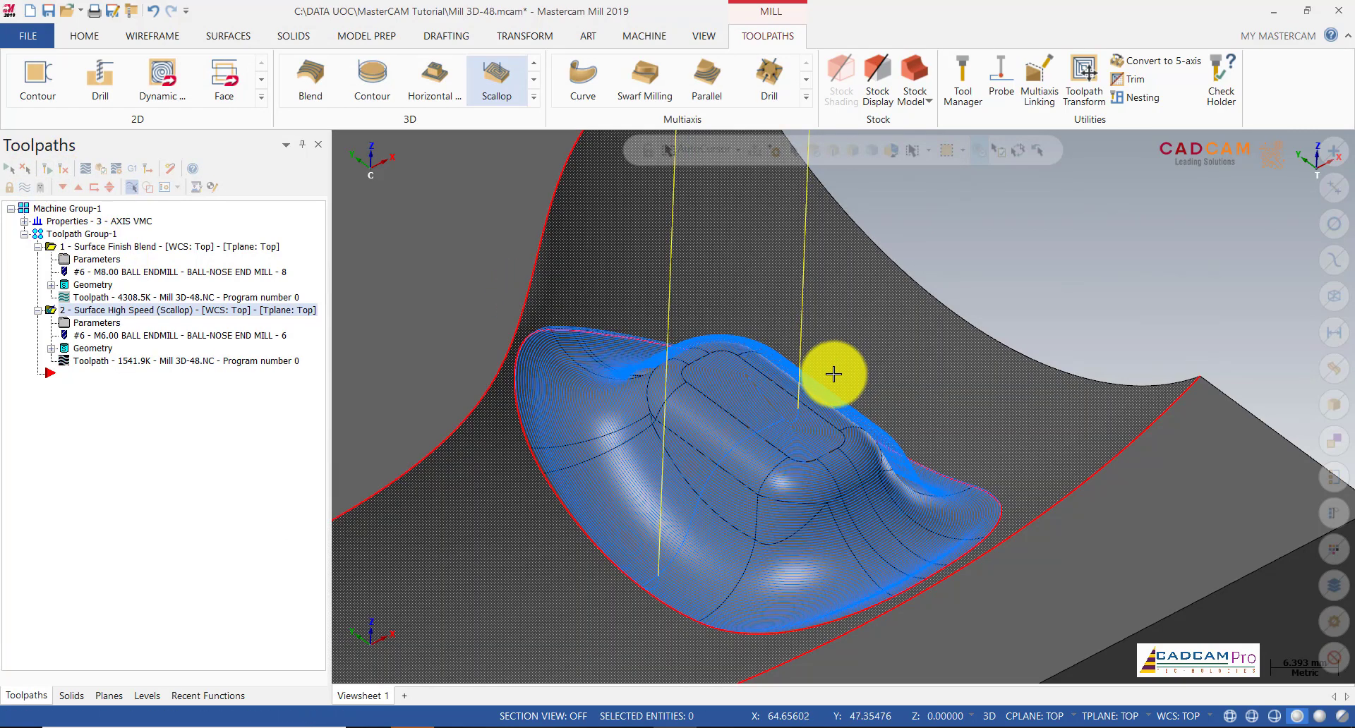
pyautogui.moveTo(794, 418); pyautogui.dragTo(713, 405, button='middle')
pyautogui.scroll(8, 796, 454)
pyautogui.scroll(-8, 774, 392)
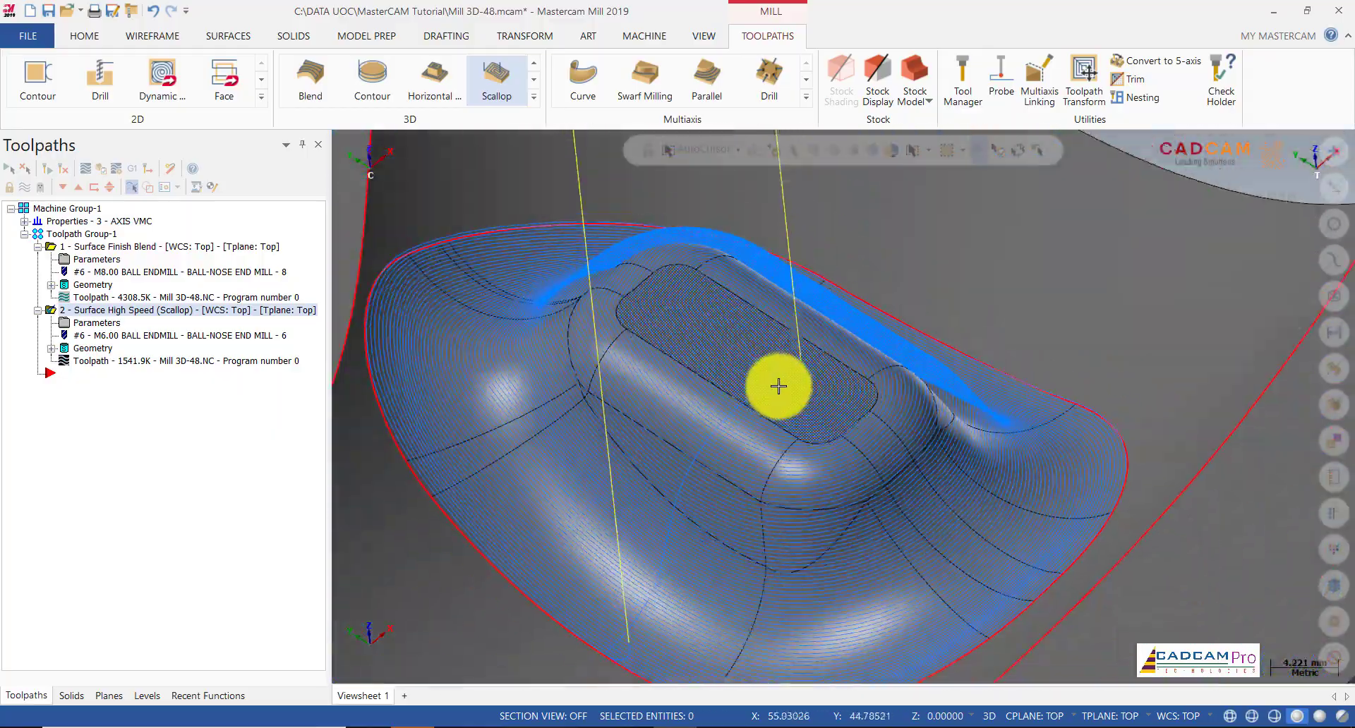
pyautogui.scroll(-2, 774, 395)
pyautogui.moveTo(762, 414); pyautogui.dragTo(748, 463, button='middle')
pyautogui.scroll(-3, 783, 452)
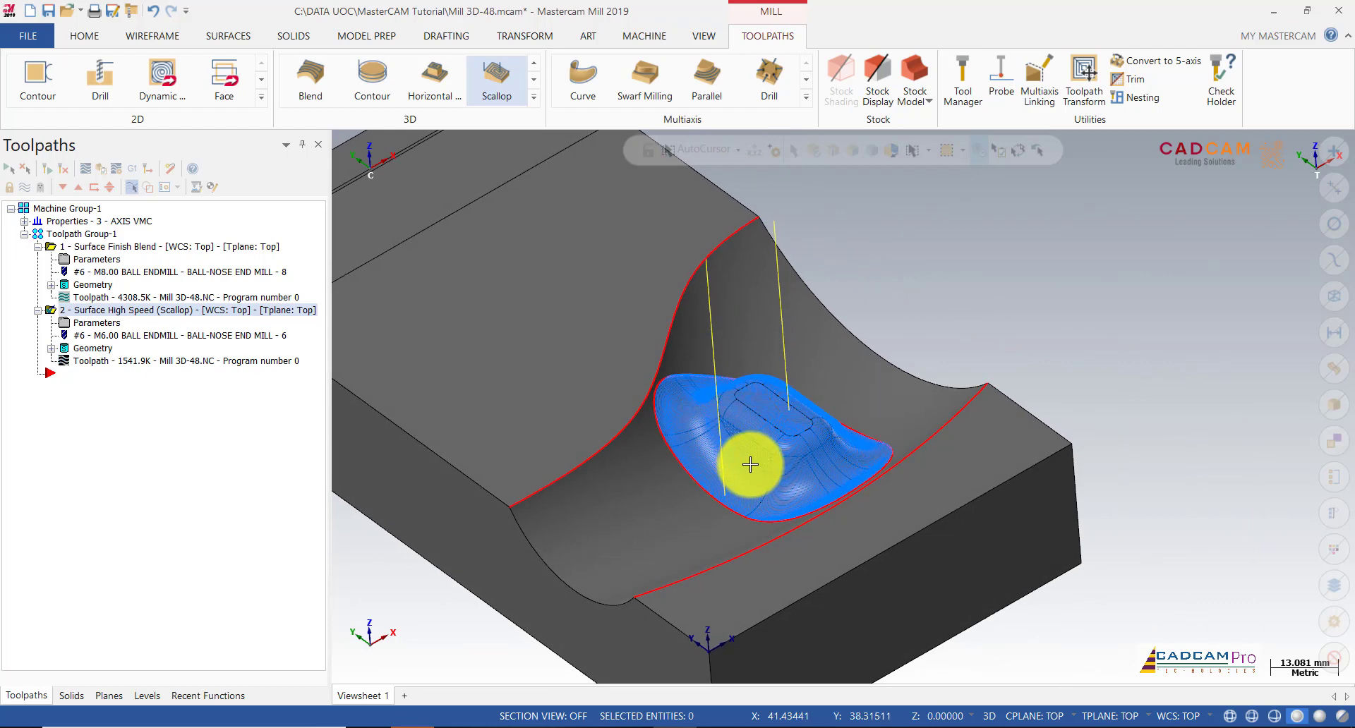
pyautogui.click(109, 247)
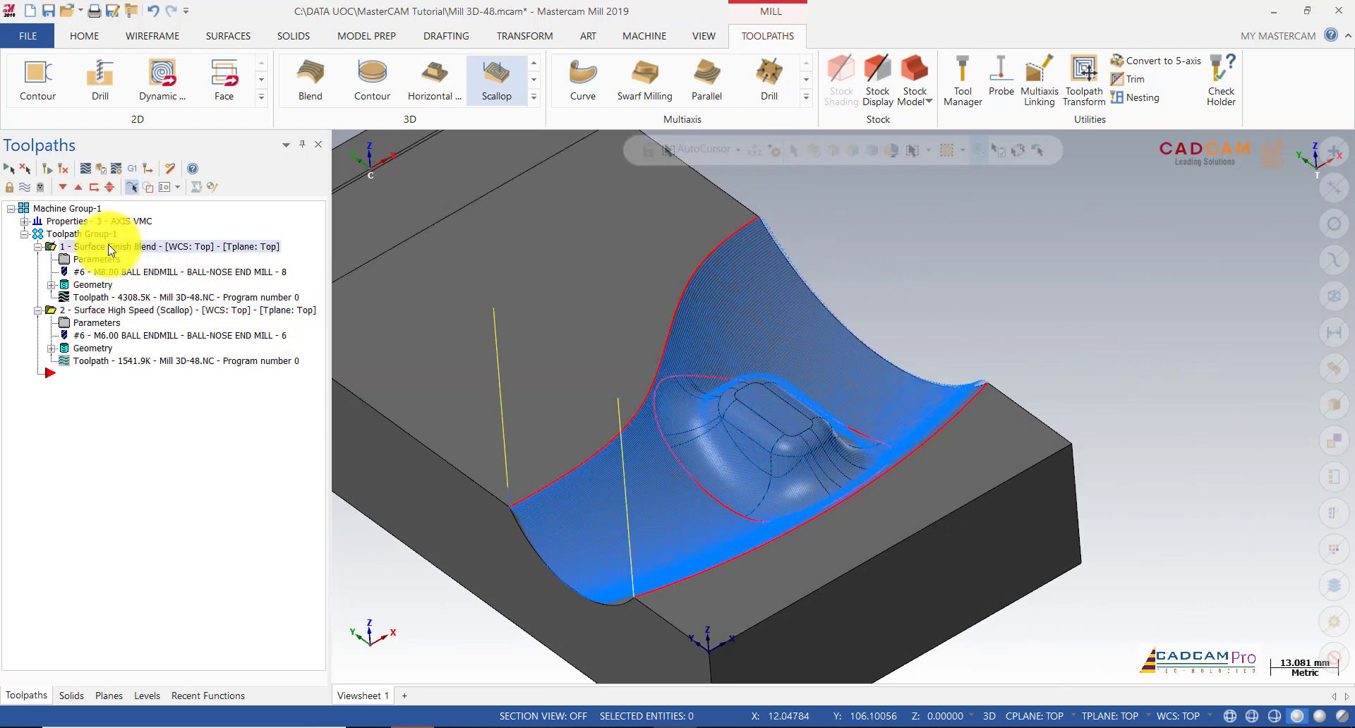
pyautogui.click(99, 310)
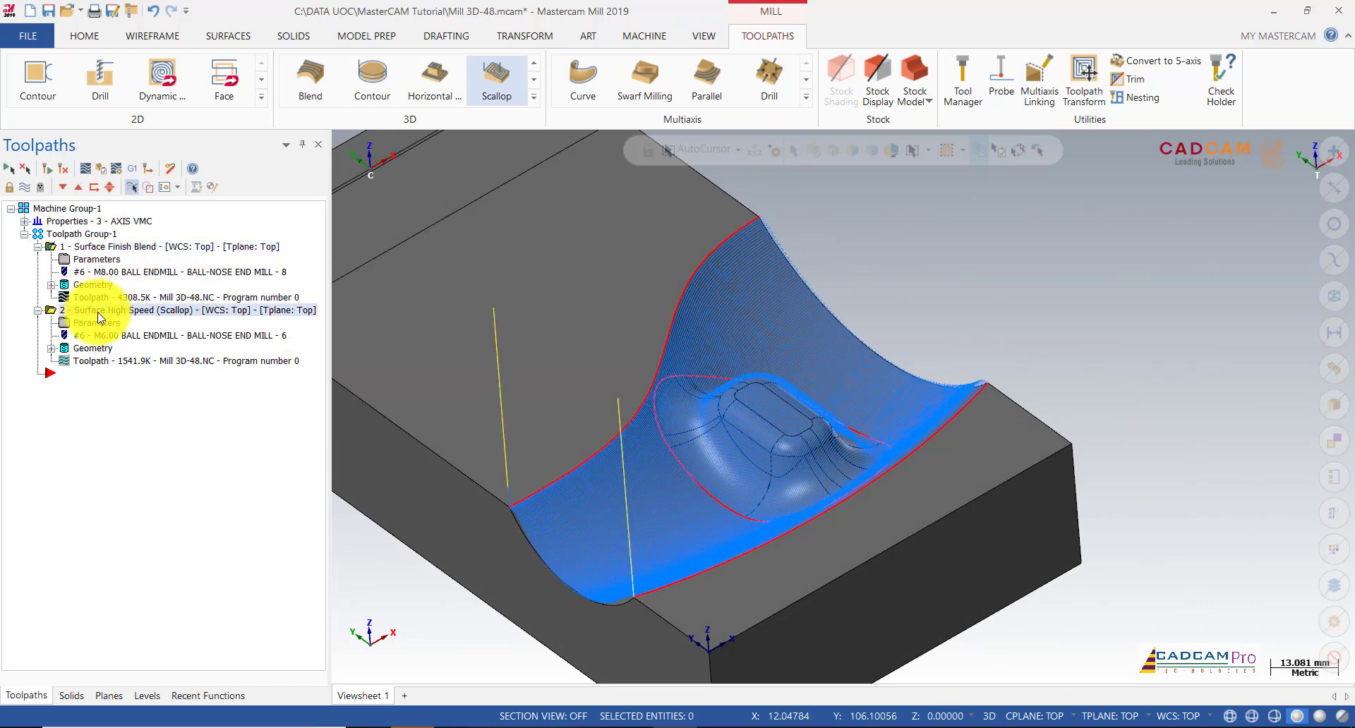
# Verify all operations of Toolpath Group-1 in Mastercam Simulator, running the blend operation at maximum simulation speed.
pyautogui.click(90, 235)
pyautogui.click(99, 171)
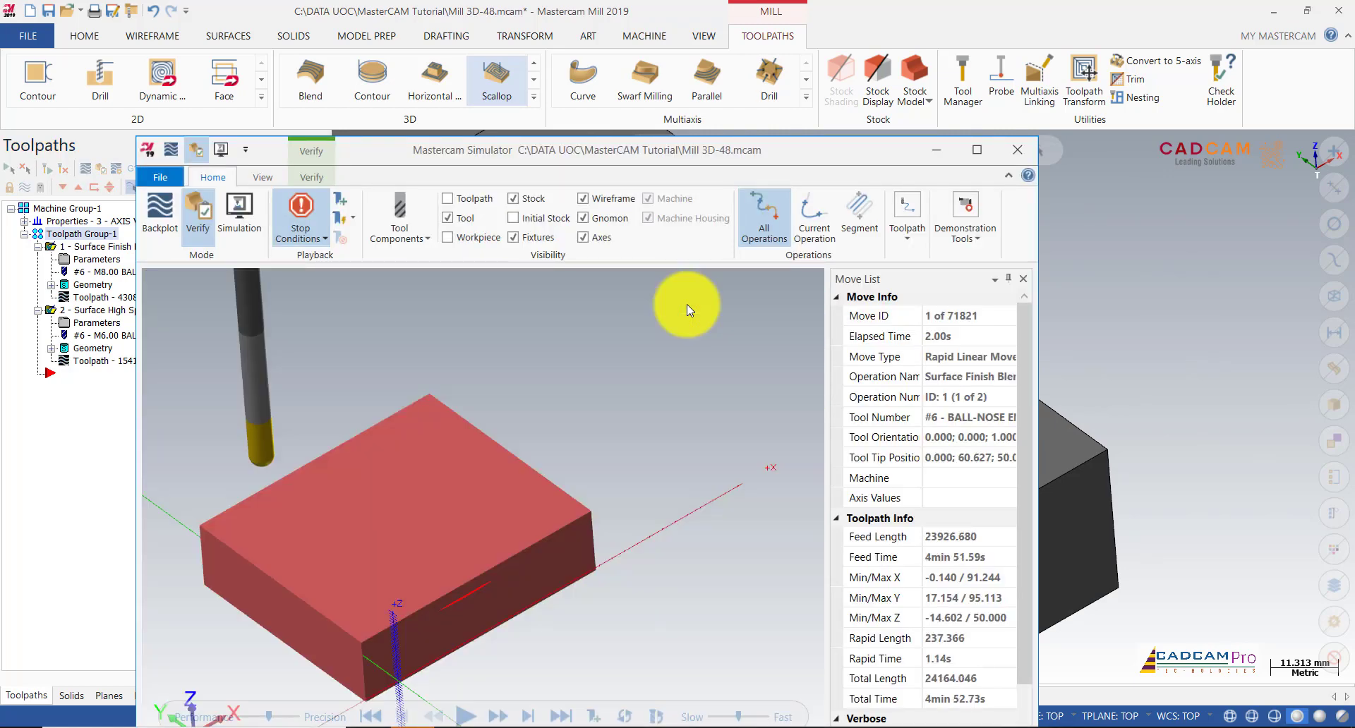
pyautogui.click(974, 151)
pyautogui.scroll(-3, 678, 321)
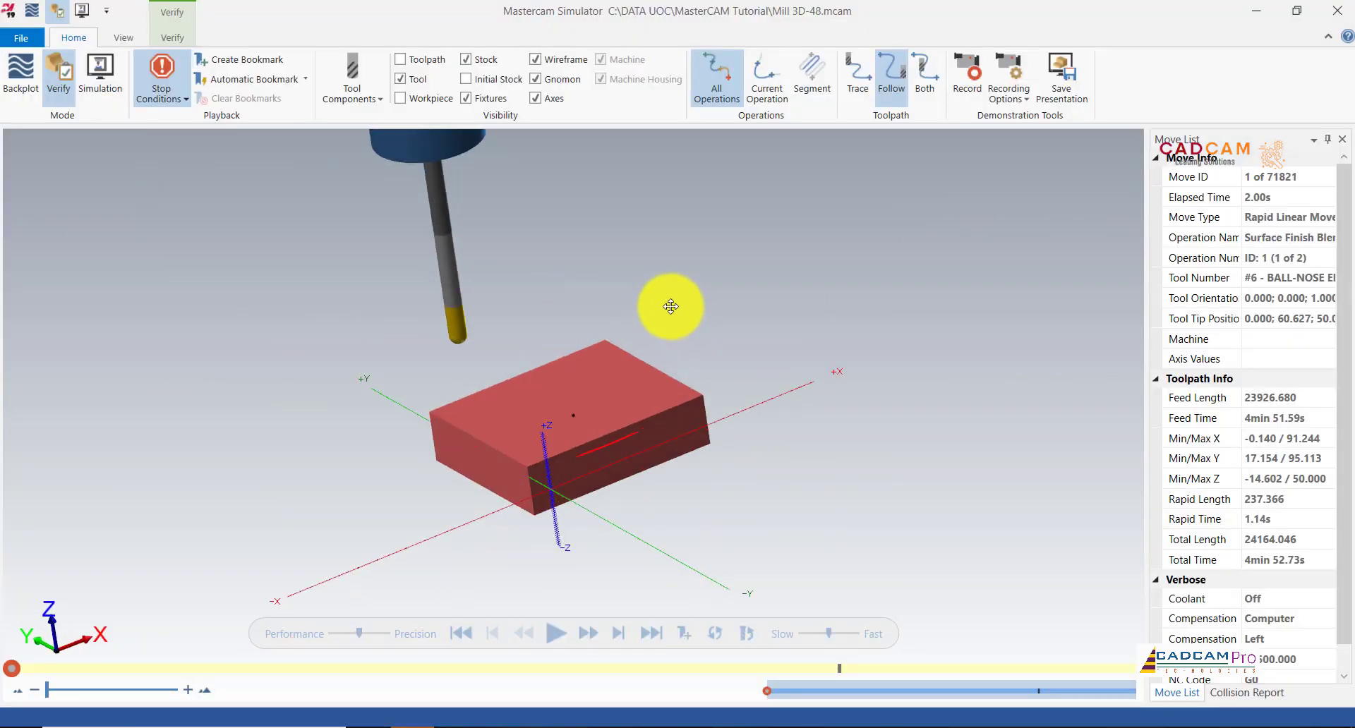
pyautogui.moveTo(670, 306); pyautogui.dragTo(630, 381, button='middle')
pyautogui.scroll(2, 645, 371)
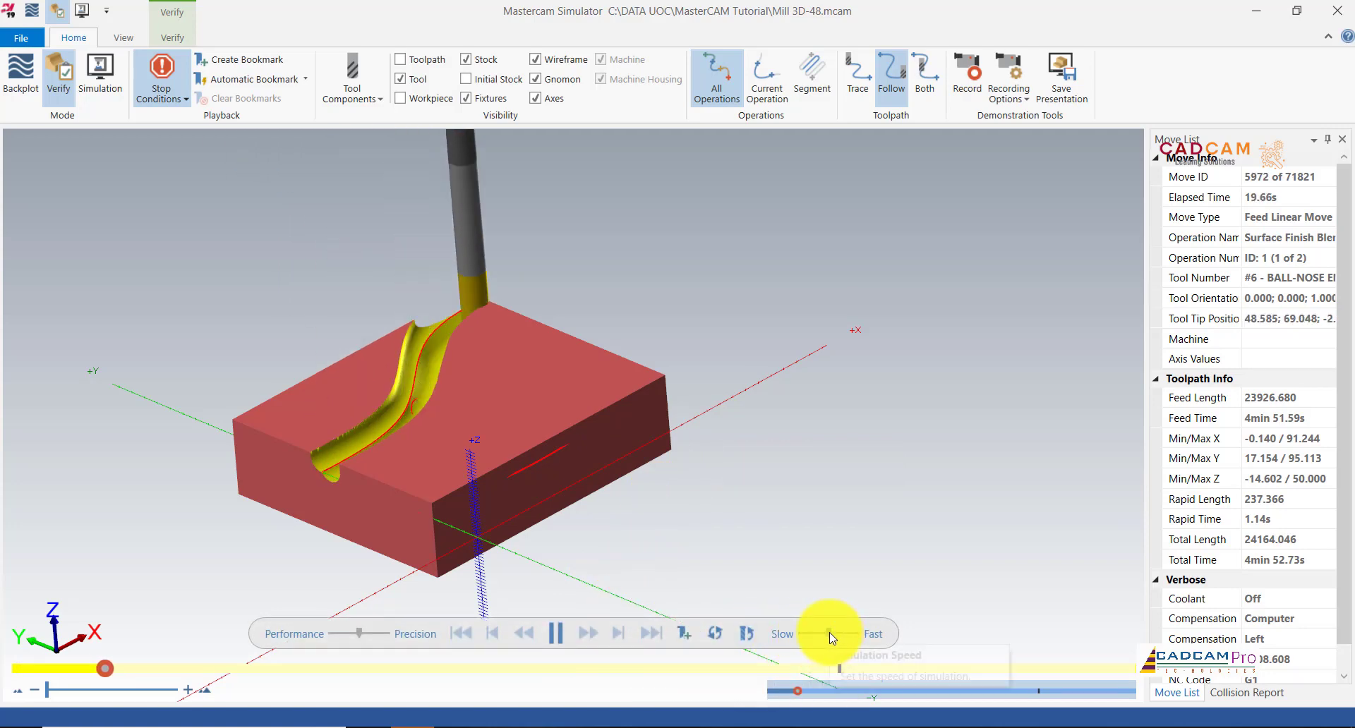
pyautogui.moveTo(830, 633); pyautogui.dragTo(856, 636)
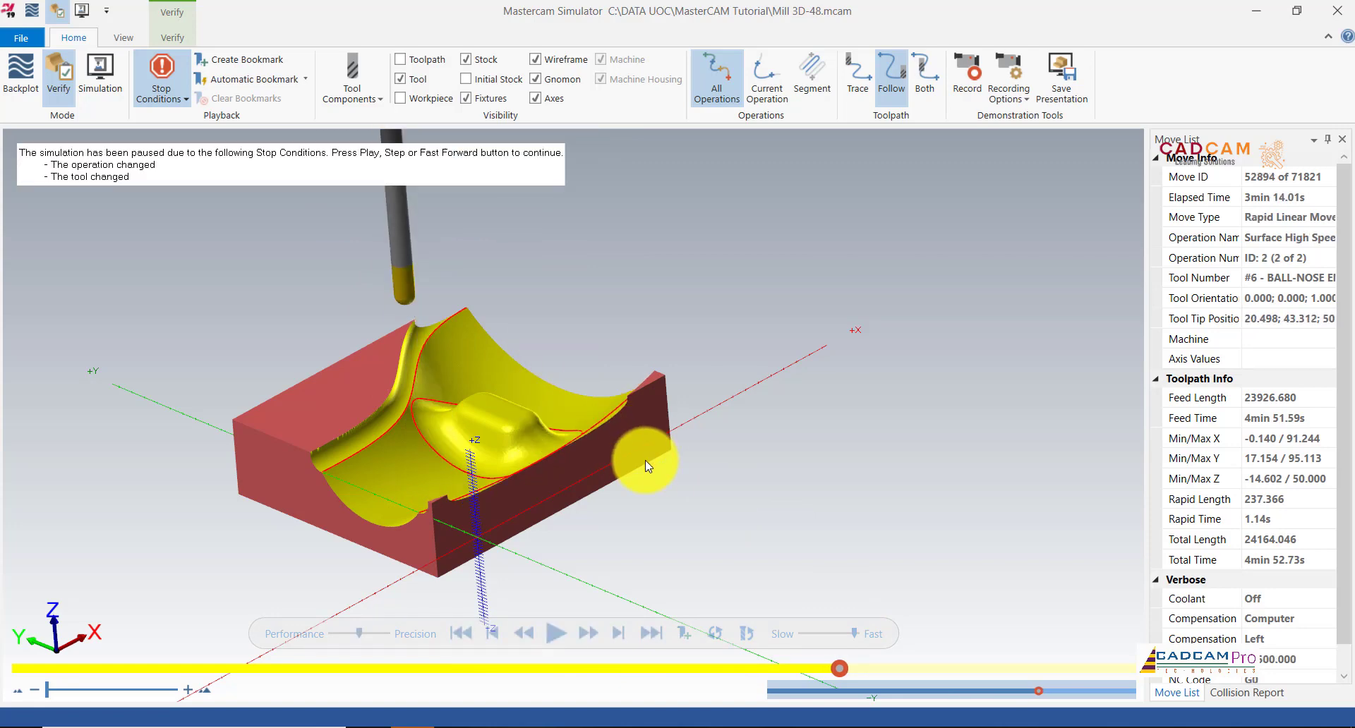
# Inspect the simulated blend cut and continue the verification through the scallop operation to the end.
pyautogui.moveTo(645, 460); pyautogui.dragTo(646, 498)
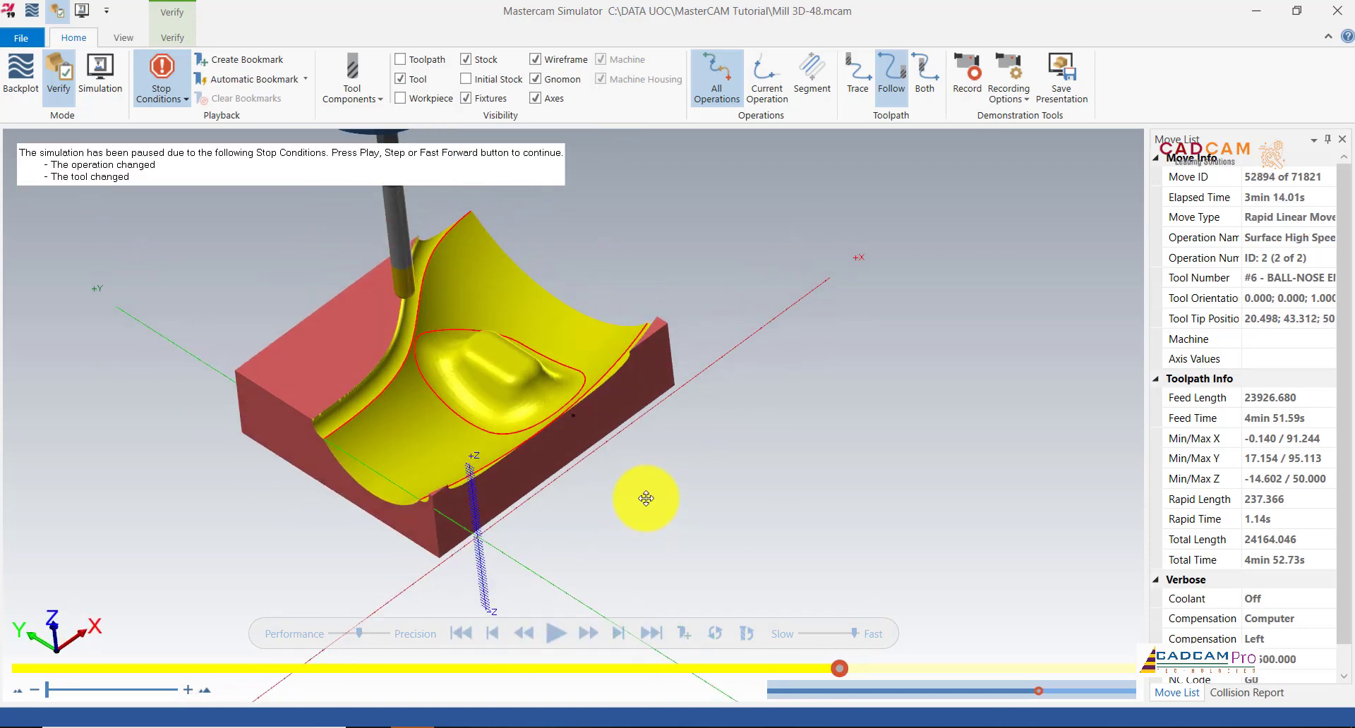
pyautogui.click(171, 39)
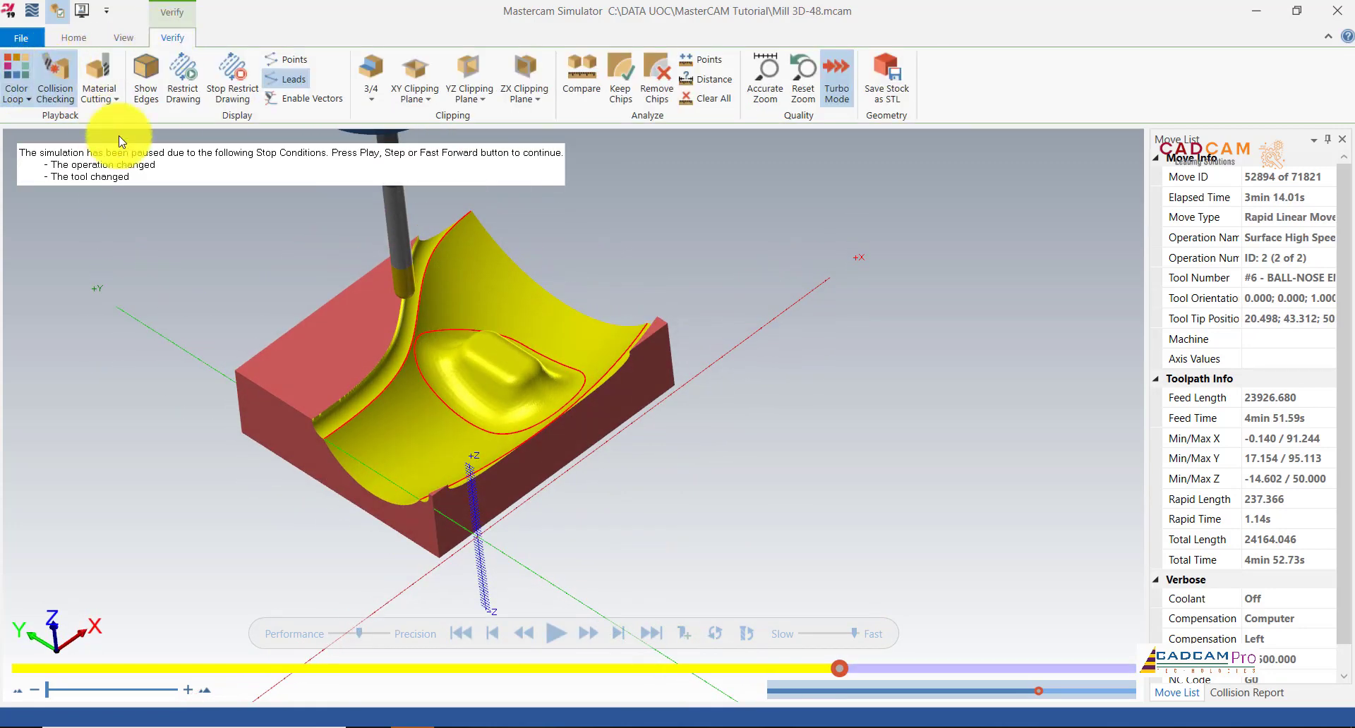
pyautogui.moveTo(762, 485); pyautogui.dragTo(766, 457)
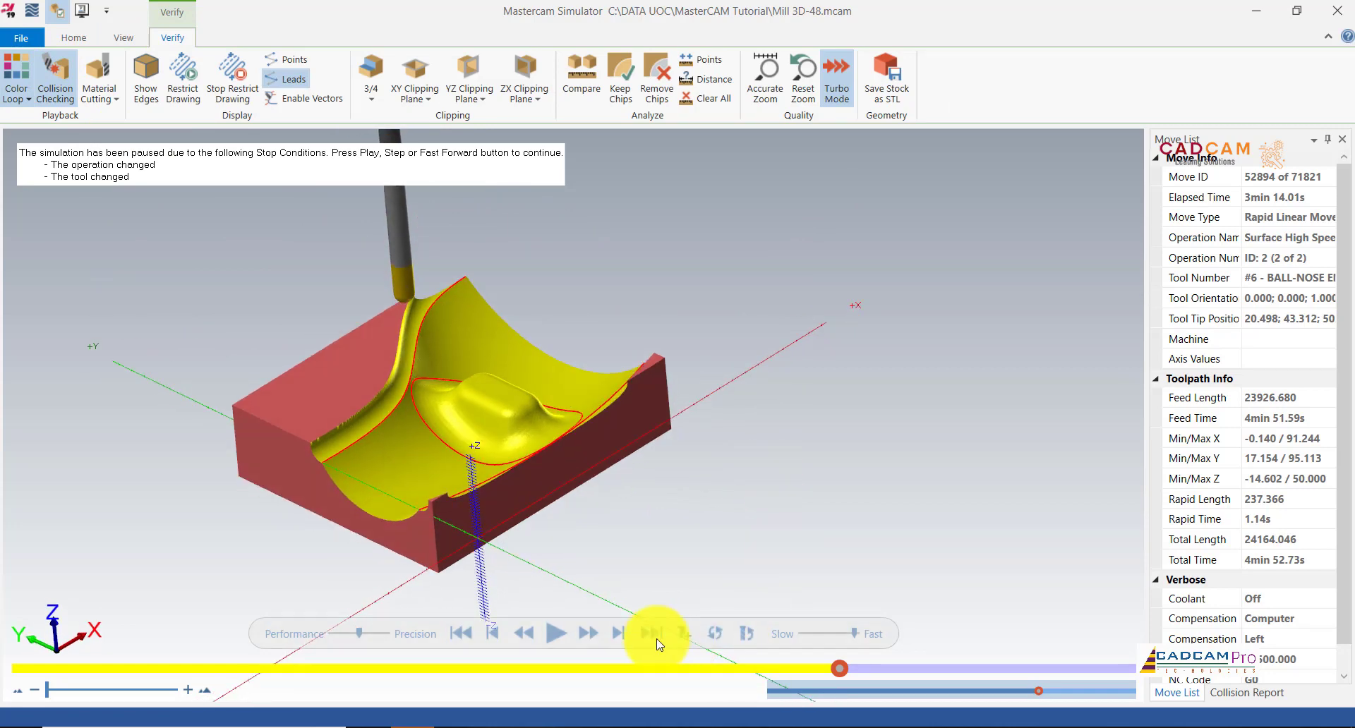
pyautogui.click(556, 635)
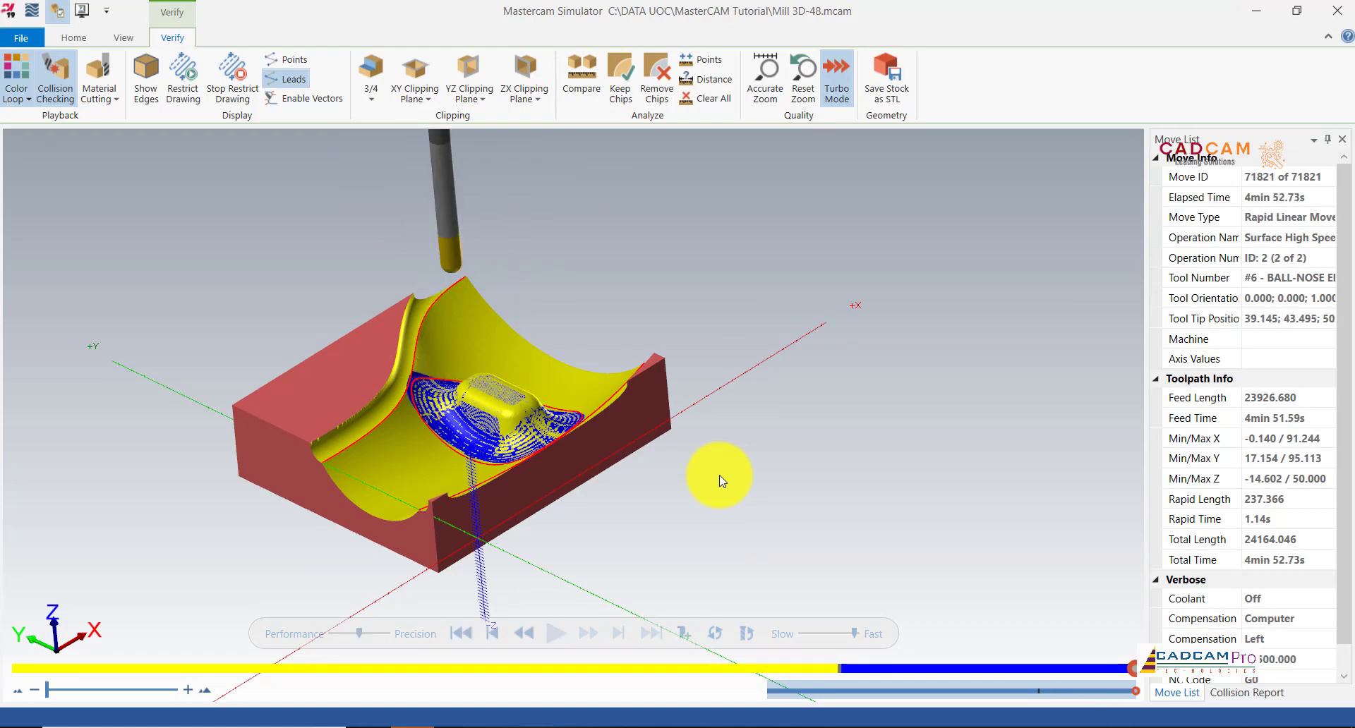
# Examine the simulated stock around the pocket rim to see how far the scallop cut extends beyond the containment boundary.
pyautogui.scroll(5, 422, 396)
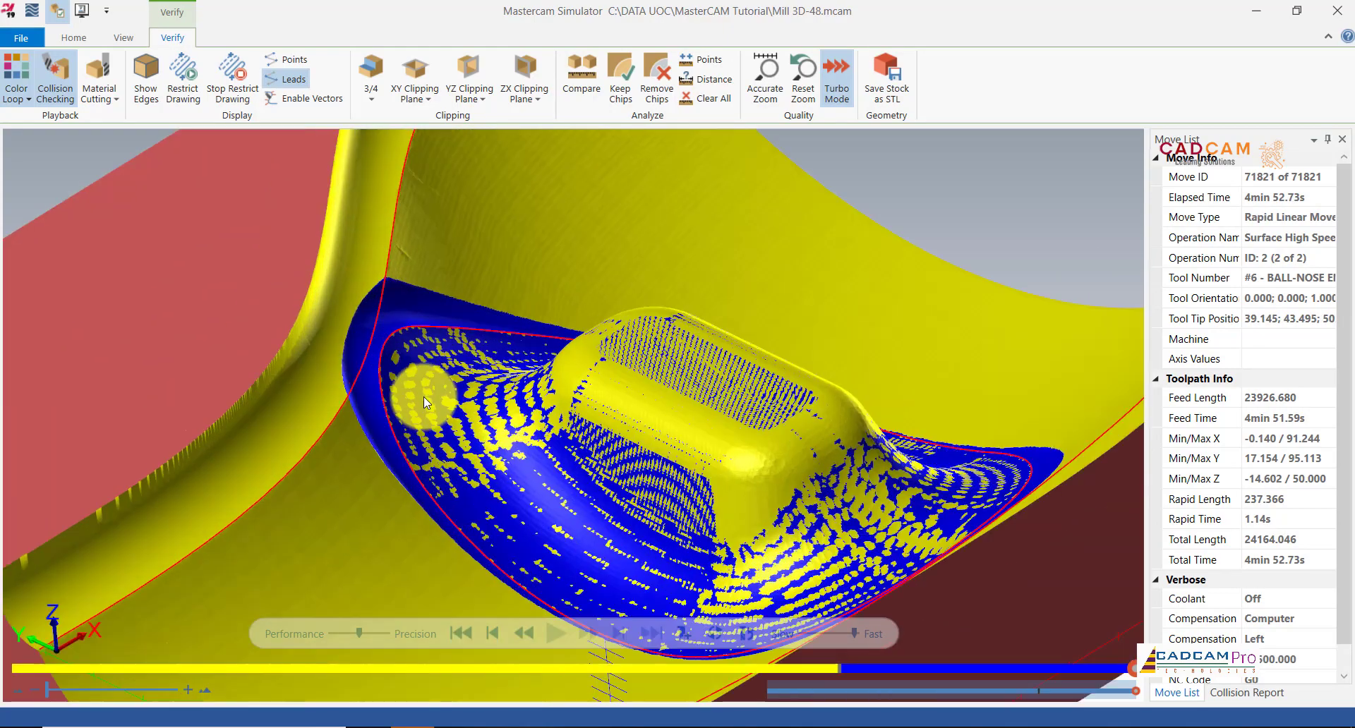
pyautogui.moveTo(435, 395); pyautogui.dragTo(426, 424, button='middle')
pyautogui.scroll(3, 430, 310)
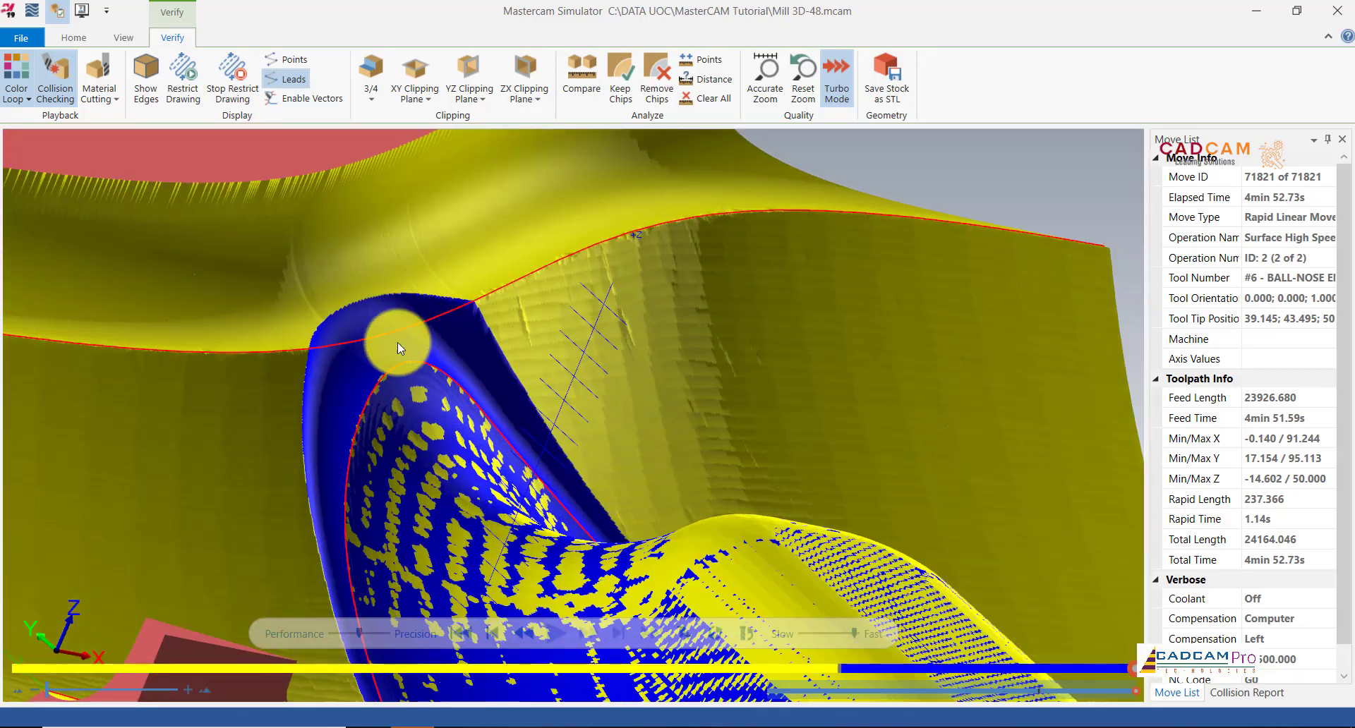
pyautogui.moveTo(399, 340); pyautogui.dragTo(424, 375, button='middle')
pyautogui.scroll(-5, 422, 346)
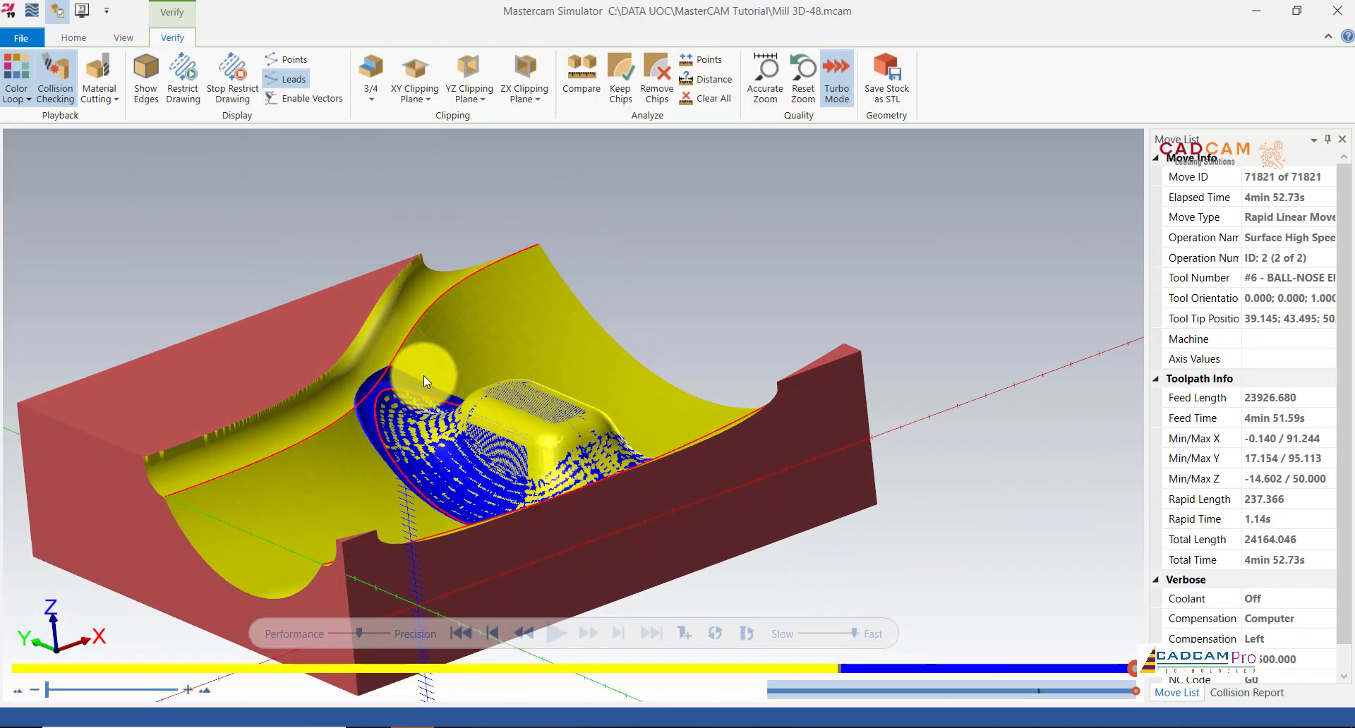
# Switch back to the Mastercam part window and inspect the blend and scallop toolpaths around the pocket rim.
pyautogui.moveTo(678, 718)
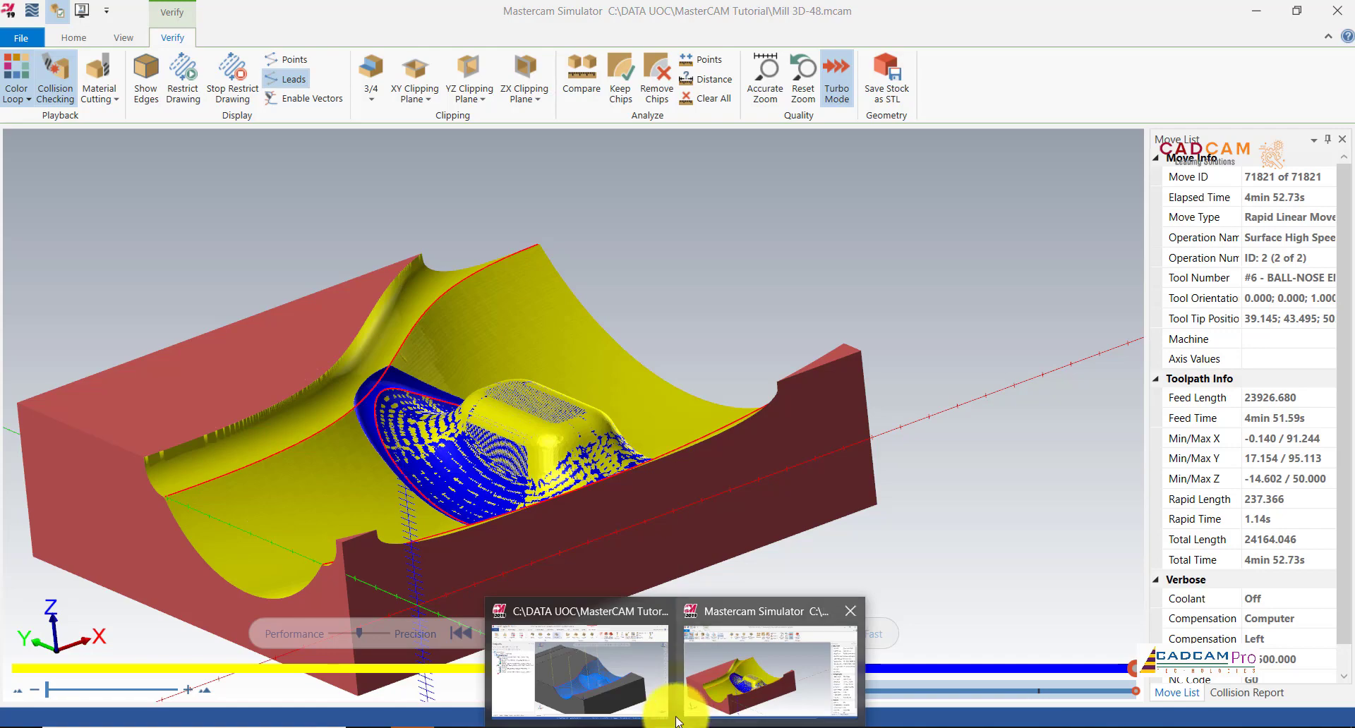
pyautogui.click(645, 699)
pyautogui.scroll(6, 697, 422)
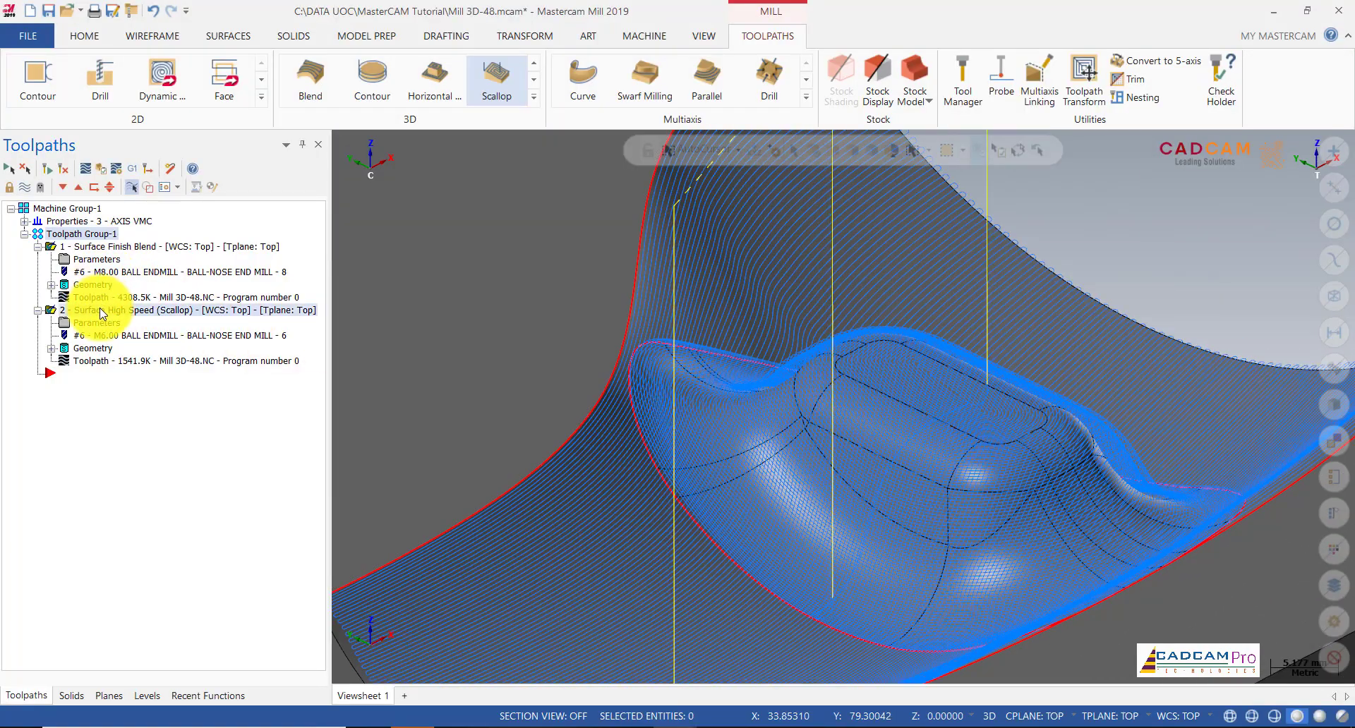
# Backplot only the scallop operation and examine where its ball-nose tool sits along the pocket rim.
pyautogui.click(102, 311)
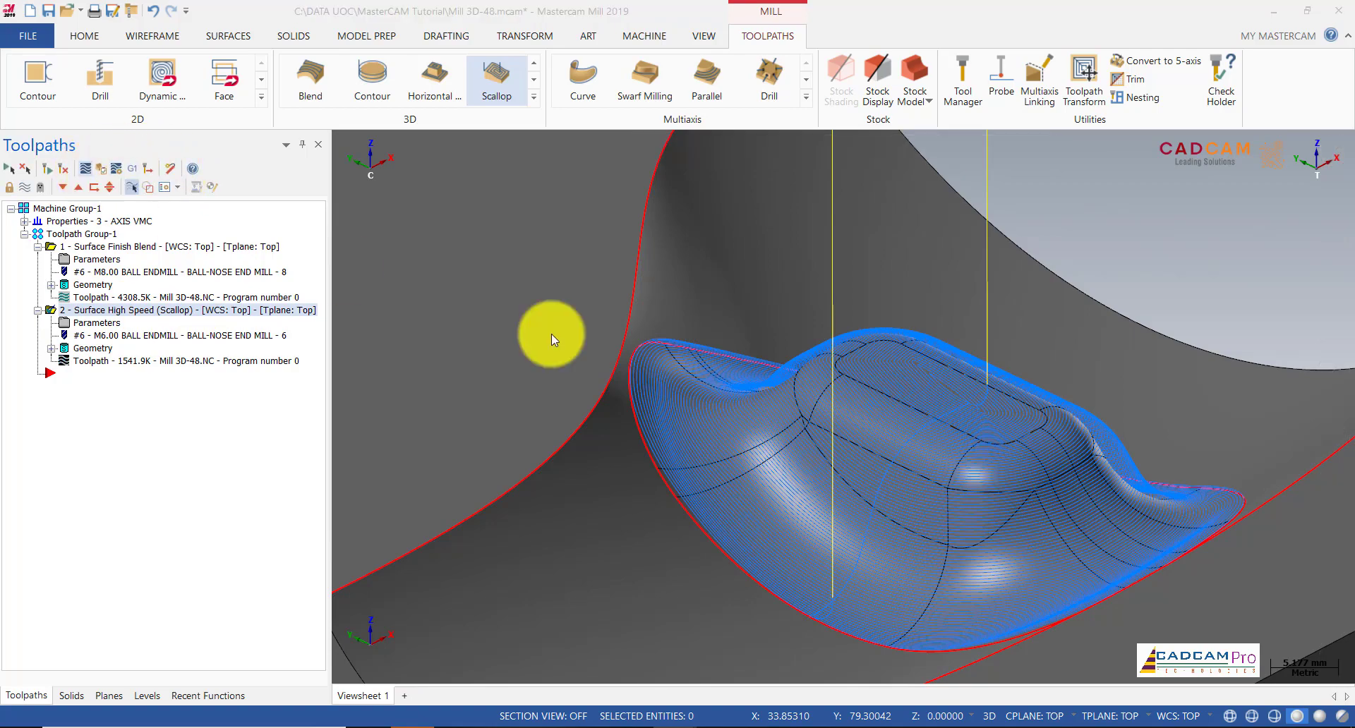
pyautogui.scroll(4, 684, 342)
pyautogui.scroll(4, 640, 340)
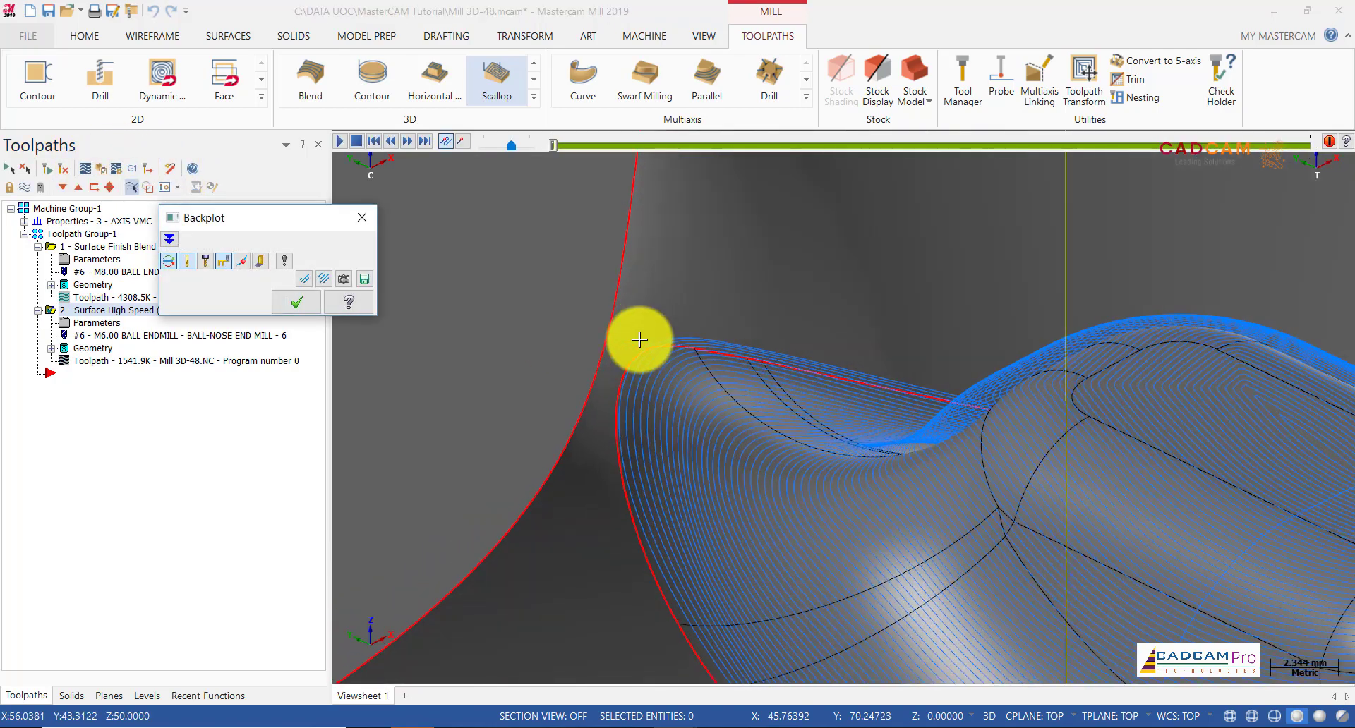
pyautogui.click(640, 370)
pyautogui.scroll(-1, 666, 405)
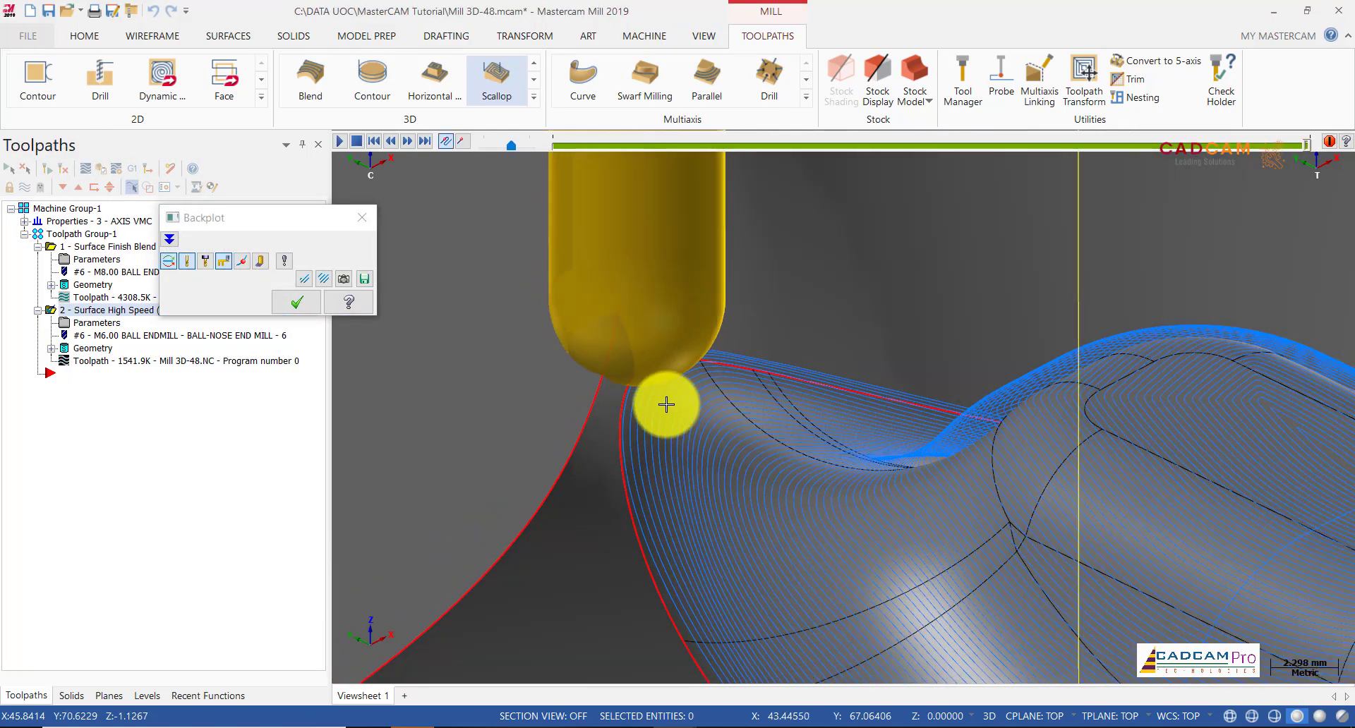
pyautogui.moveTo(668, 400); pyautogui.dragTo(604, 407, button='middle')
pyautogui.scroll(-10, 689, 405)
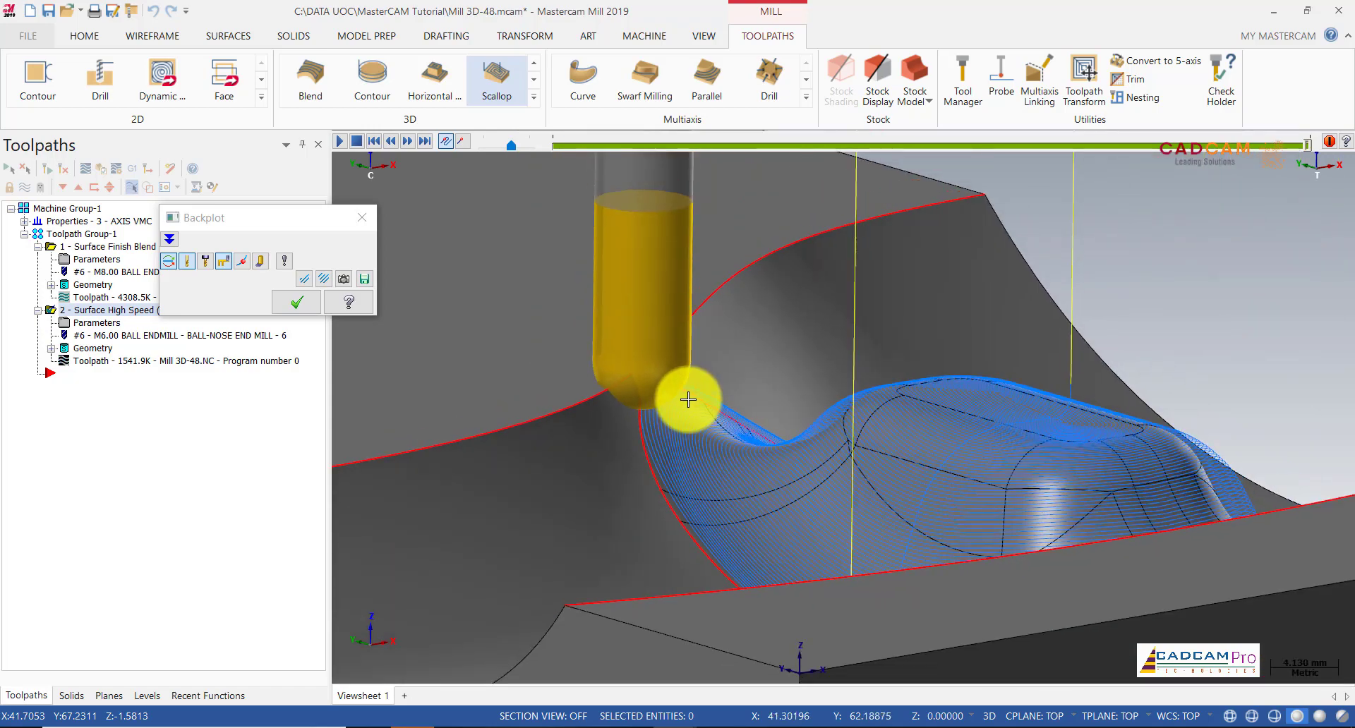
pyautogui.moveTo(698, 414); pyautogui.dragTo(656, 367, button='middle')
pyautogui.scroll(-6, 656, 367)
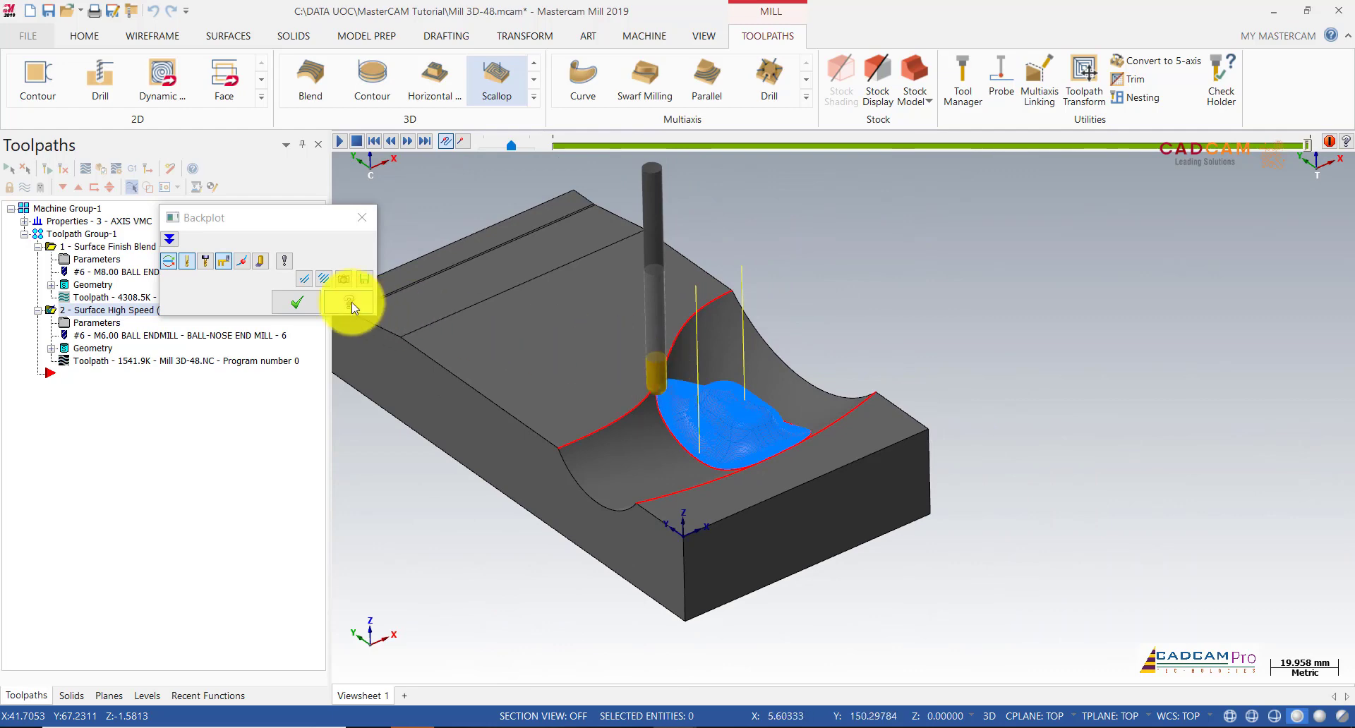
pyautogui.click(317, 306)
# Reselect the entire solid body as the scallop operation's machining geometry and regenerate the toolpath.
pyautogui.moveTo(687, 300); pyautogui.dragTo(378, 358, button='middle')
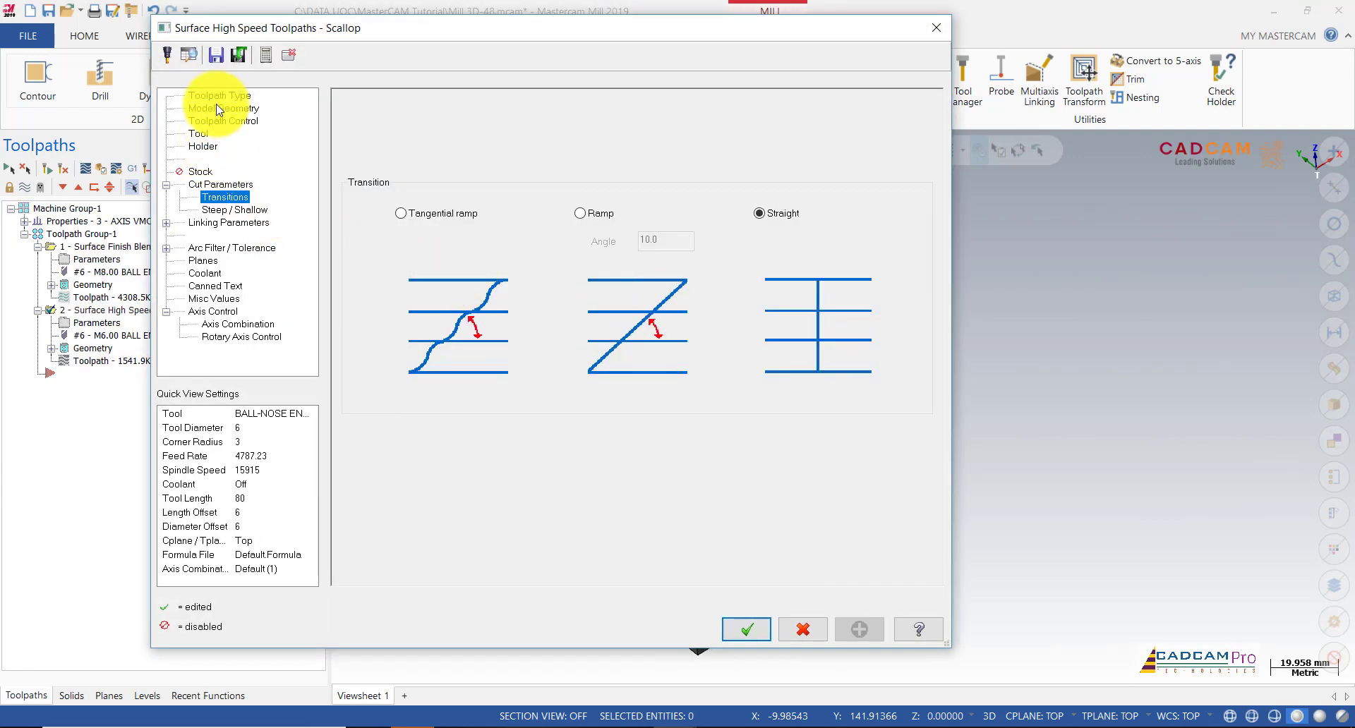
pyautogui.click(219, 108)
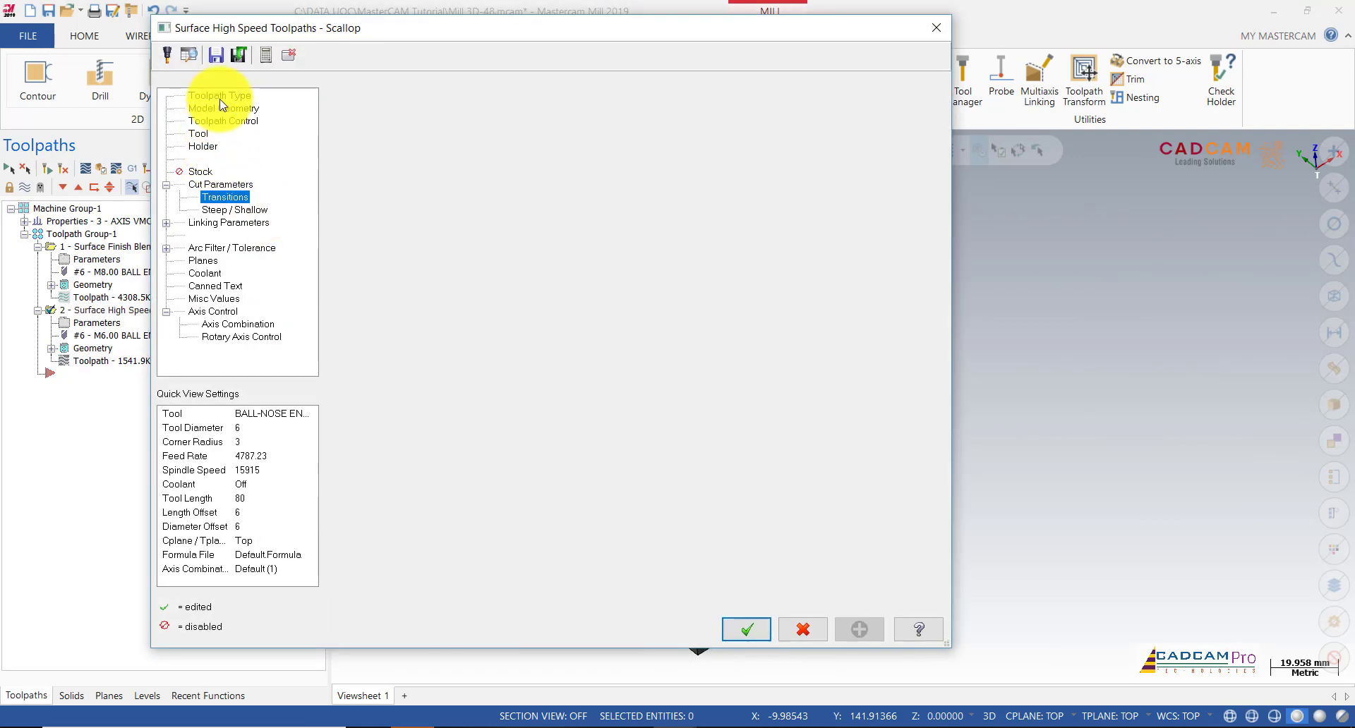
pyautogui.click(499, 146)
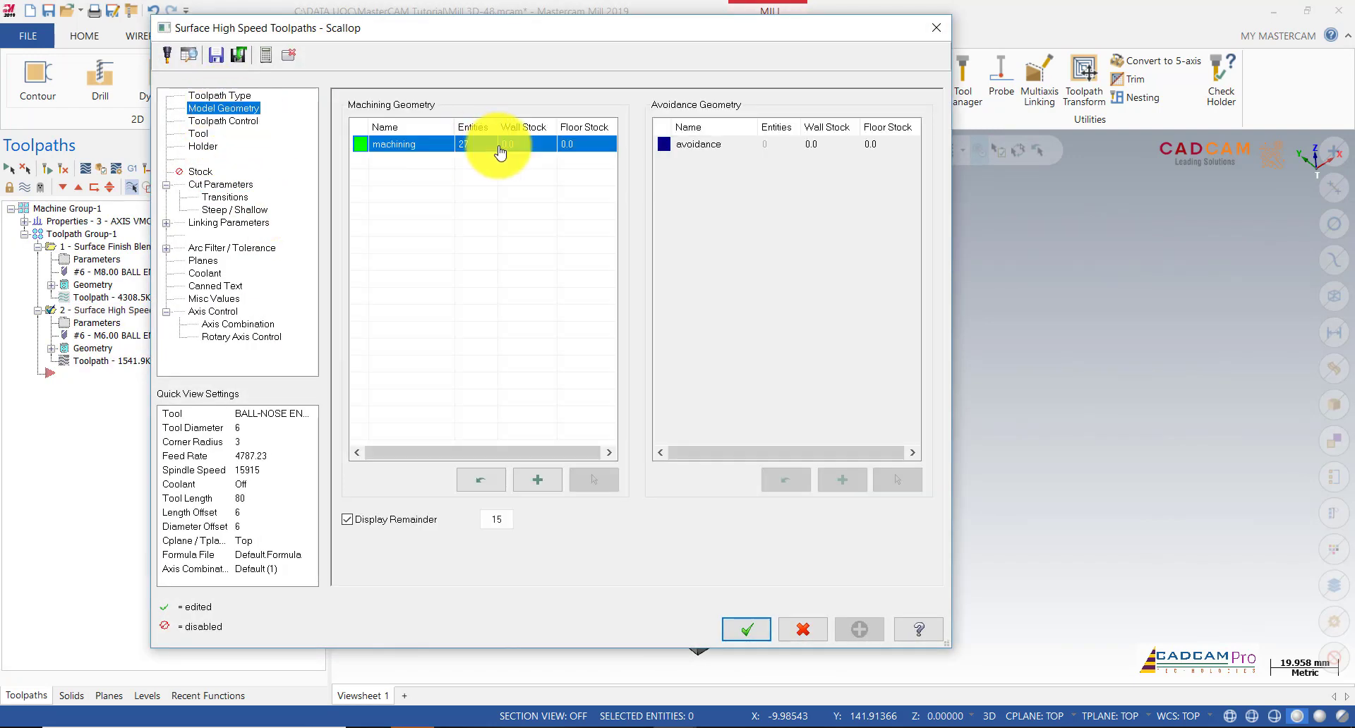
pyautogui.click(598, 480)
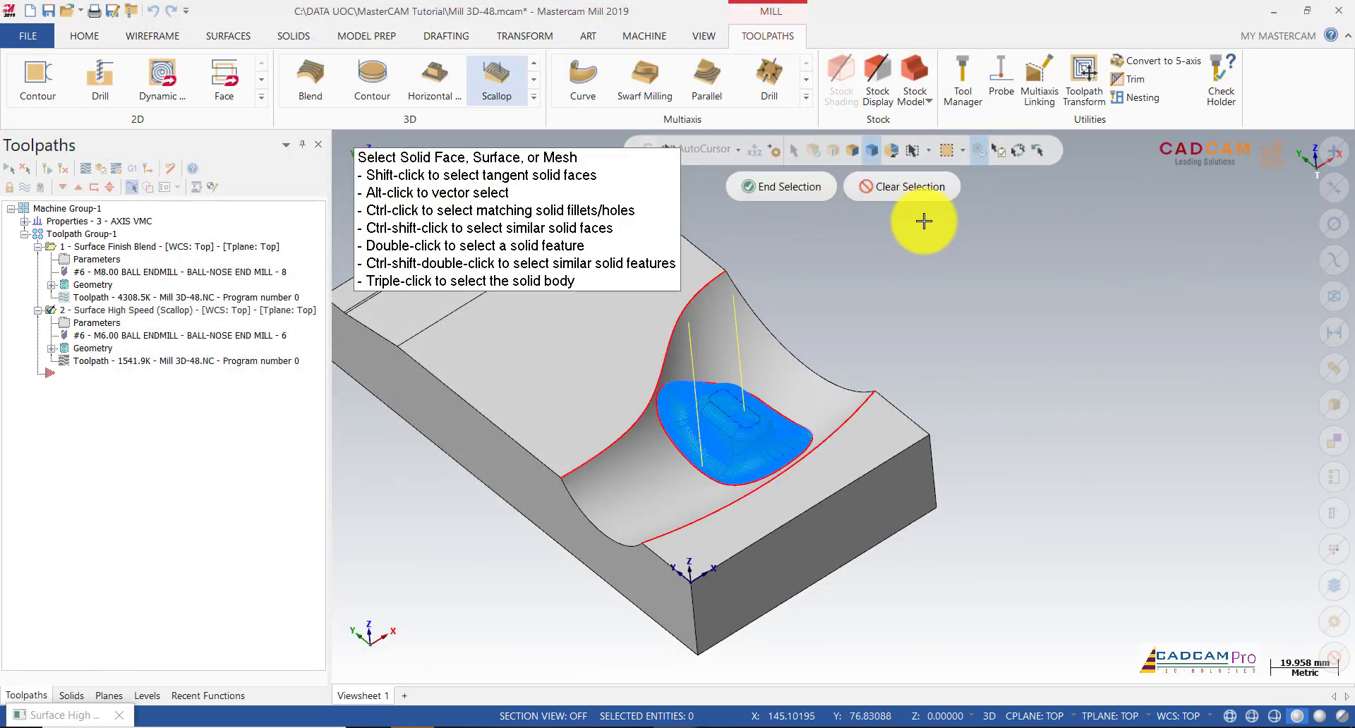
pyautogui.tripleClick(756, 324)
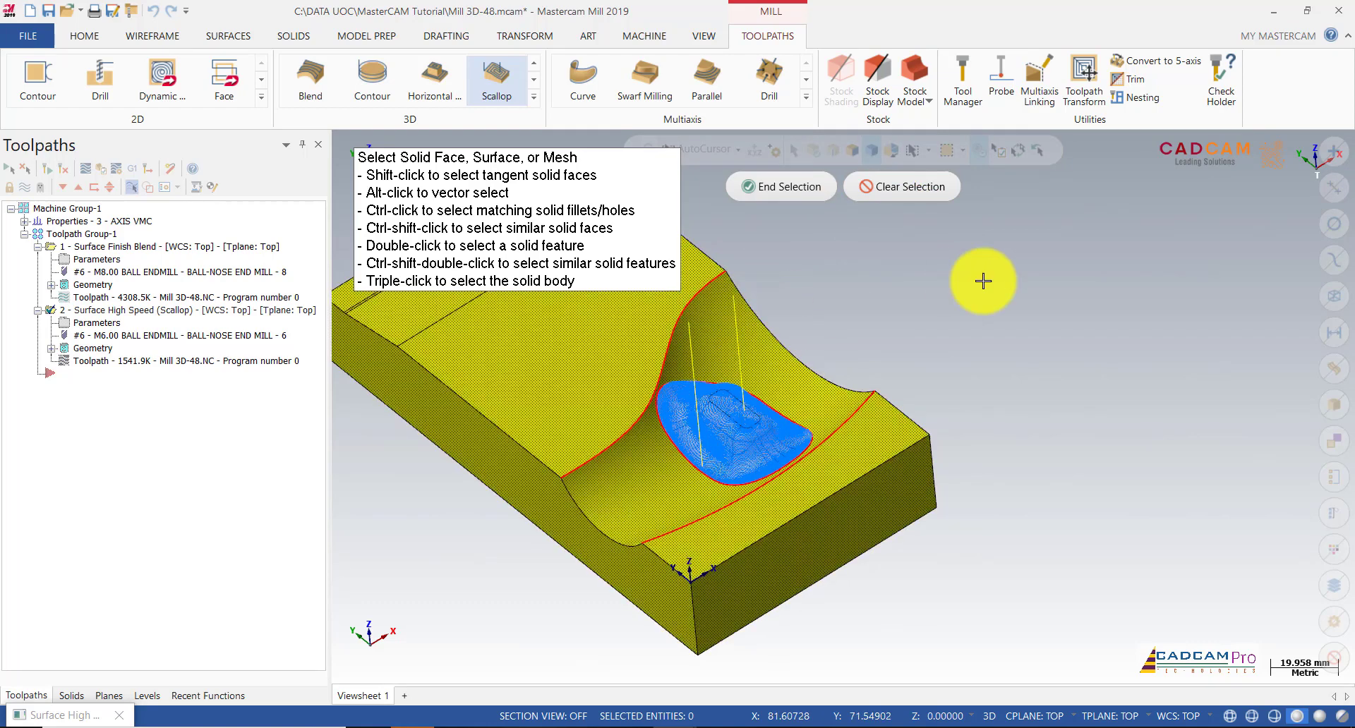
pyautogui.click(789, 187)
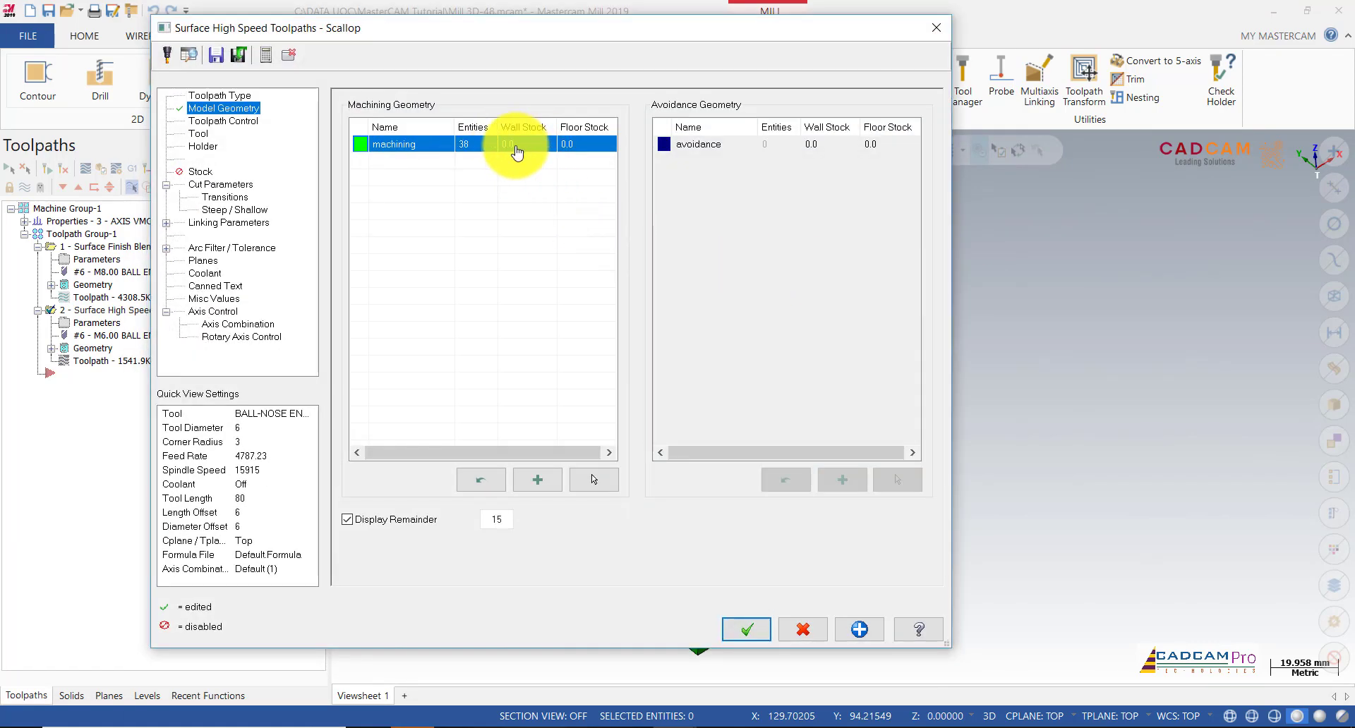
pyautogui.click(747, 629)
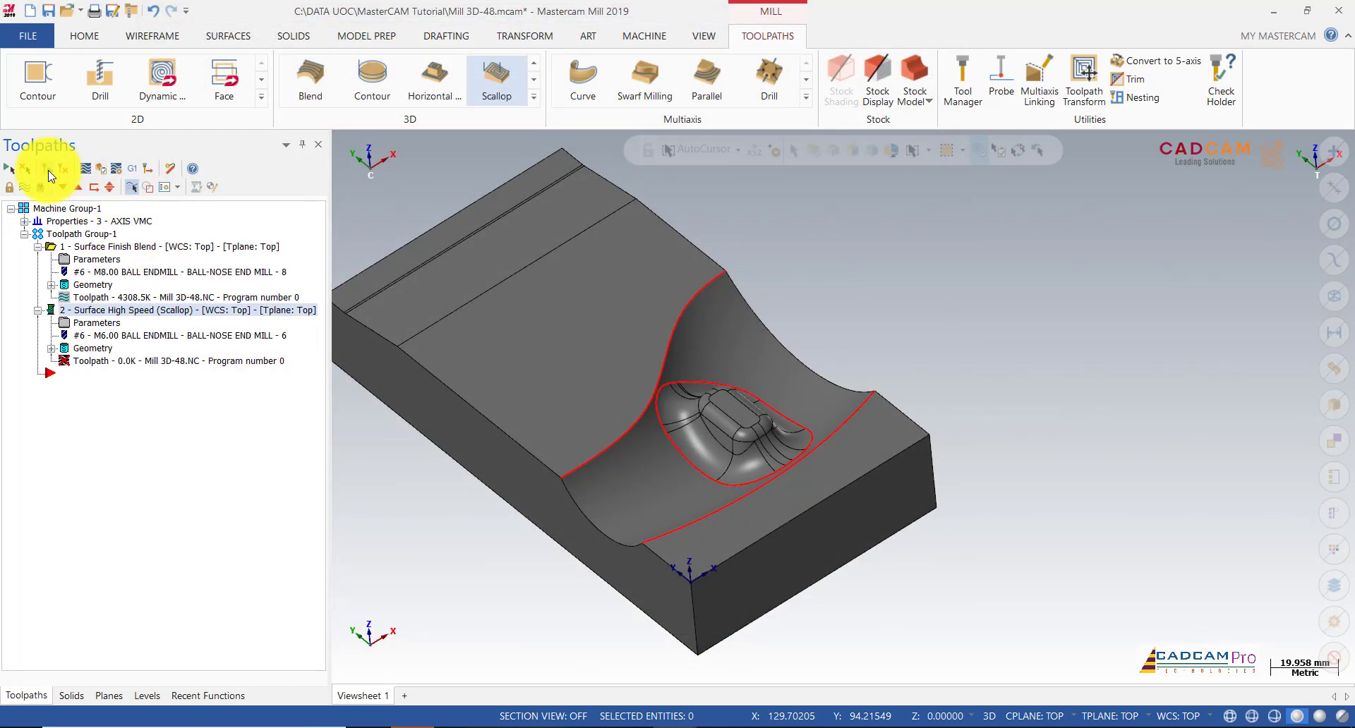
# Backplot the regenerated scallop toolpath and check the tool position against the pocket rim's pointed corner.
pyautogui.scroll(4, 674, 417)
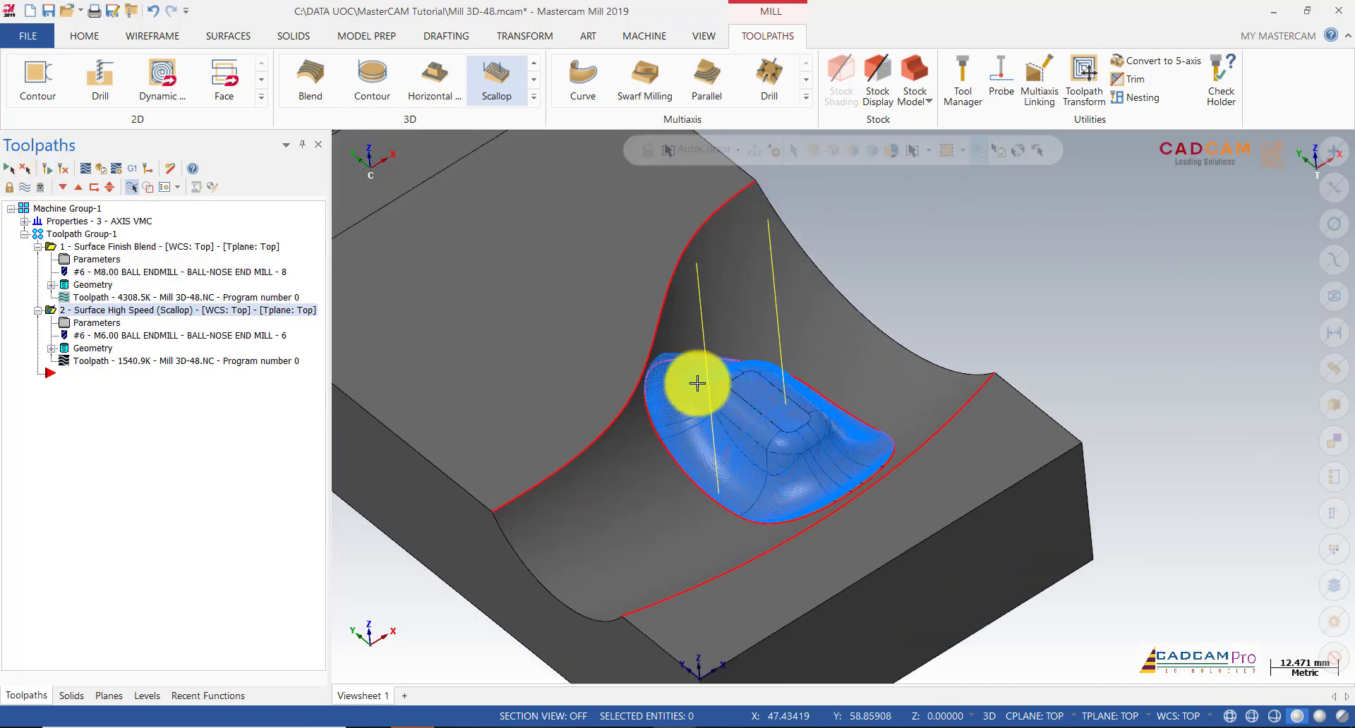
pyautogui.moveTo(672, 352); pyautogui.dragTo(720, 335, button='middle')
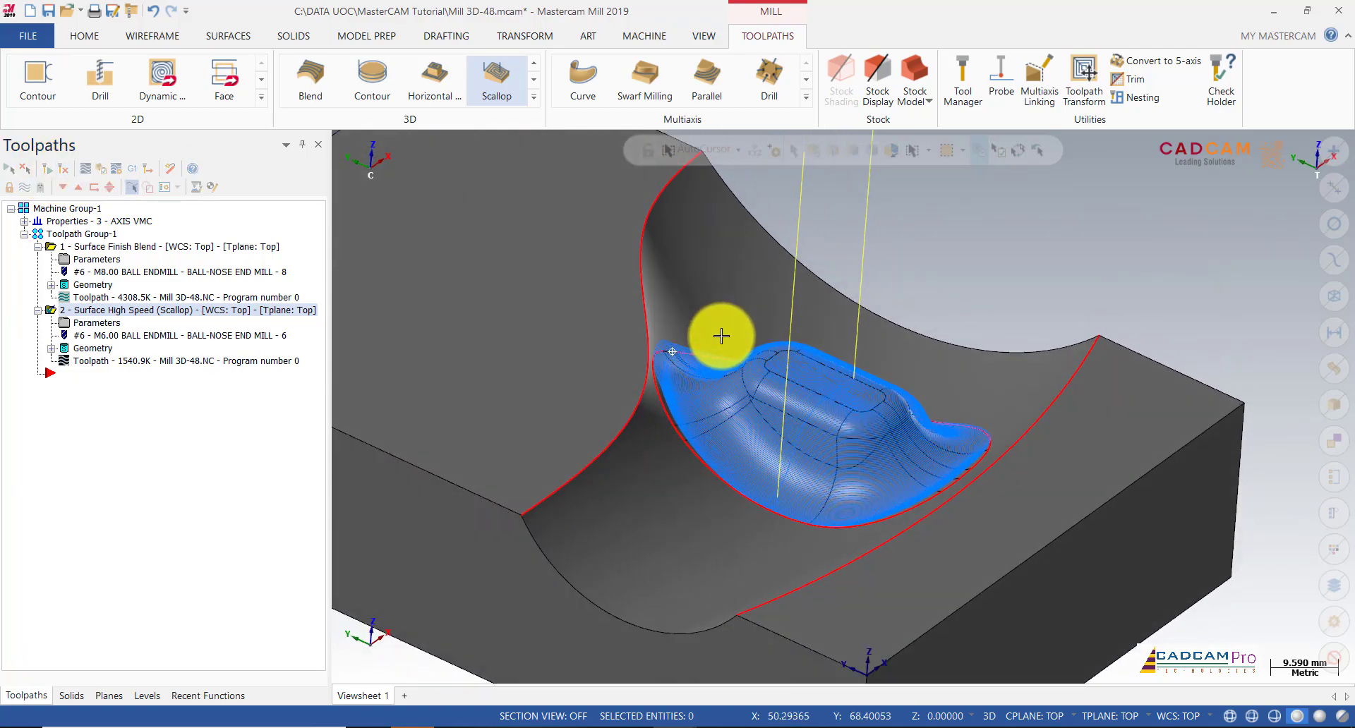
pyautogui.click(82, 171)
pyautogui.scroll(3, 661, 343)
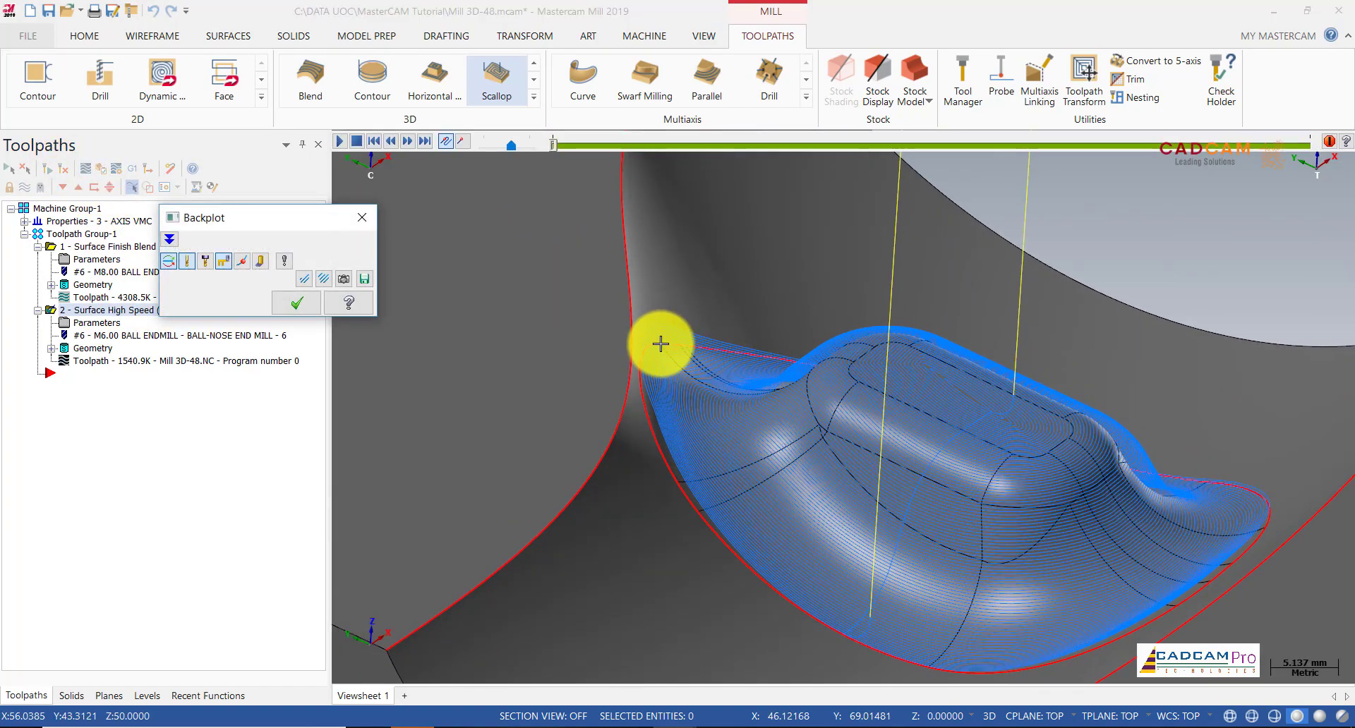
pyautogui.scroll(3, 661, 344)
pyautogui.click(629, 332)
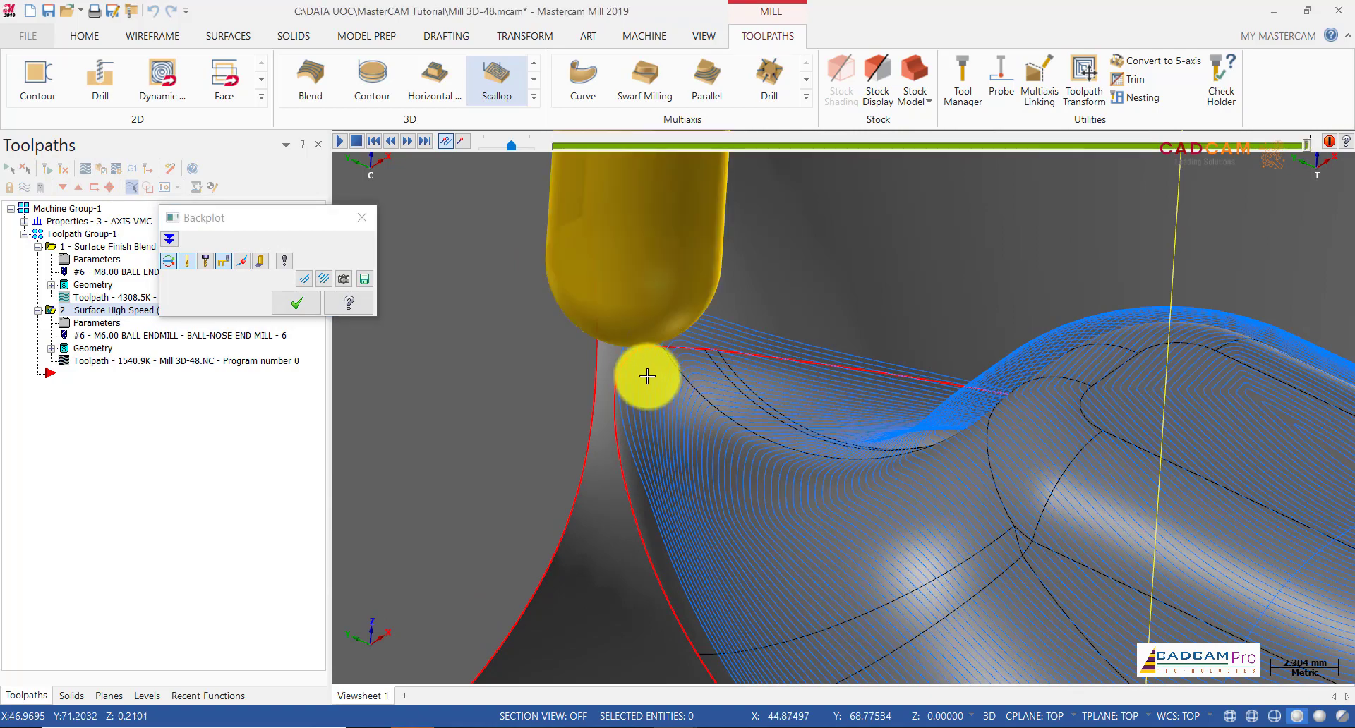
pyautogui.moveTo(649, 347); pyautogui.dragTo(672, 382, button='middle')
pyautogui.press('s')
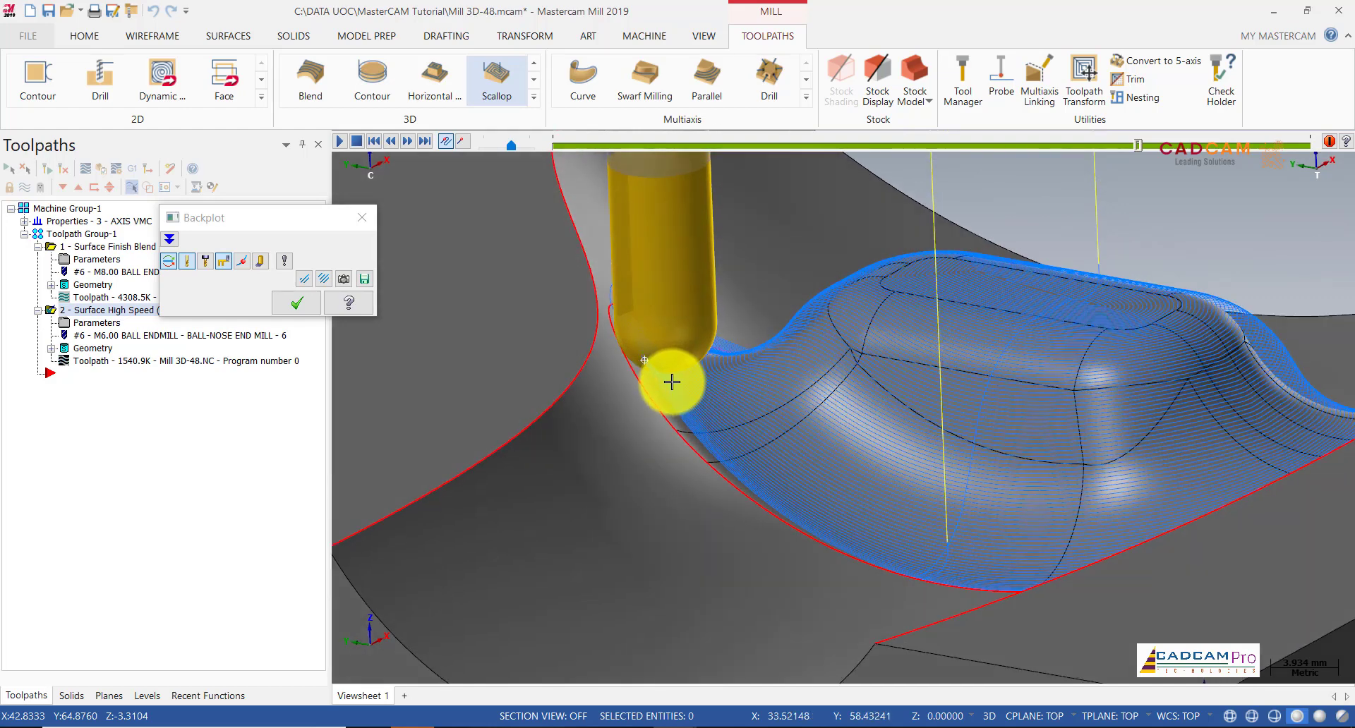
pyautogui.click(303, 305)
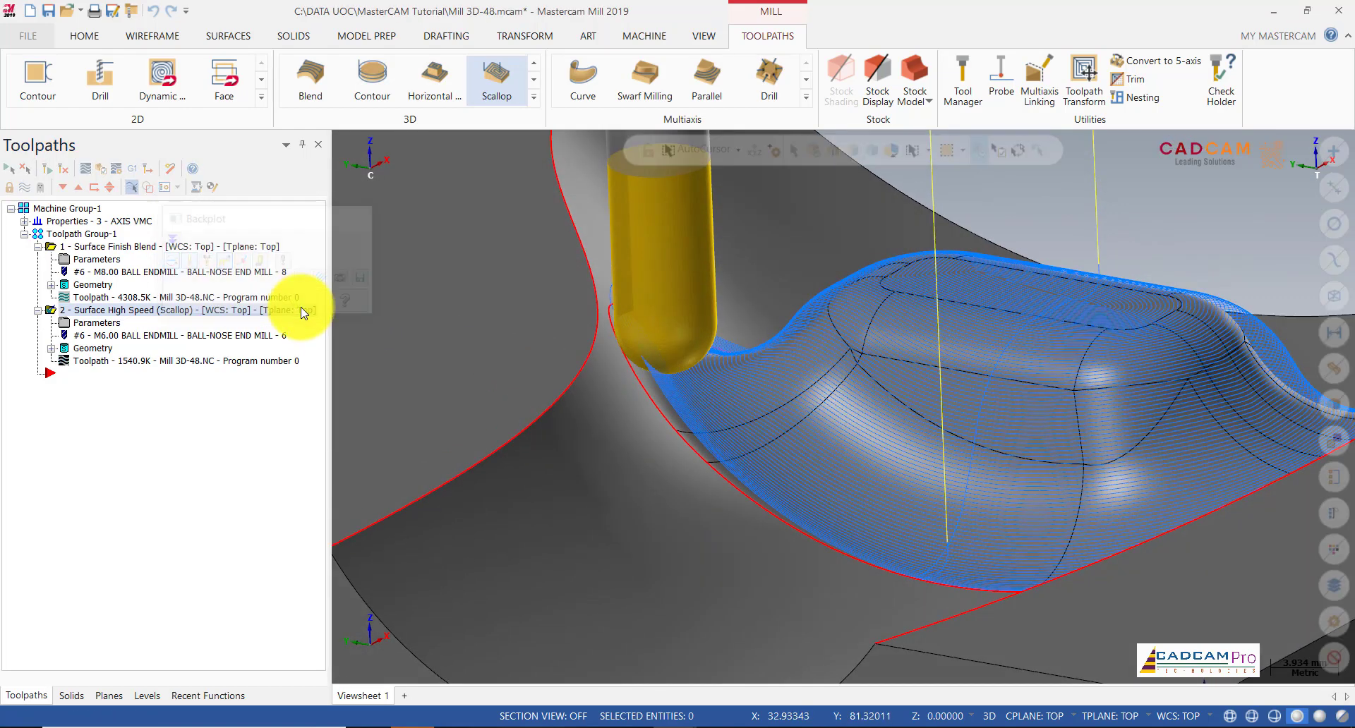
# Set the scallop's containment to Tool contact point with Center compensation and regenerate the toolpath.
pyautogui.click(103, 326)
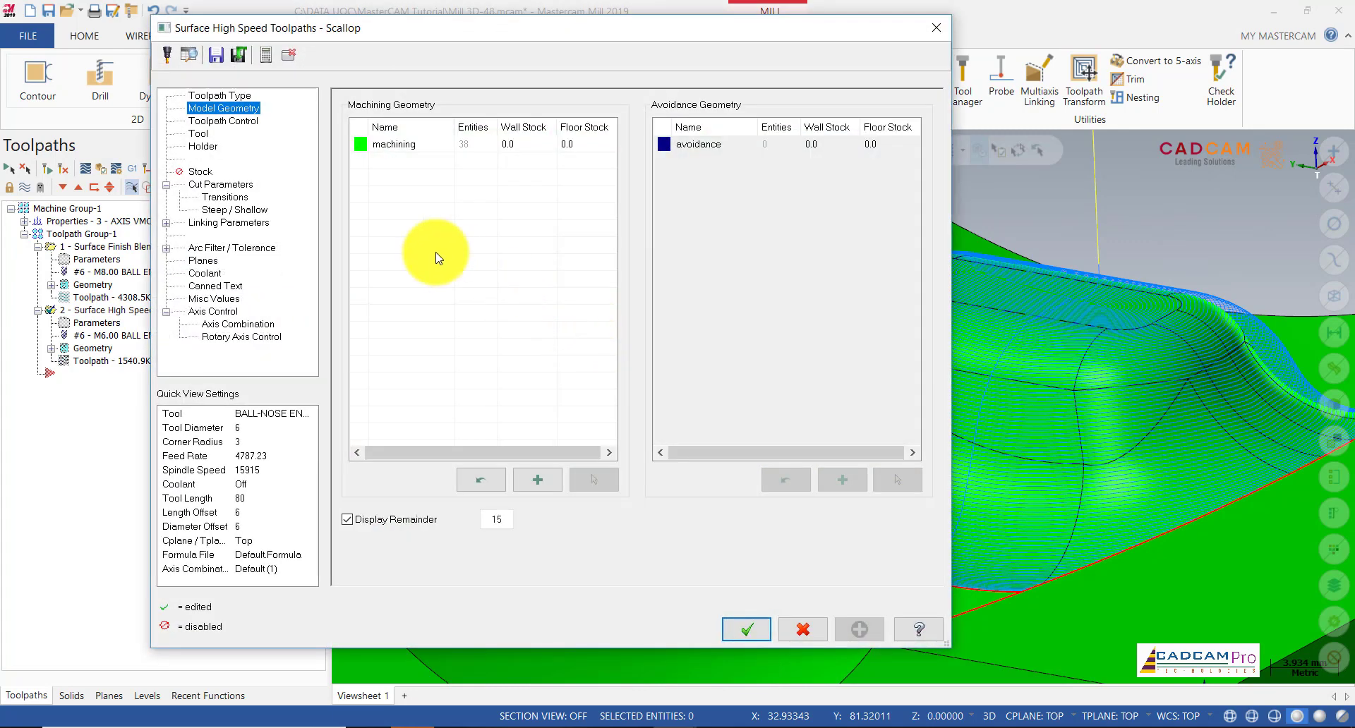
pyautogui.click(221, 122)
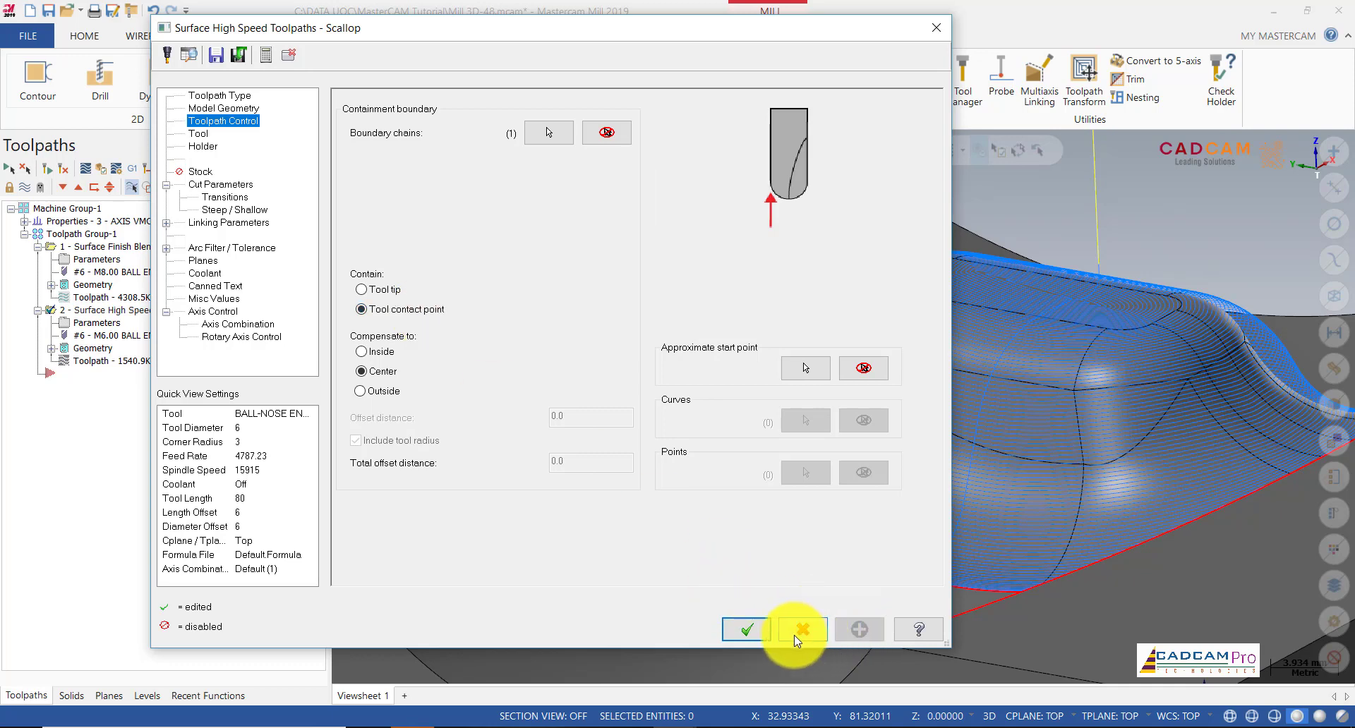
pyautogui.click(746, 629)
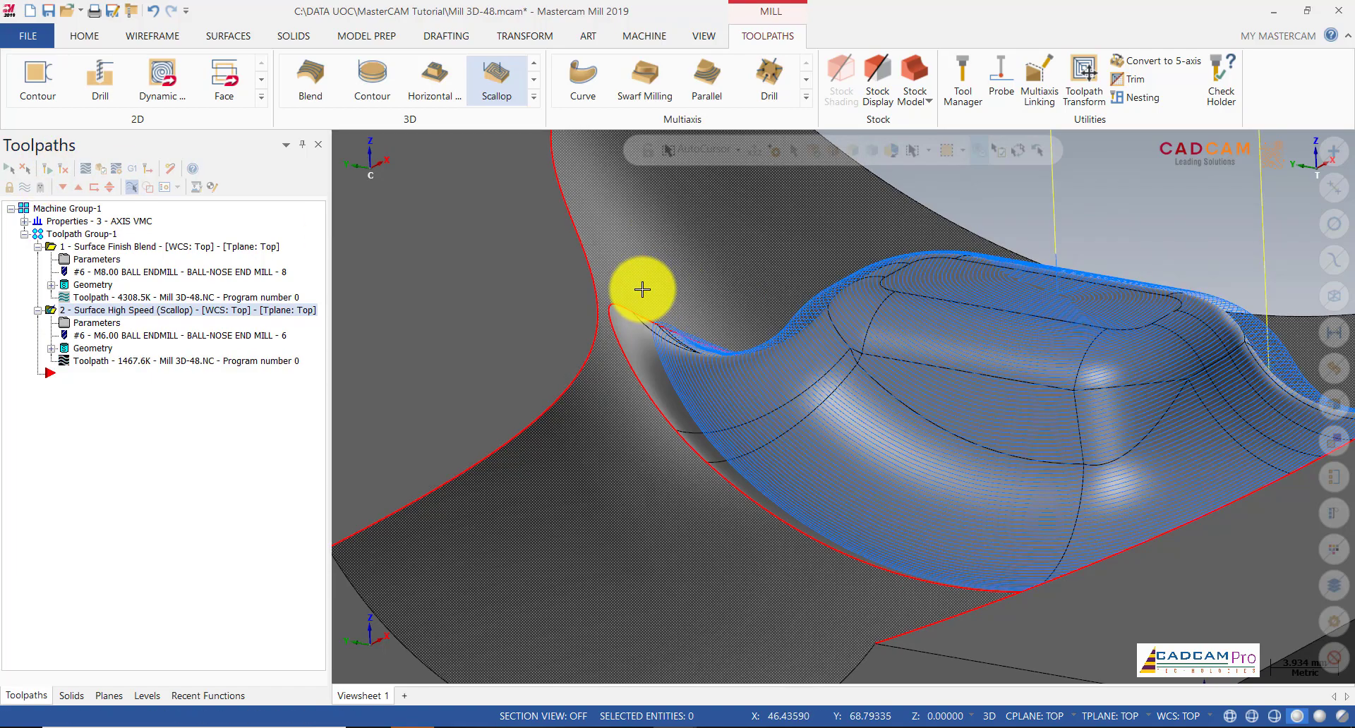
# Backplot the contained scallop toolpath and examine how the ball-nose tool meets the boundary at the pocket's steep corner.
pyautogui.moveTo(636, 310); pyautogui.dragTo(532, 357, button='middle')
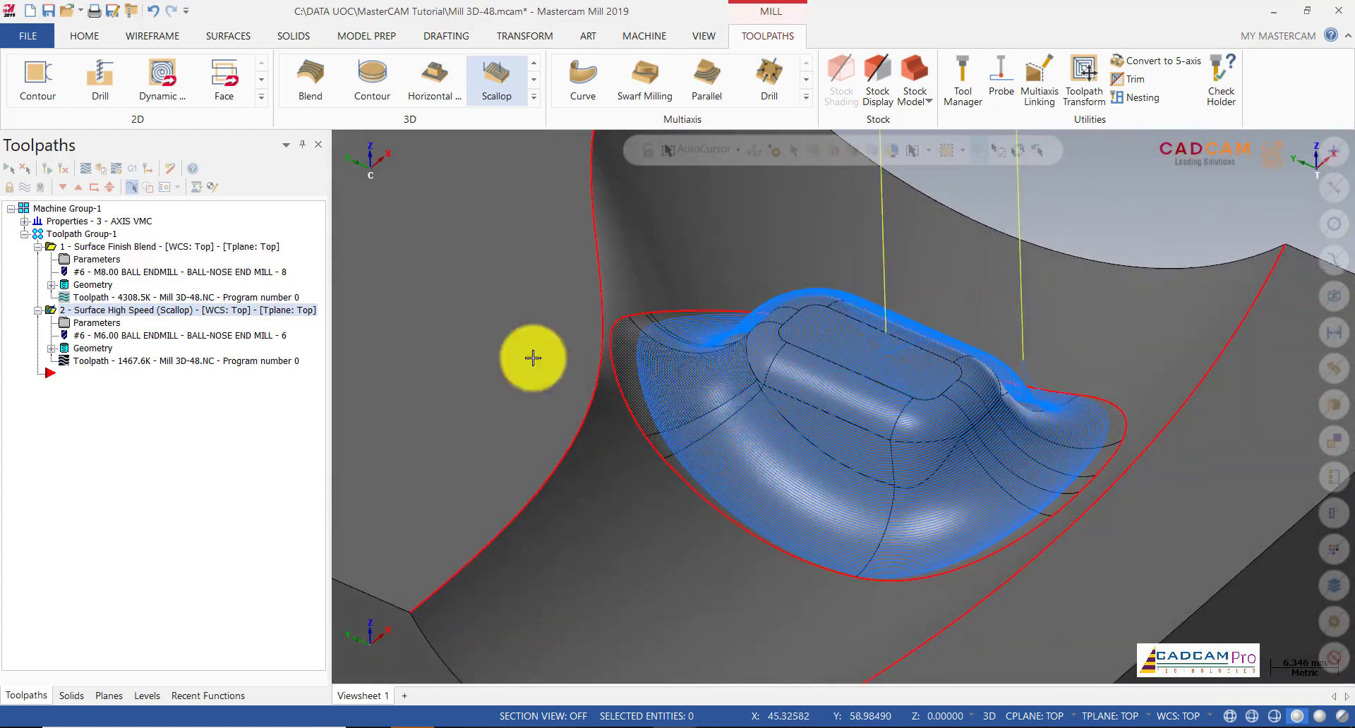
pyautogui.click(85, 170)
pyautogui.scroll(5, 613, 338)
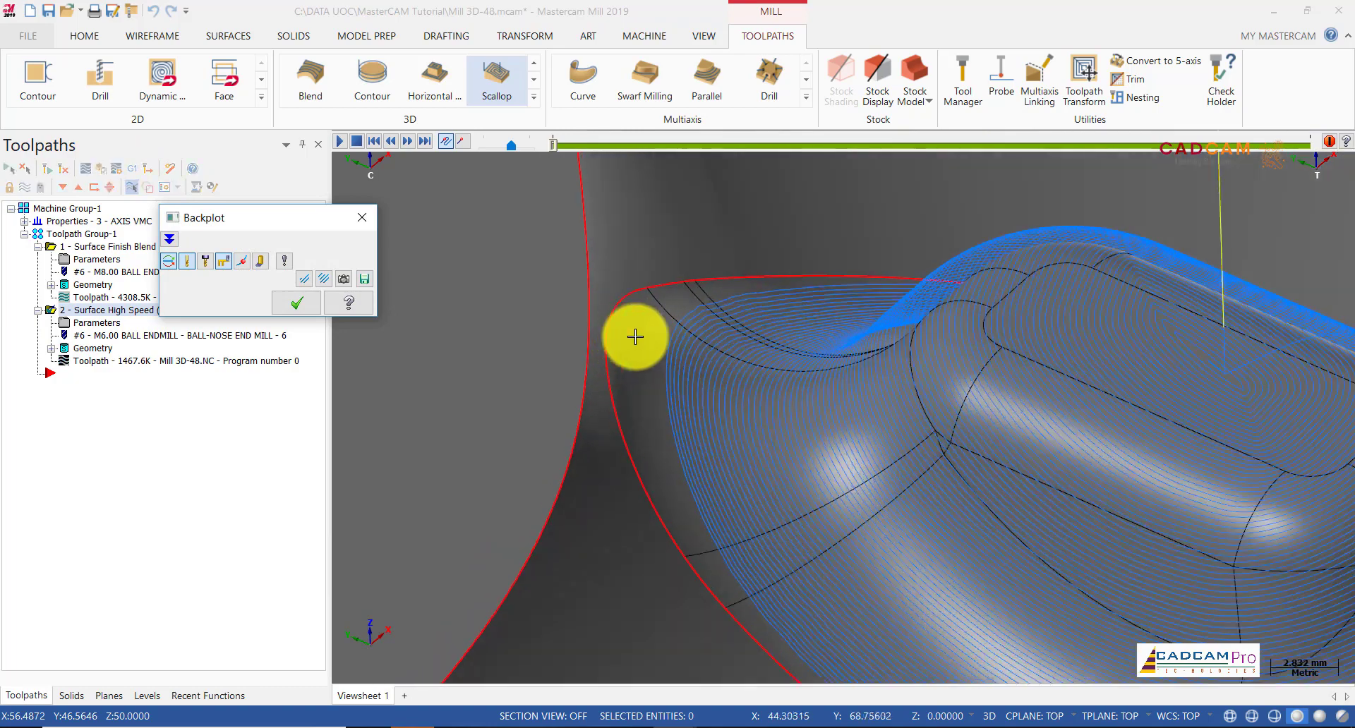
pyautogui.moveTo(650, 335); pyautogui.dragTo(670, 292, button='middle')
pyautogui.scroll(-2, 670, 291)
pyautogui.scroll(5, 628, 293)
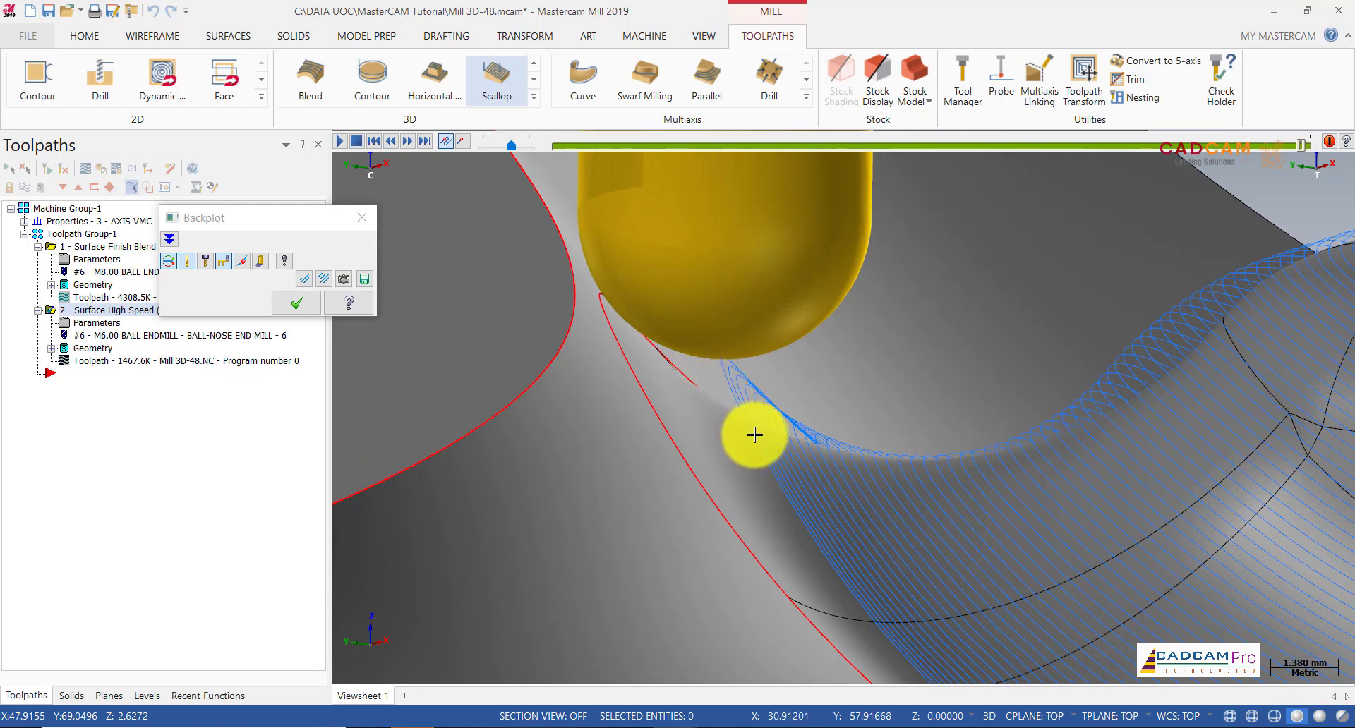
pyautogui.scroll(-2, 705, 411)
pyautogui.moveTo(706, 410); pyautogui.dragTo(918, 348, button='middle')
pyautogui.click(782, 360)
pyautogui.scroll(-2, 798, 360)
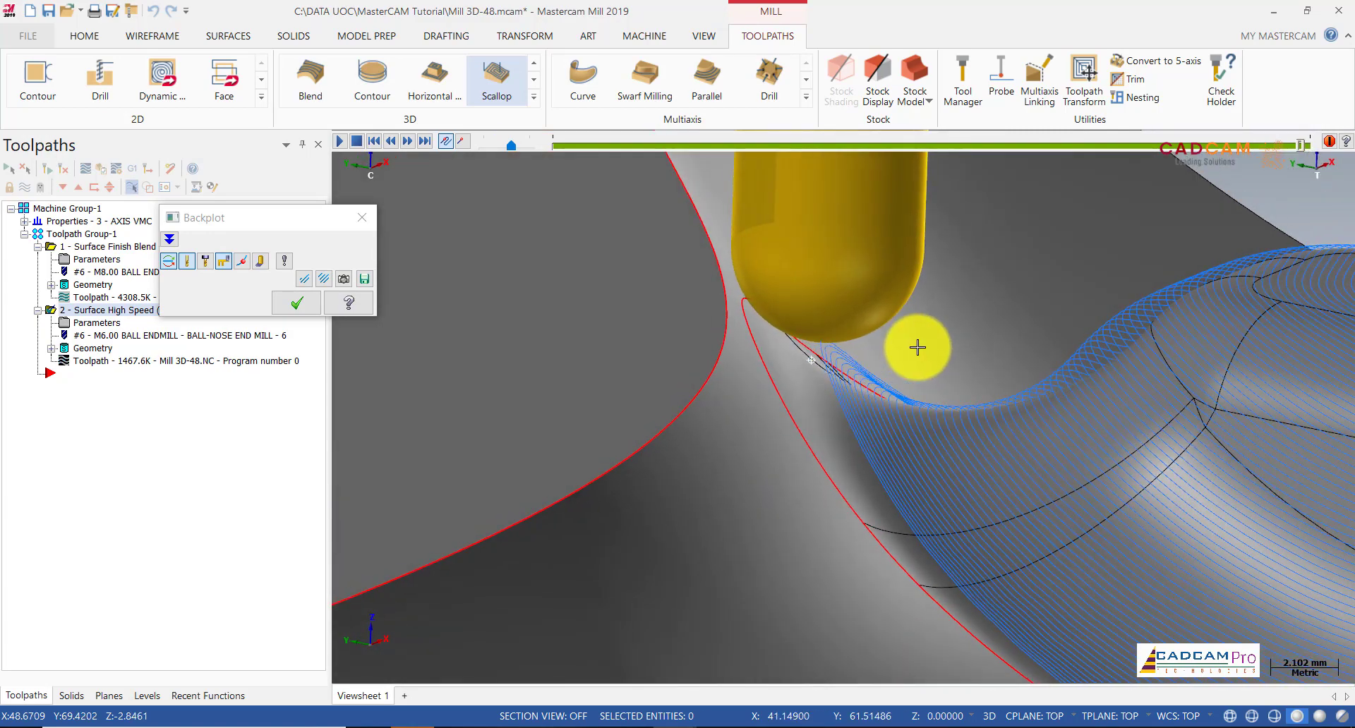
# Examine the backplotted tool along the pocket's lower edge and opposite end, and close the backplot.
pyautogui.scroll(-7, 787, 332)
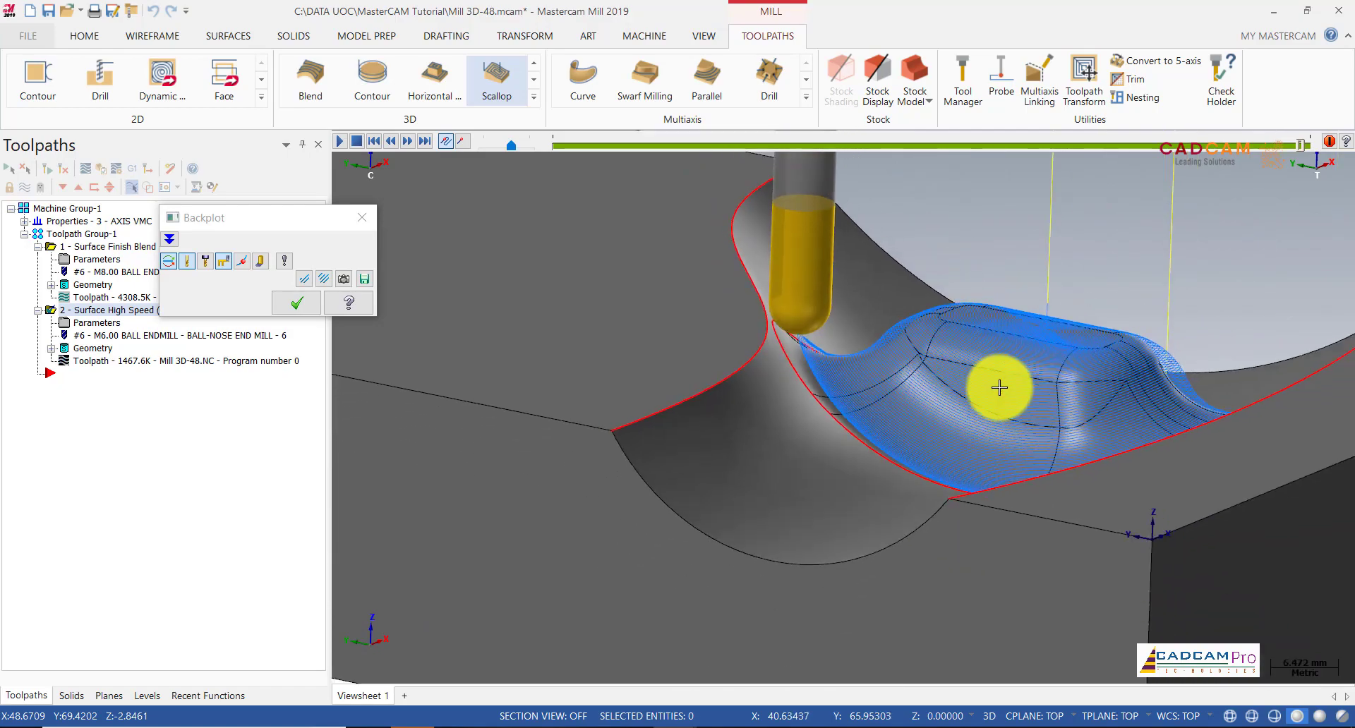
pyautogui.moveTo(1001, 388); pyautogui.dragTo(976, 450, button='middle')
pyautogui.scroll(8, 974, 486)
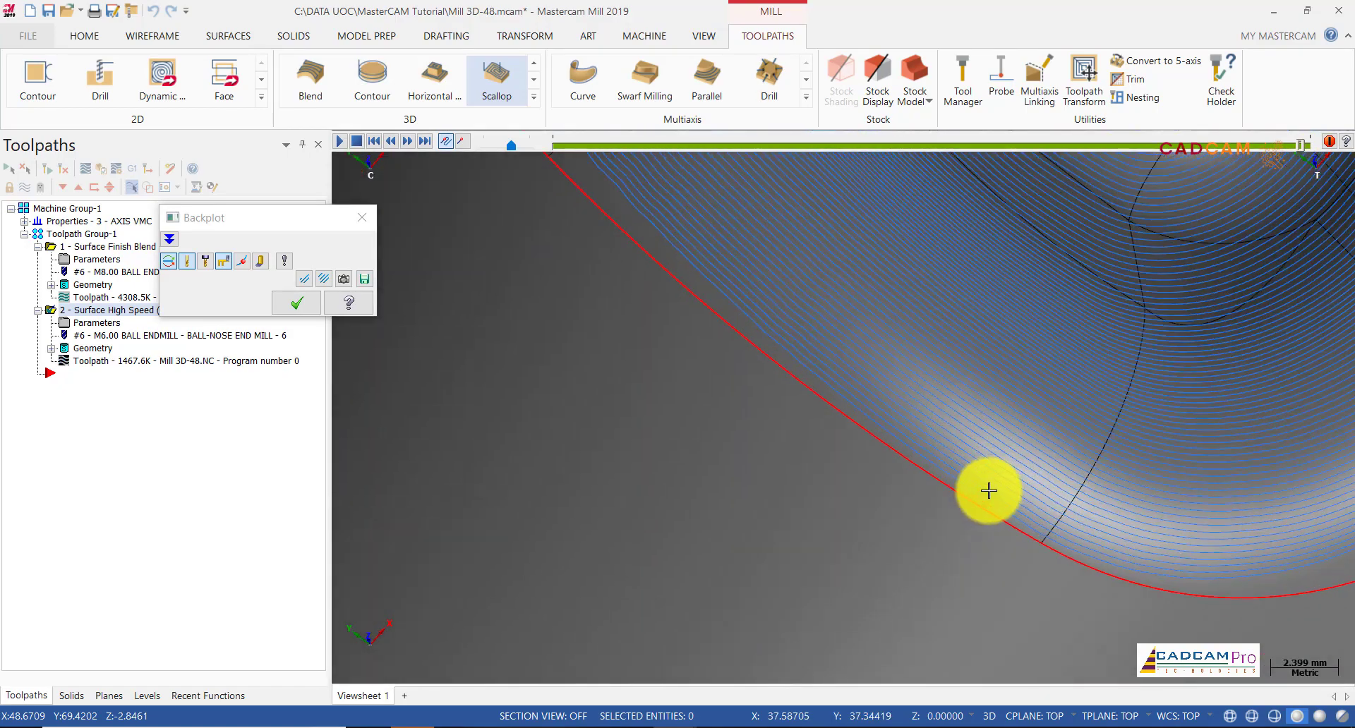
pyautogui.scroll(-6, 986, 515)
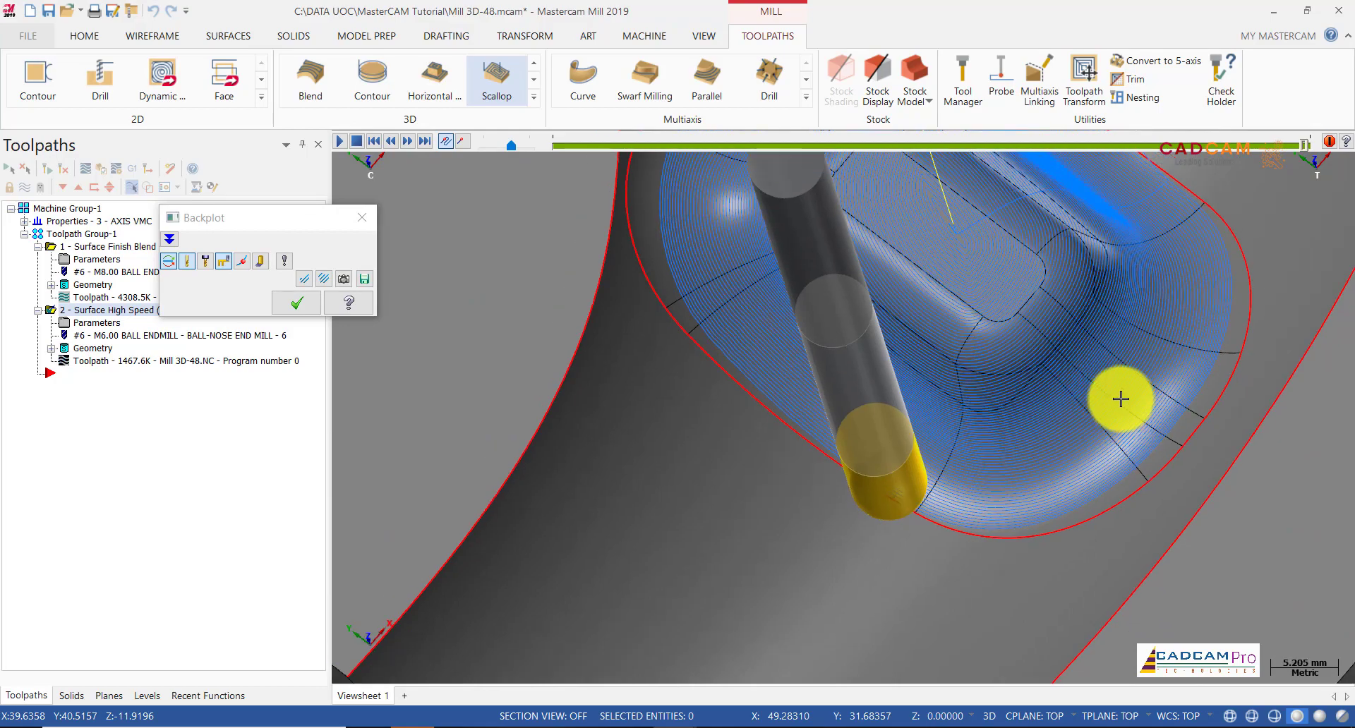
pyautogui.moveTo(1121, 399); pyautogui.dragTo(1223, 353, button='middle')
pyautogui.scroll(3, 1181, 380)
pyautogui.scroll(1, 1181, 379)
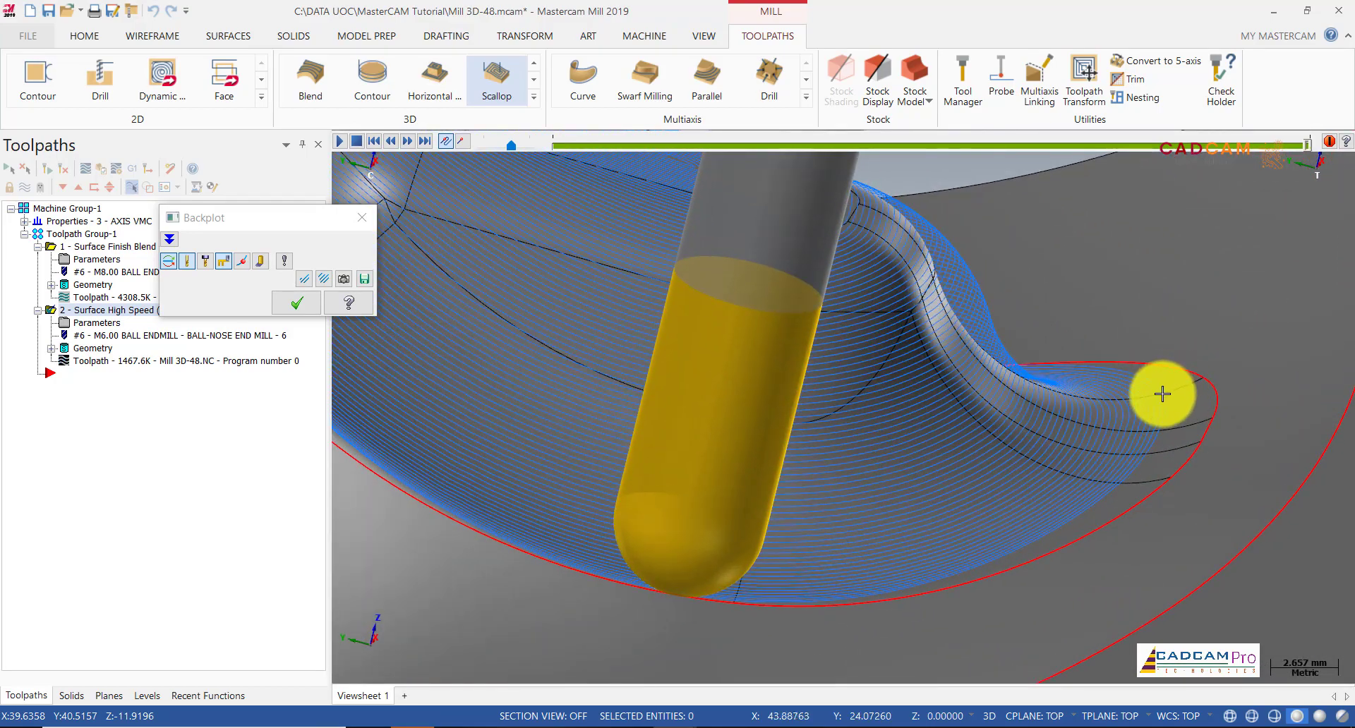
pyautogui.moveTo(1163, 394); pyautogui.dragTo(1020, 408, button='middle')
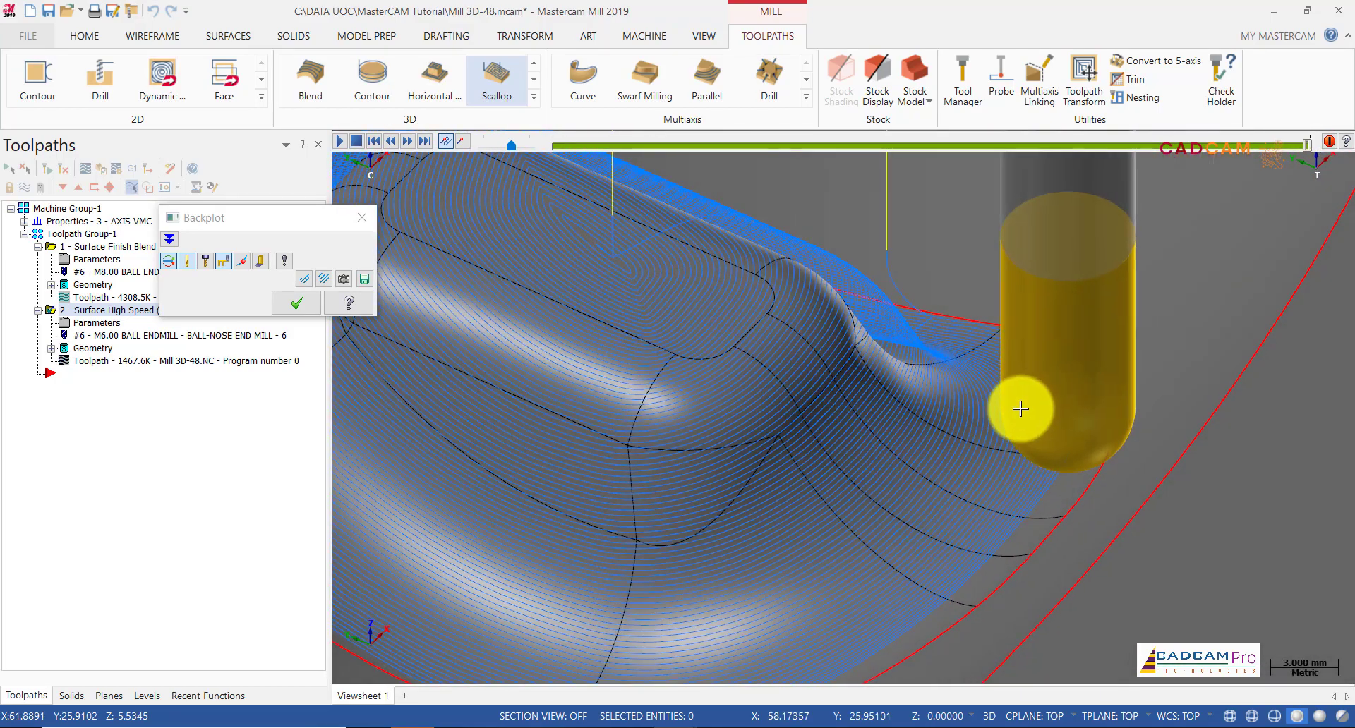
pyautogui.scroll(-5, 1021, 409)
pyautogui.scroll(2, 844, 414)
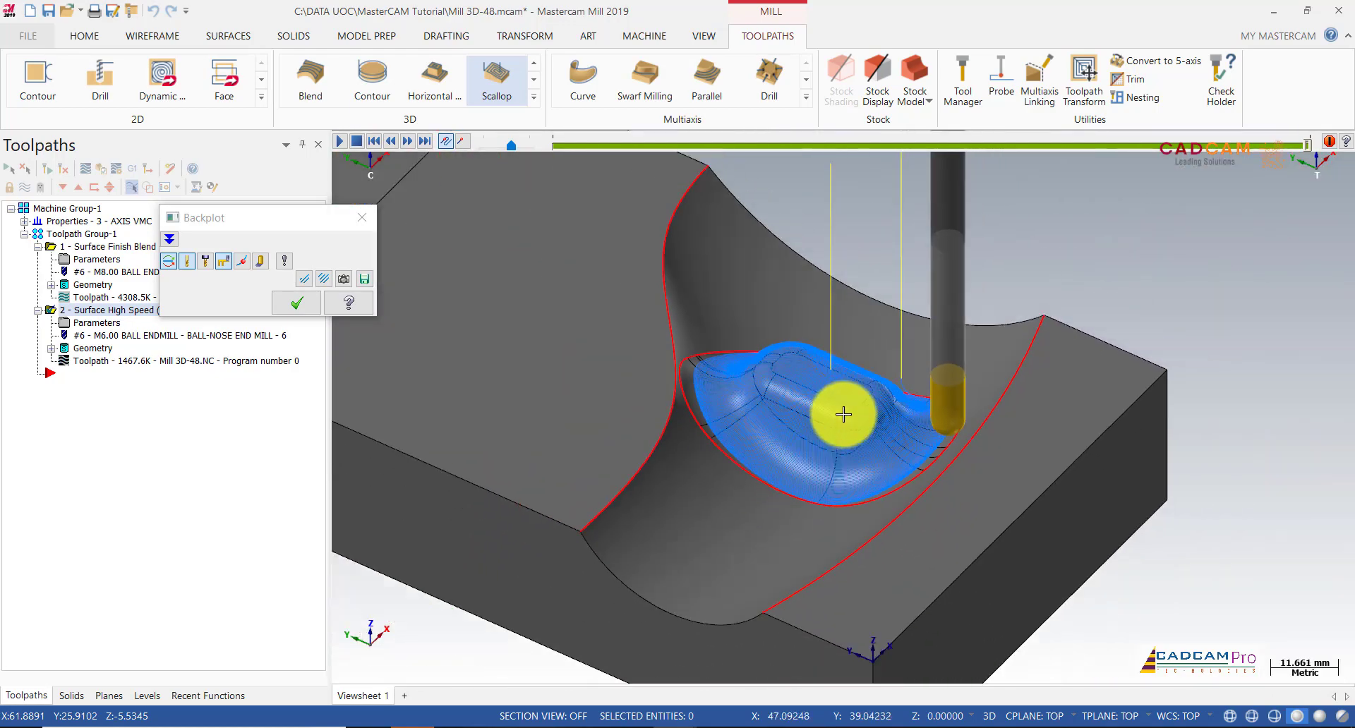
pyautogui.scroll(-1, 843, 415)
pyautogui.click(297, 303)
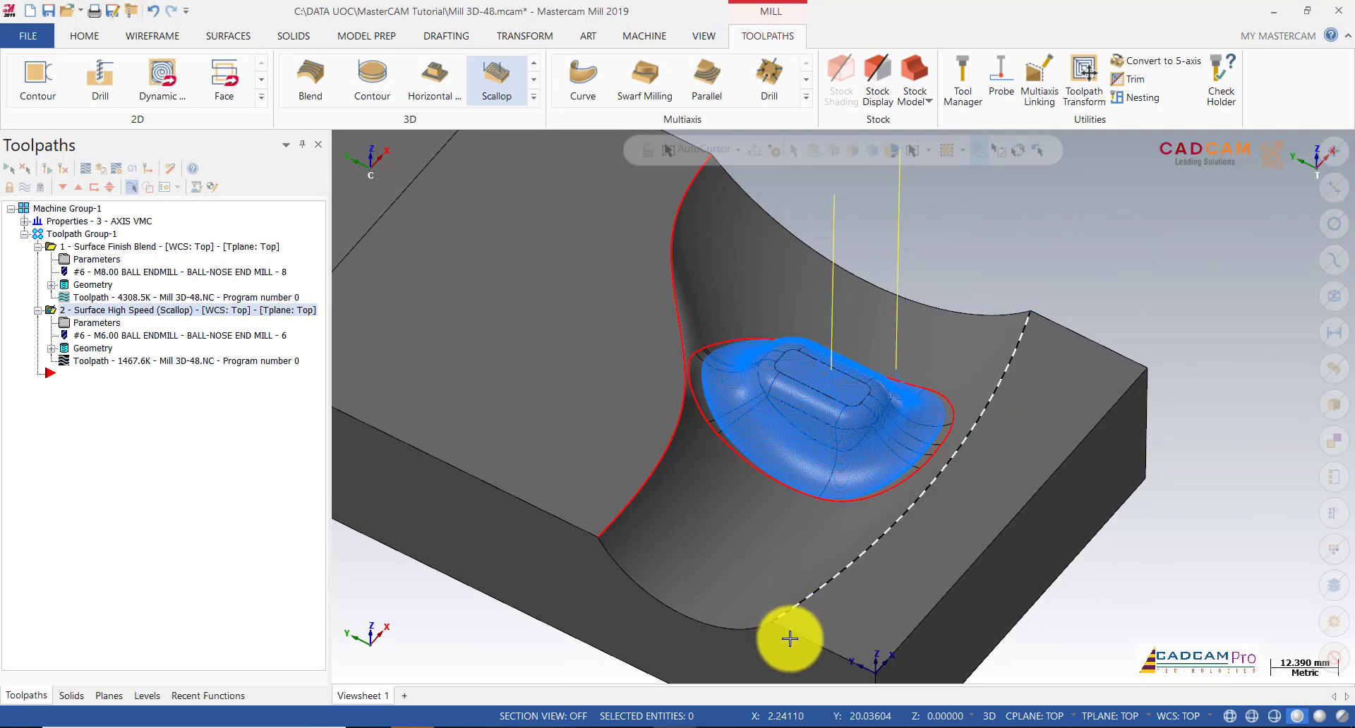
# Switch to Mastercam Simulator and reset the verification to its start with uncut stock.
pyautogui.moveTo(689, 721)
pyautogui.click(773, 680)
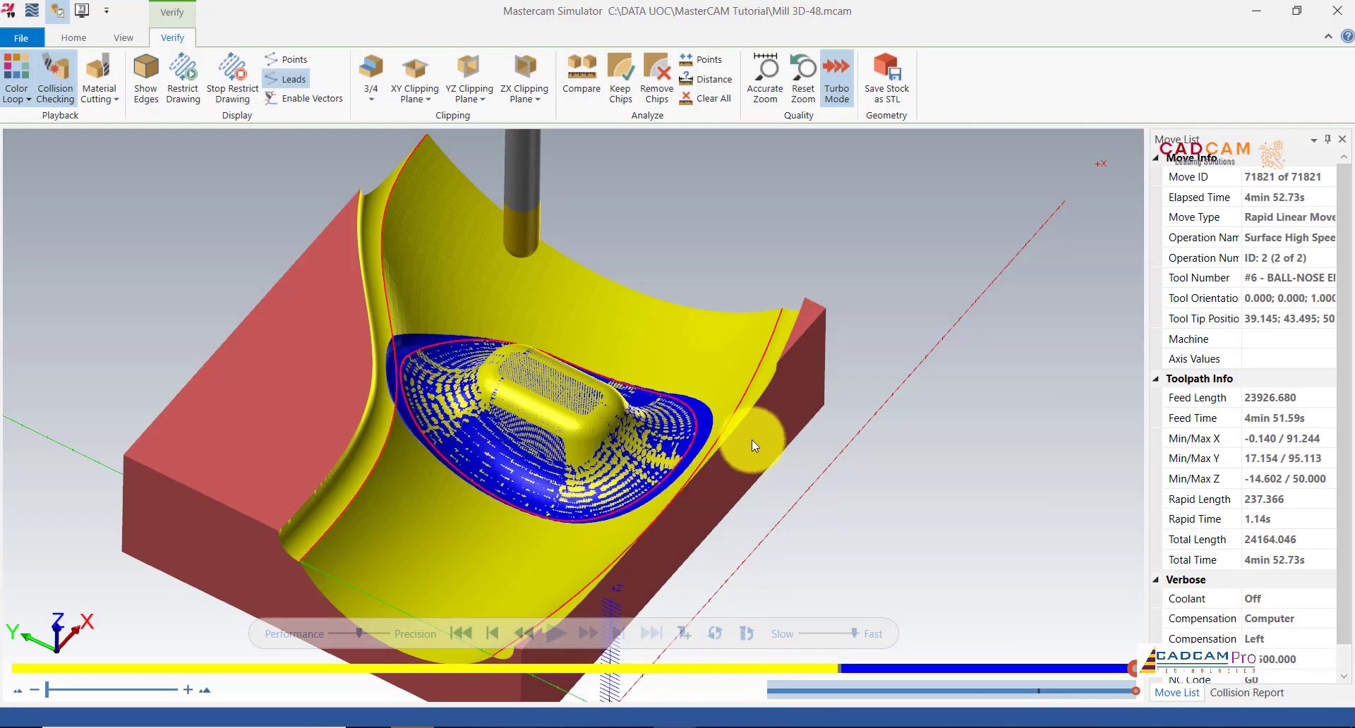
pyautogui.click(456, 633)
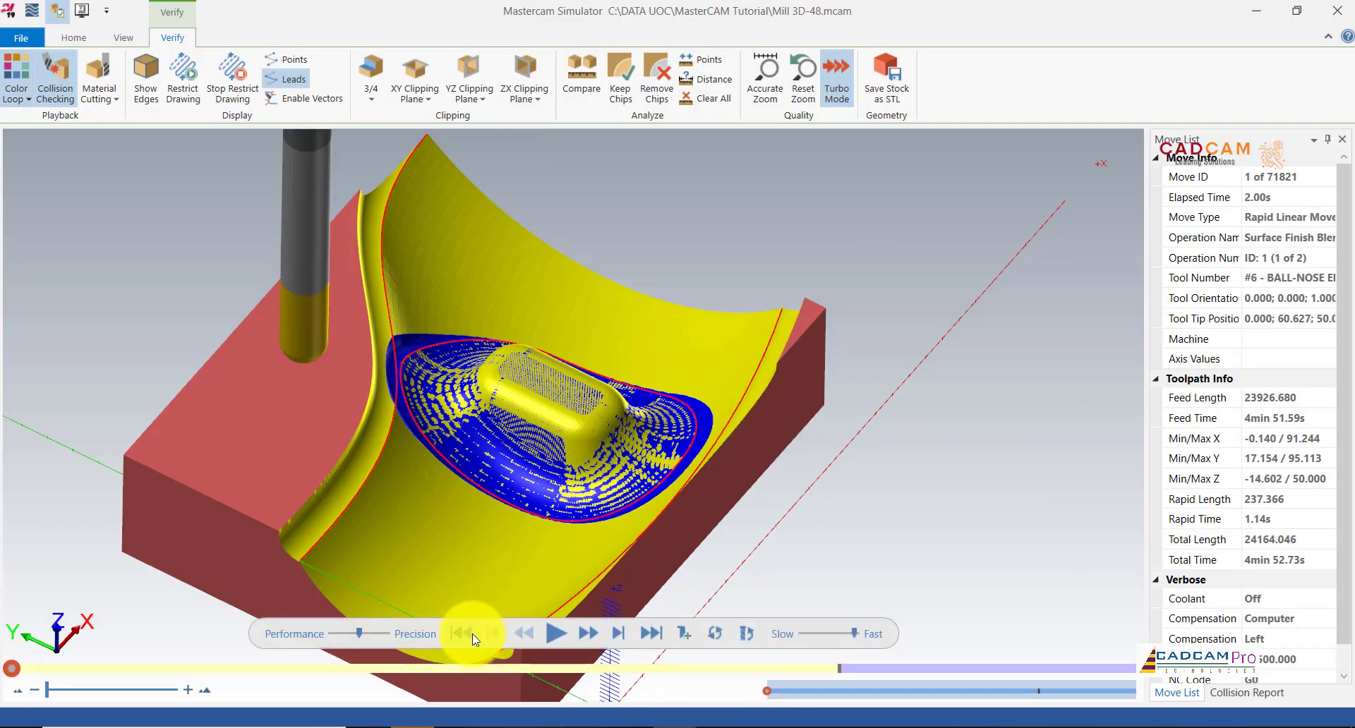
pyautogui.scroll(-3, 618, 413)
pyautogui.scroll(5, 601, 395)
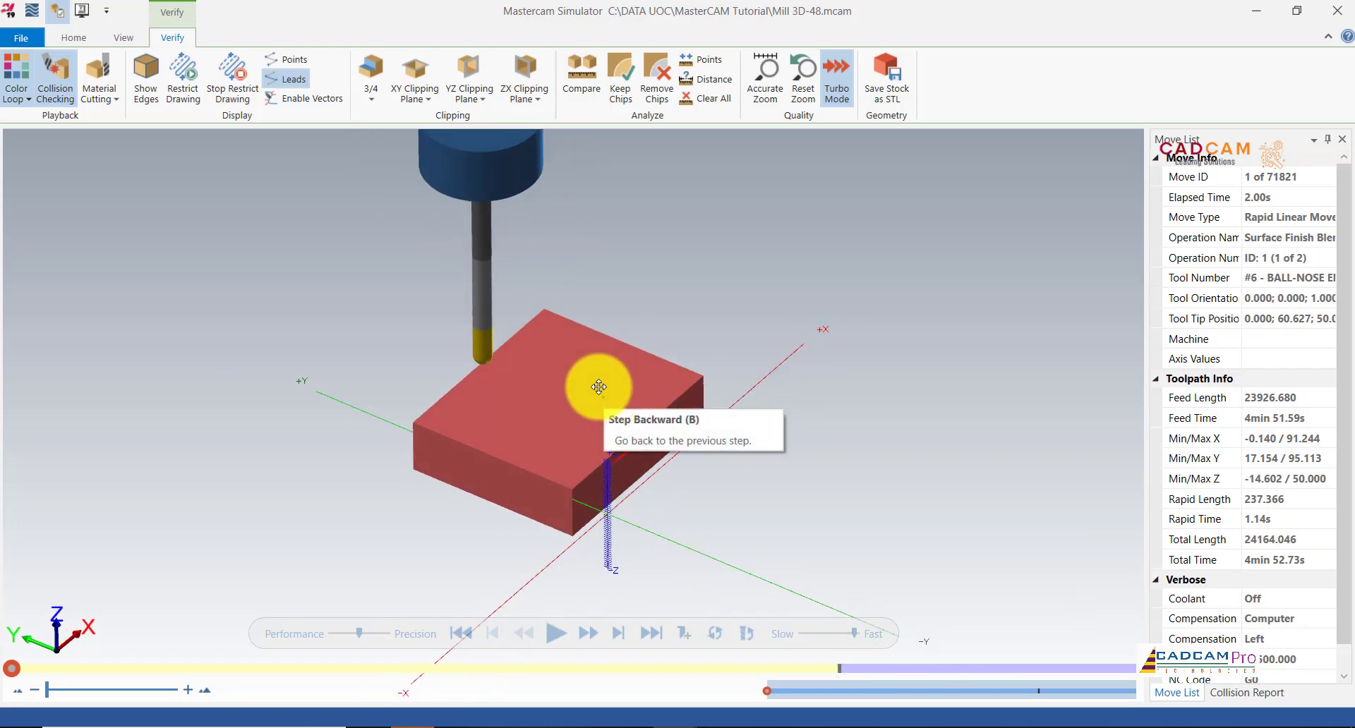
# Play the verification through the Blend and Scallop operations and examine the machined surface around the pocket's boundary.
pyautogui.click(556, 634)
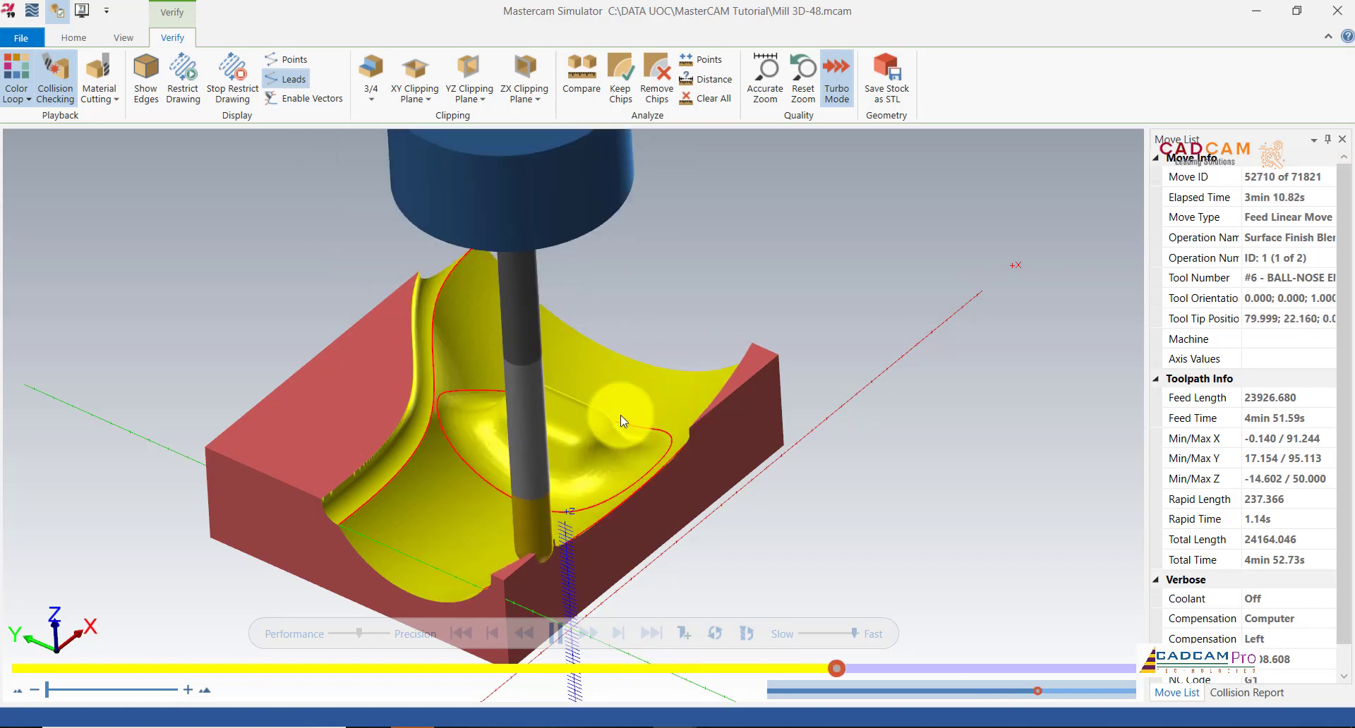
pyautogui.scroll(3, 527, 449)
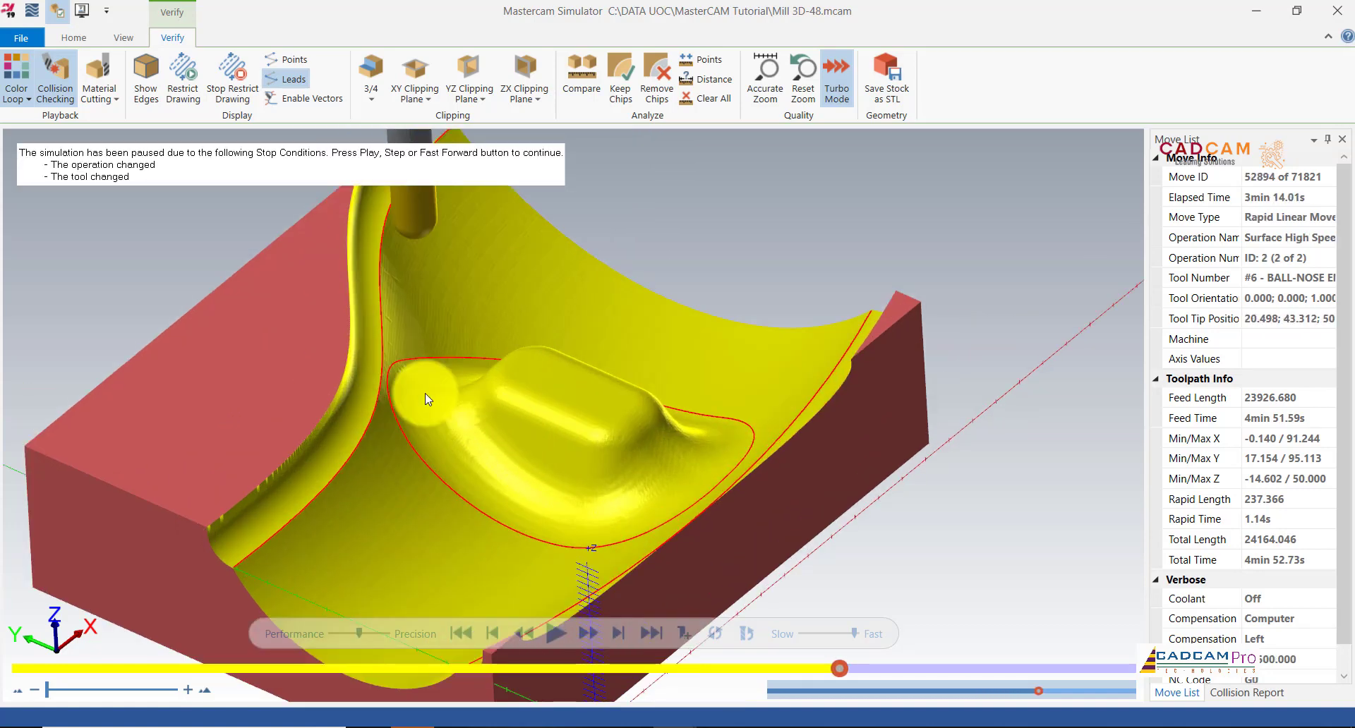
pyautogui.scroll(-2, 465, 422)
pyautogui.click(562, 636)
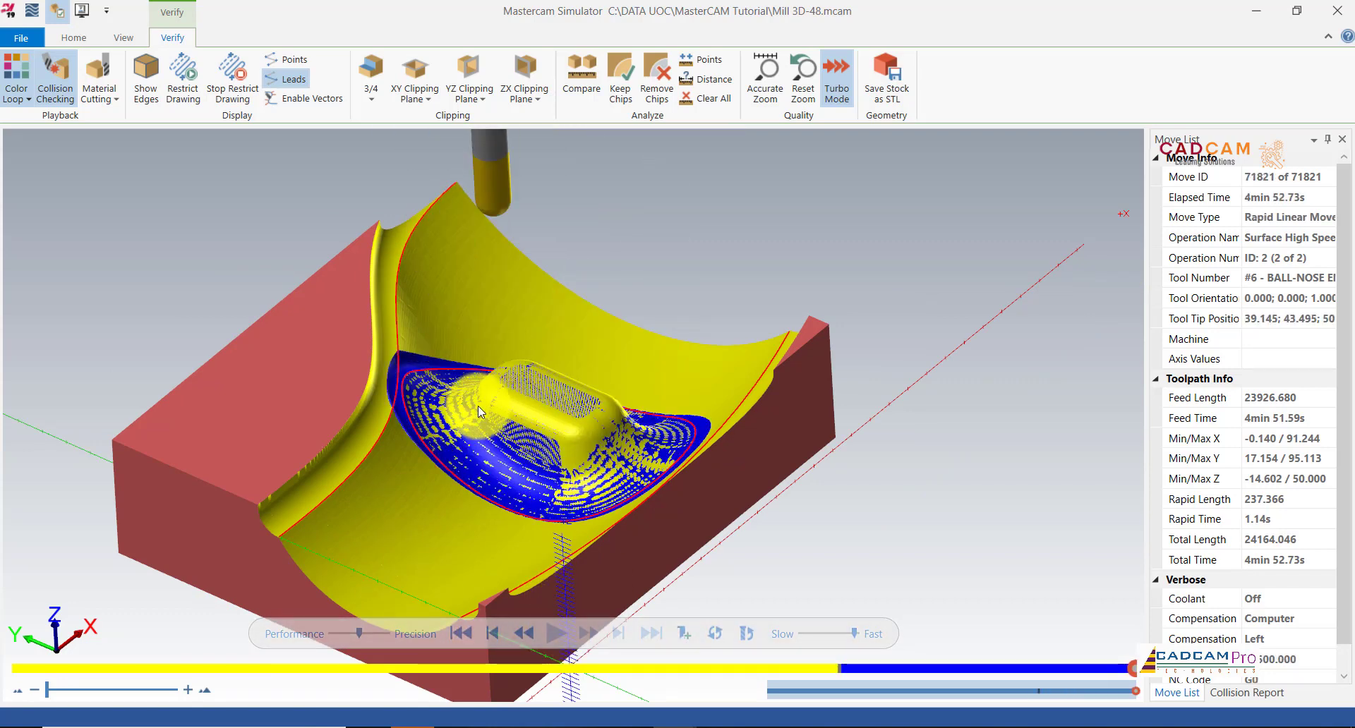
pyautogui.scroll(5, 417, 386)
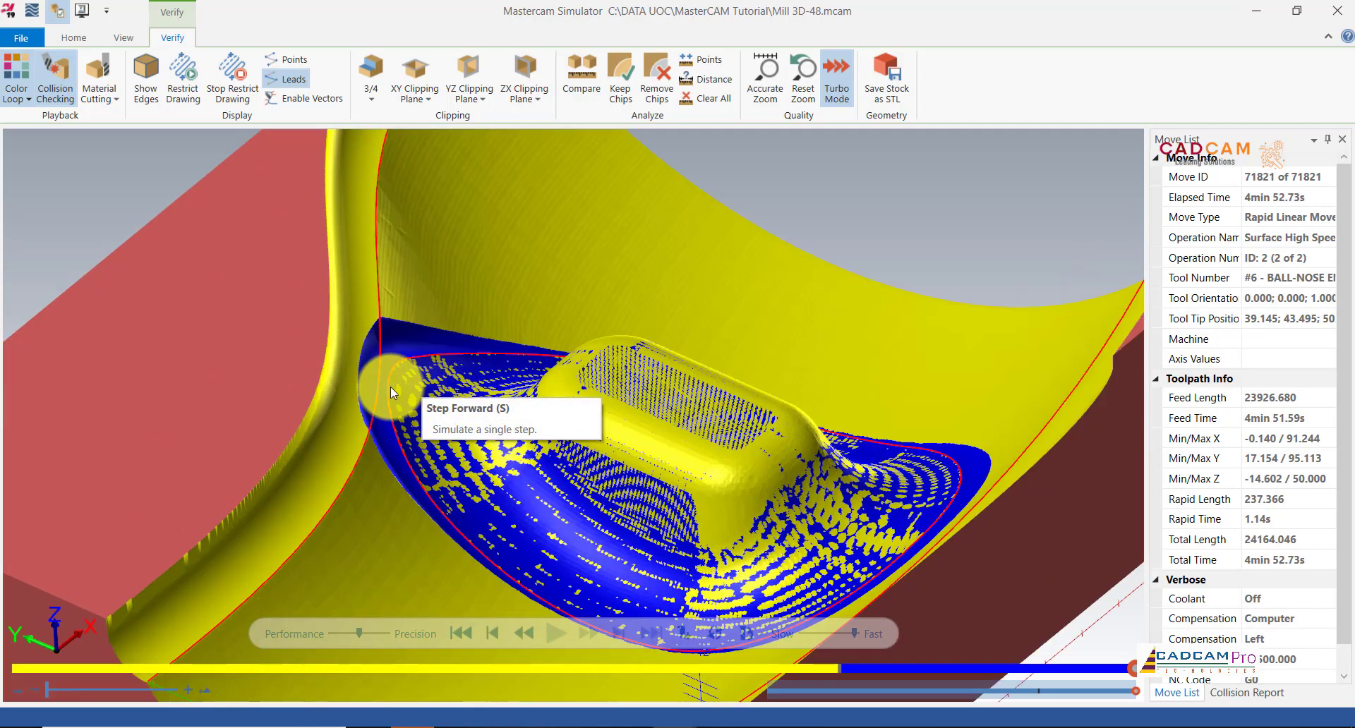
pyautogui.scroll(-3, 452, 388)
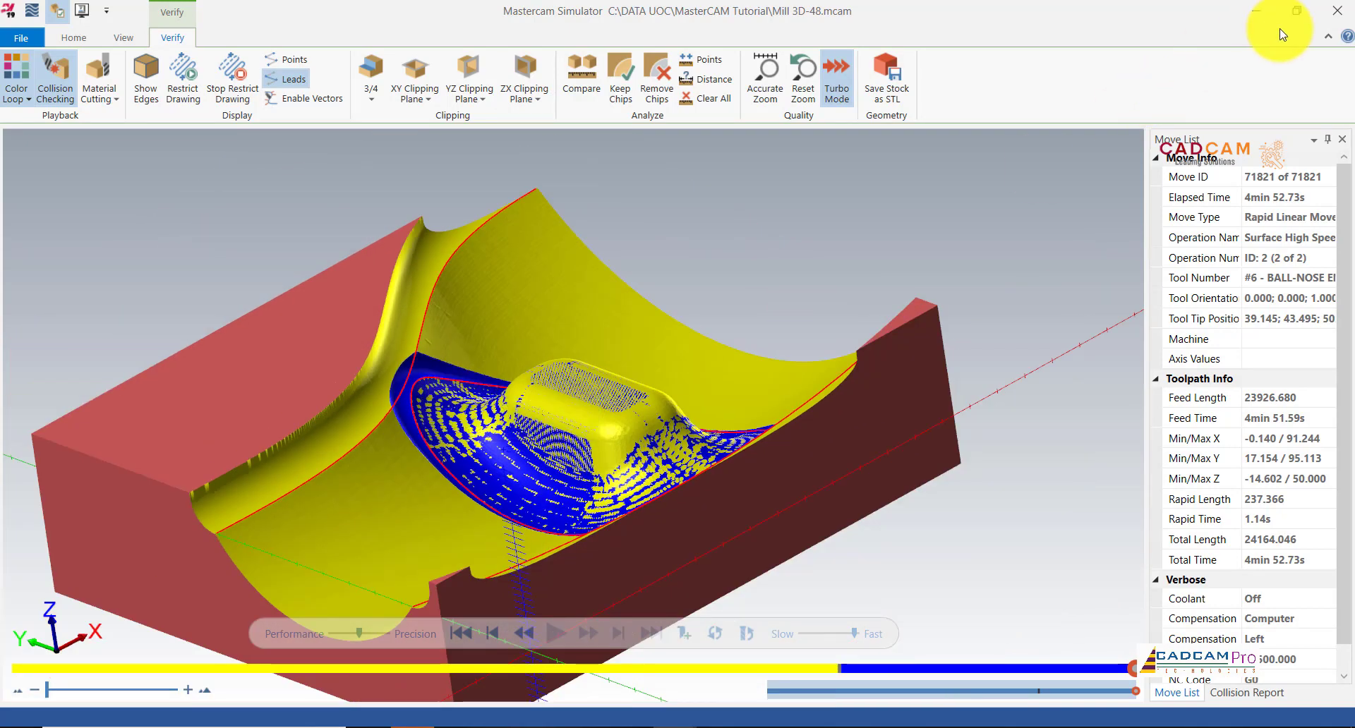
# Return to Mastercam, select all operations in Toolpath Group-1, and verify both toolpaths through to the end.
pyautogui.scroll(-2, 772, 318)
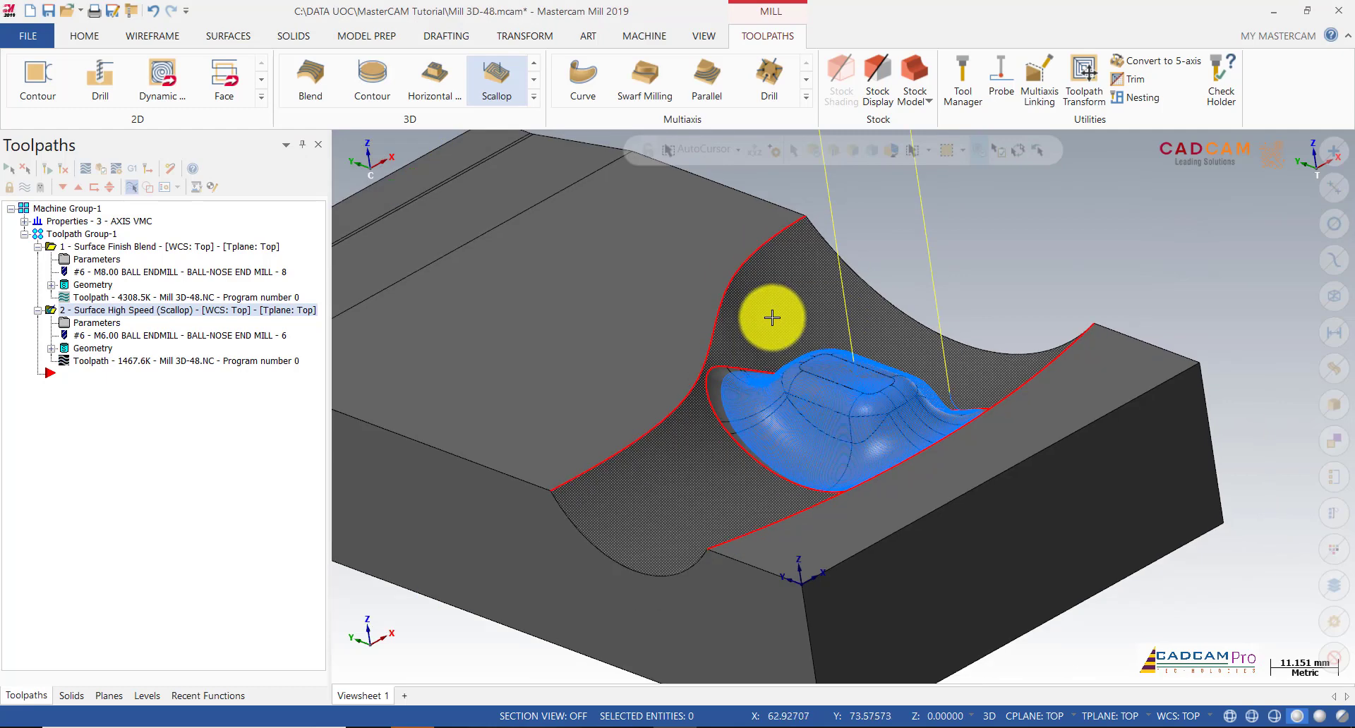
pyautogui.click(91, 238)
pyautogui.scroll(-1, 734, 358)
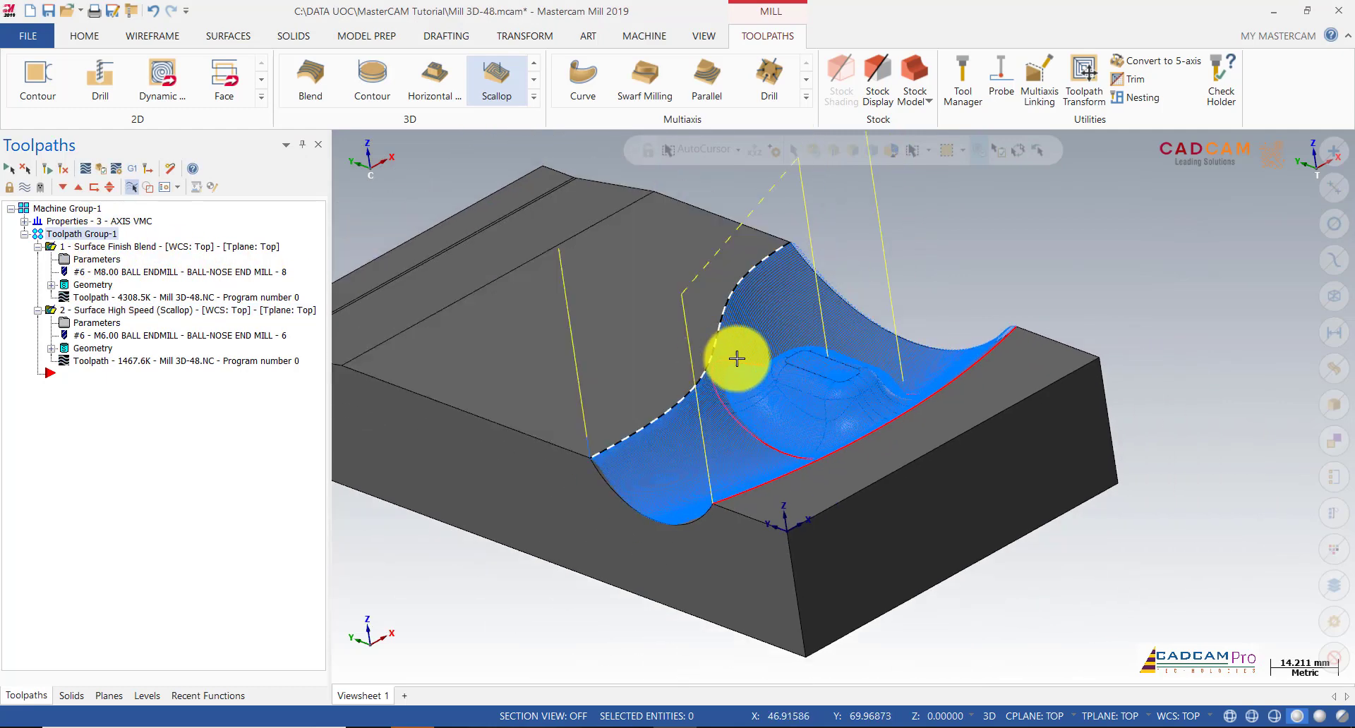
pyautogui.moveTo(735, 358); pyautogui.dragTo(782, 378, button='middle')
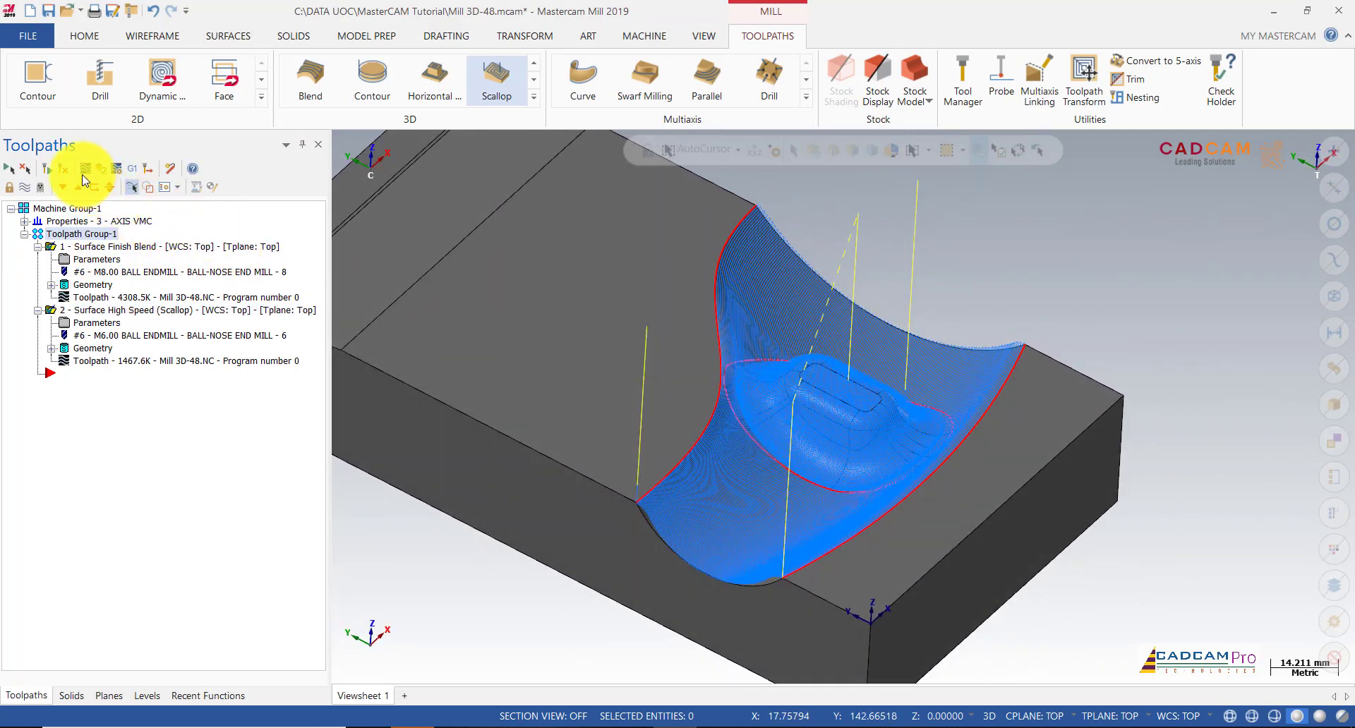
pyautogui.click(100, 173)
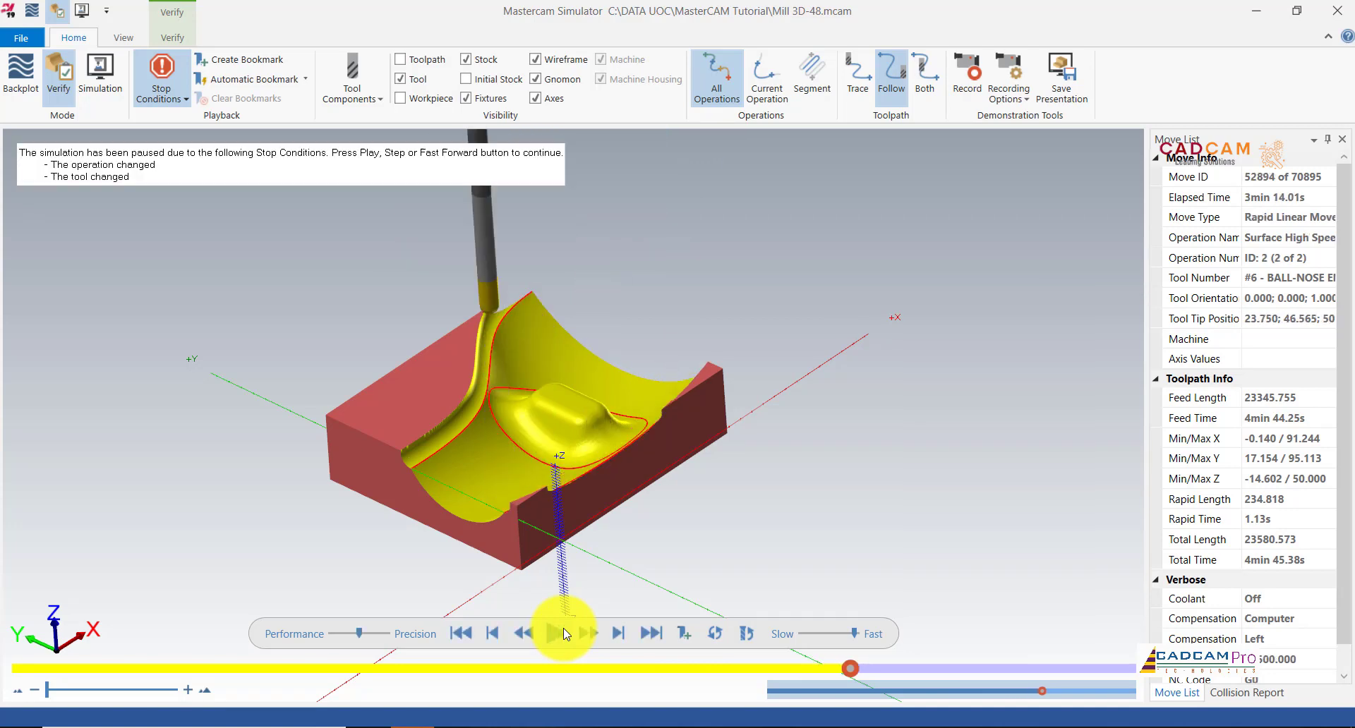
pyautogui.scroll(2, 570, 422)
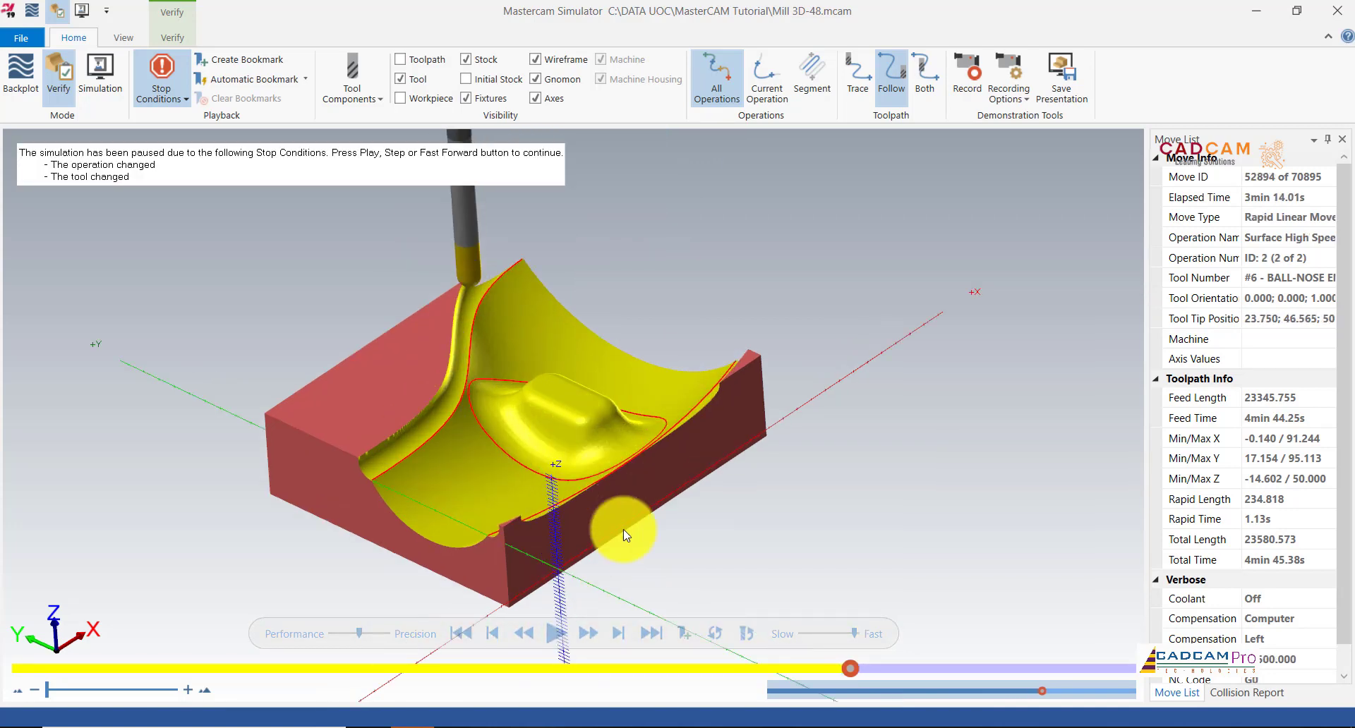
pyautogui.click(558, 633)
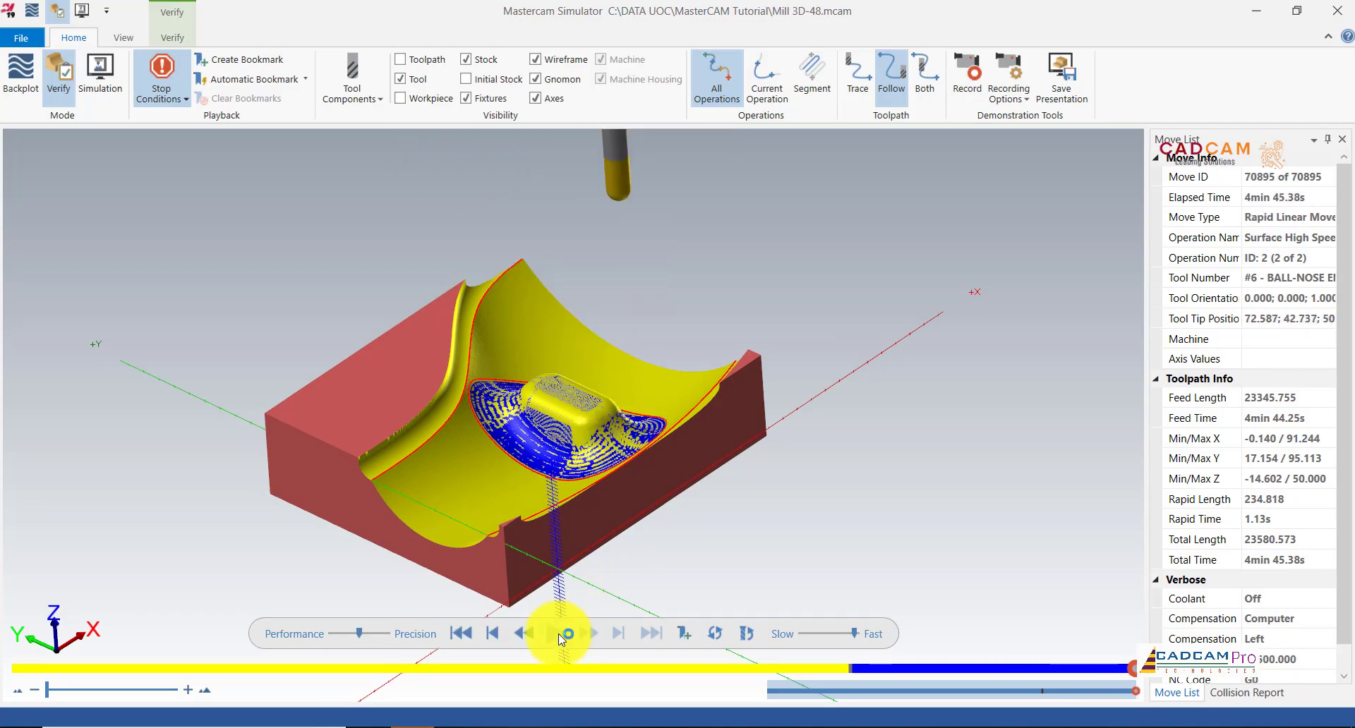
# Examine the simulated scallop cut against the pocket's rim, including its steep corner, and close the simulator.
pyautogui.scroll(6, 480, 388)
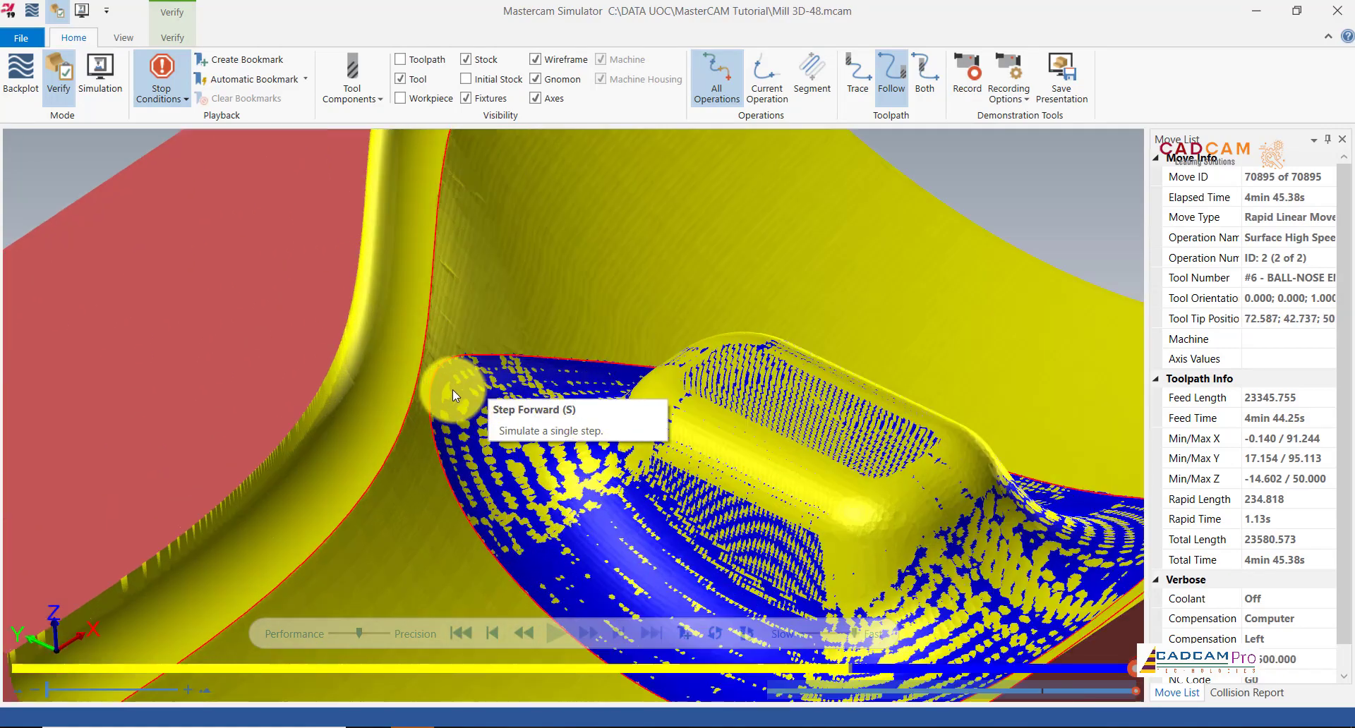
pyautogui.moveTo(452, 391); pyautogui.dragTo(497, 437, button='middle')
pyautogui.scroll(-5, 446, 383)
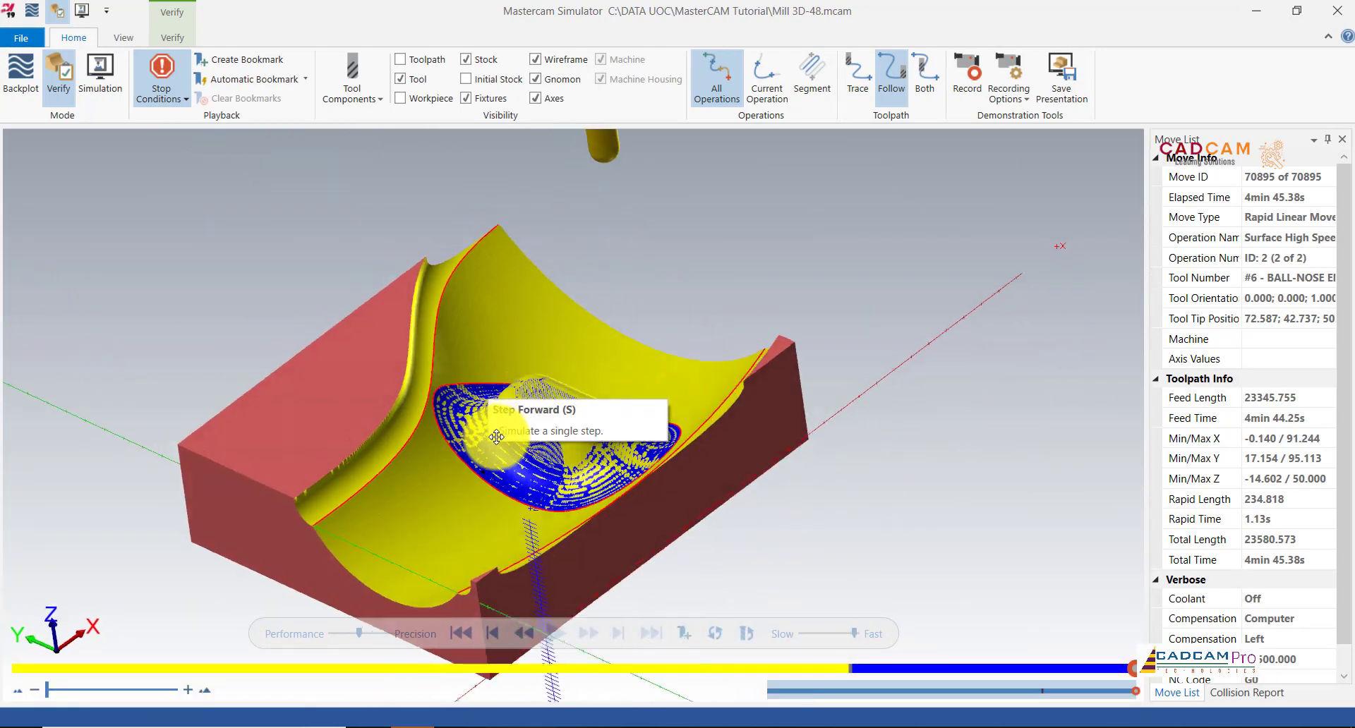
pyautogui.scroll(-3, 483, 468)
pyautogui.scroll(6, 511, 452)
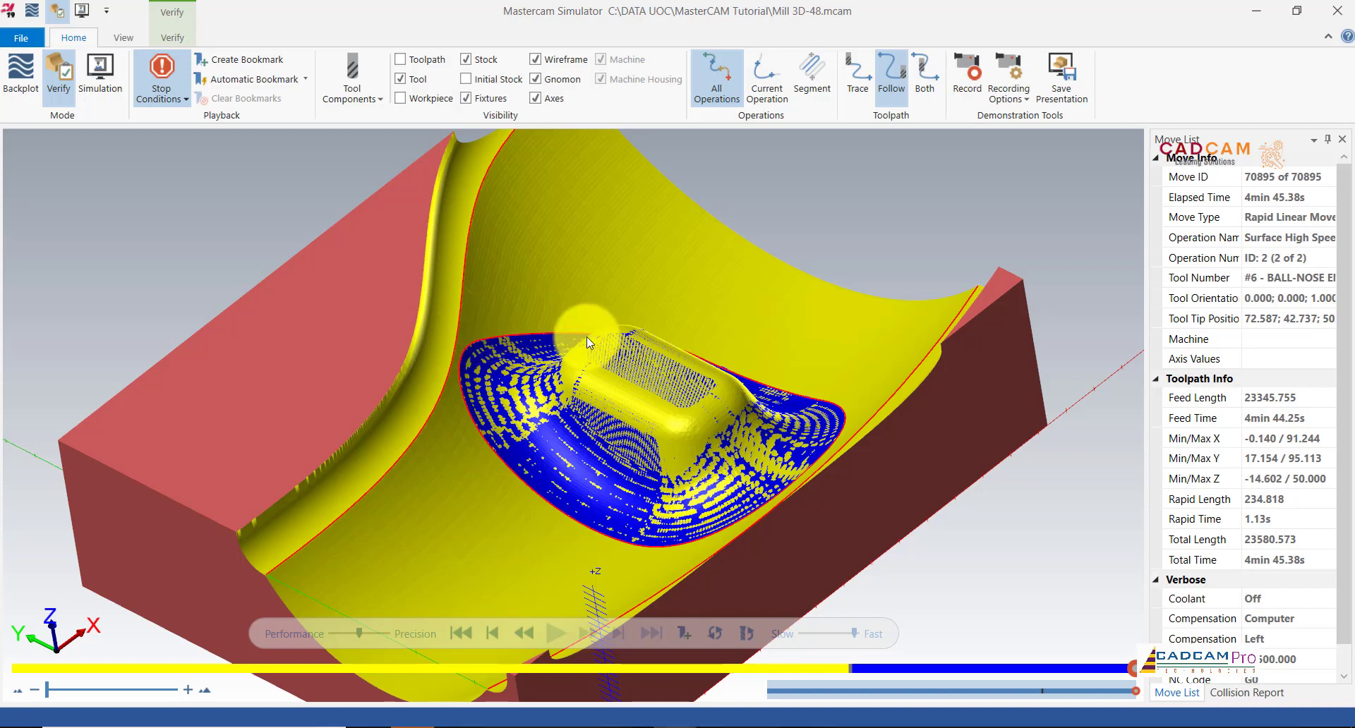
pyautogui.scroll(-3, 586, 337)
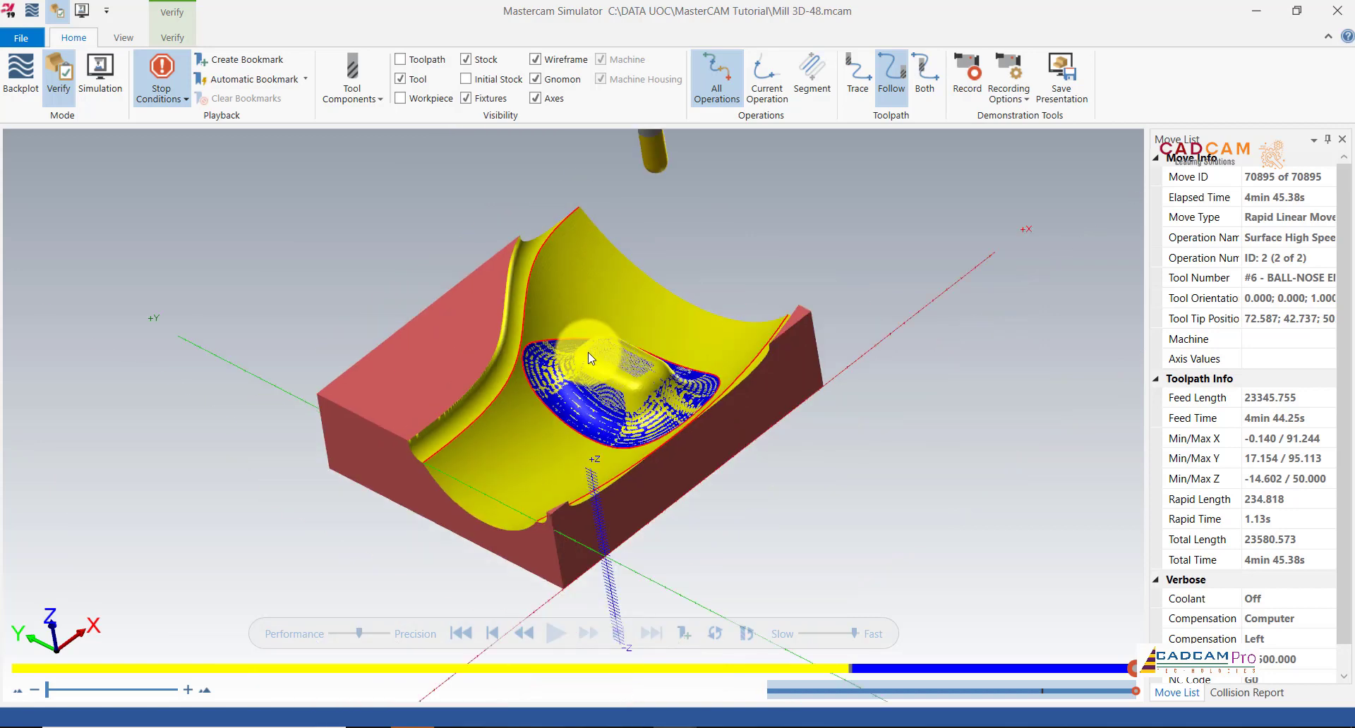
pyautogui.click(1343, 20)
pyautogui.scroll(4, 868, 354)
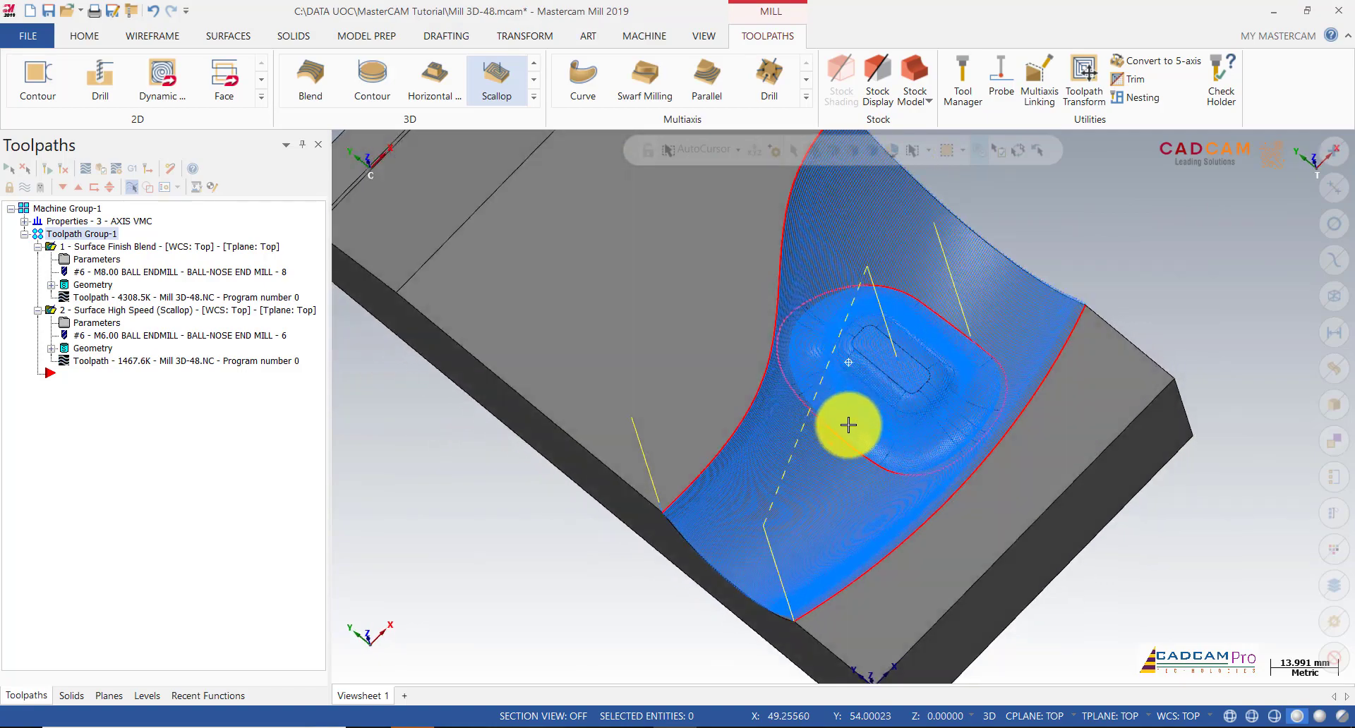
pyautogui.moveTo(849, 425); pyautogui.dragTo(924, 356, button='middle')
pyautogui.scroll(-3, 924, 355)
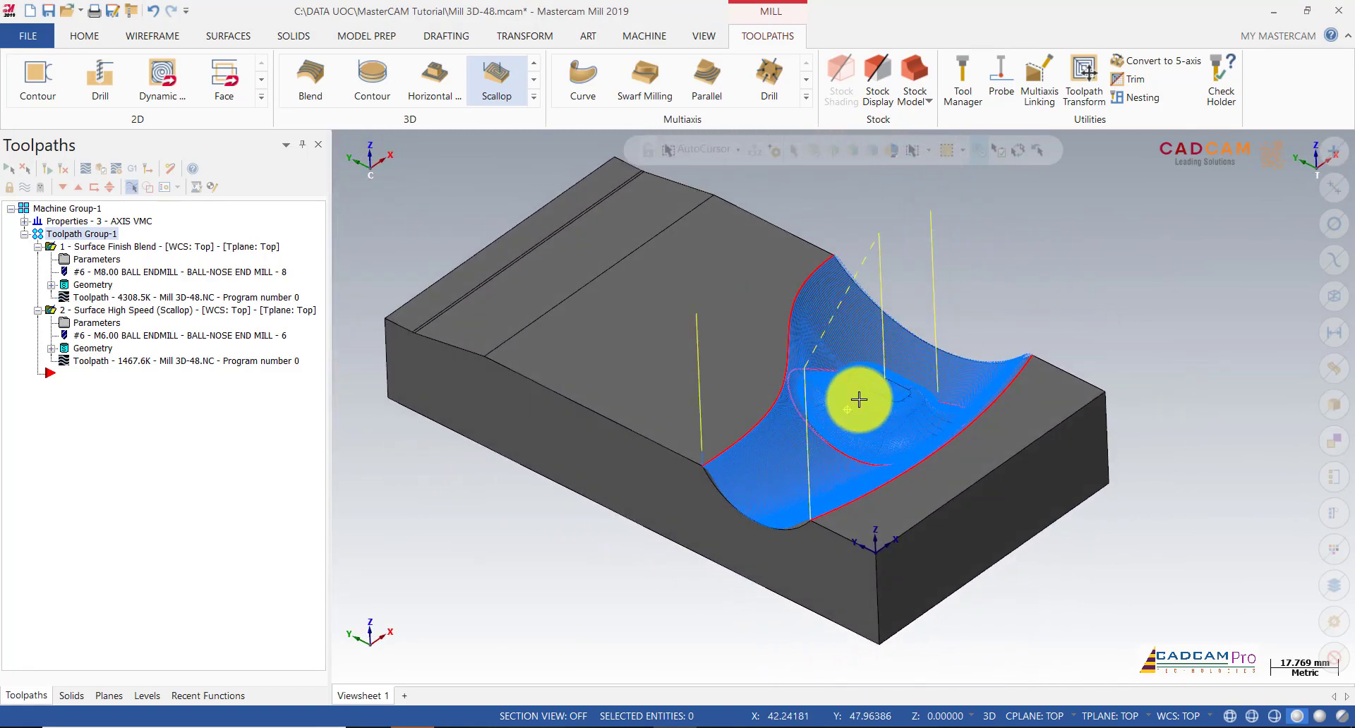
pyautogui.scroll(-1, 1051, 310)
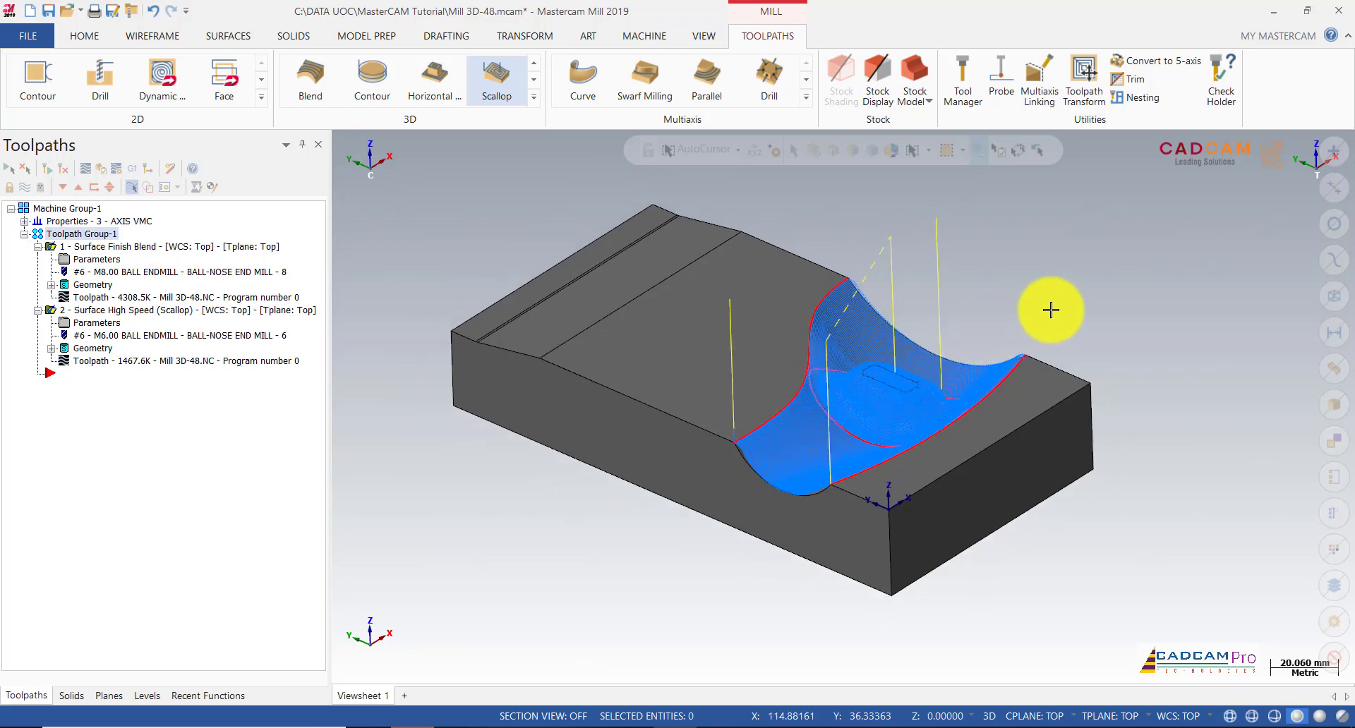